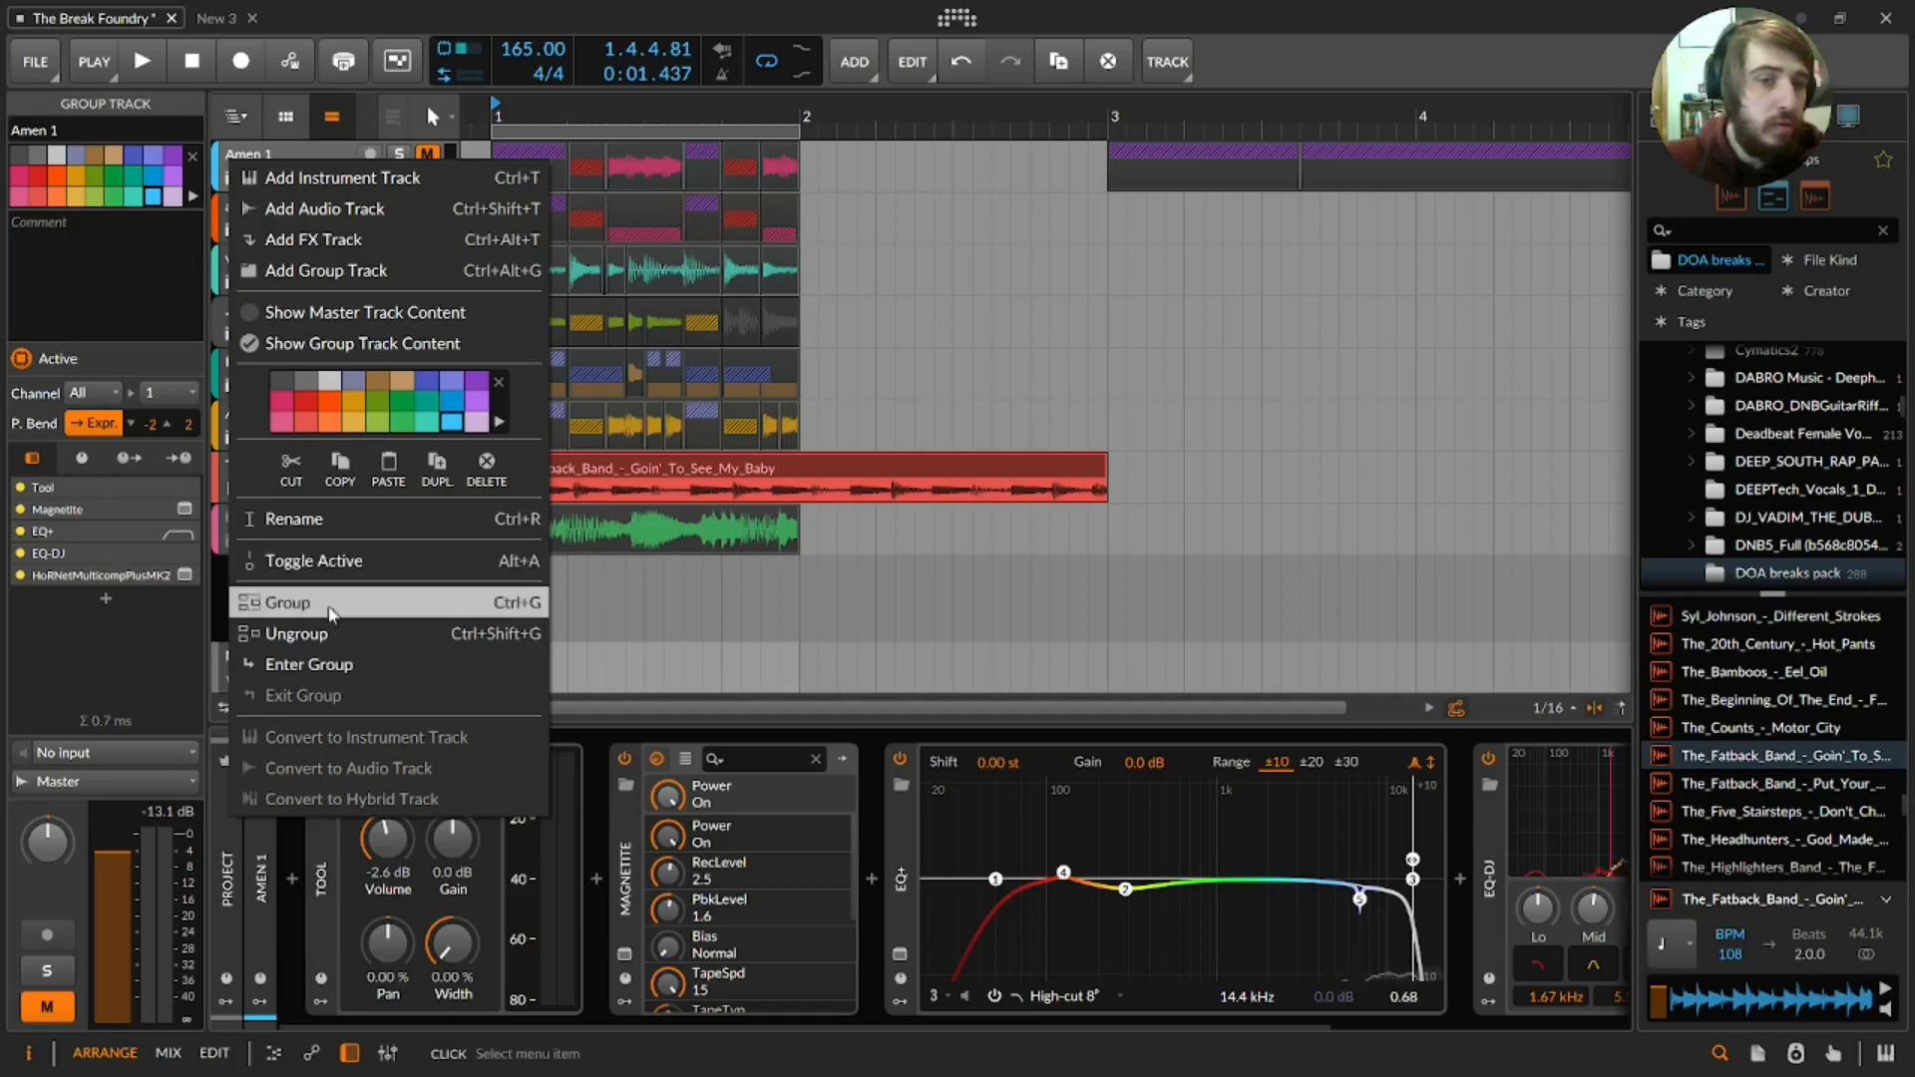
- Copy the Amen 1 group track from The Break Foundry project and paste it into the New 3 project
click(342, 476)
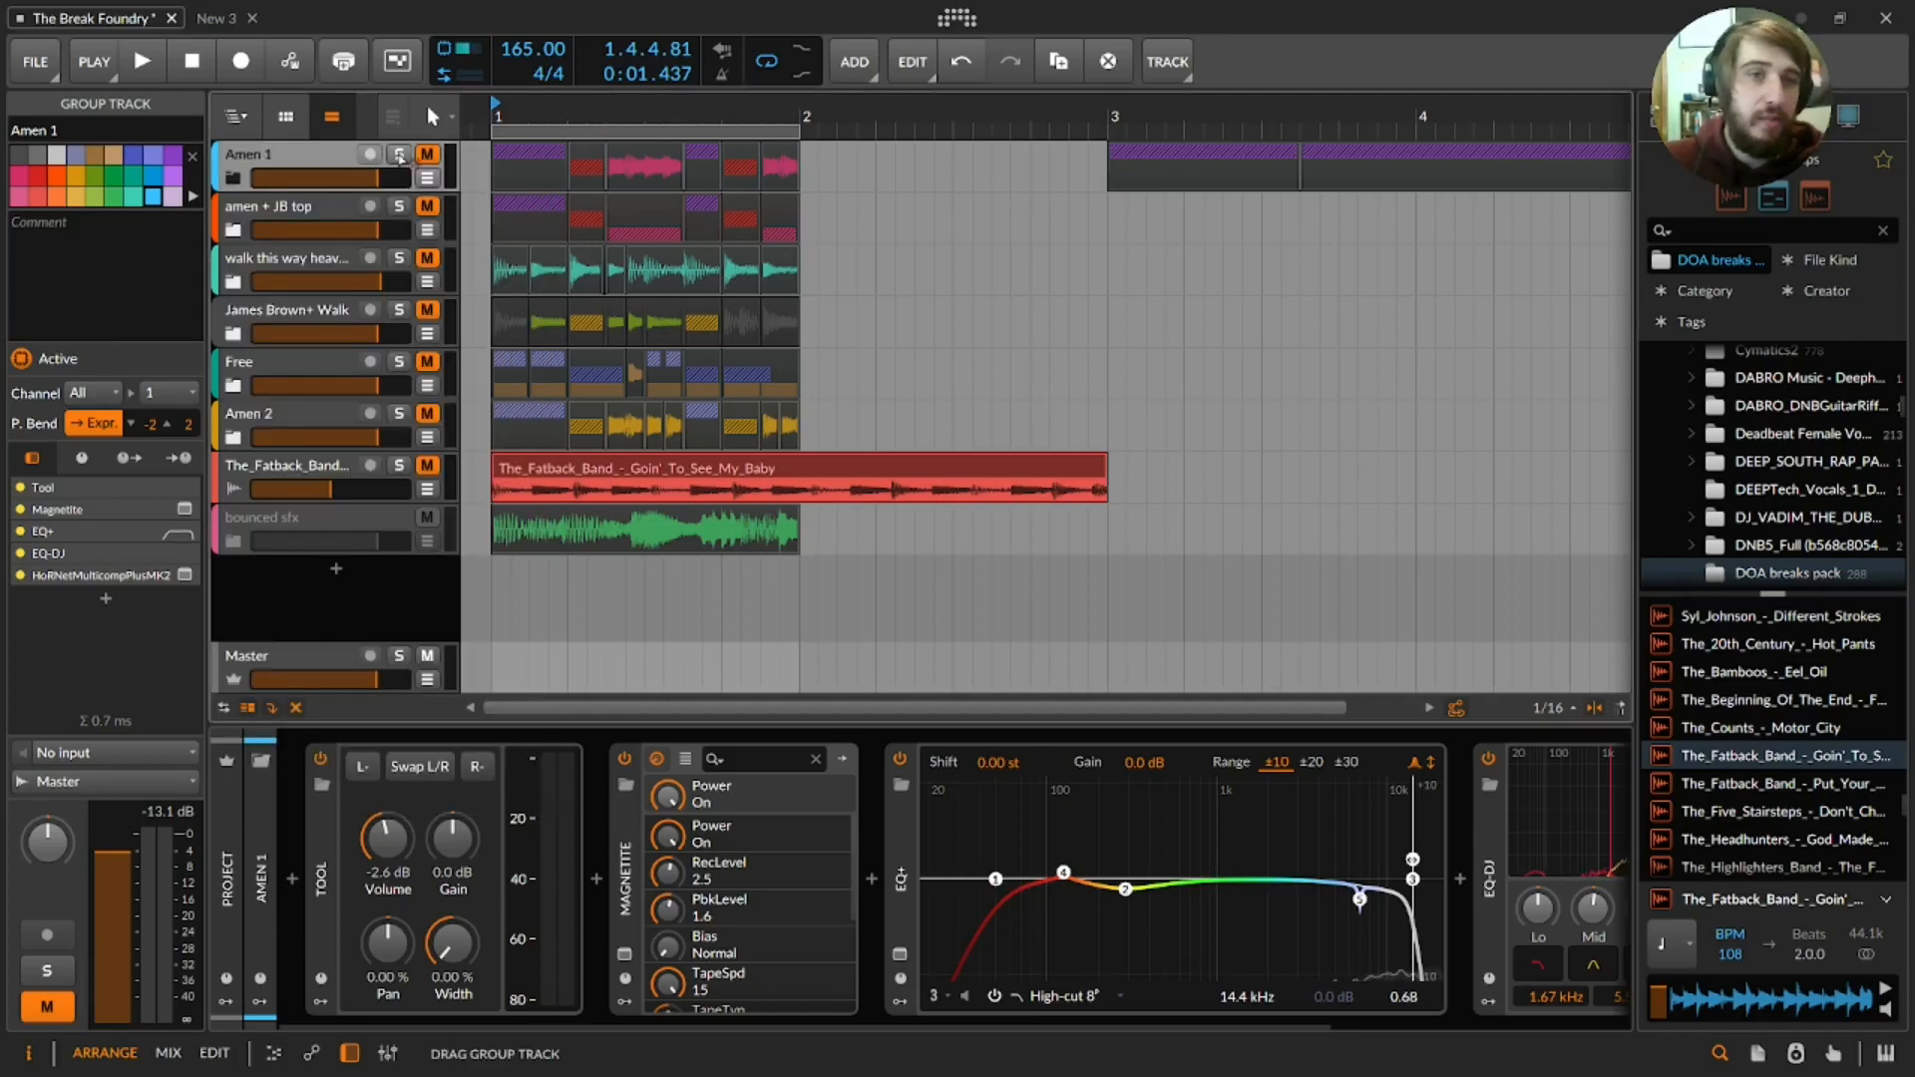
key(ctrl+Tab)
right_click(291, 245)
click(332, 199)
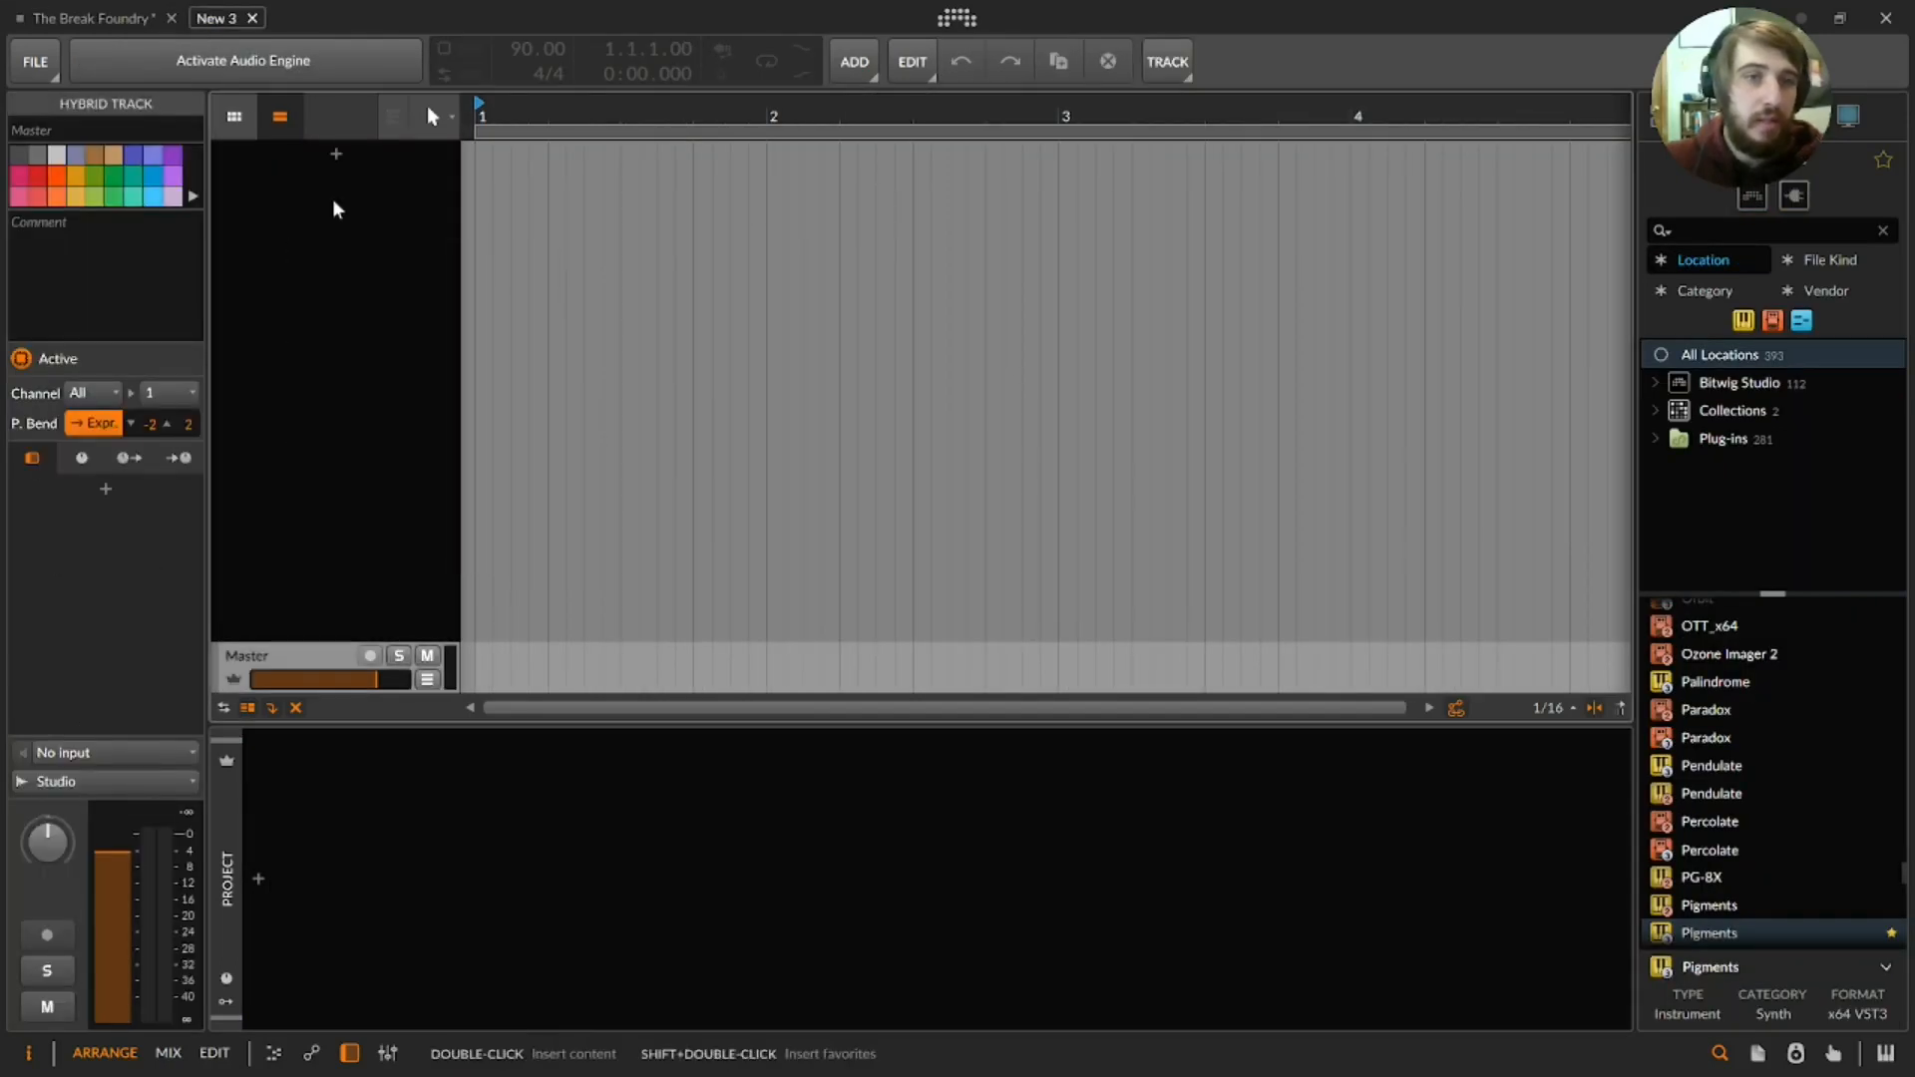
key(ctrl+v)
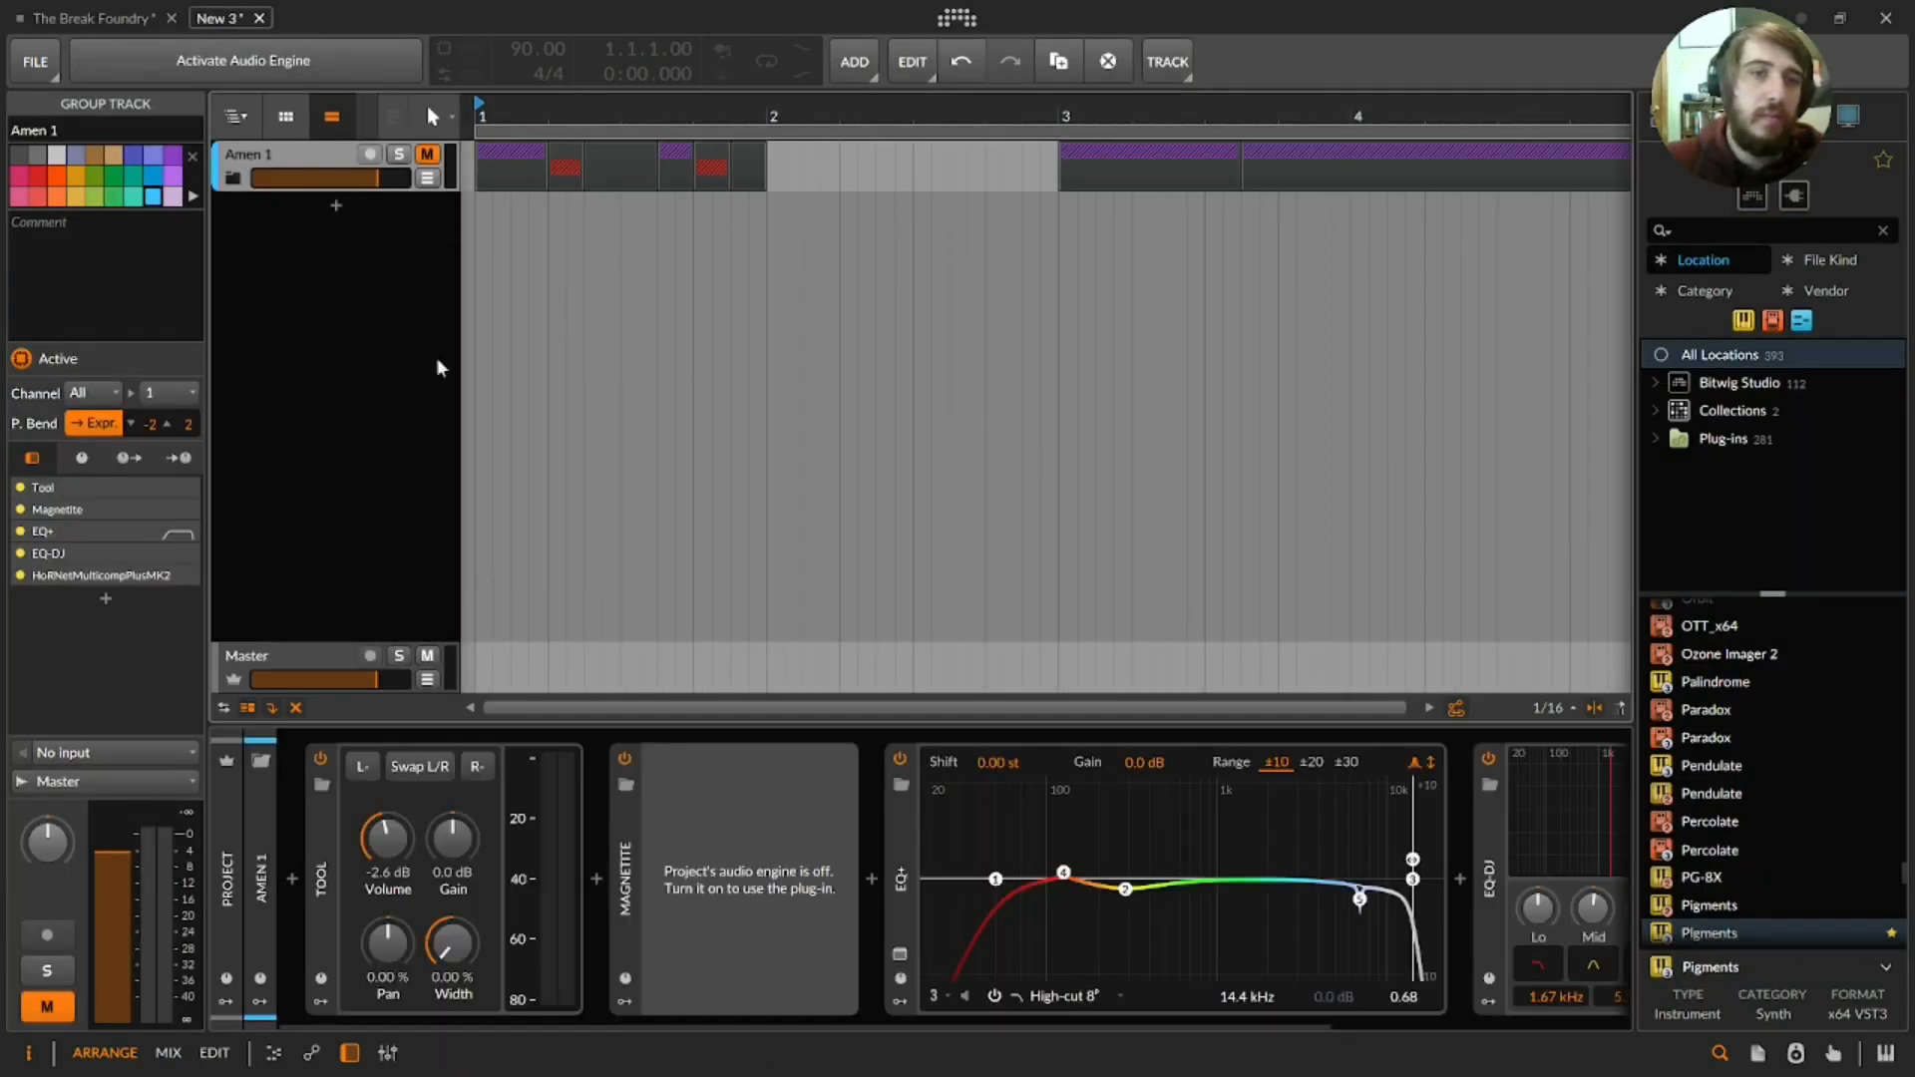
- Expand the pasted Amen 1 group, unmute it, and examine the device chains on the group and its kick and snare tracks
click(233, 179)
click(241, 230)
click(240, 230)
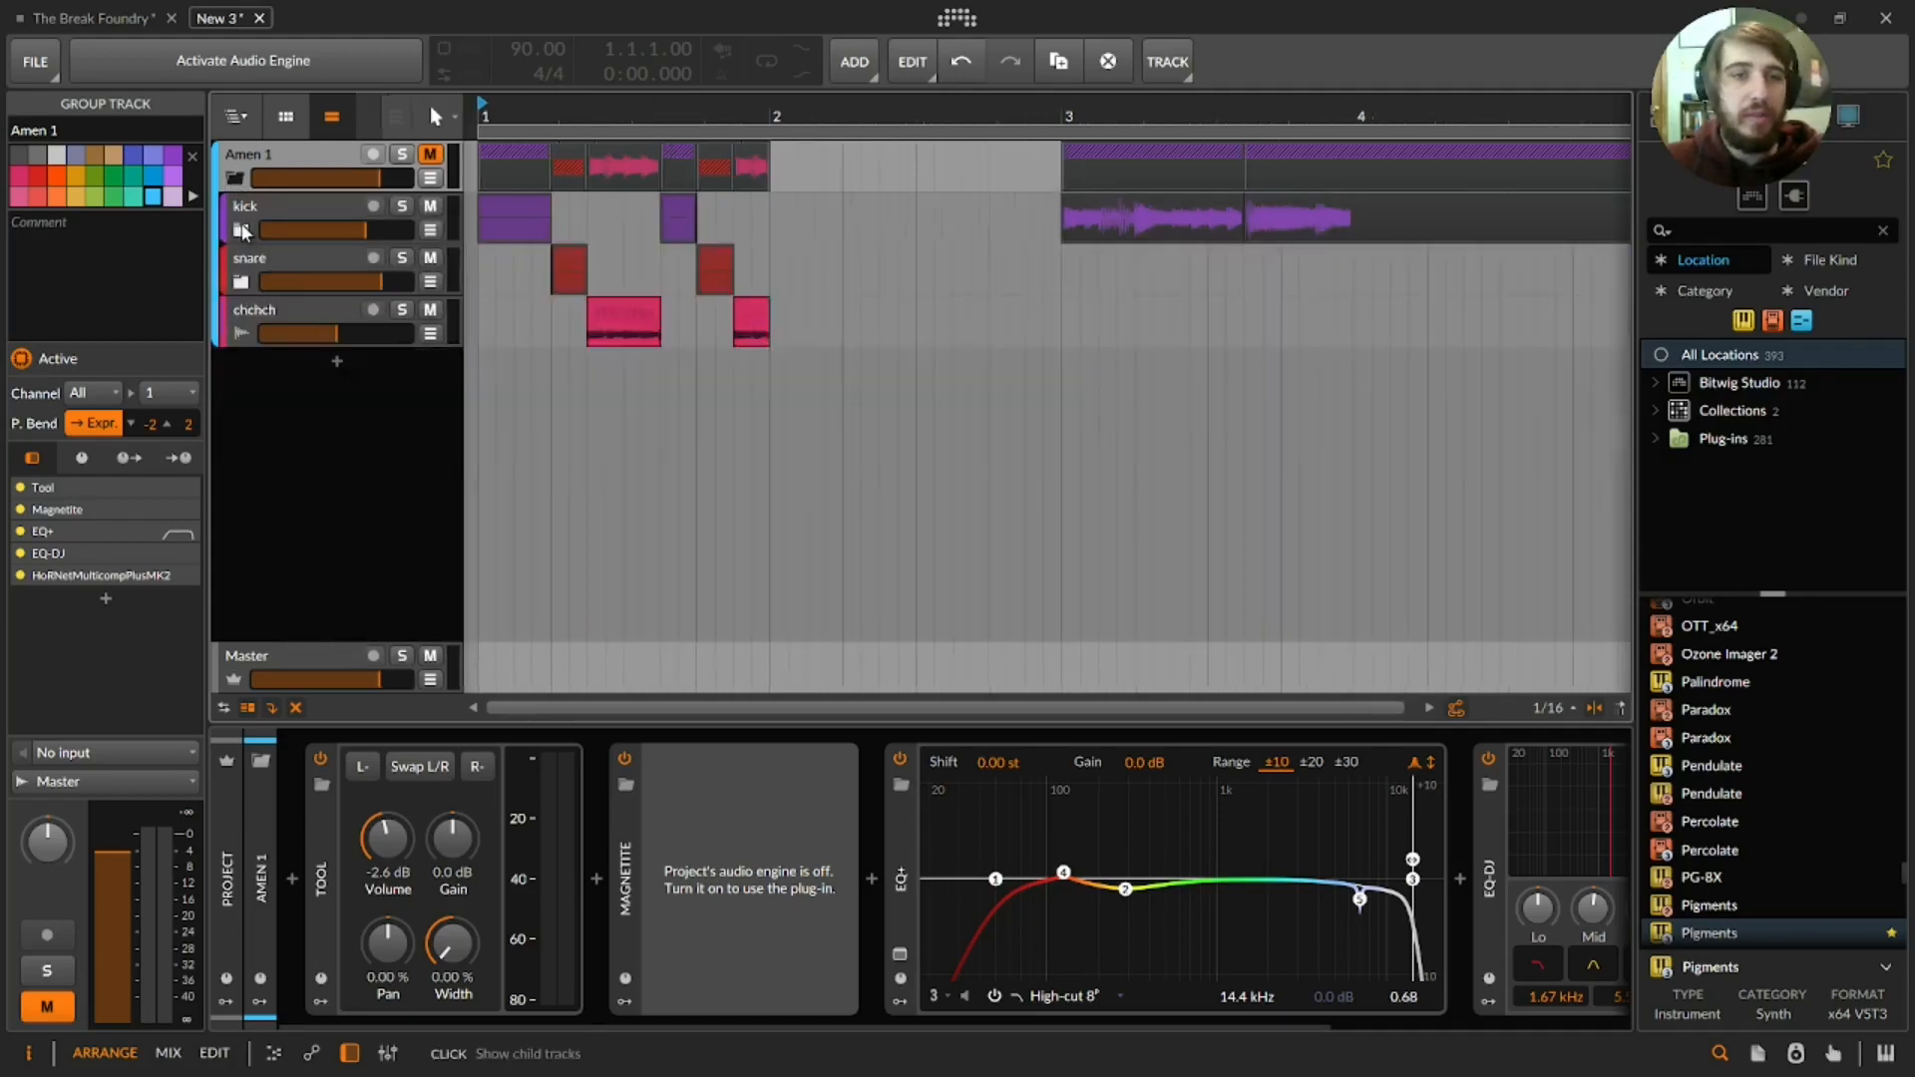
click(293, 211)
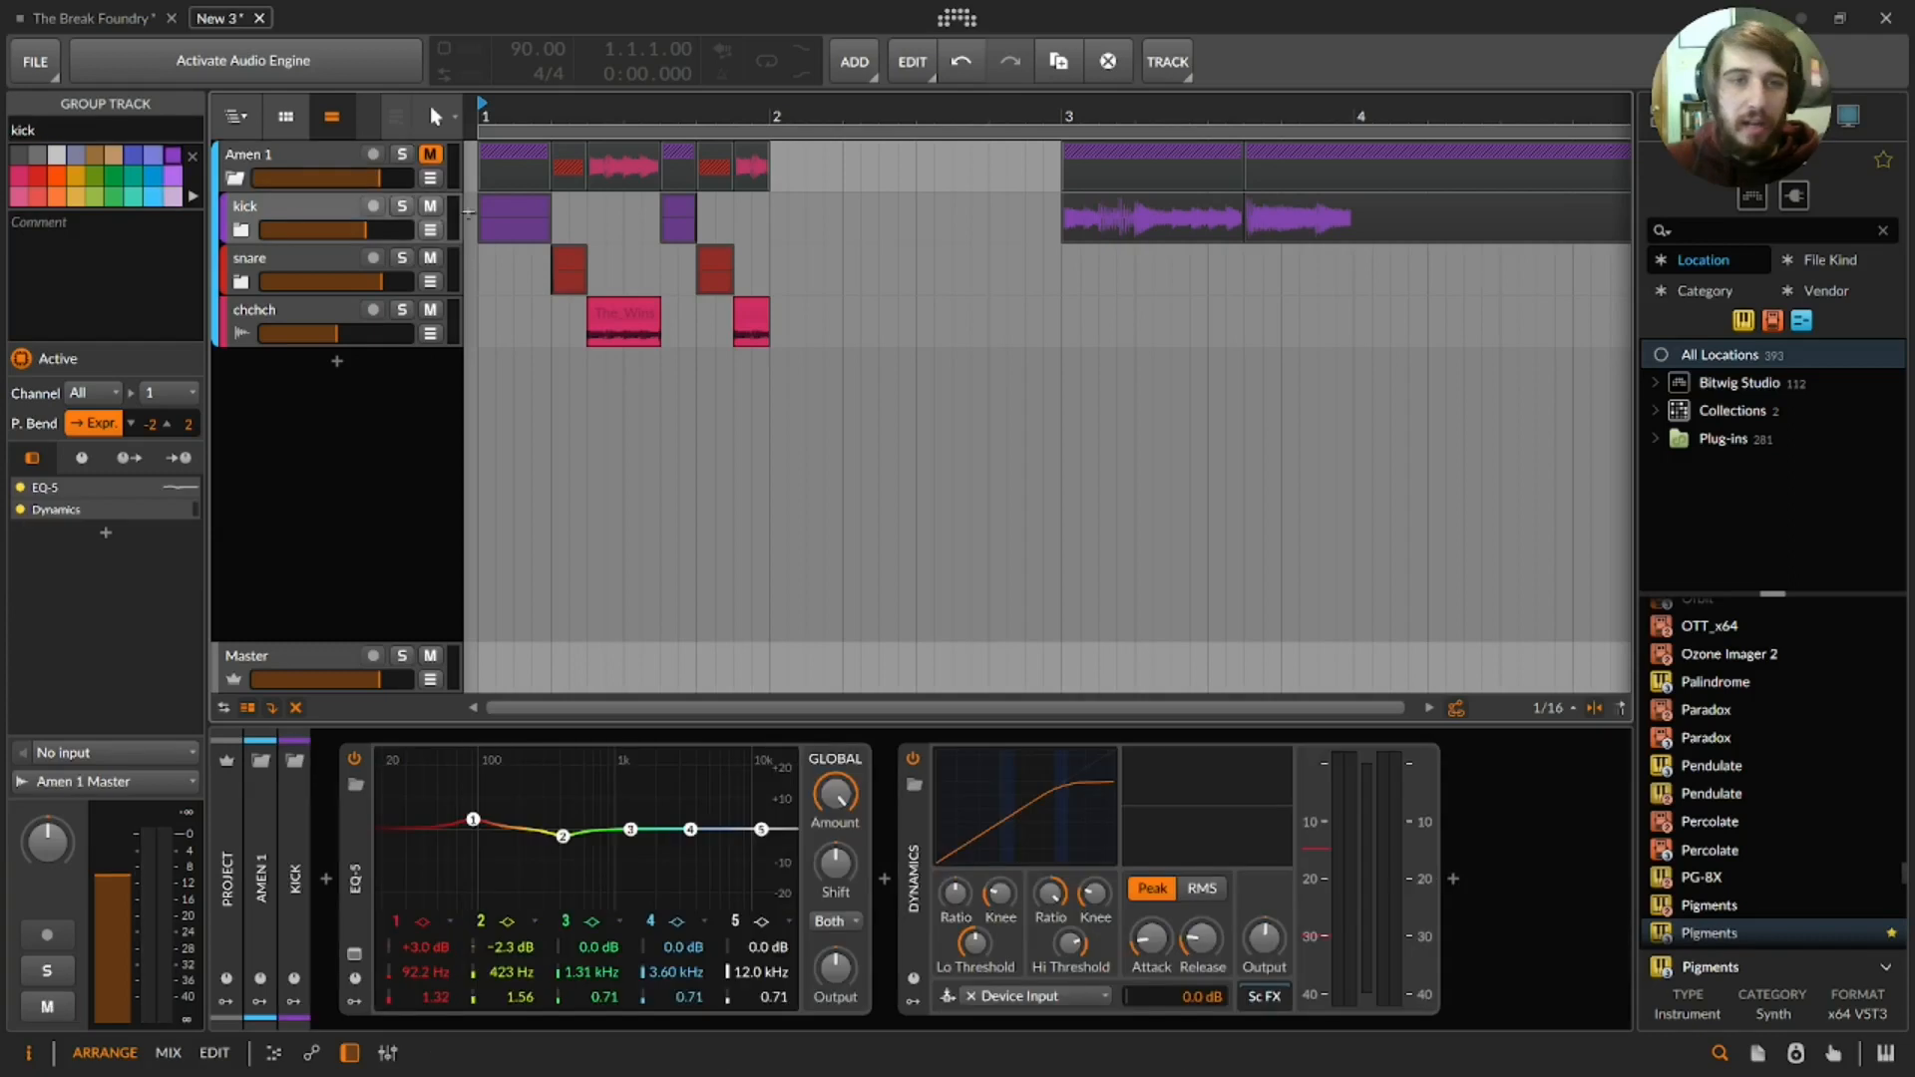
click(430, 155)
click(253, 161)
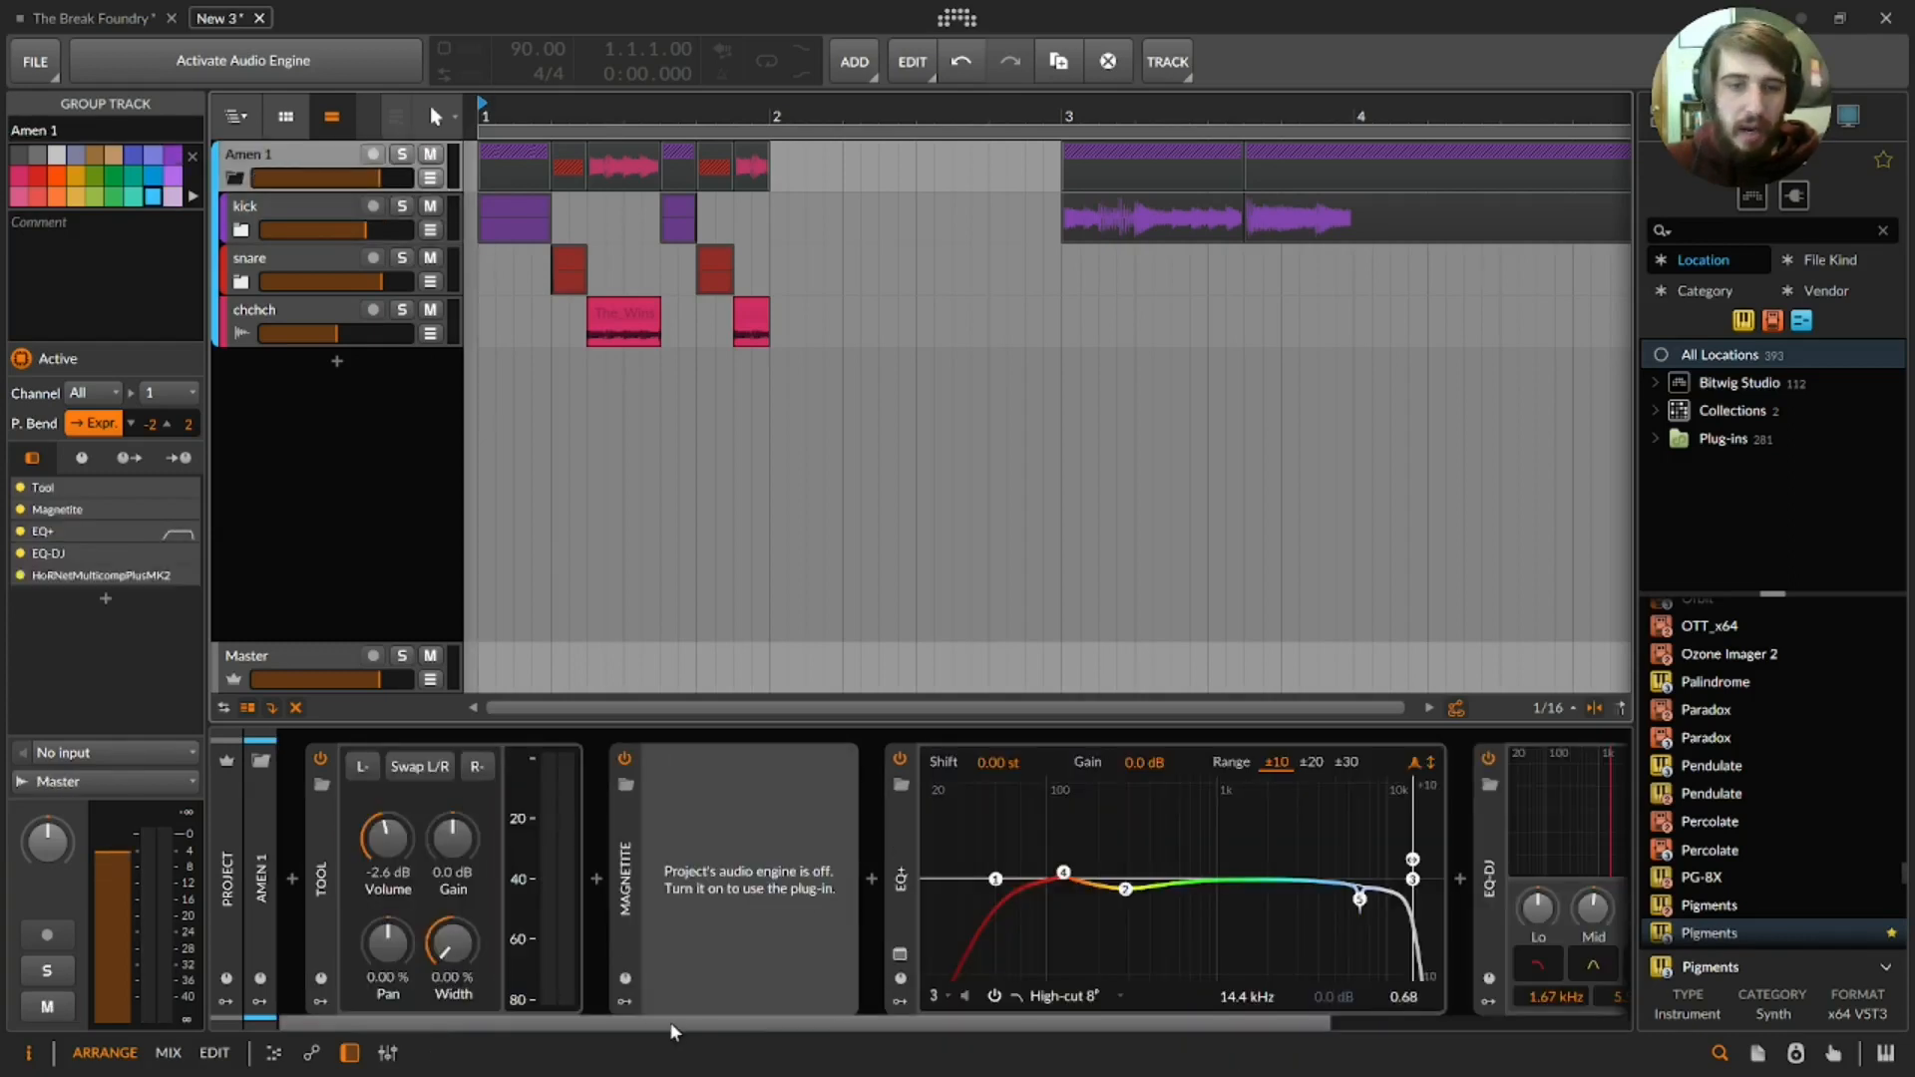
drag(672, 1023, 972, 1029)
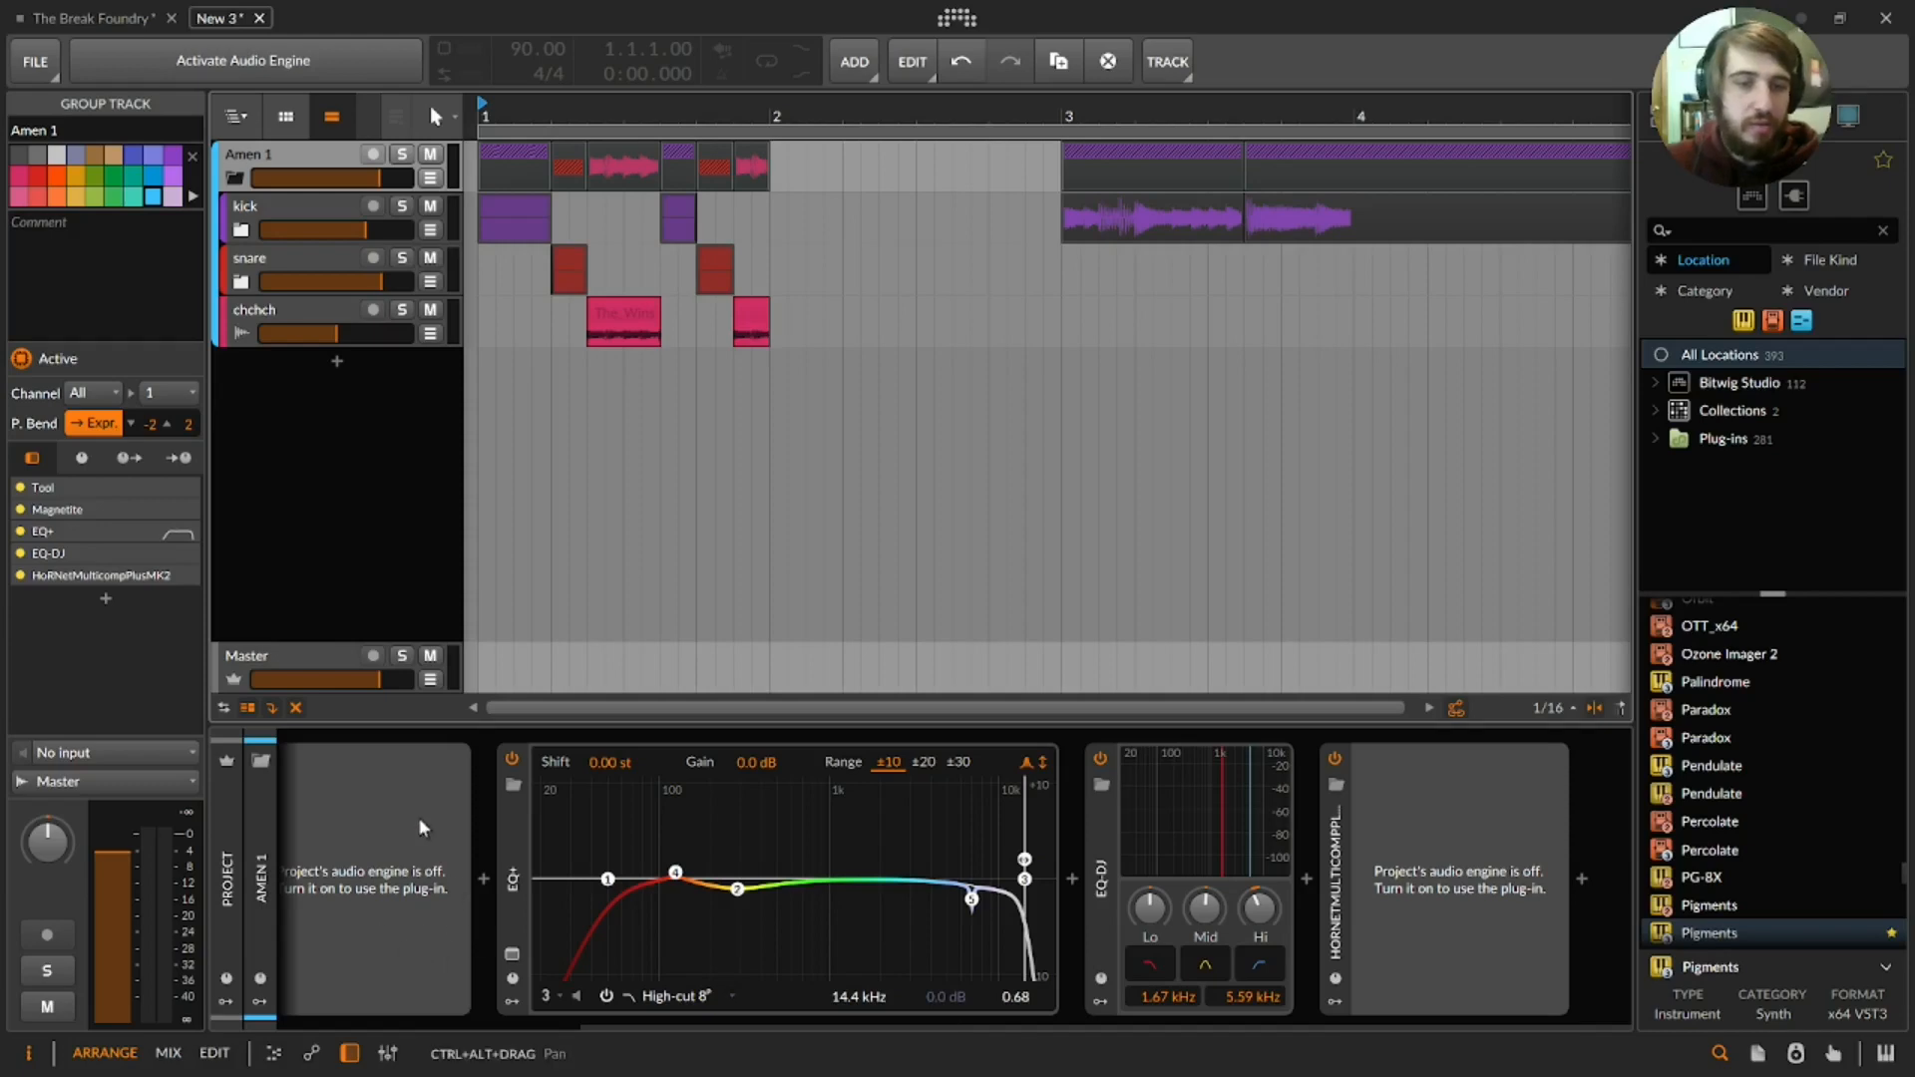
click(273, 261)
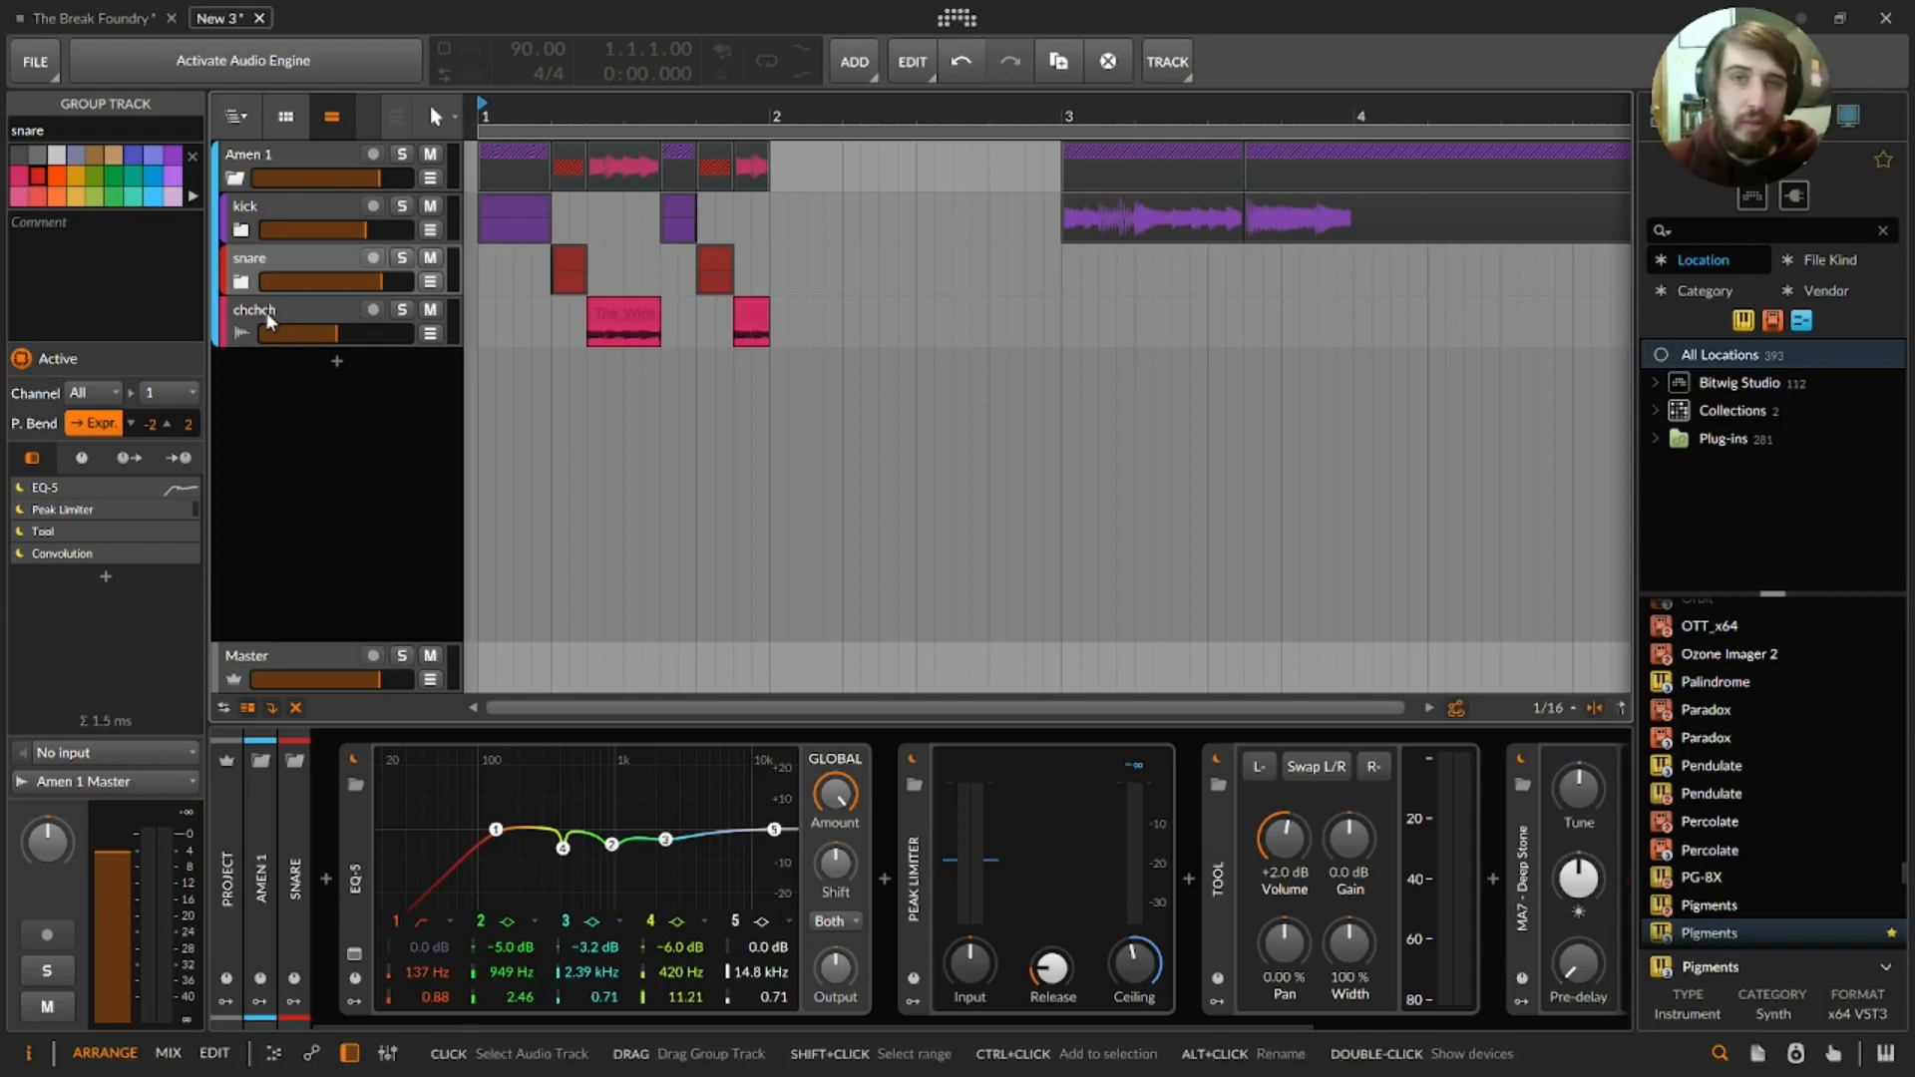
- Close the New 3 project without saving its changes
click(43, 18)
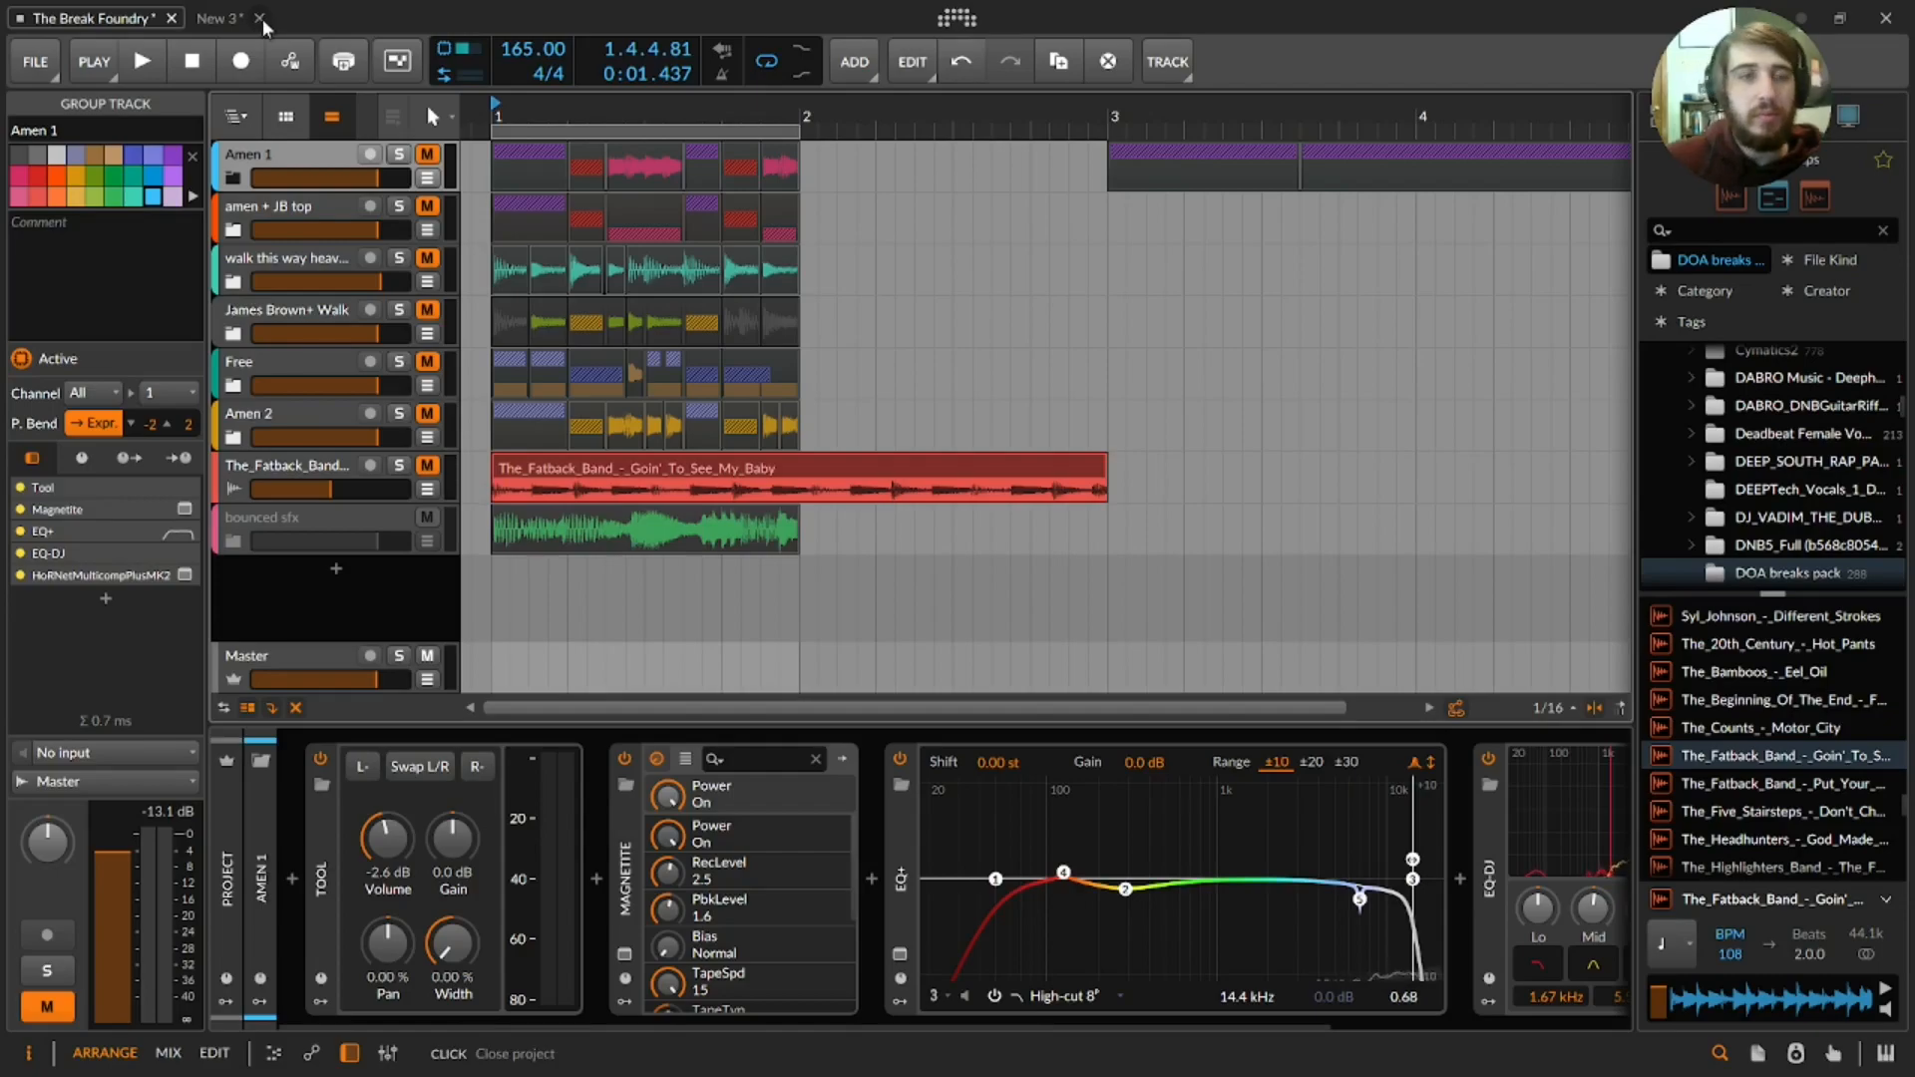
click(255, 20)
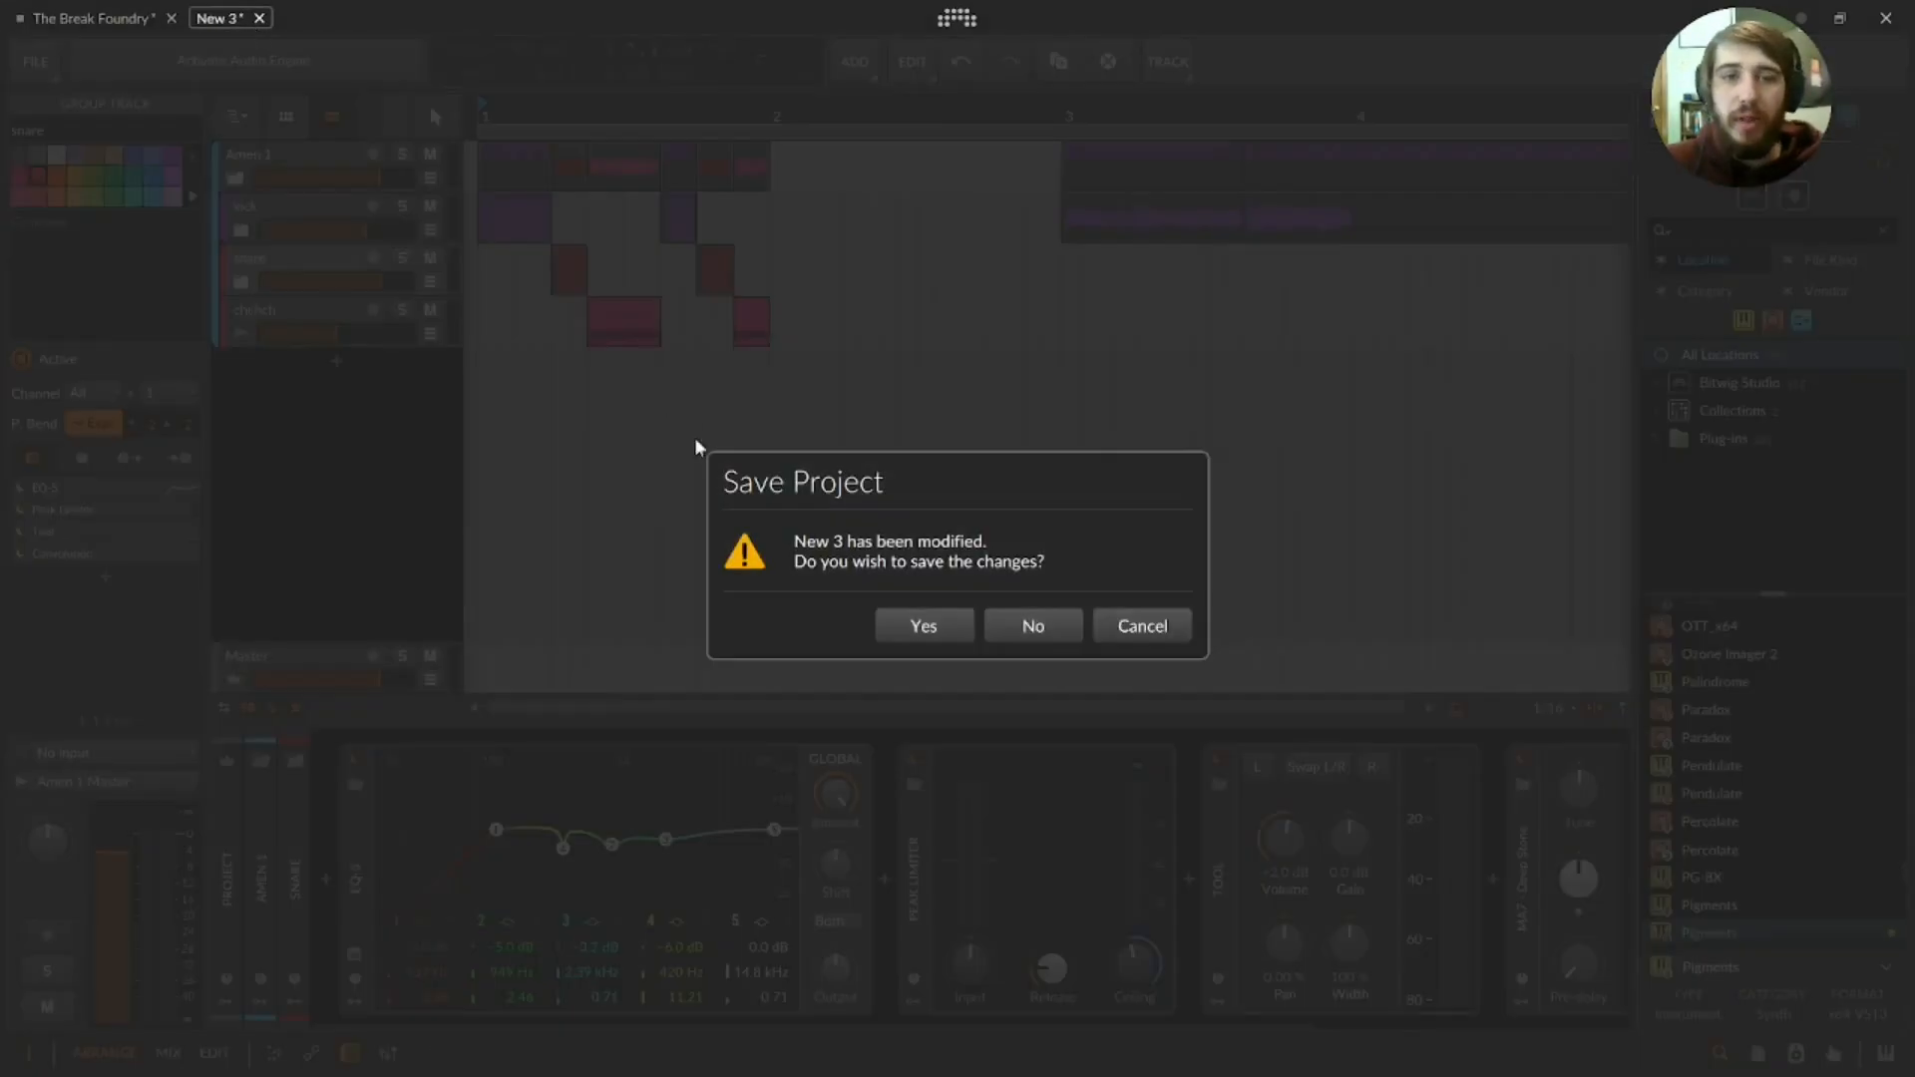
click(993, 628)
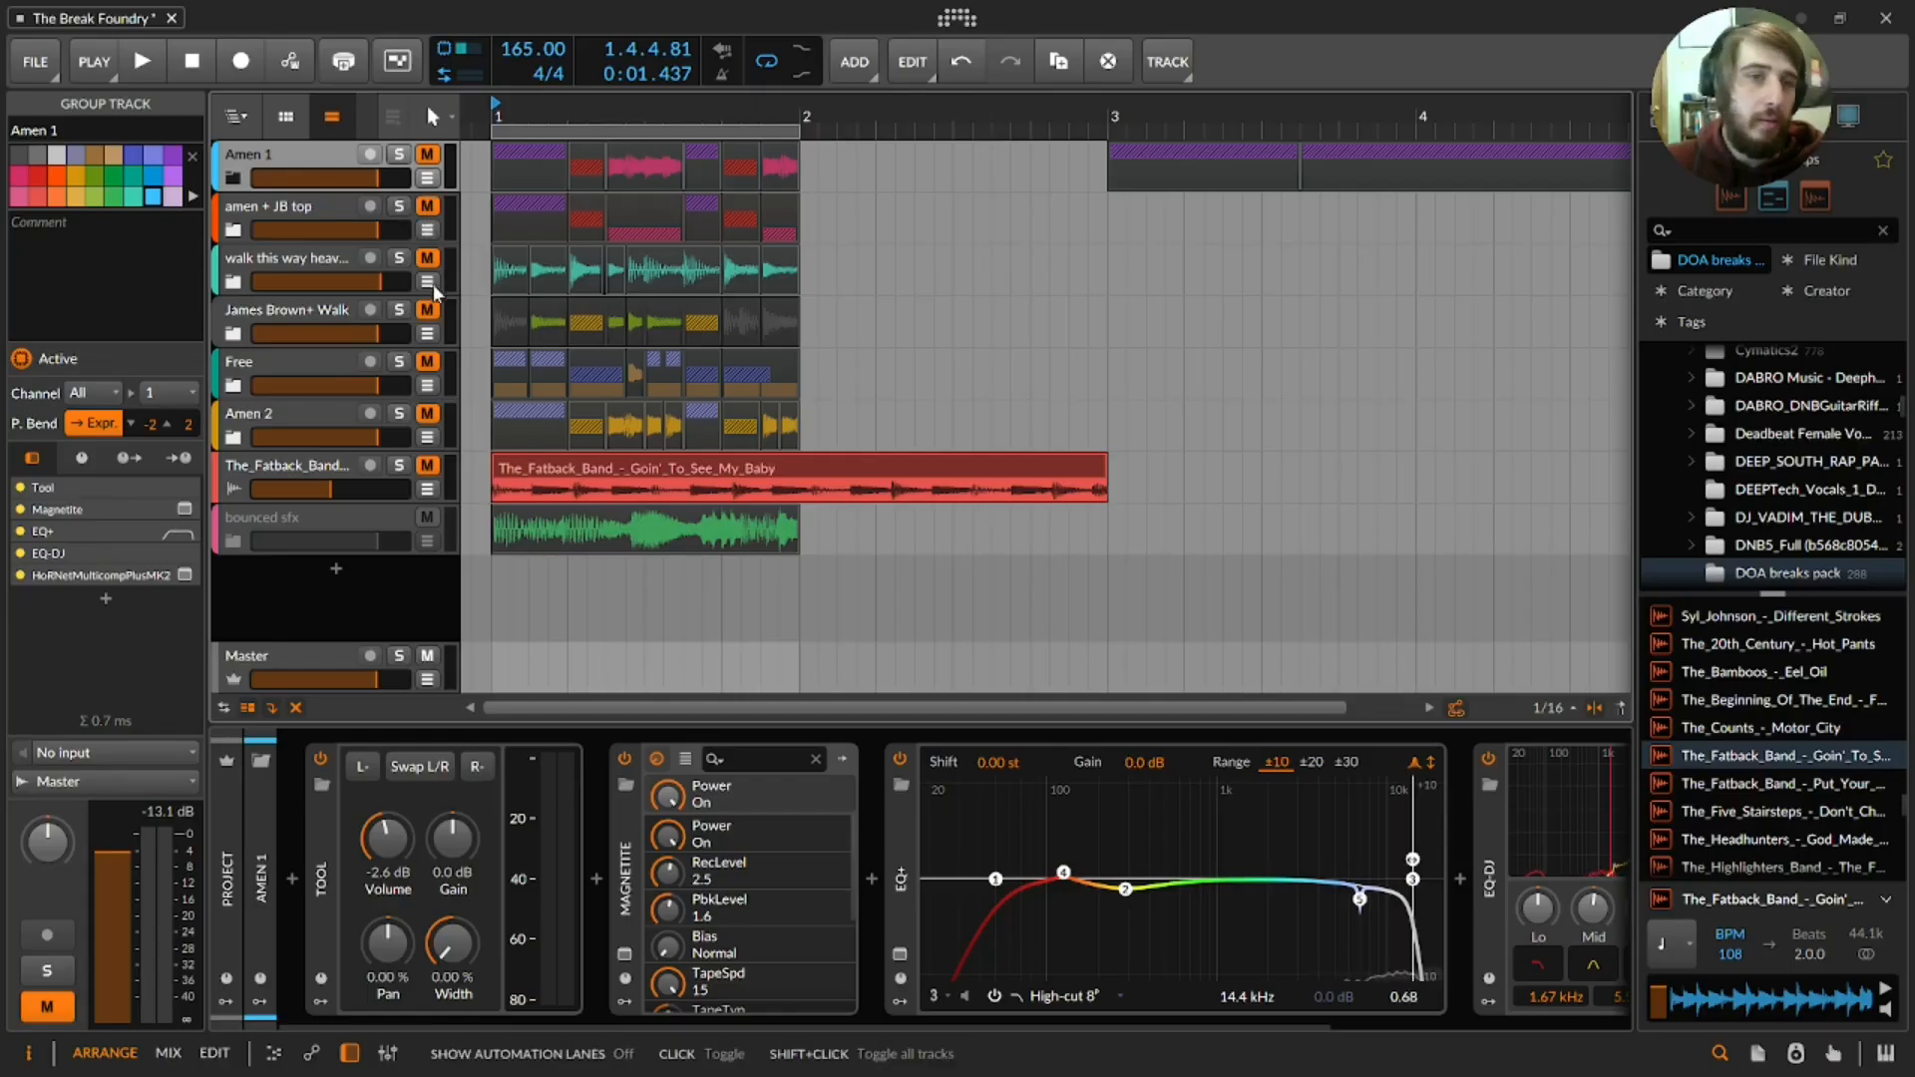
- Audition the James Brown+ Walk and Free break groups by toggling their mutes between and during playback
key(space)
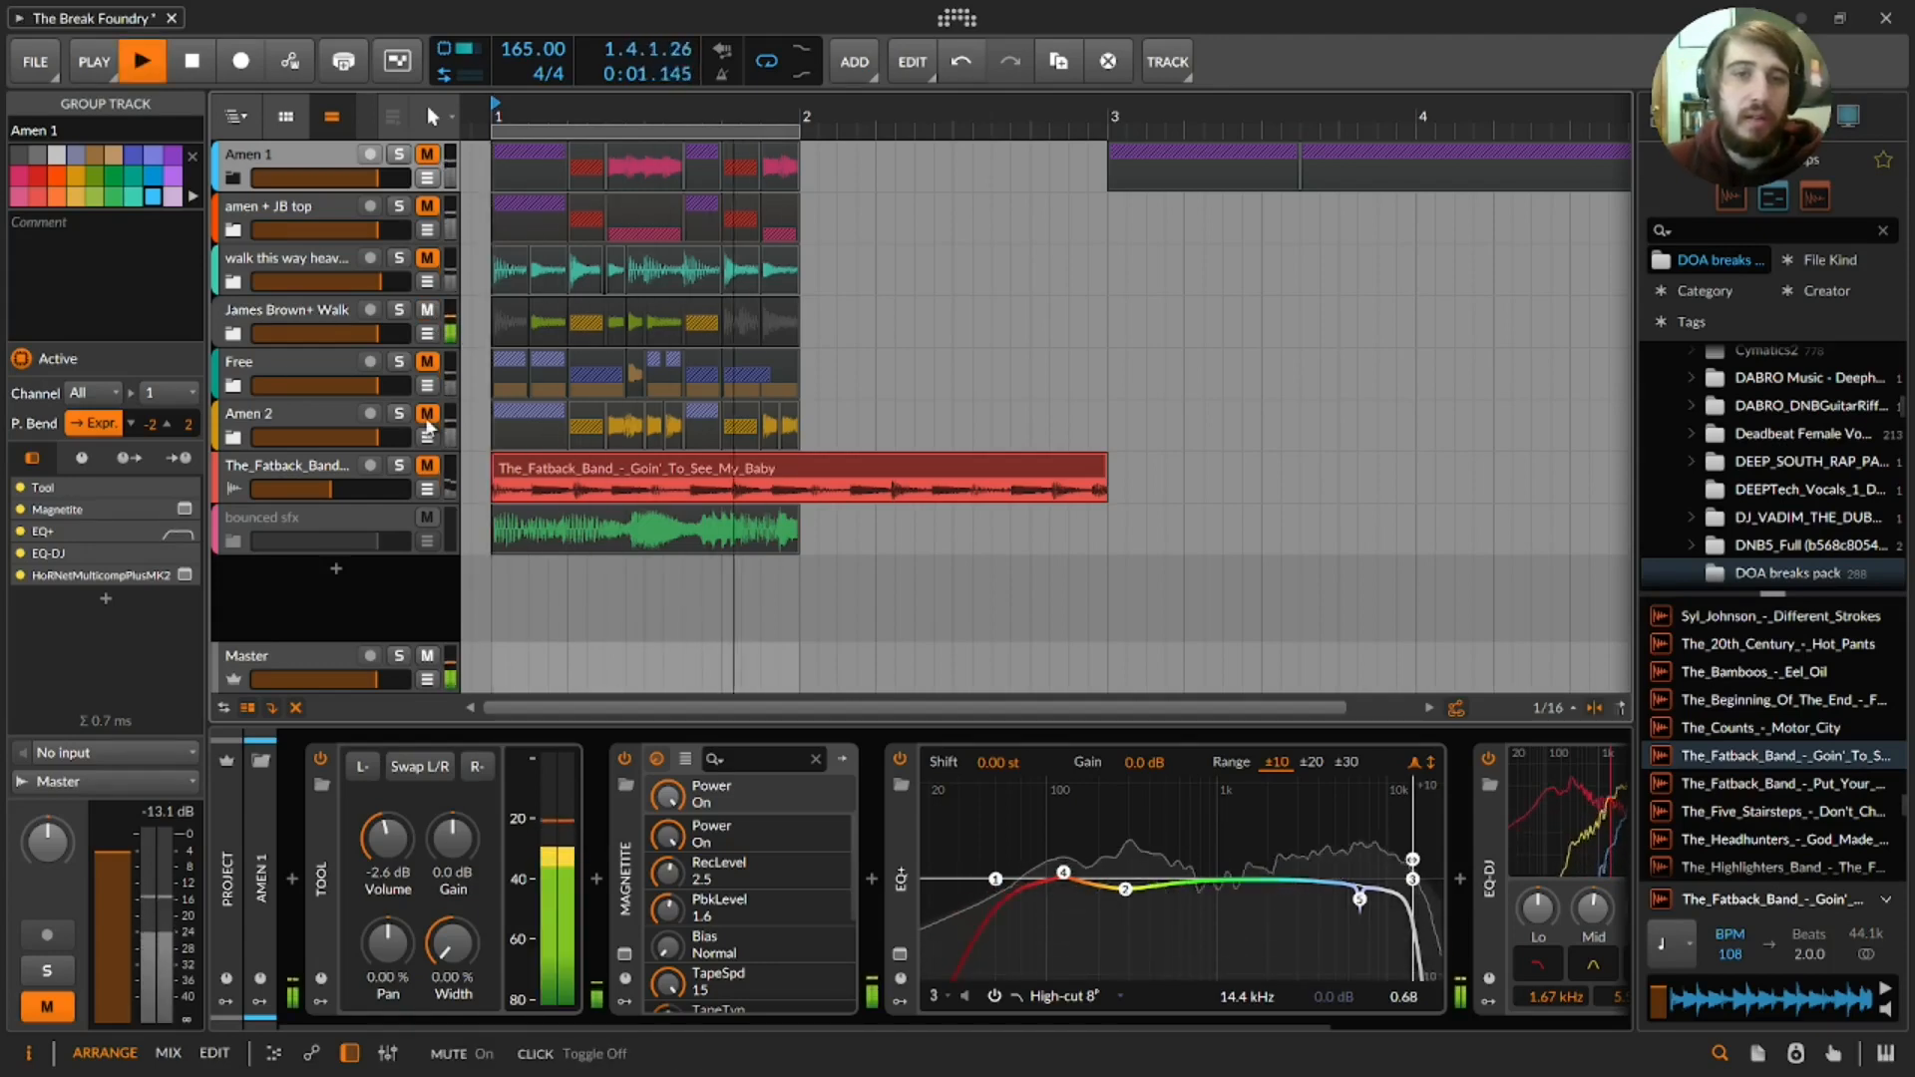
key(space)
click(428, 309)
key(space)
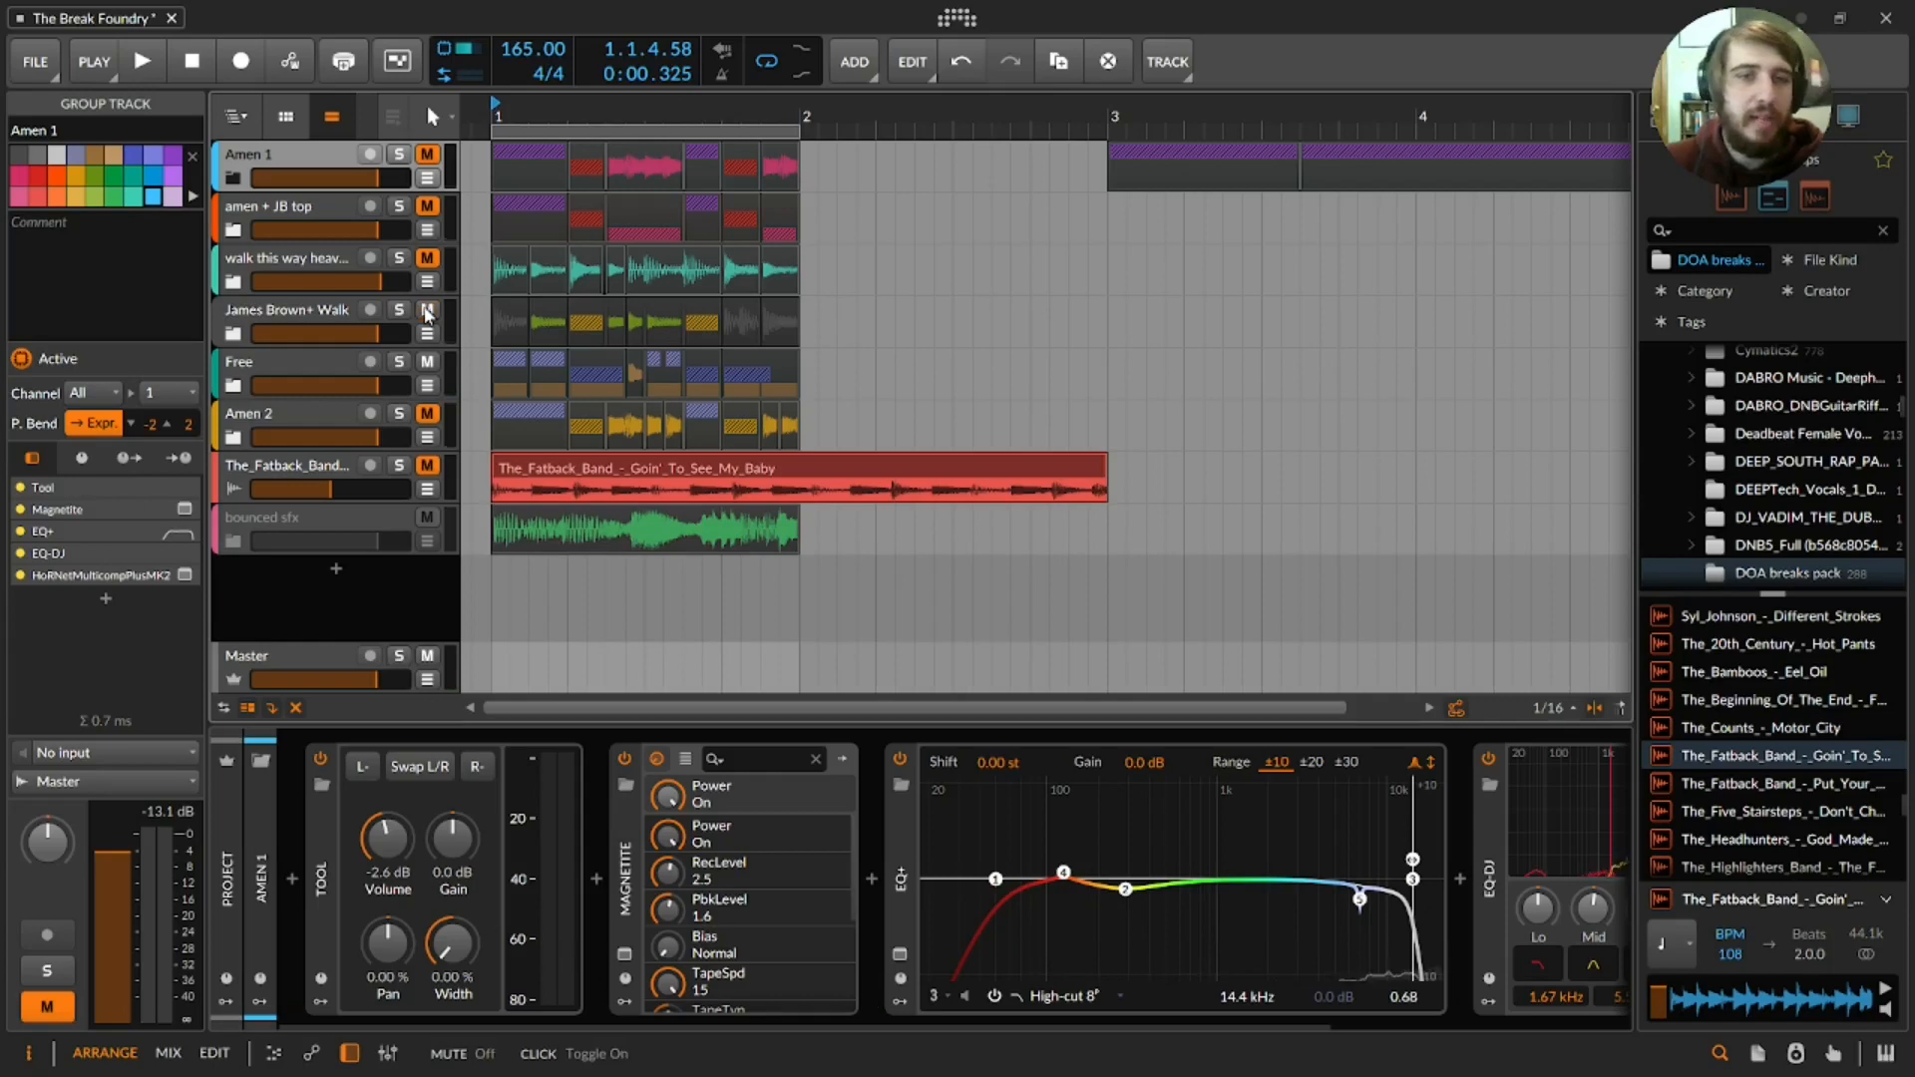
key(space)
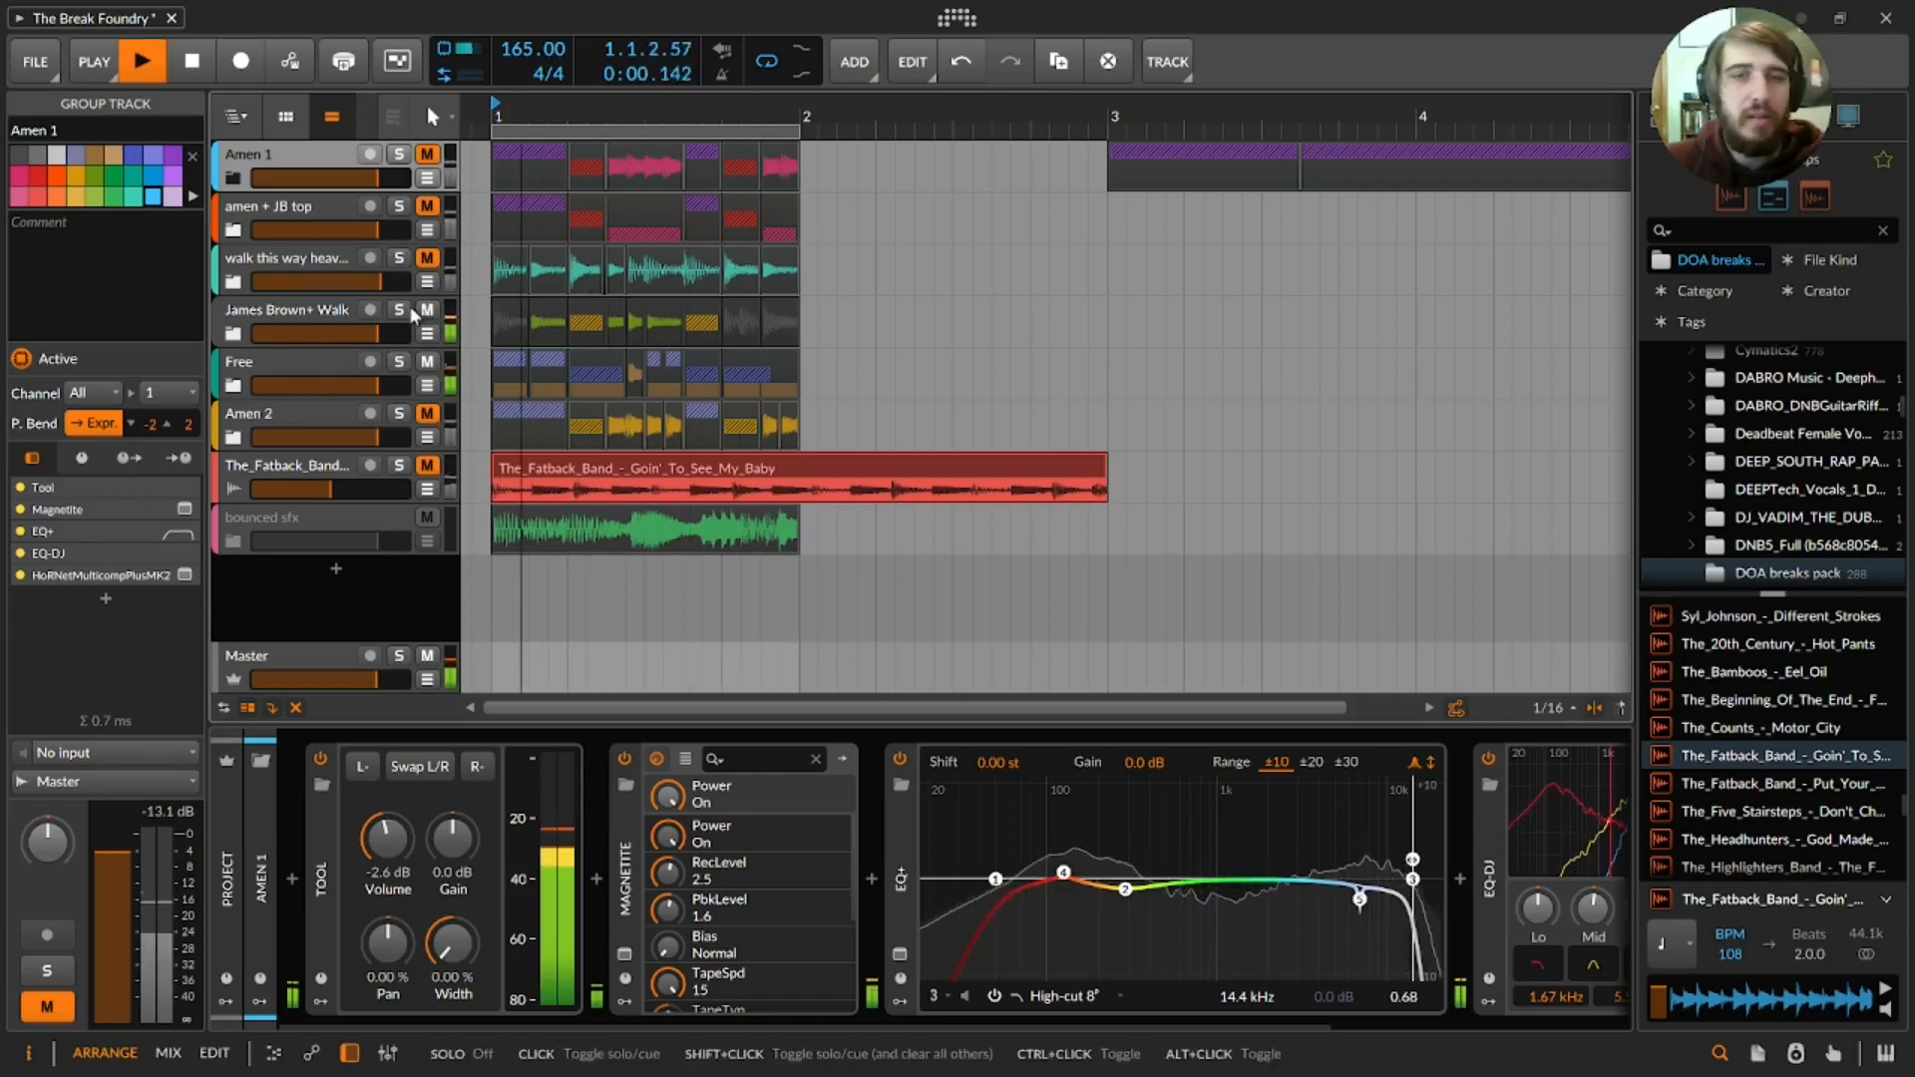
click(425, 362)
click(426, 362)
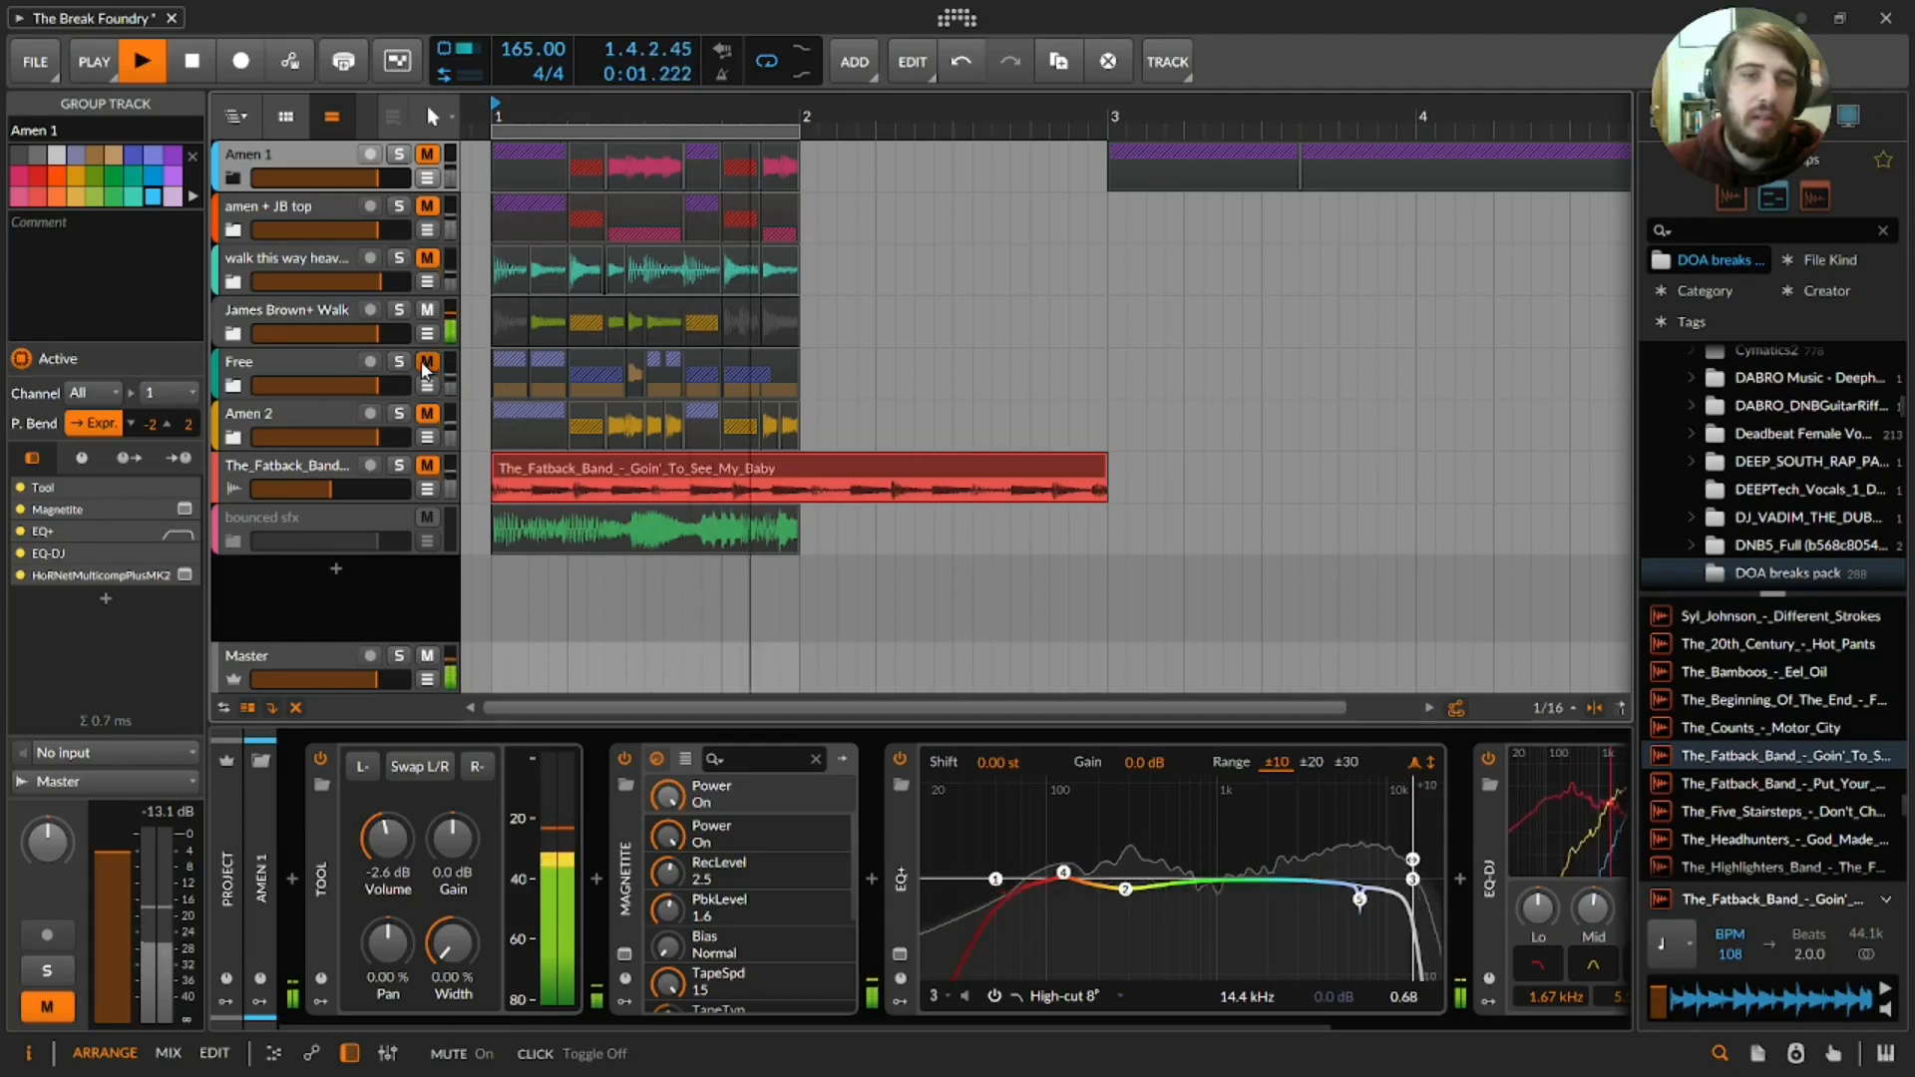
key(space)
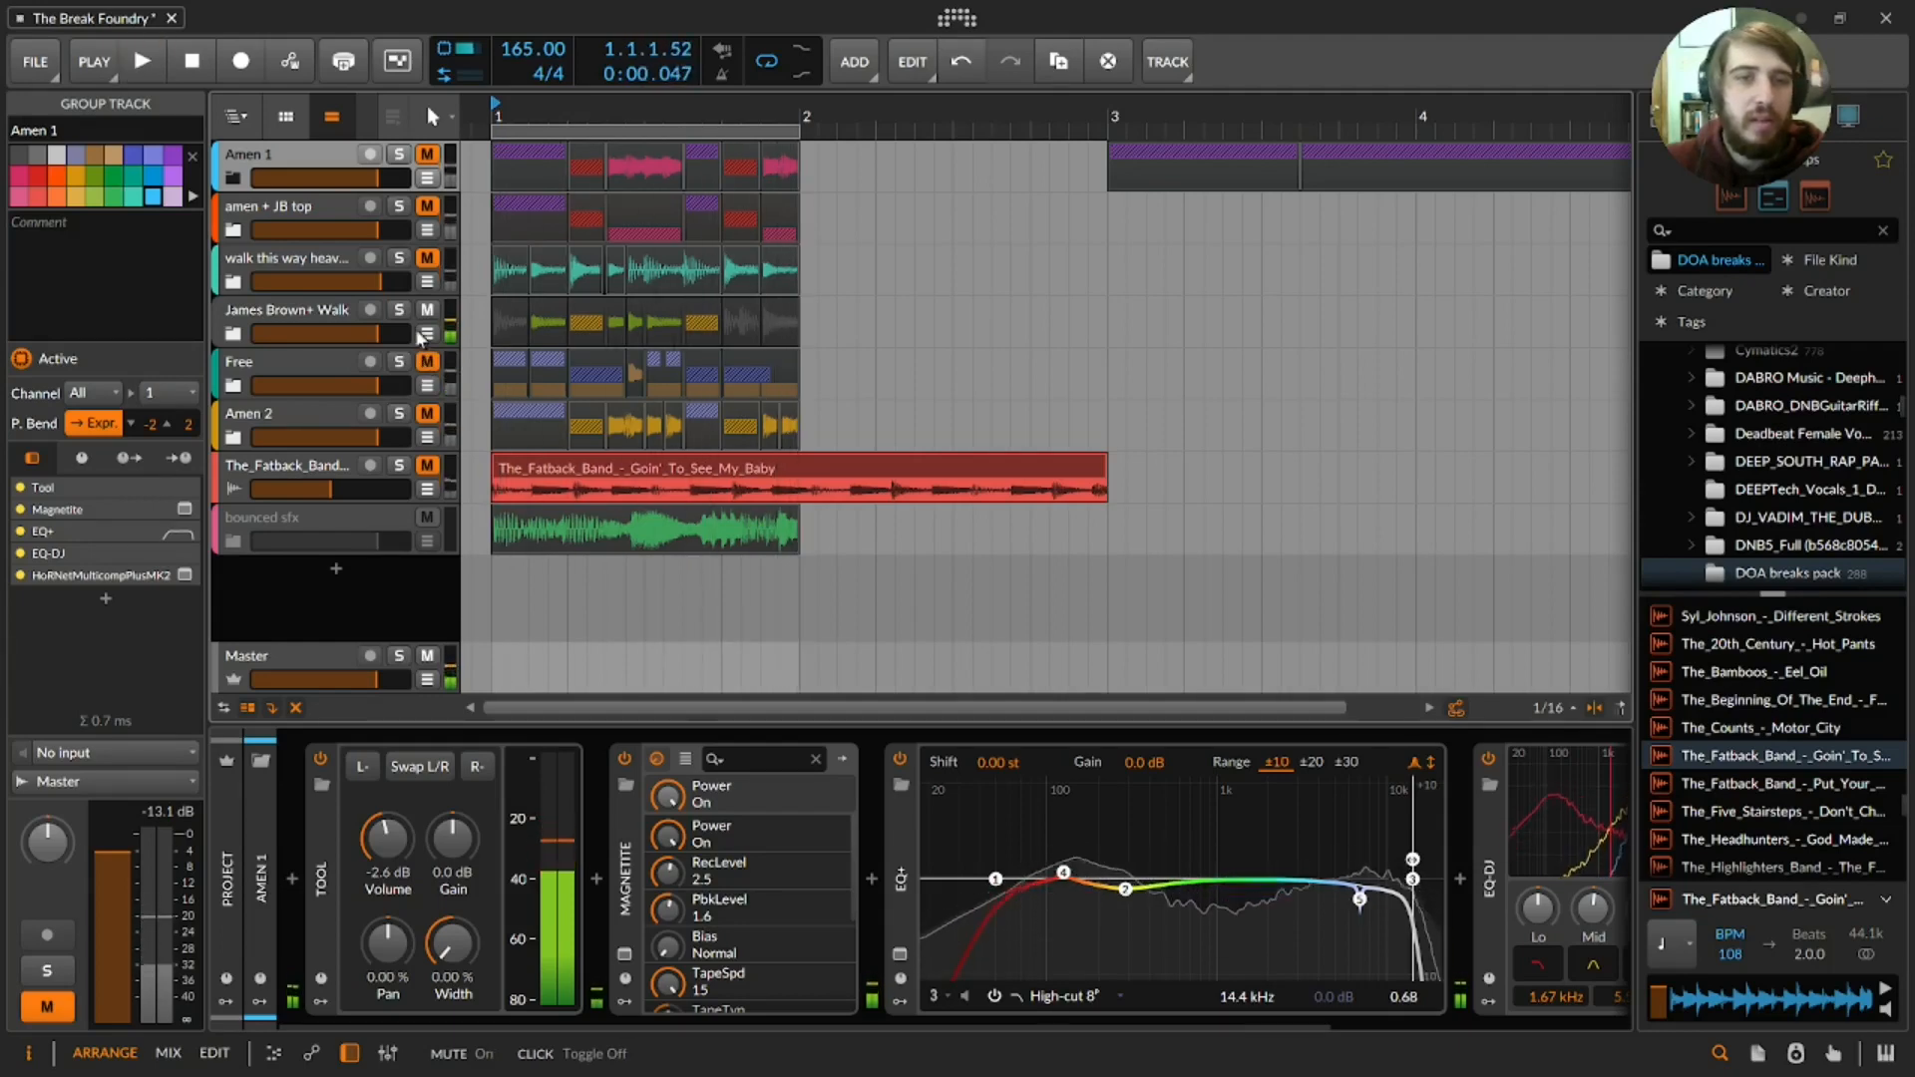
- Examine the device chains of the James Brown+ Walk and Free groups and of Audio 2 inside the Amen 2 group
click(293, 309)
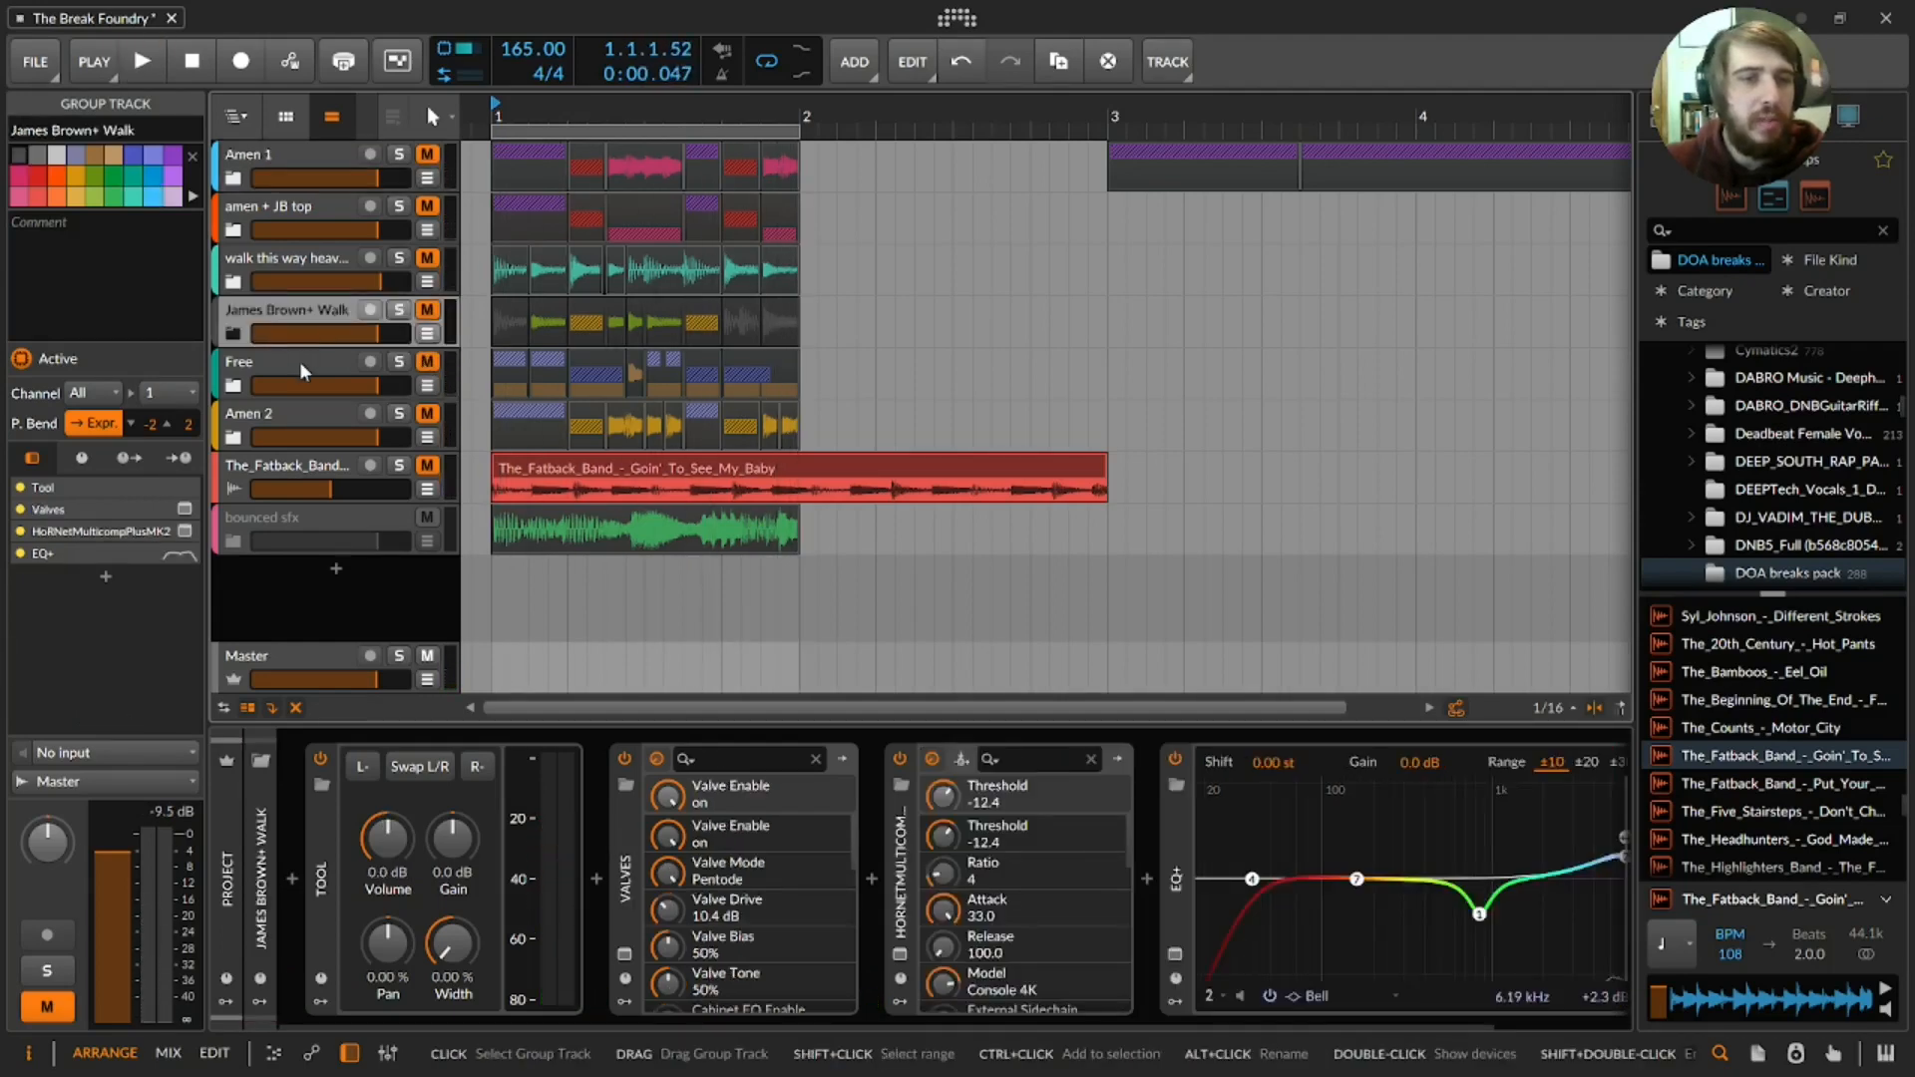
click(299, 361)
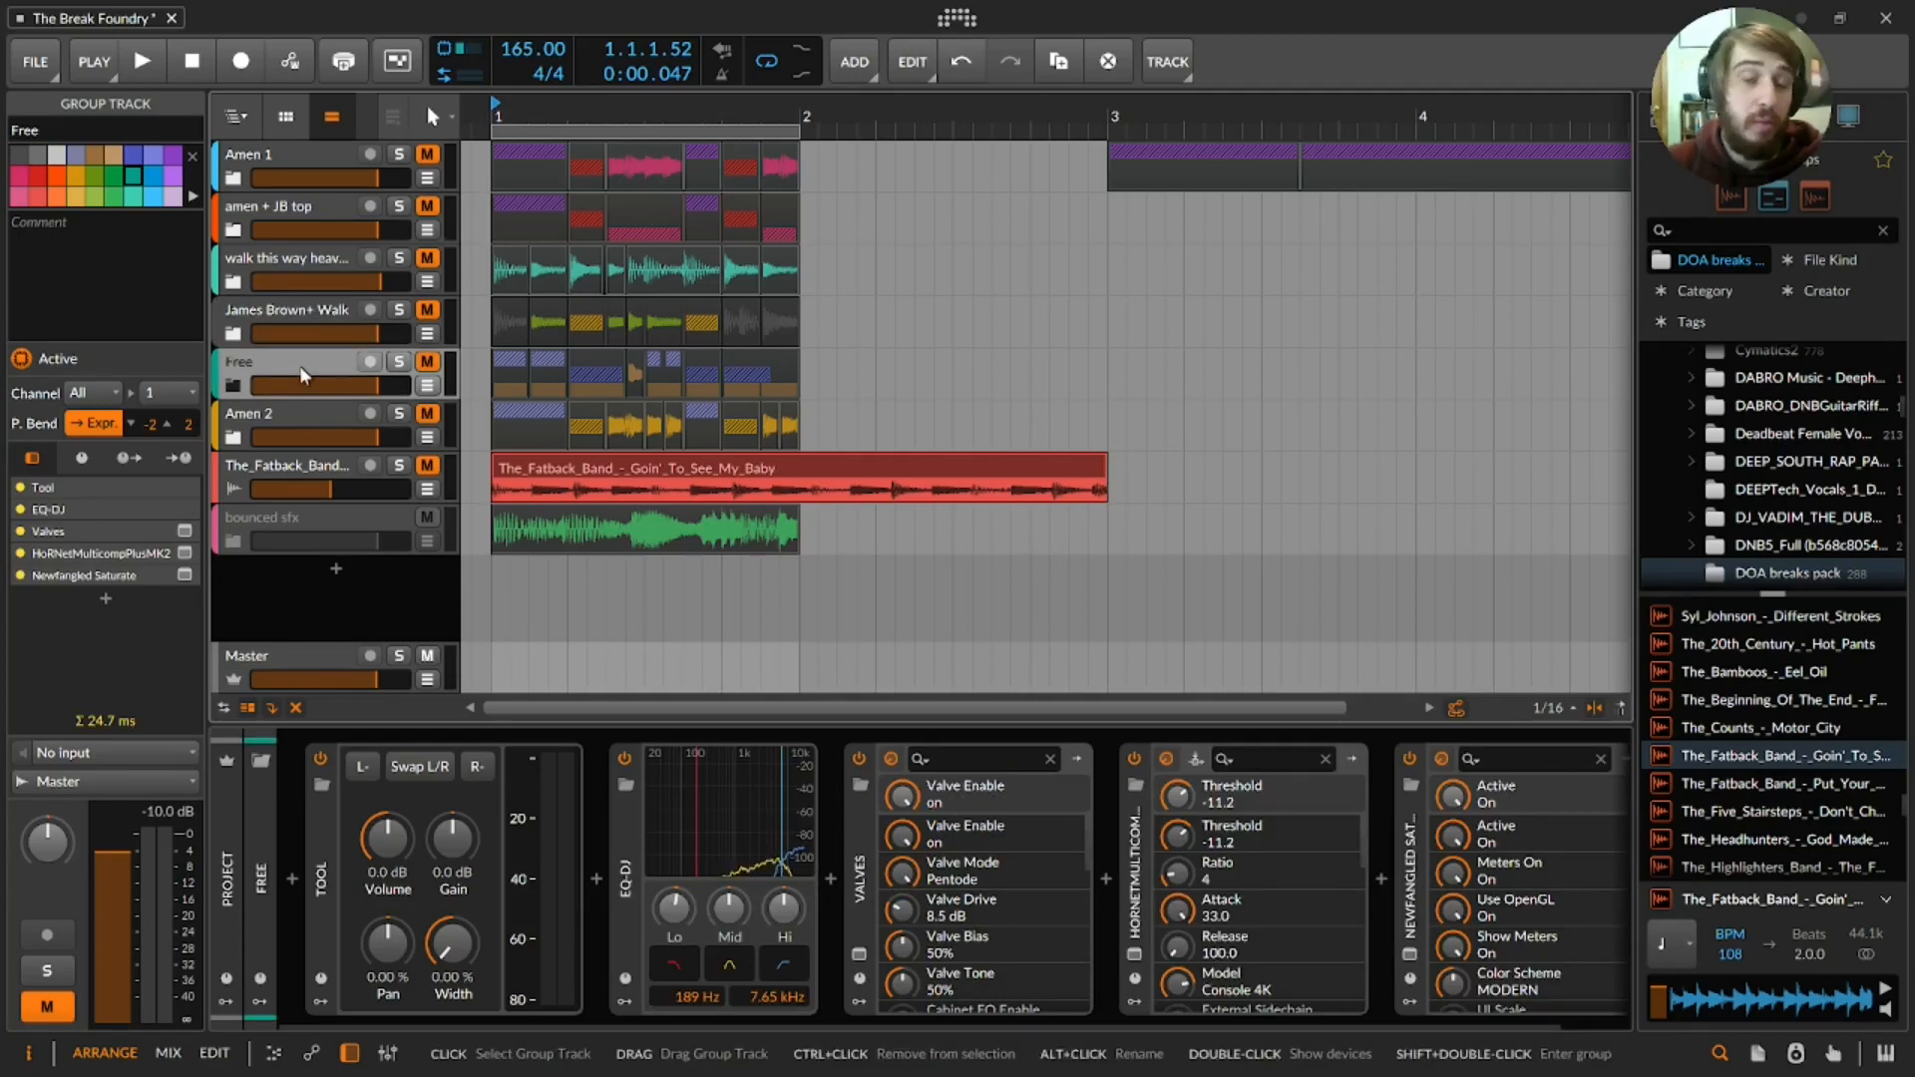
click(242, 435)
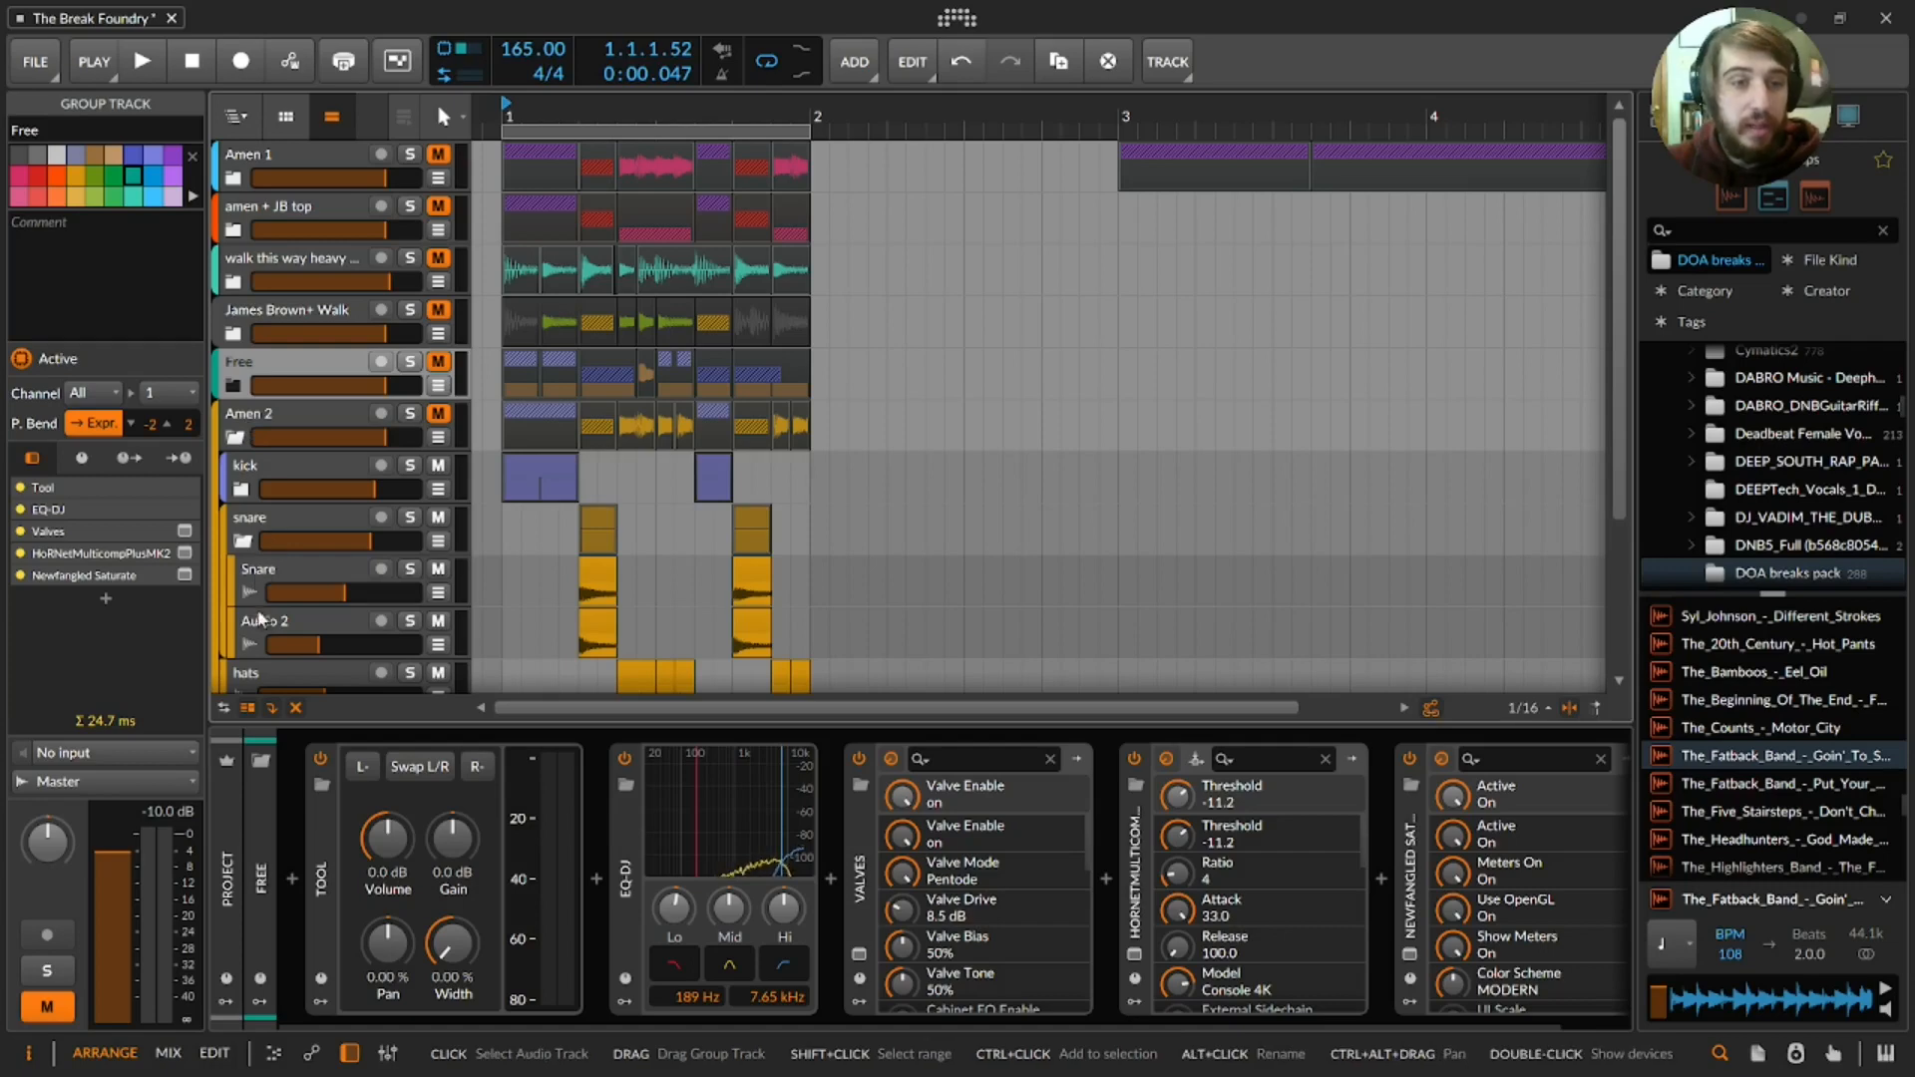
click(299, 620)
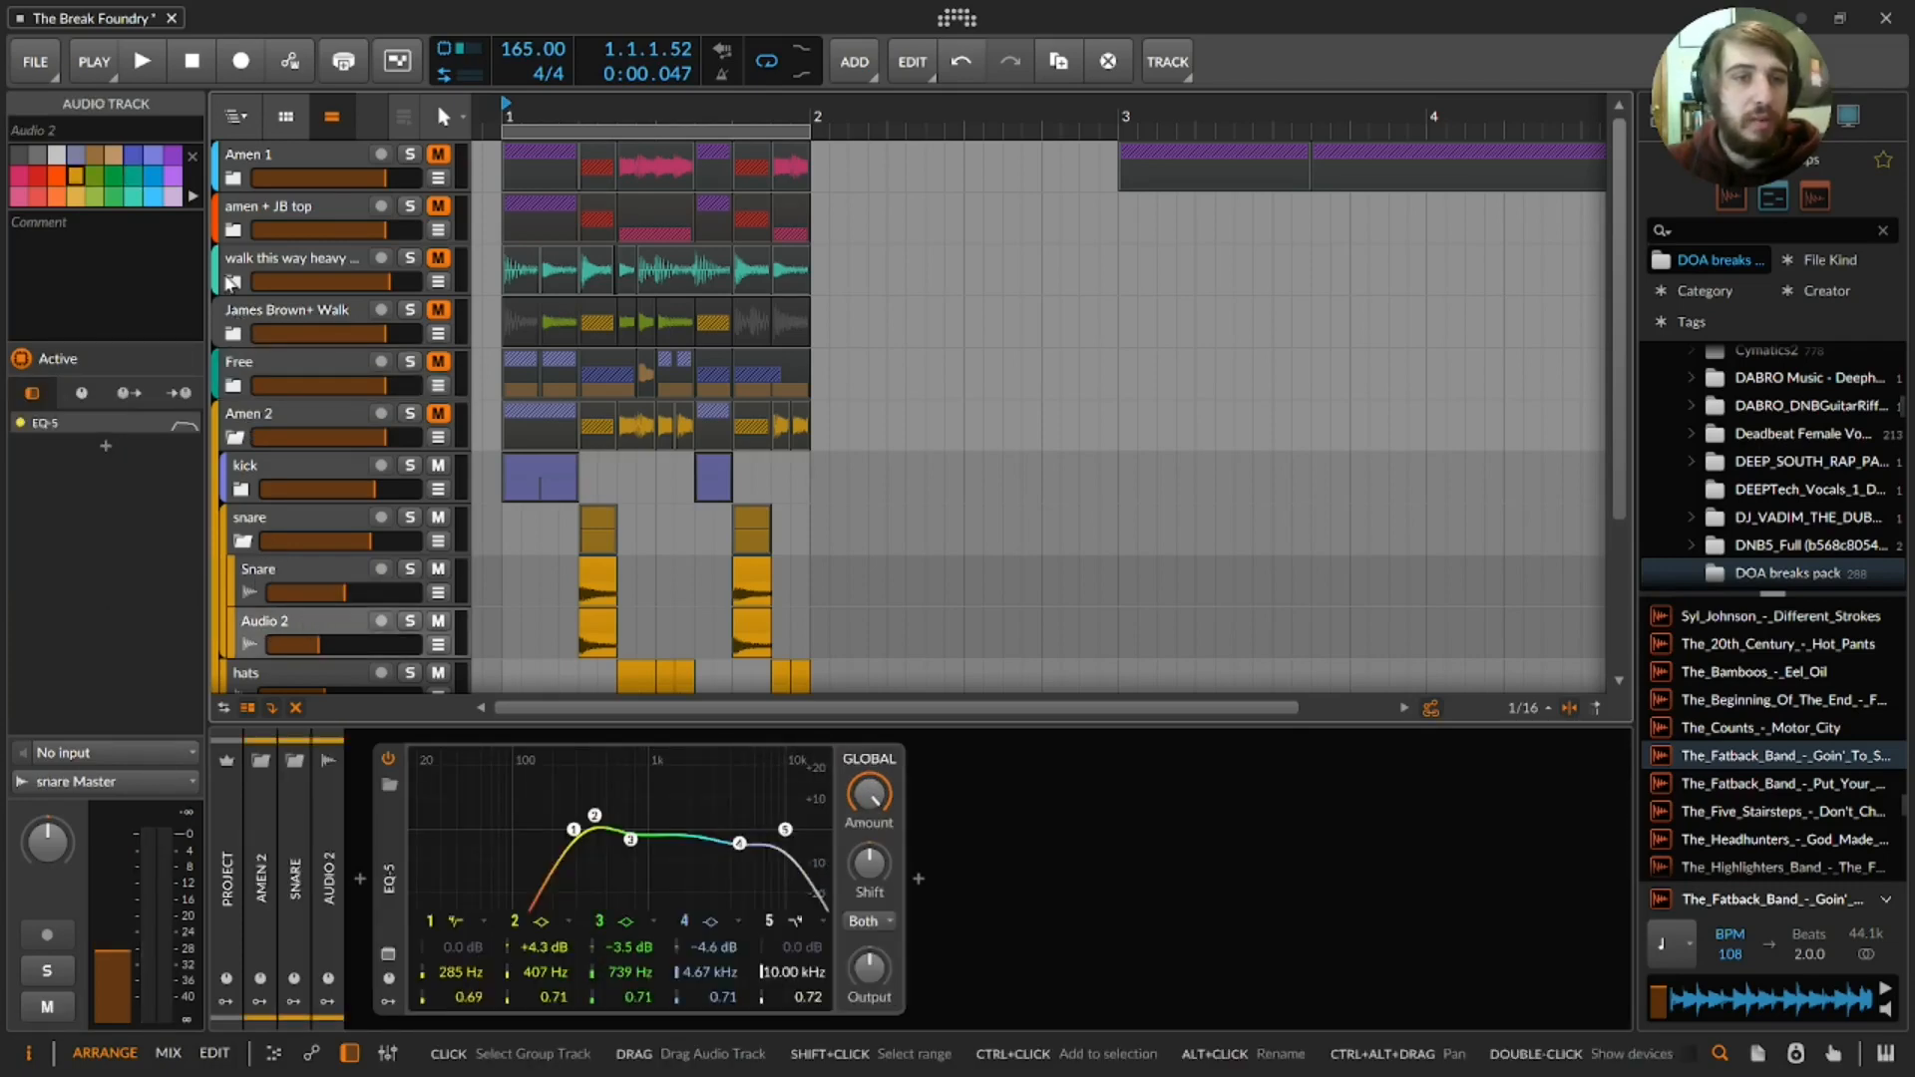
- Expand the James Brown+ Walk group and its nested snare group to show the layered audio tracks
click(235, 329)
click(236, 337)
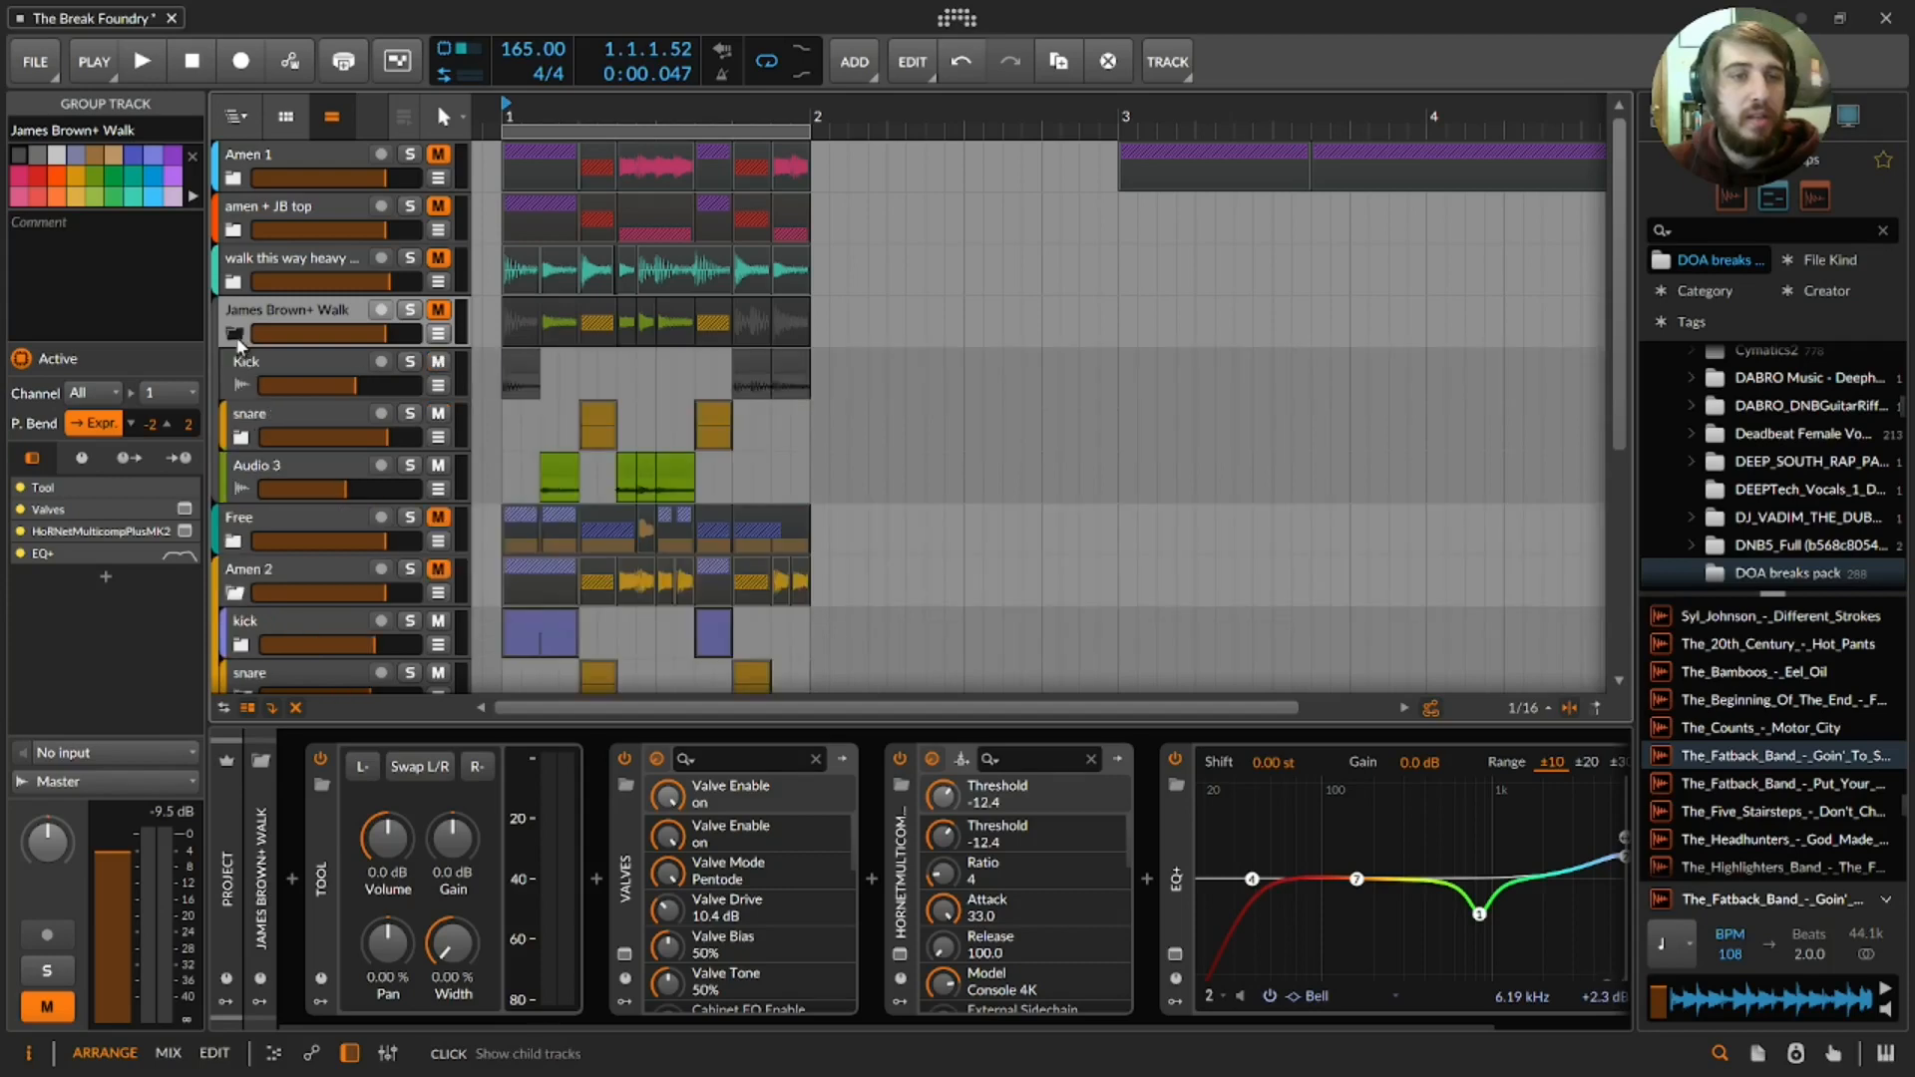
click(240, 437)
- Play the James Brown+ Walk break from bar 1 and solo the Audio 1 layer of its snare group
click(409, 310)
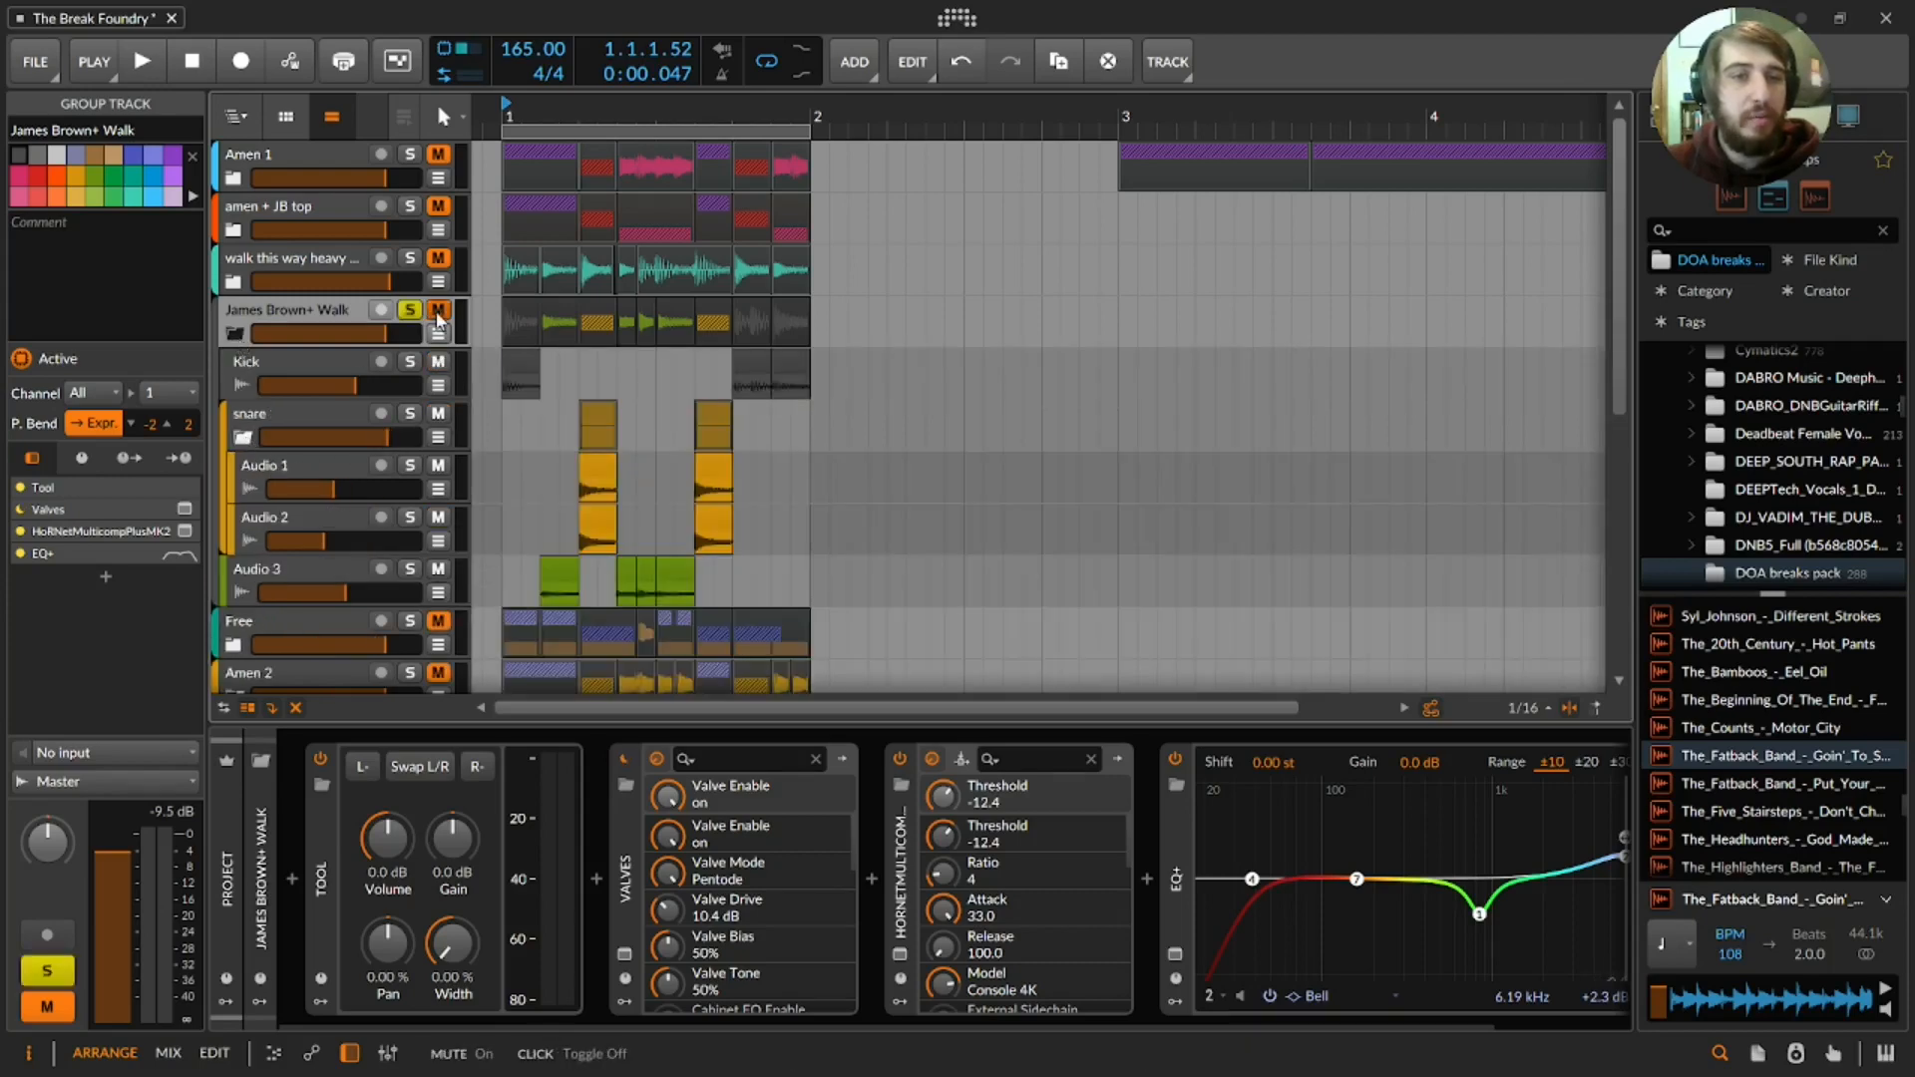
click(528, 447)
key(space)
scroll(529, 447, down, 2)
scroll(529, 447, down, 2)
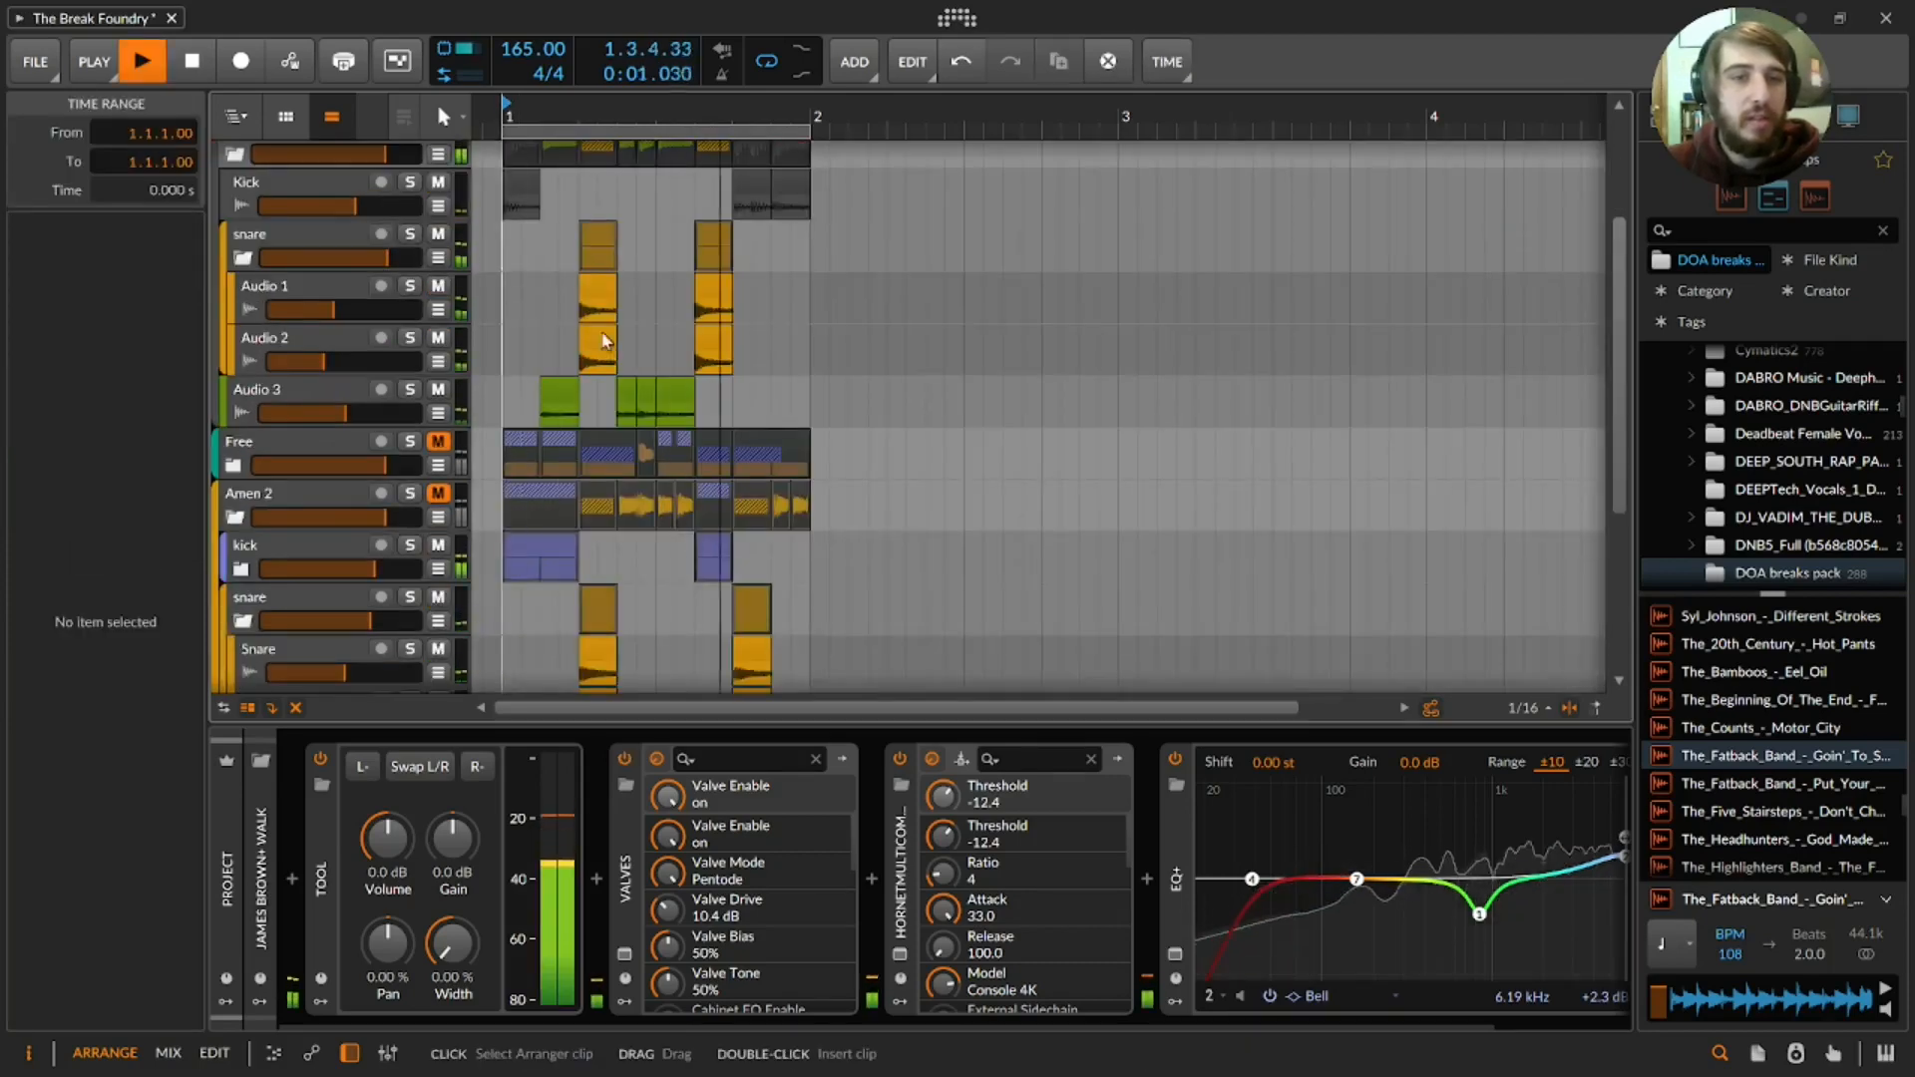
click(408, 287)
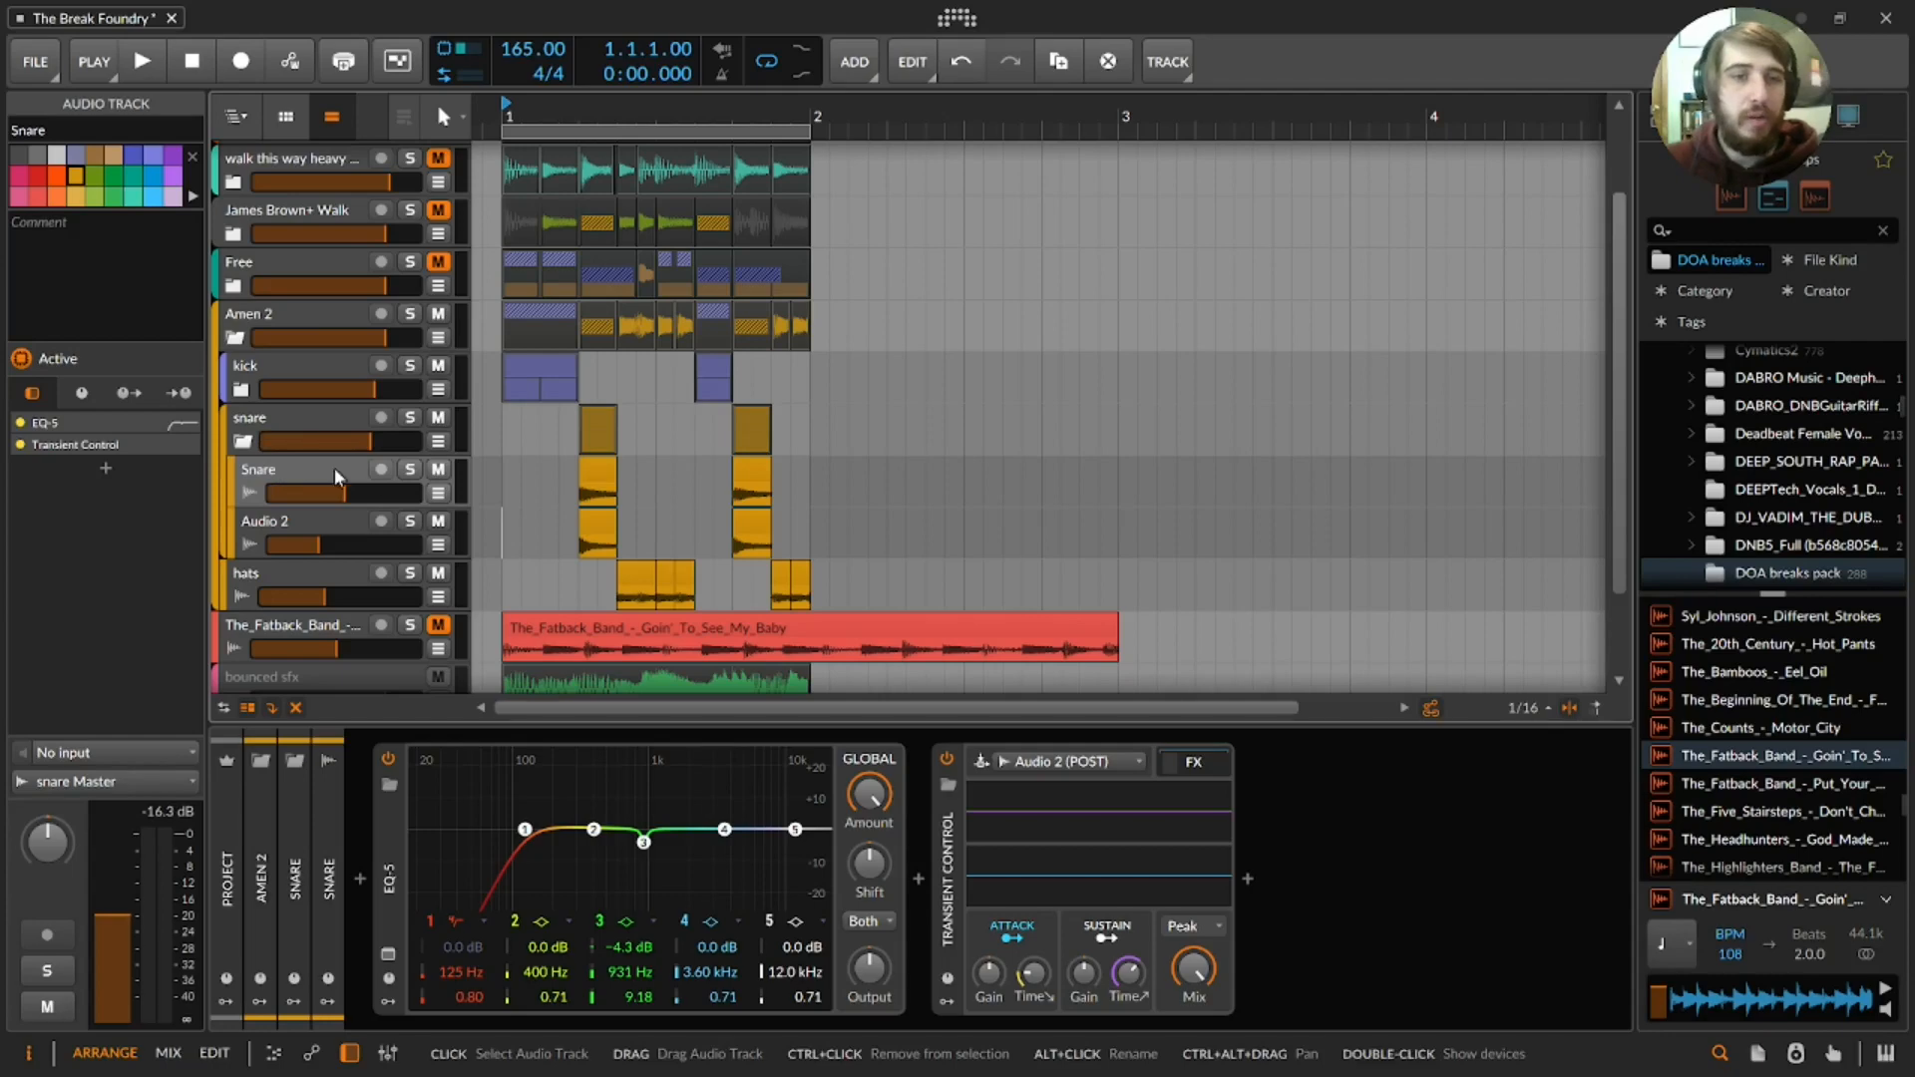
- Audition the Snare layer of the Amen 2 group in solo, and add the Audio 2 layer from beat 1.2
click(409, 470)
key(space)
key(space)
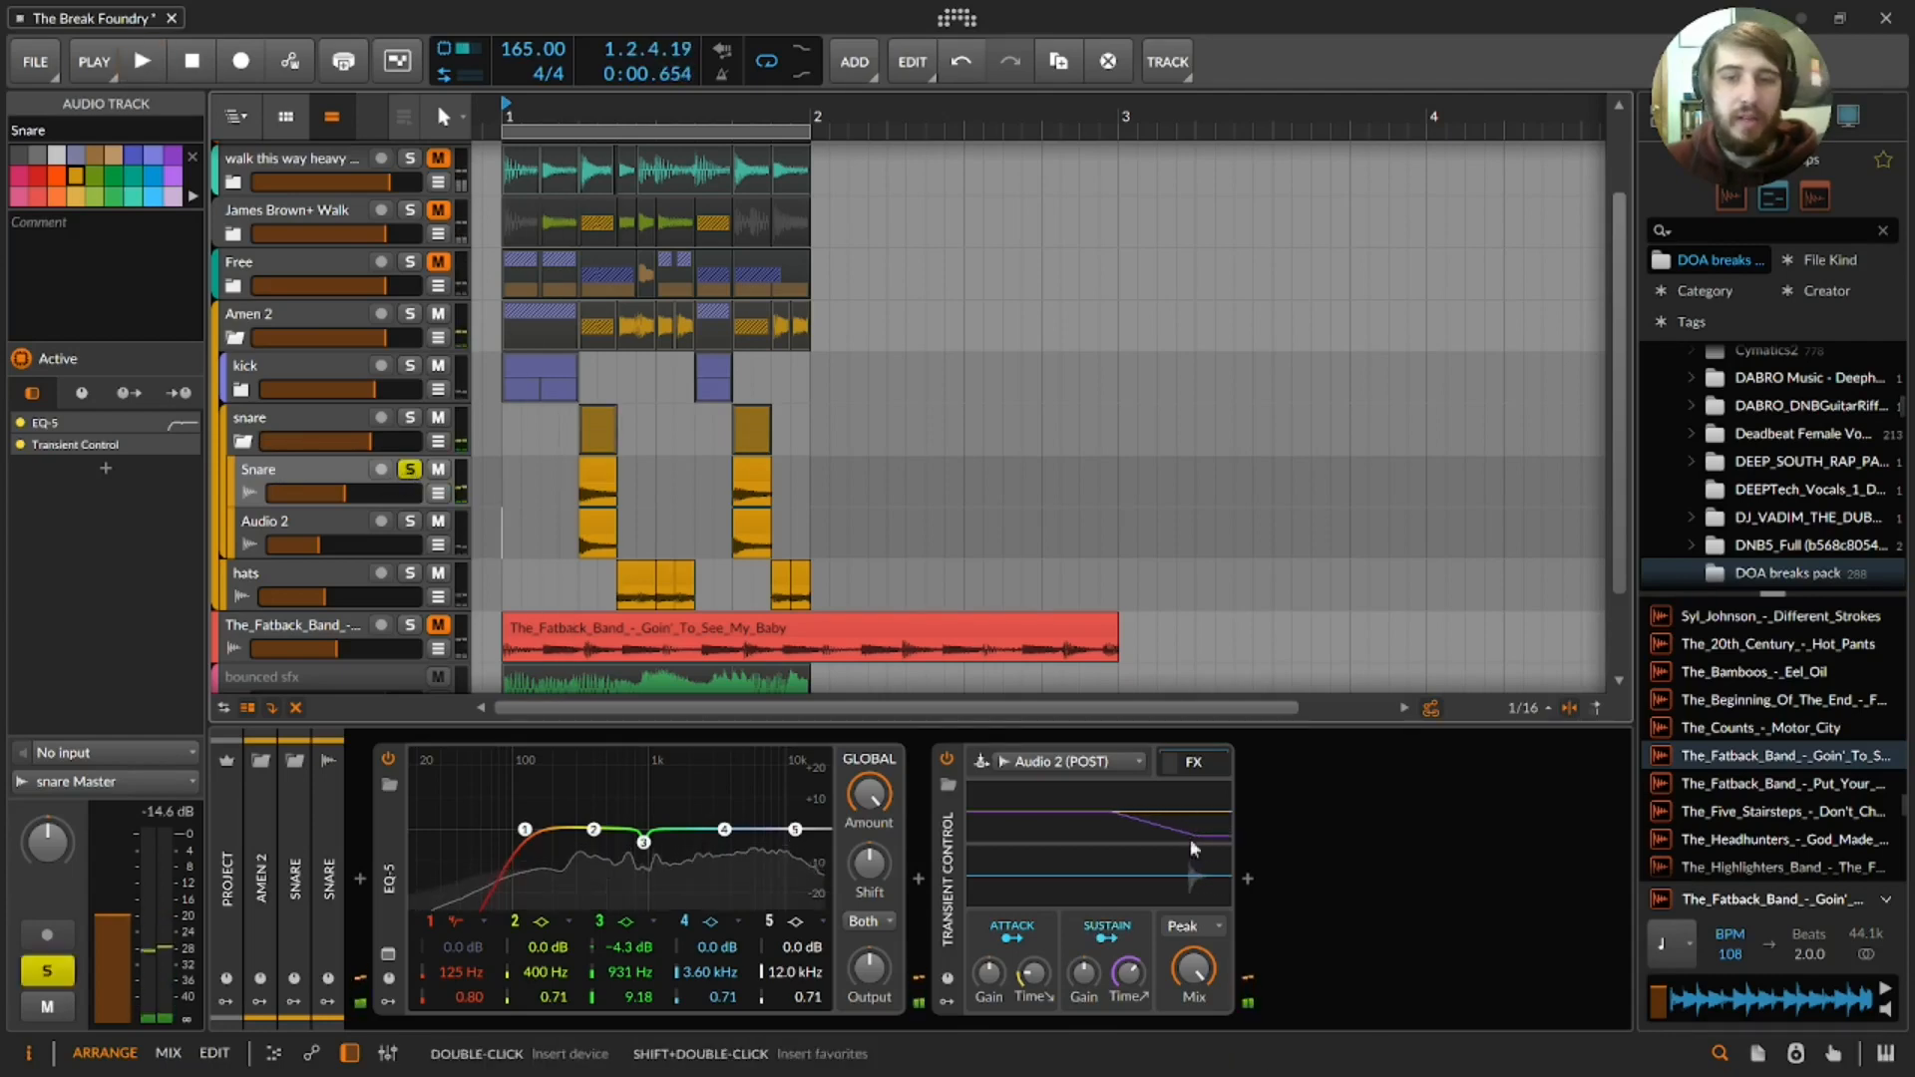
click(601, 519)
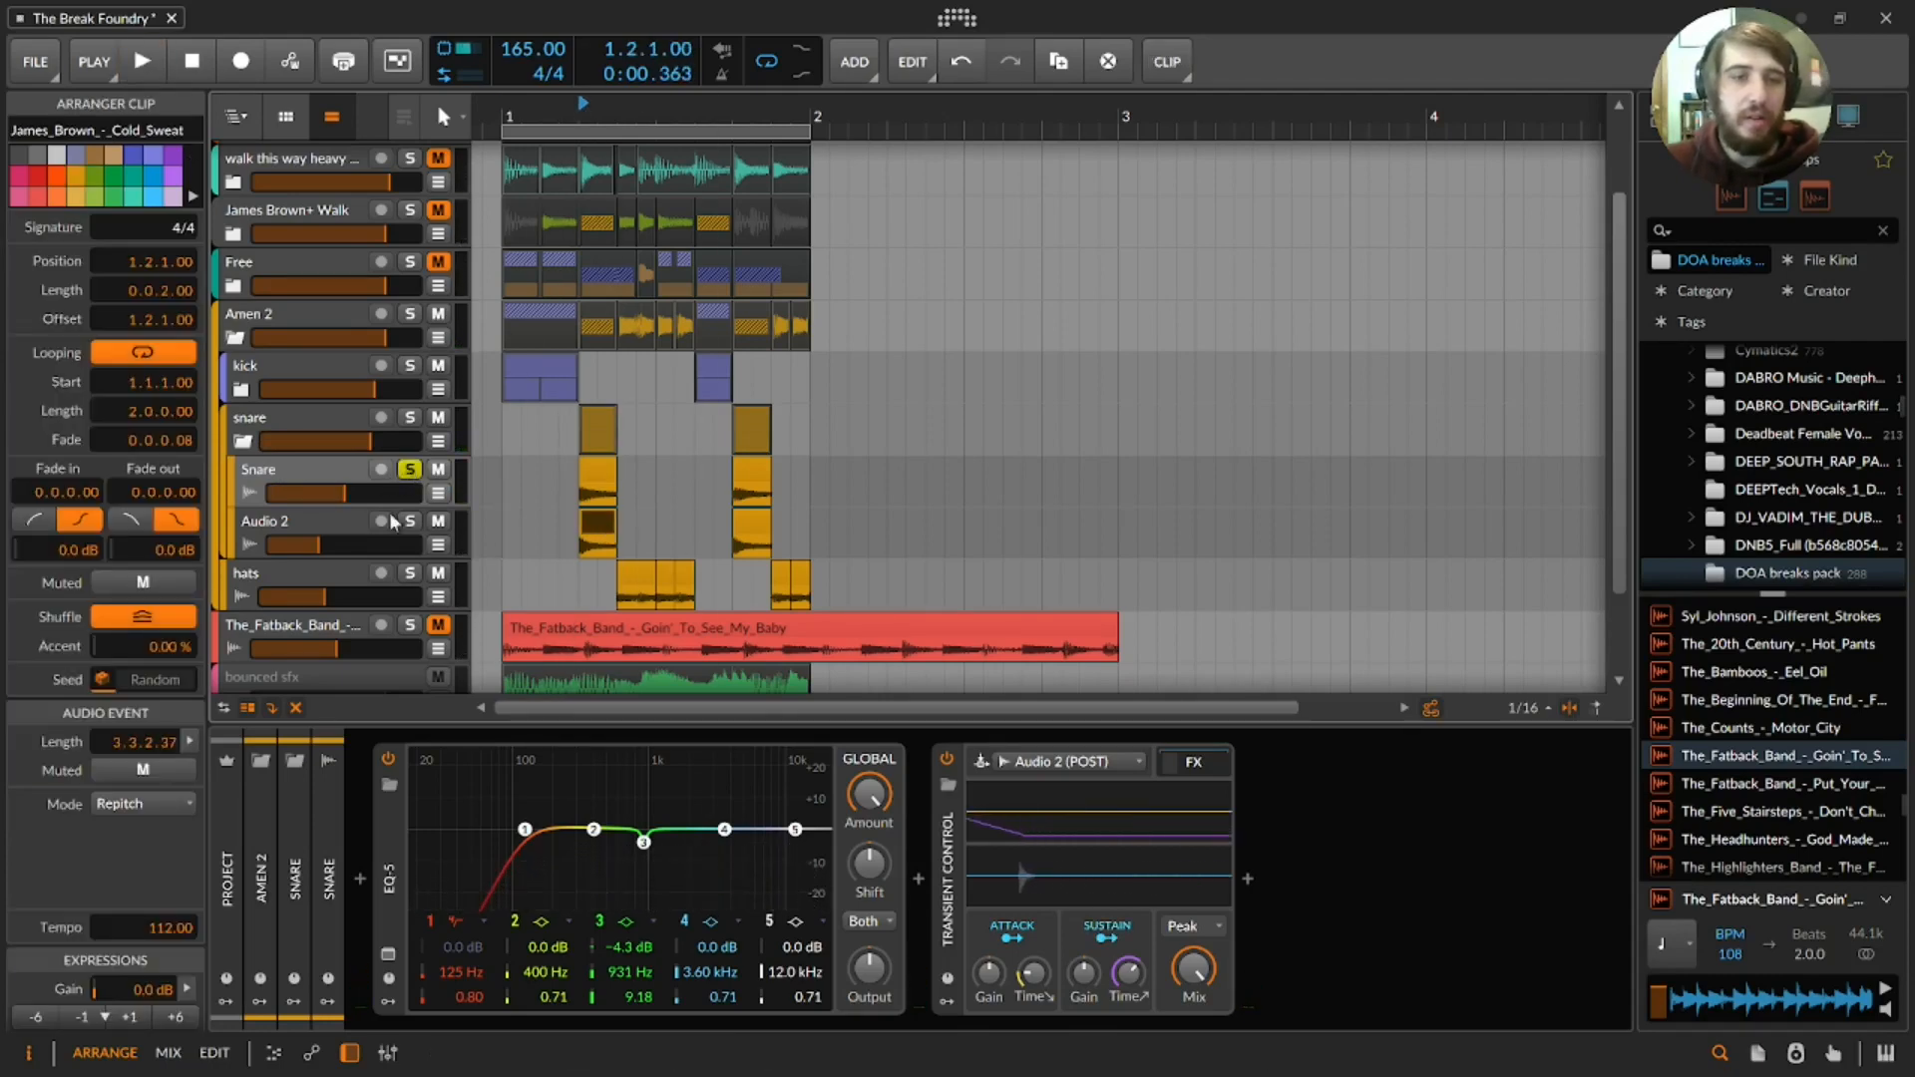
key(space)
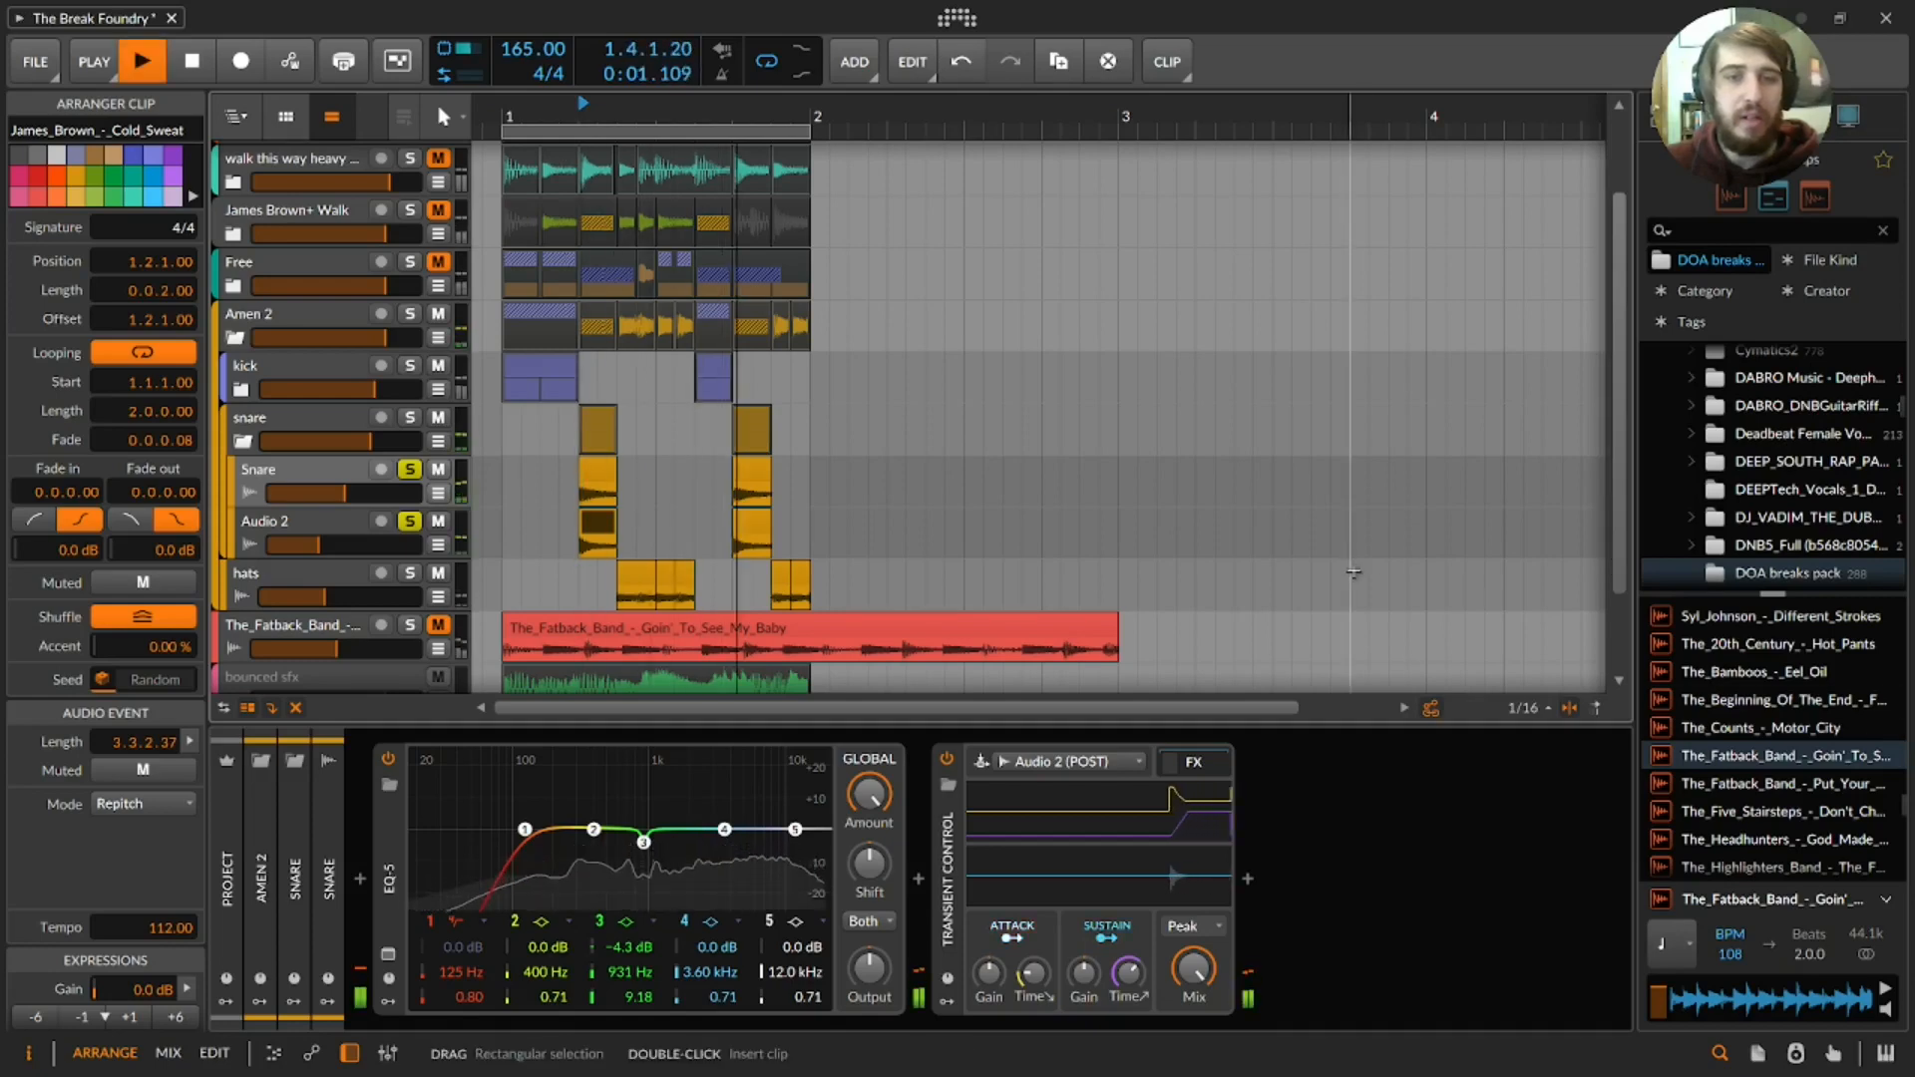
- Compare the Amen 2 Snare and Audio 2 layers during playback by toggling their solos, ending with both solos off
click(409, 470)
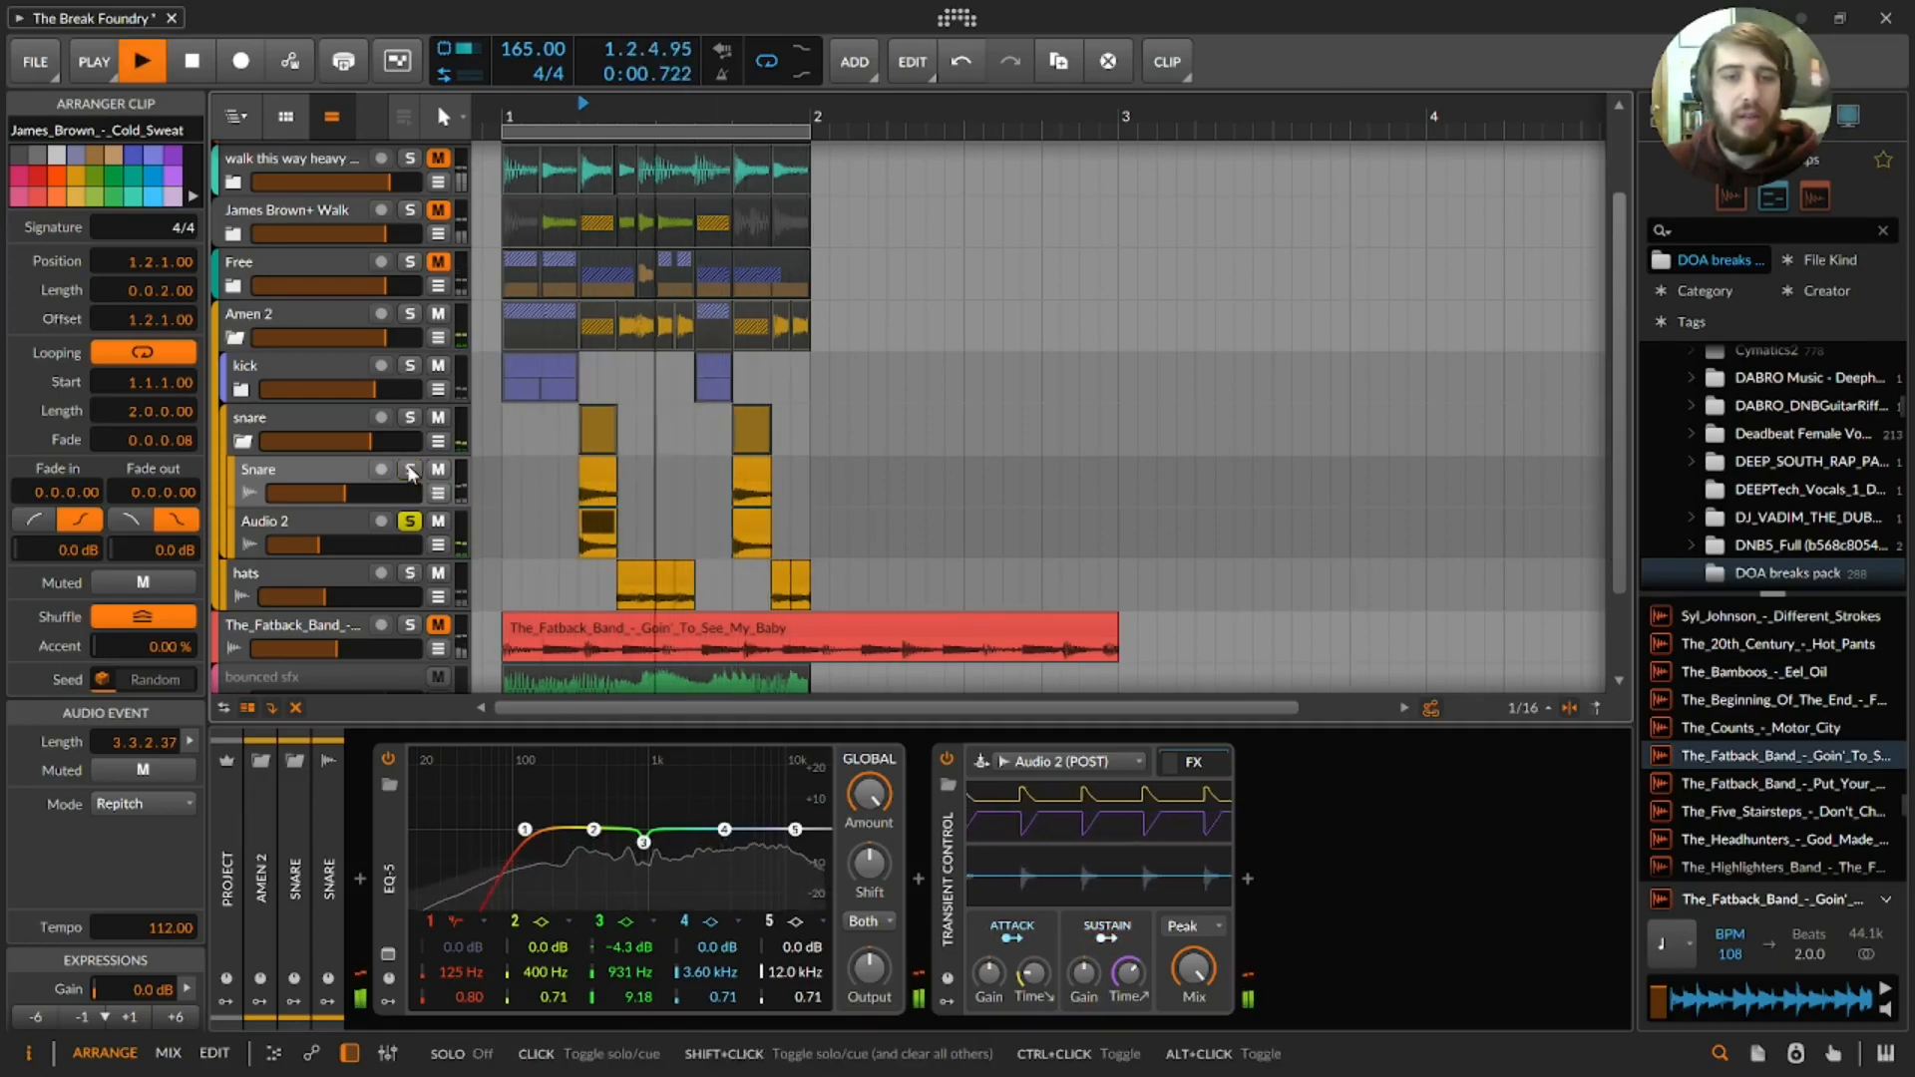
click(412, 473)
click(415, 521)
click(411, 520)
click(409, 471)
click(414, 521)
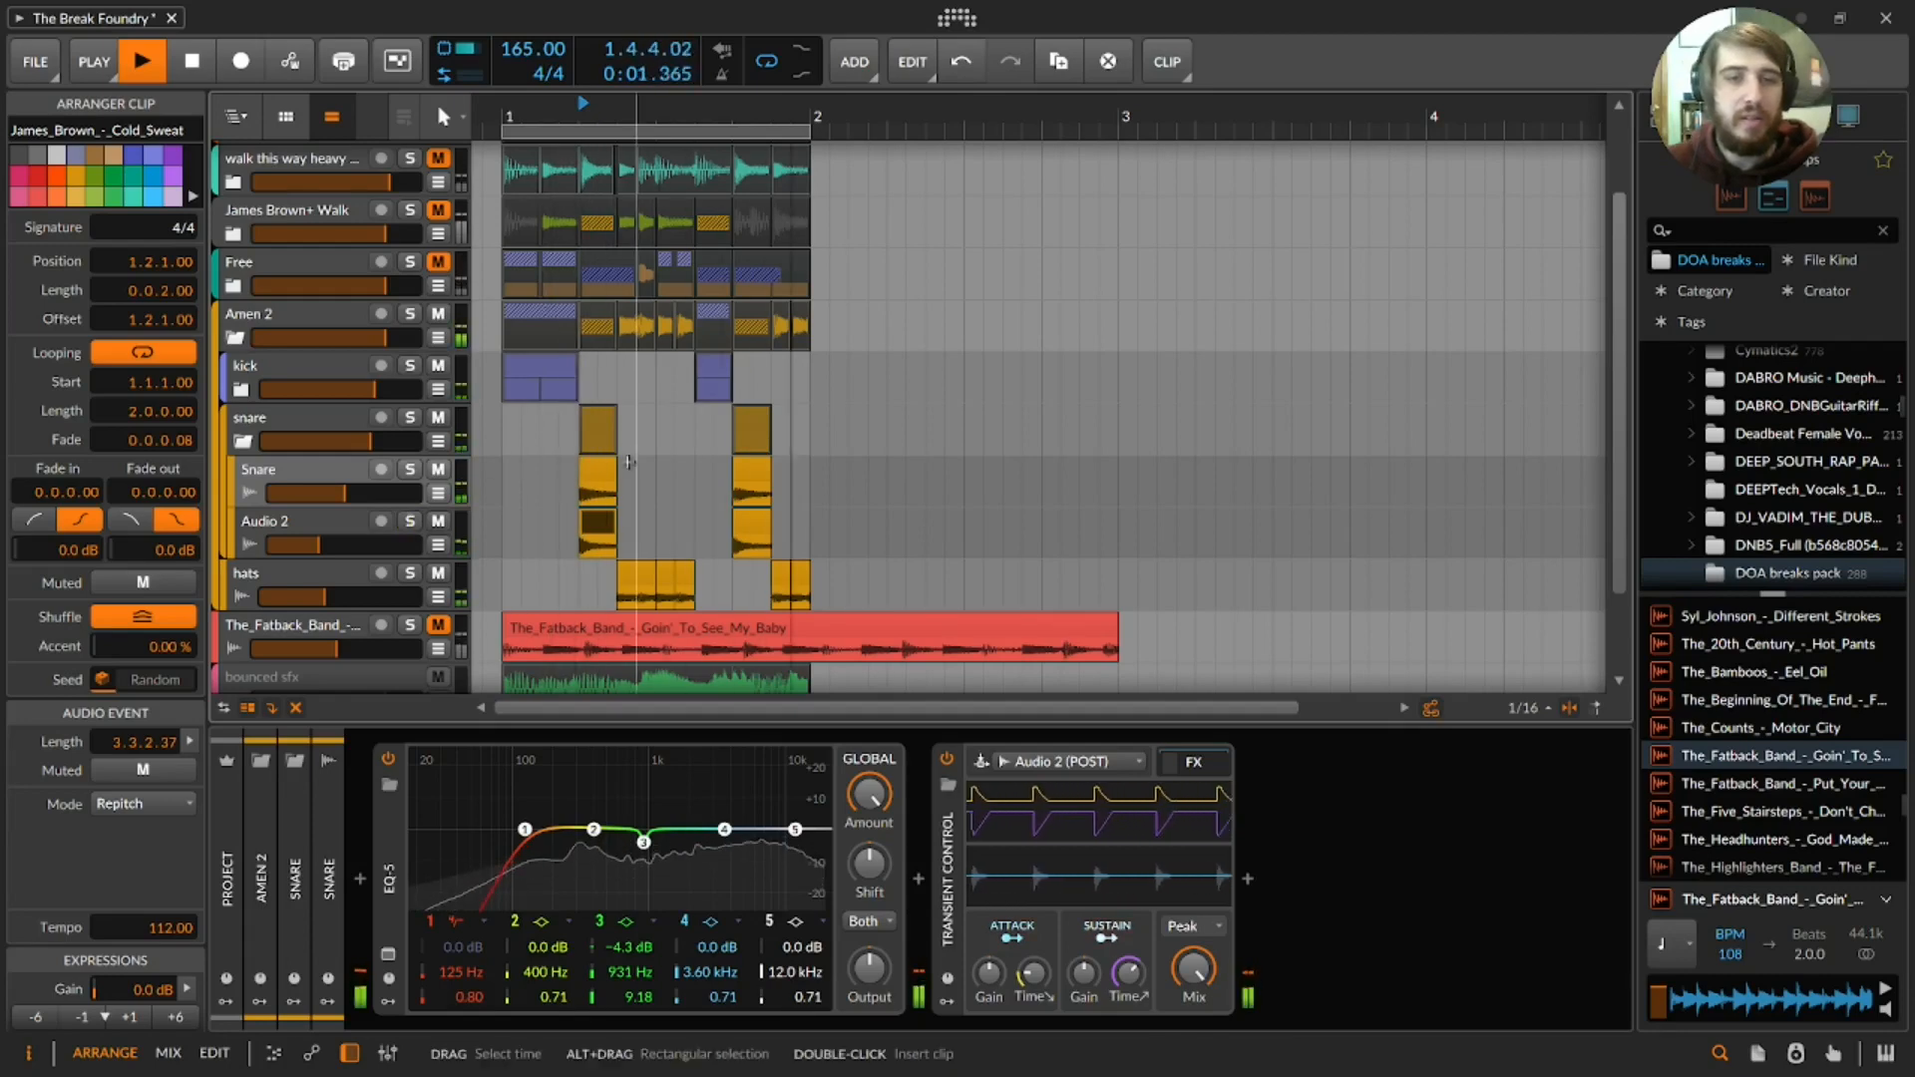
scroll(628, 462, down, 2)
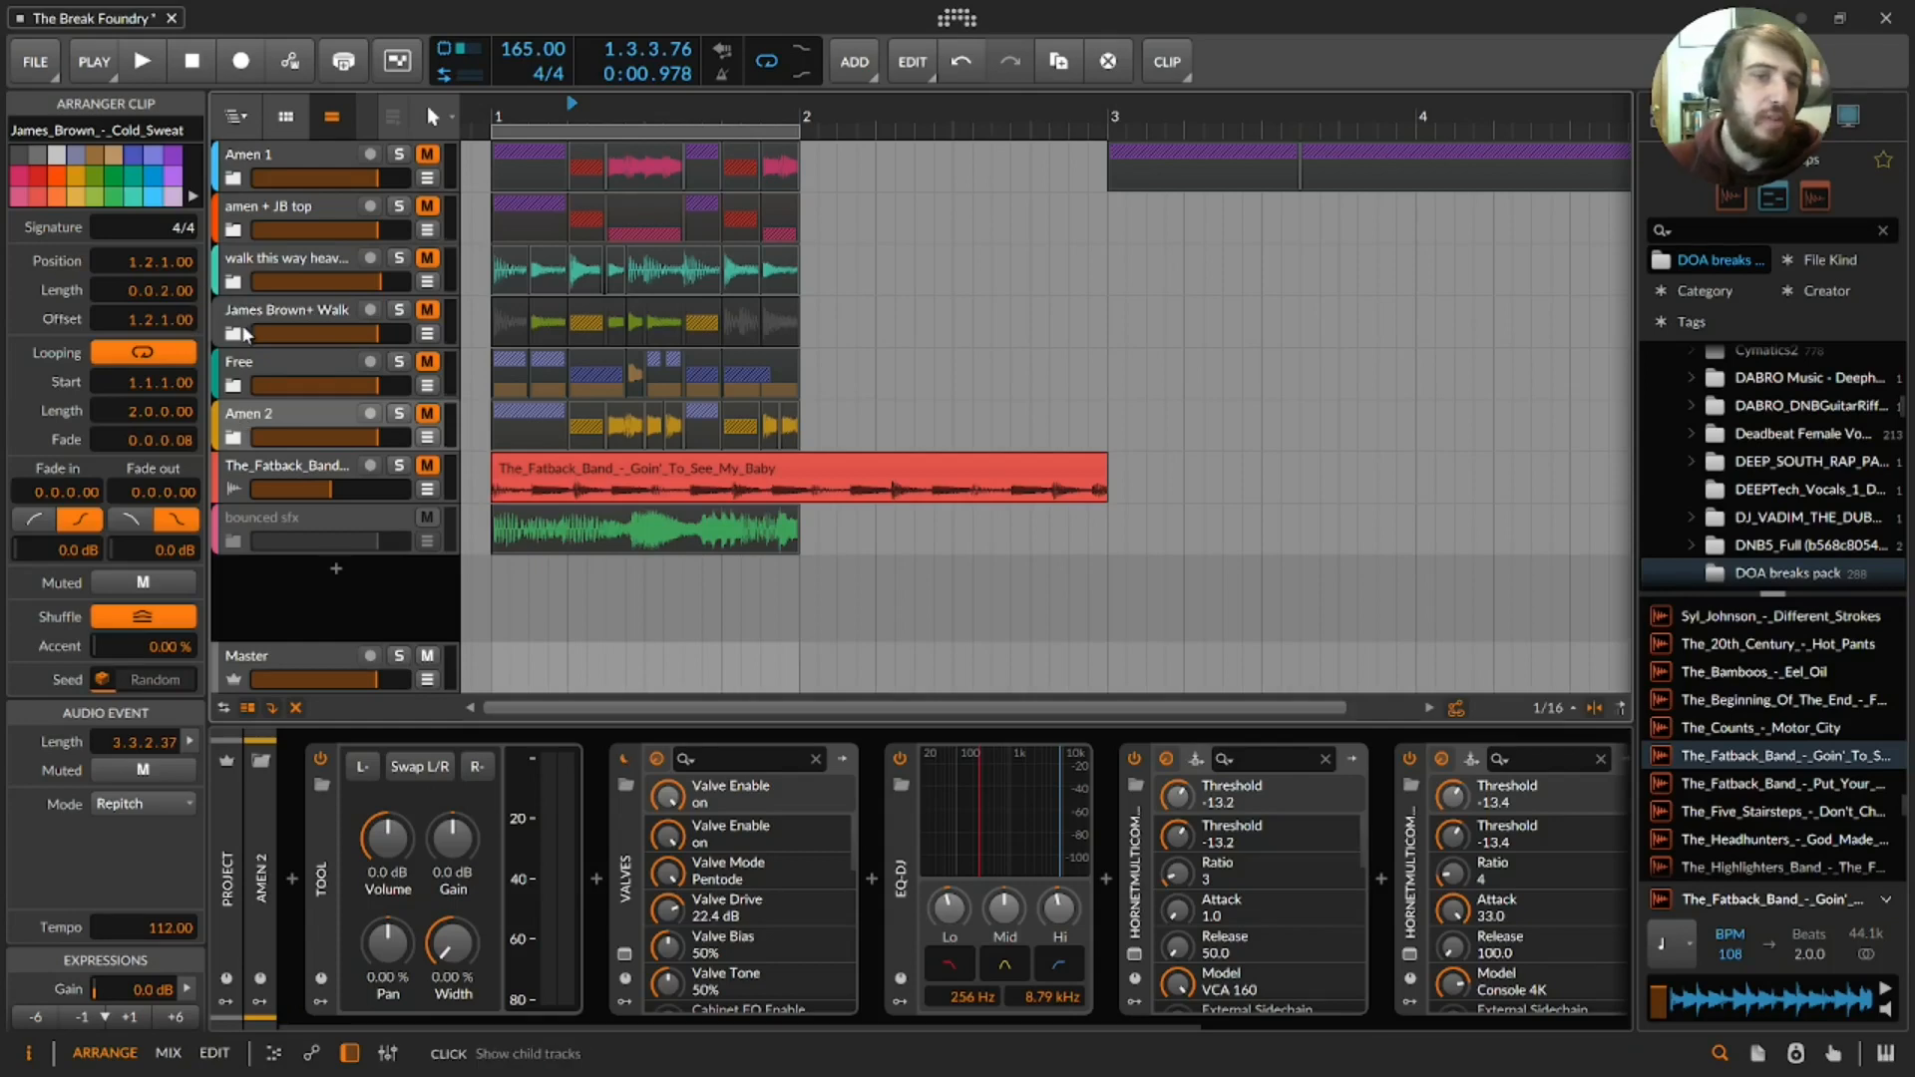
- Expand the James Brown+ Walk group and audition the "walk this way heavy" group in solo, clearing the solo at the end
click(243, 331)
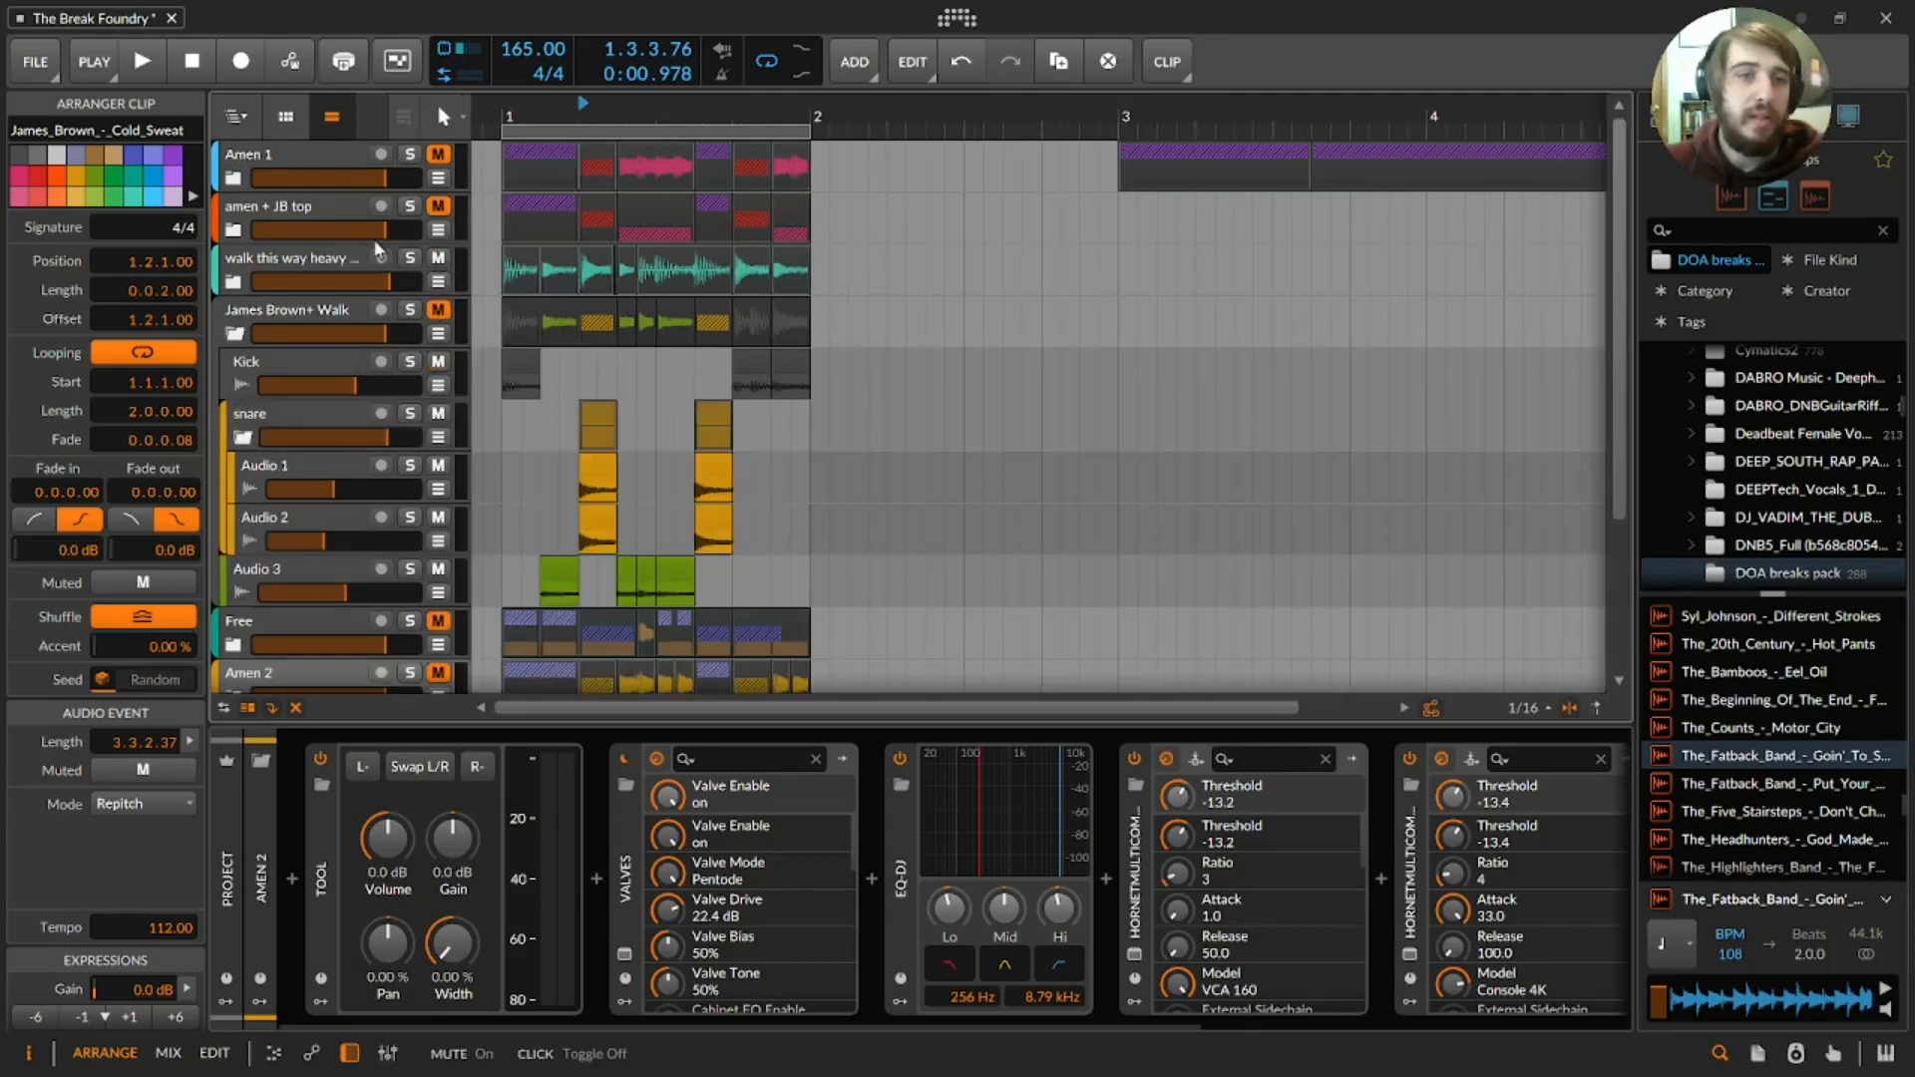
click(408, 258)
scroll(424, 299, down, 3)
scroll(428, 319, up, 3)
key(space)
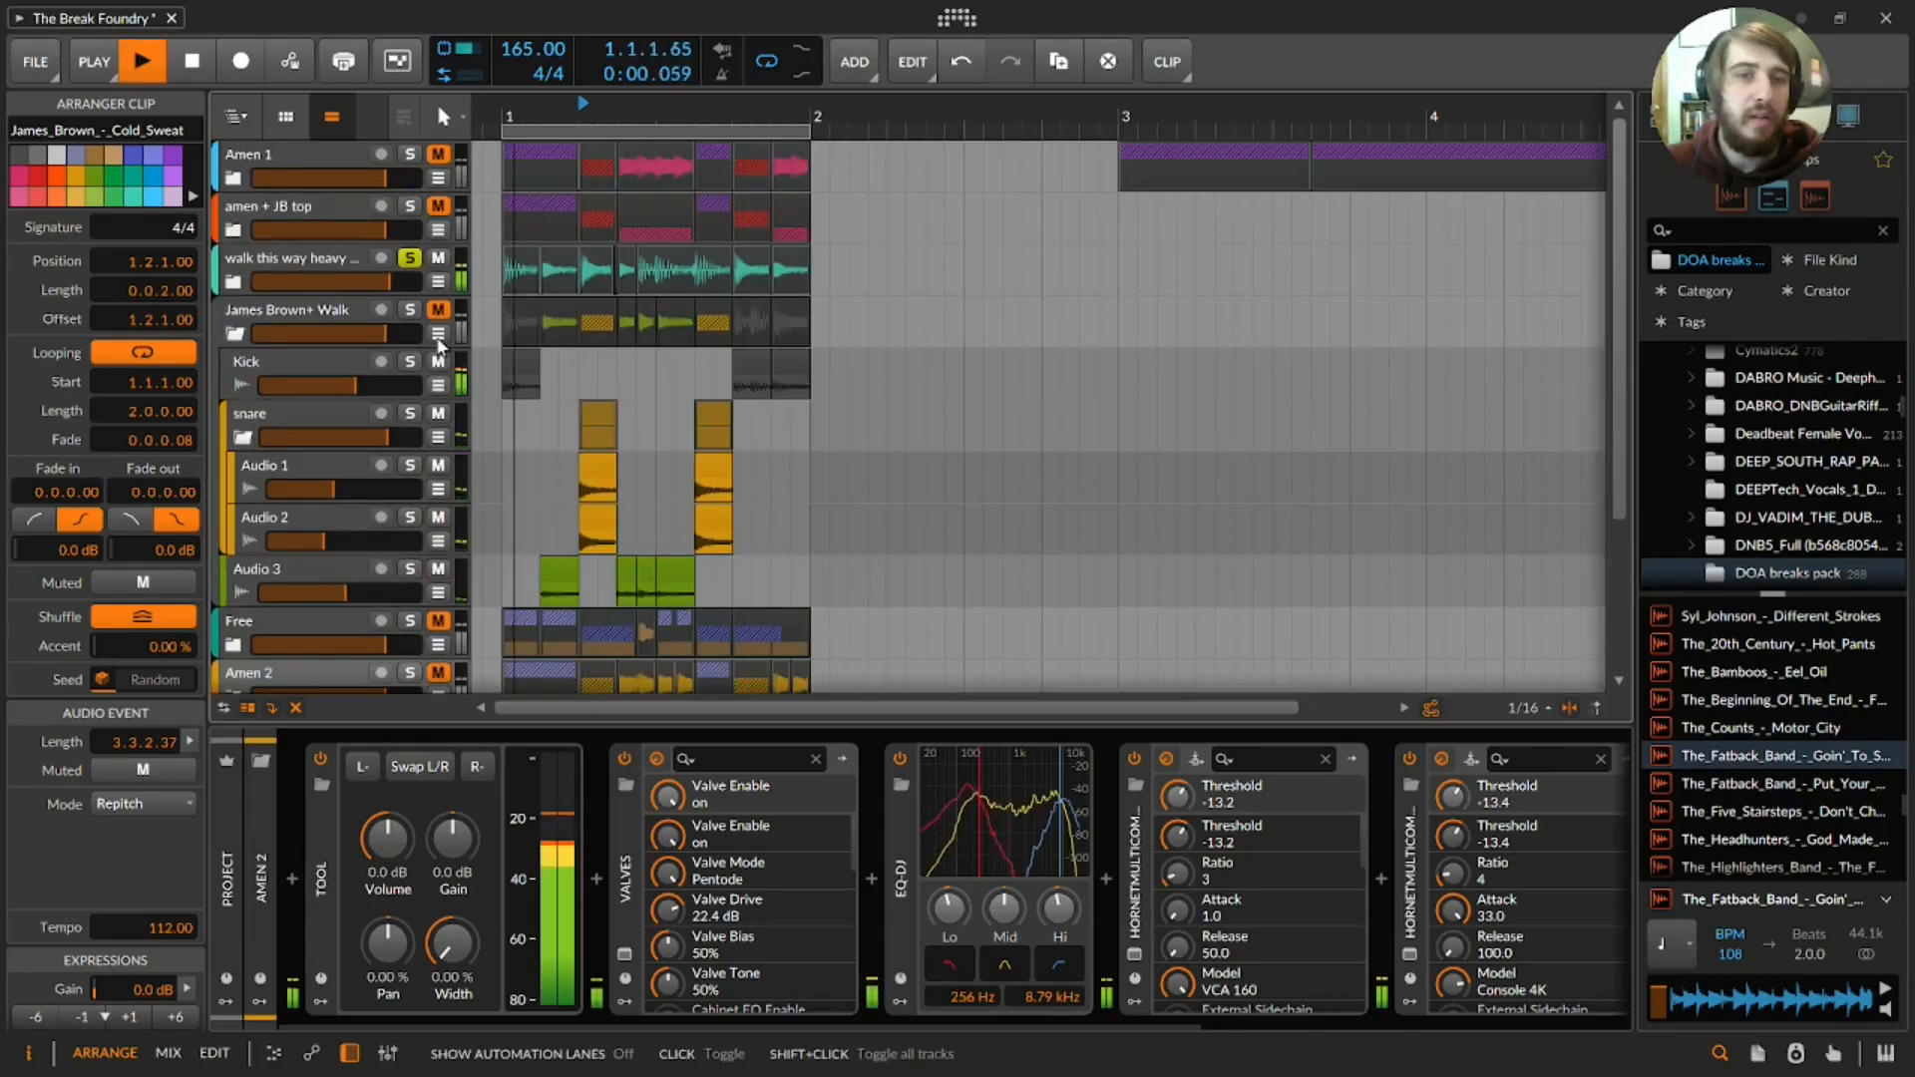
key(space)
click(409, 258)
- Unmute the James Brown+ Walk group and play the break from bar 1
click(451, 321)
click(438, 309)
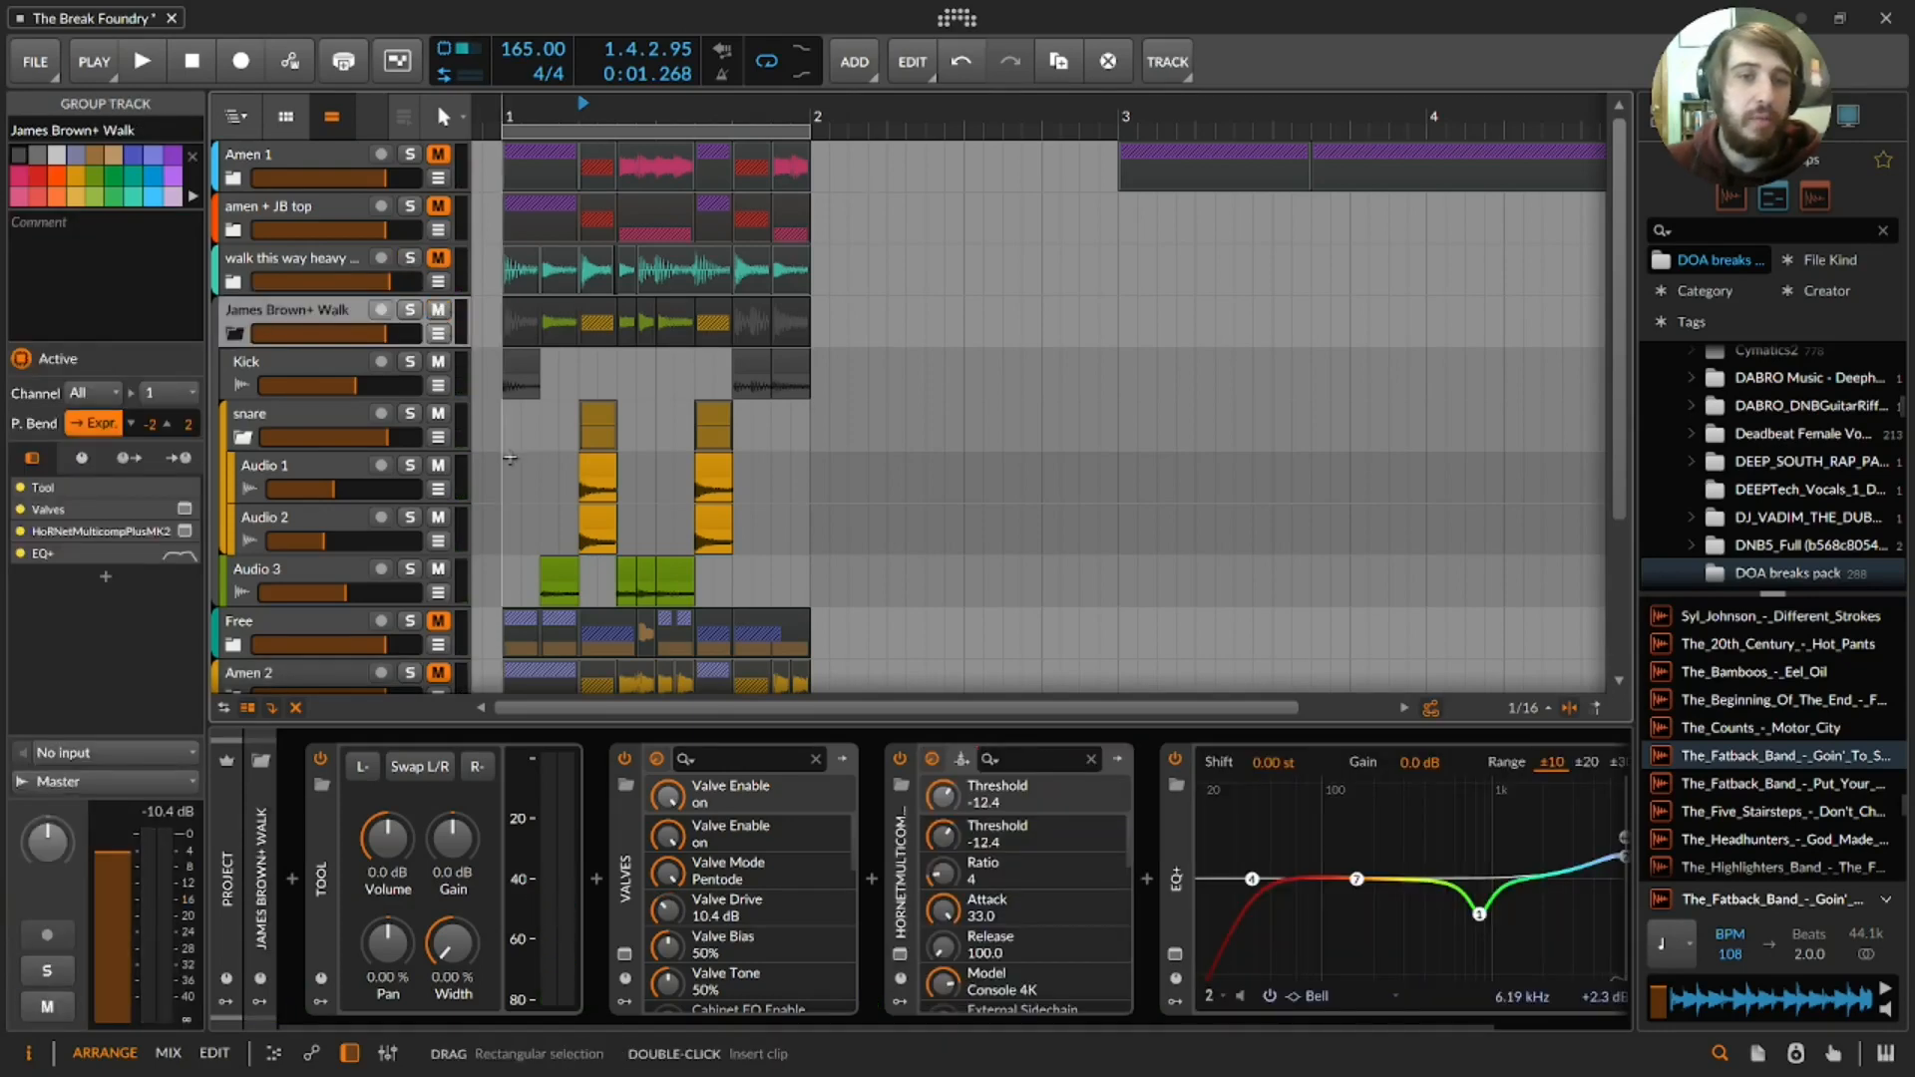
key(space)
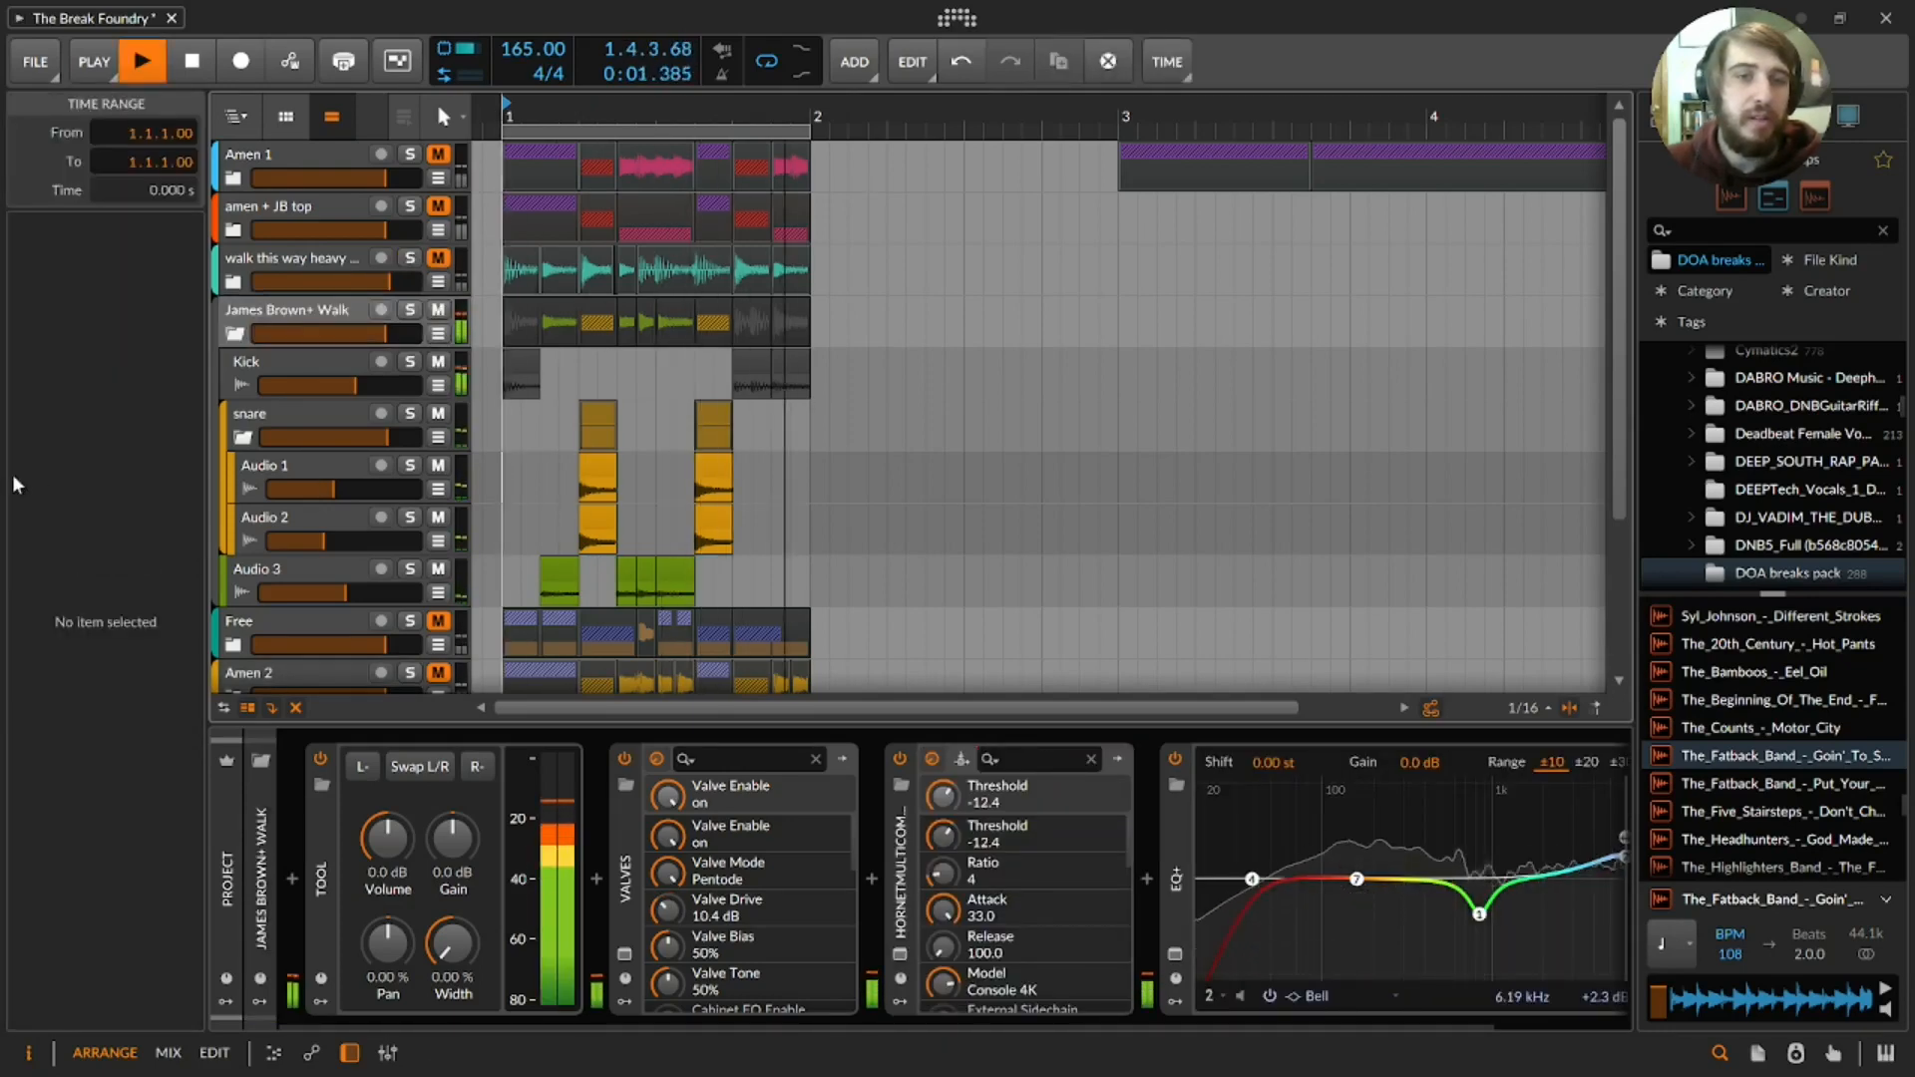
key(space)
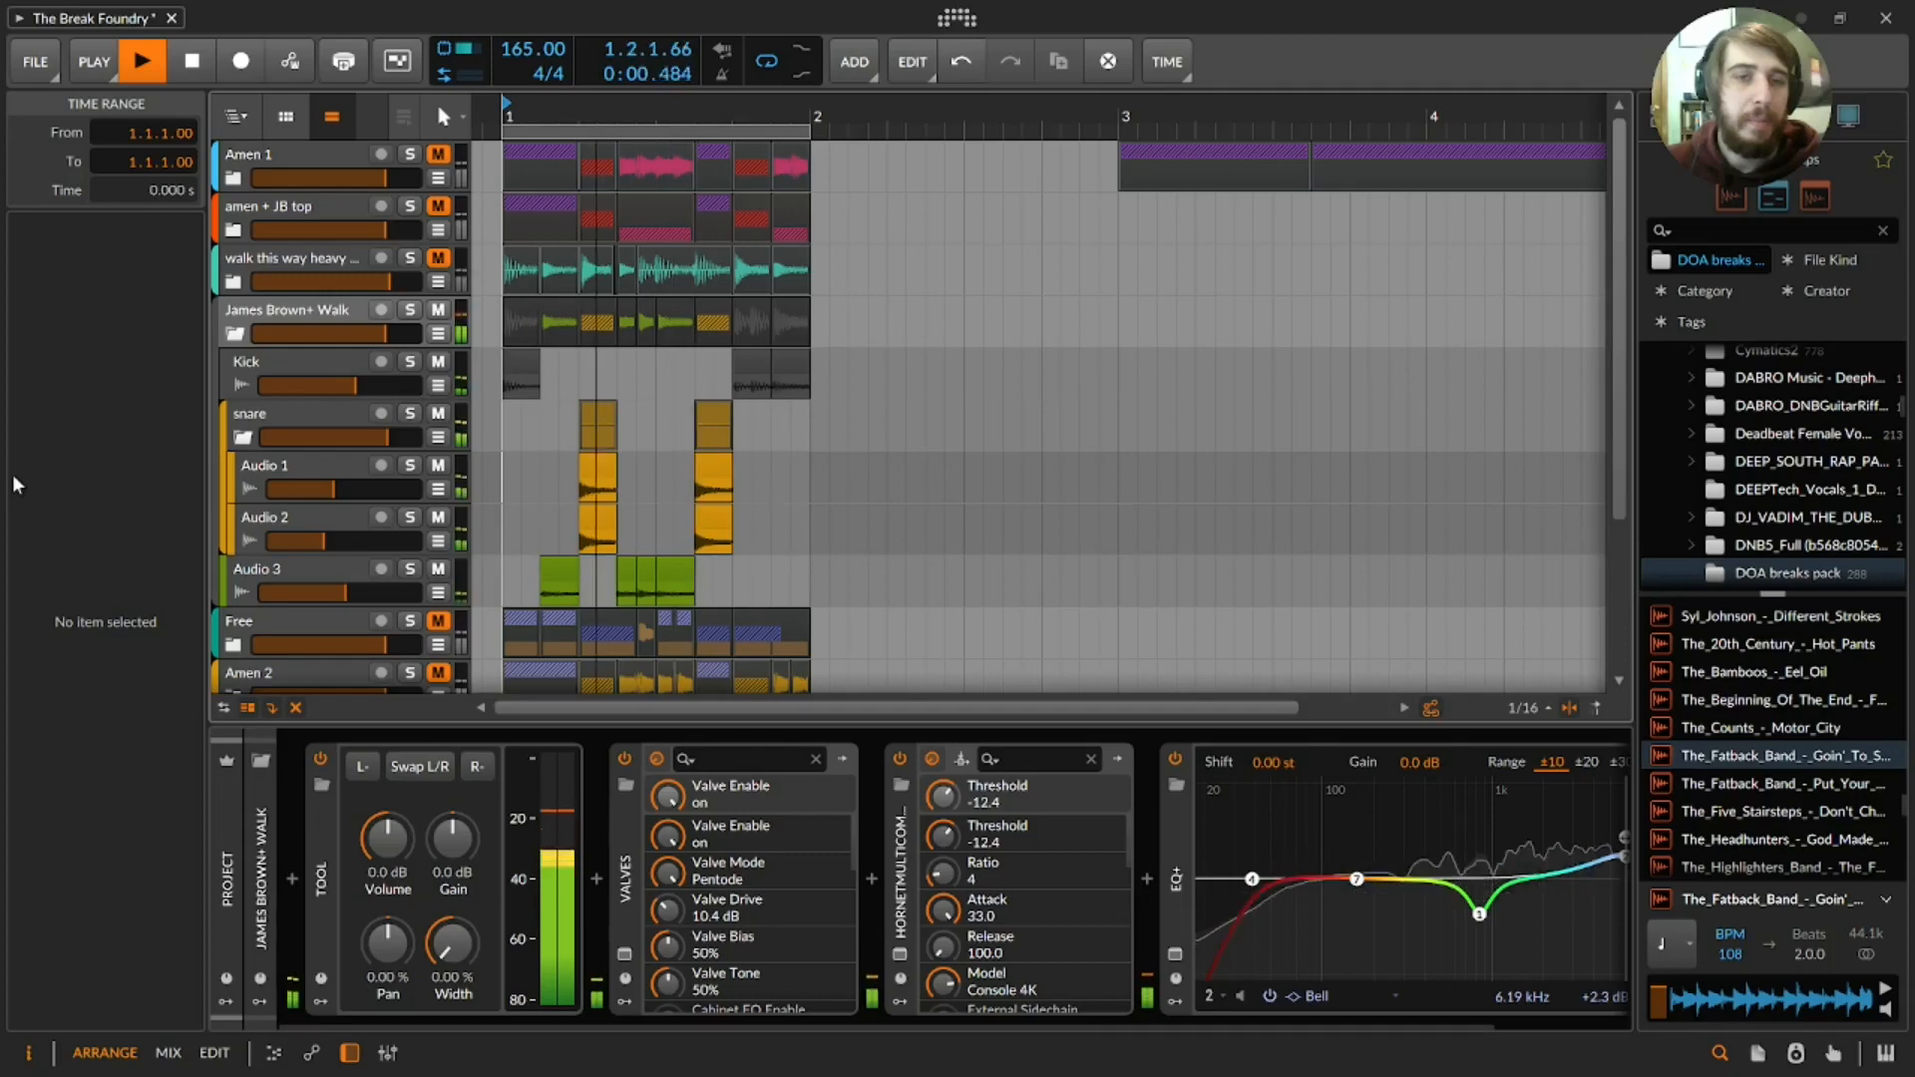
- Deactivate the Valves device on the James Brown+ Walk group and set the Kick track's EQ-5 band 2 gain to +2.5 dB, checking it in playback
click(278, 316)
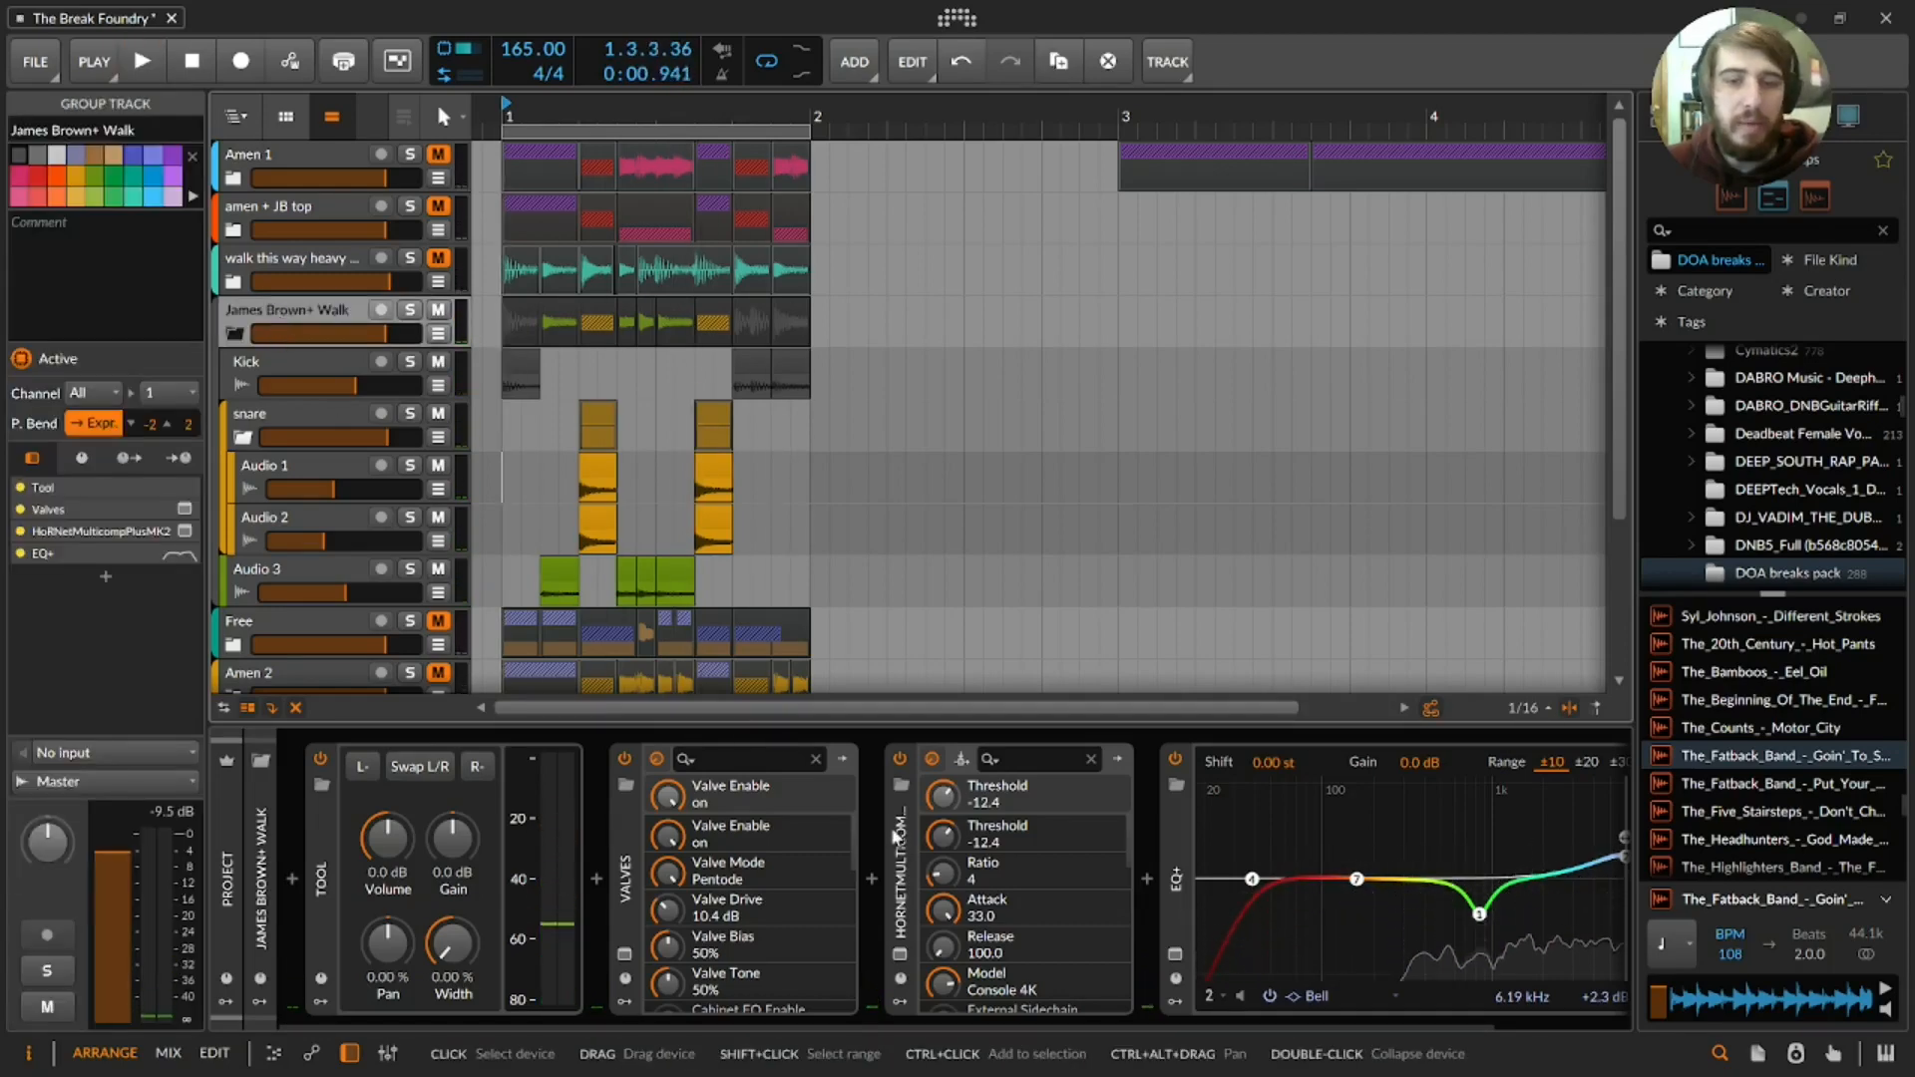
drag(619, 1022, 628, 917)
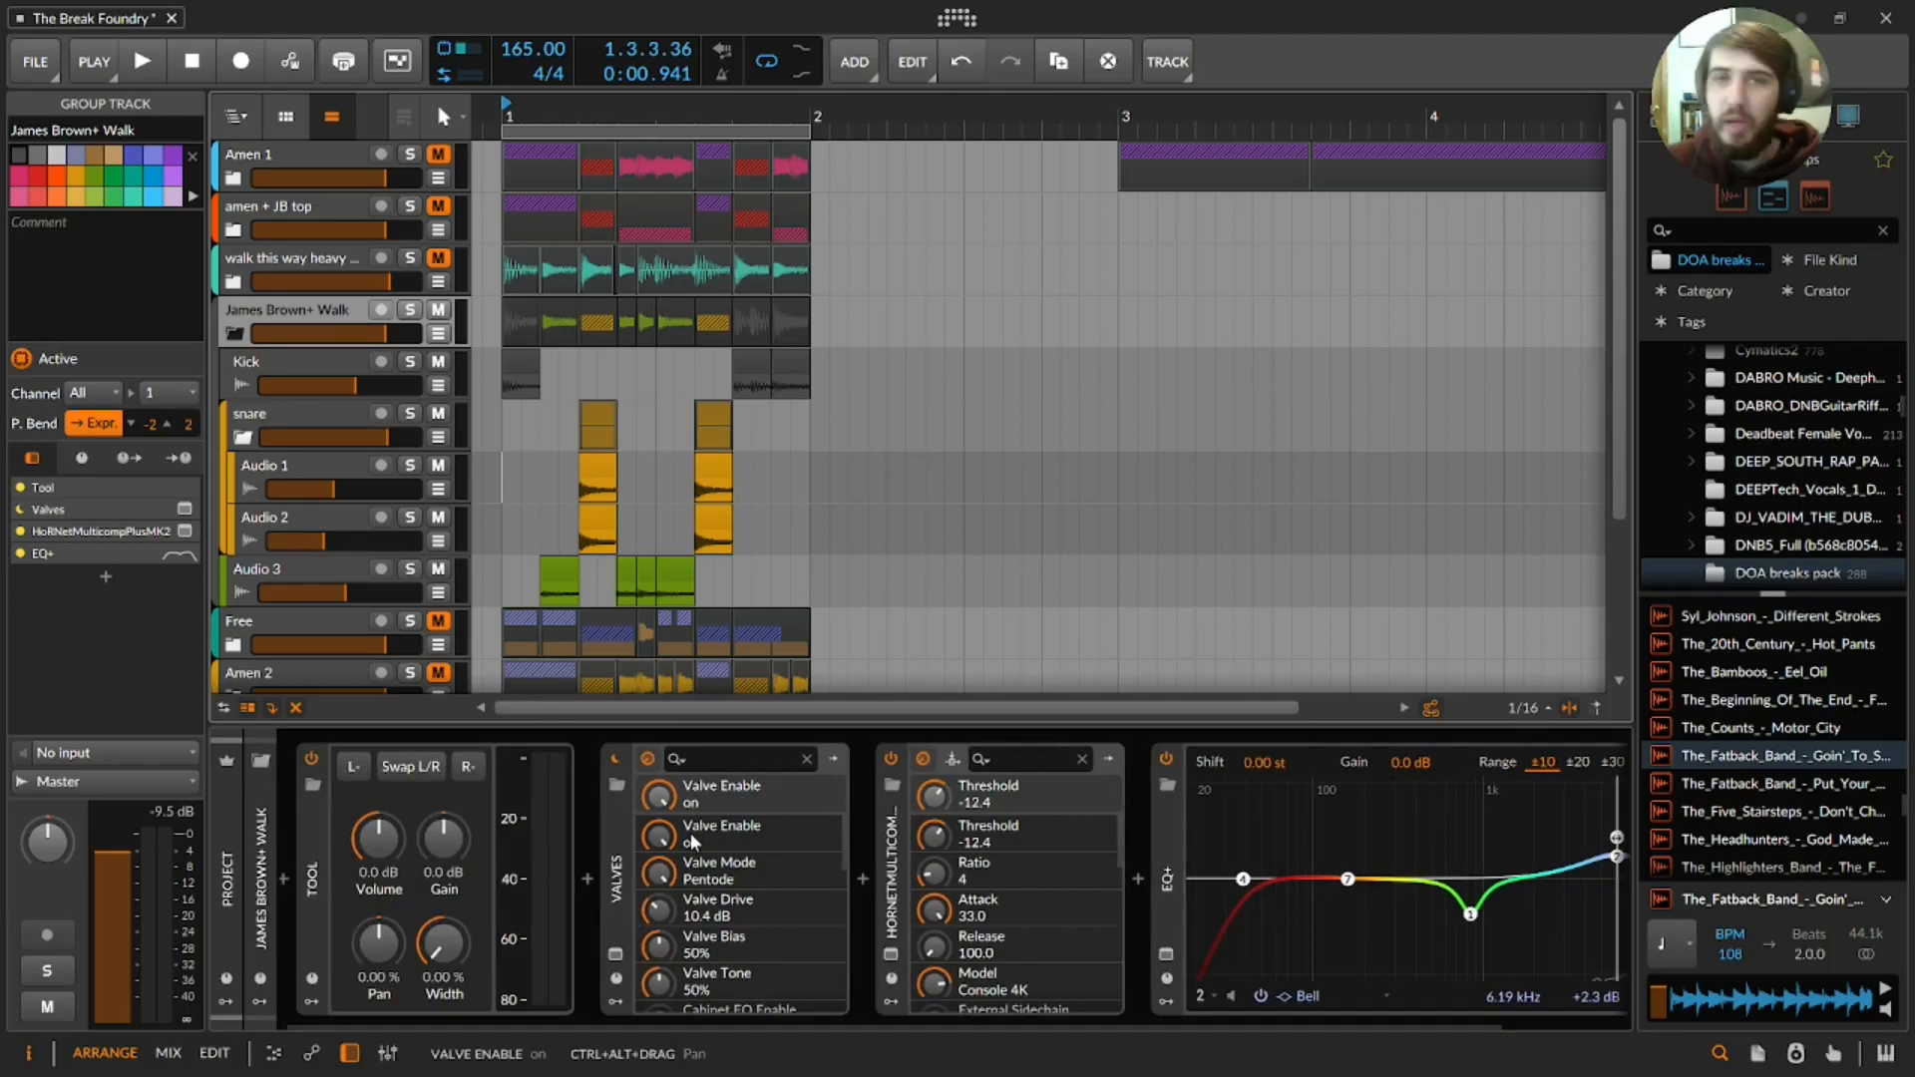
click(367, 361)
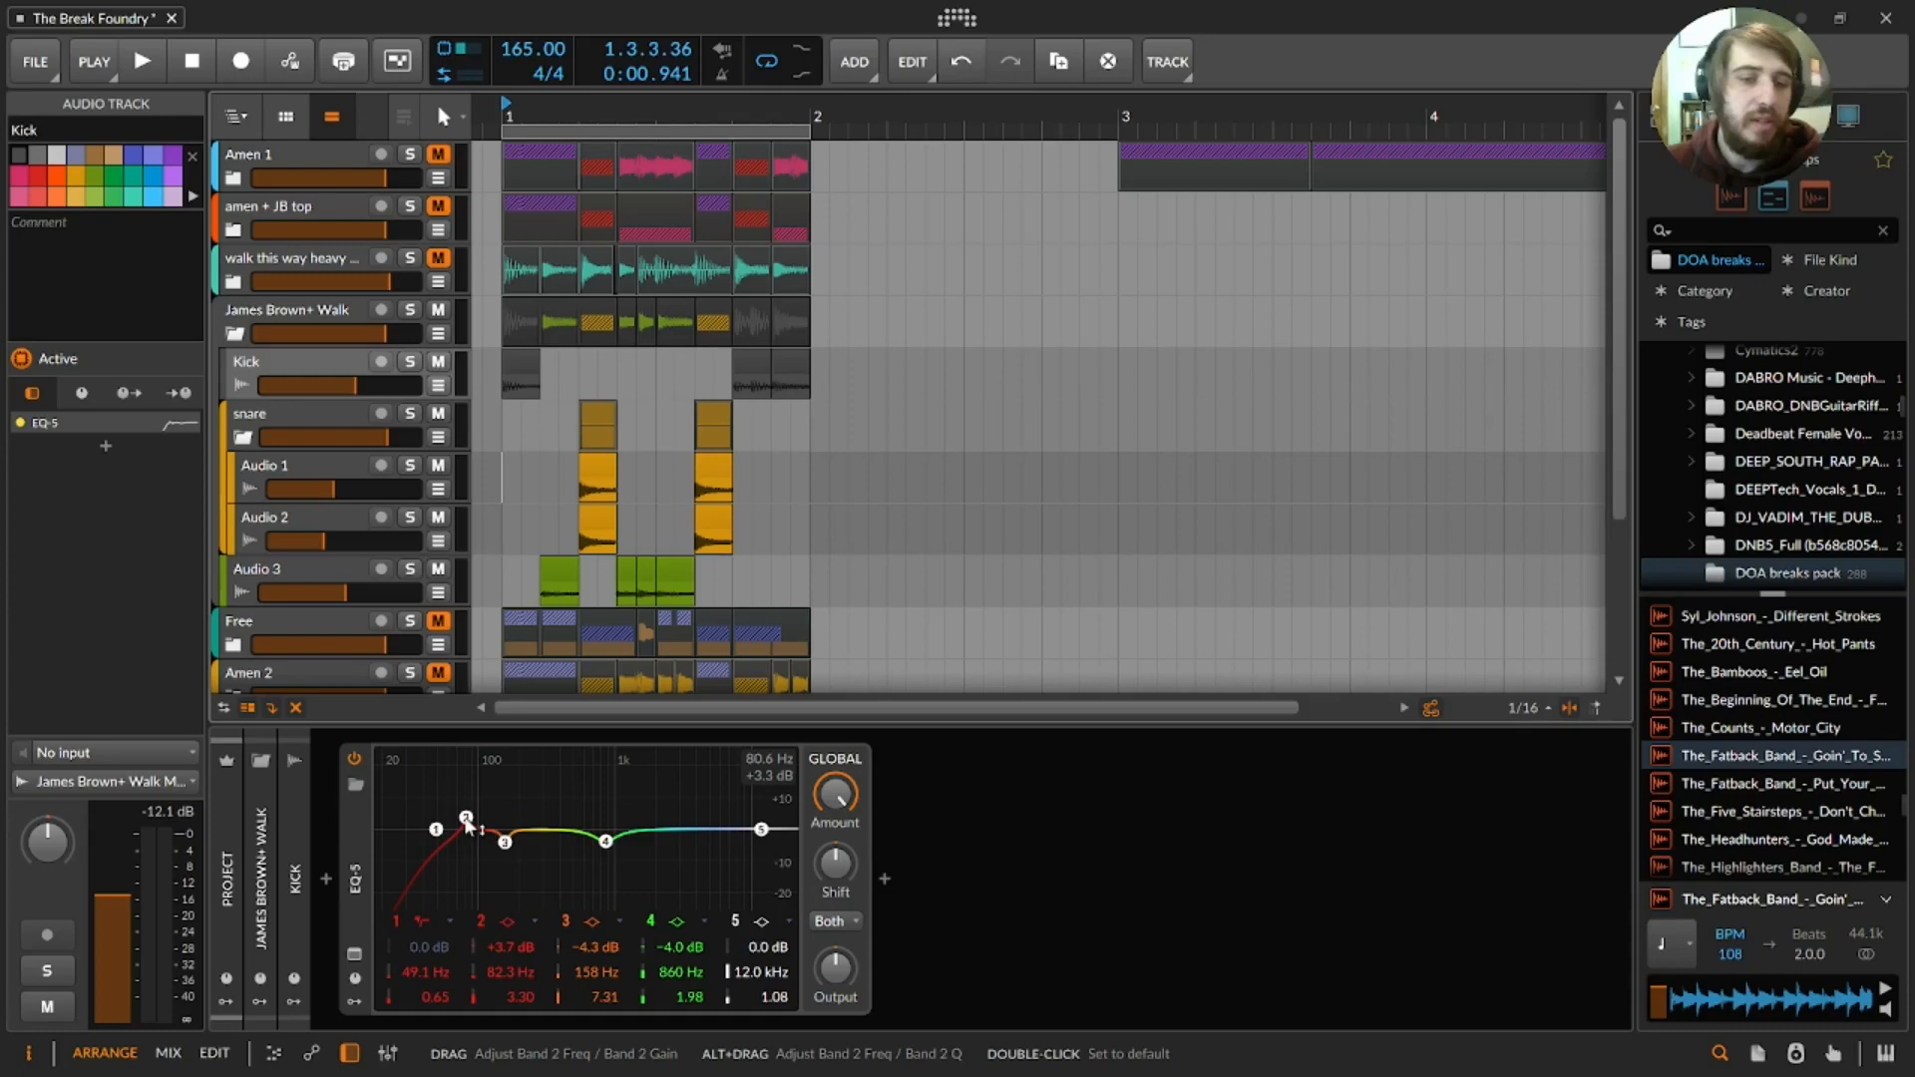
drag(487, 944, 487, 949)
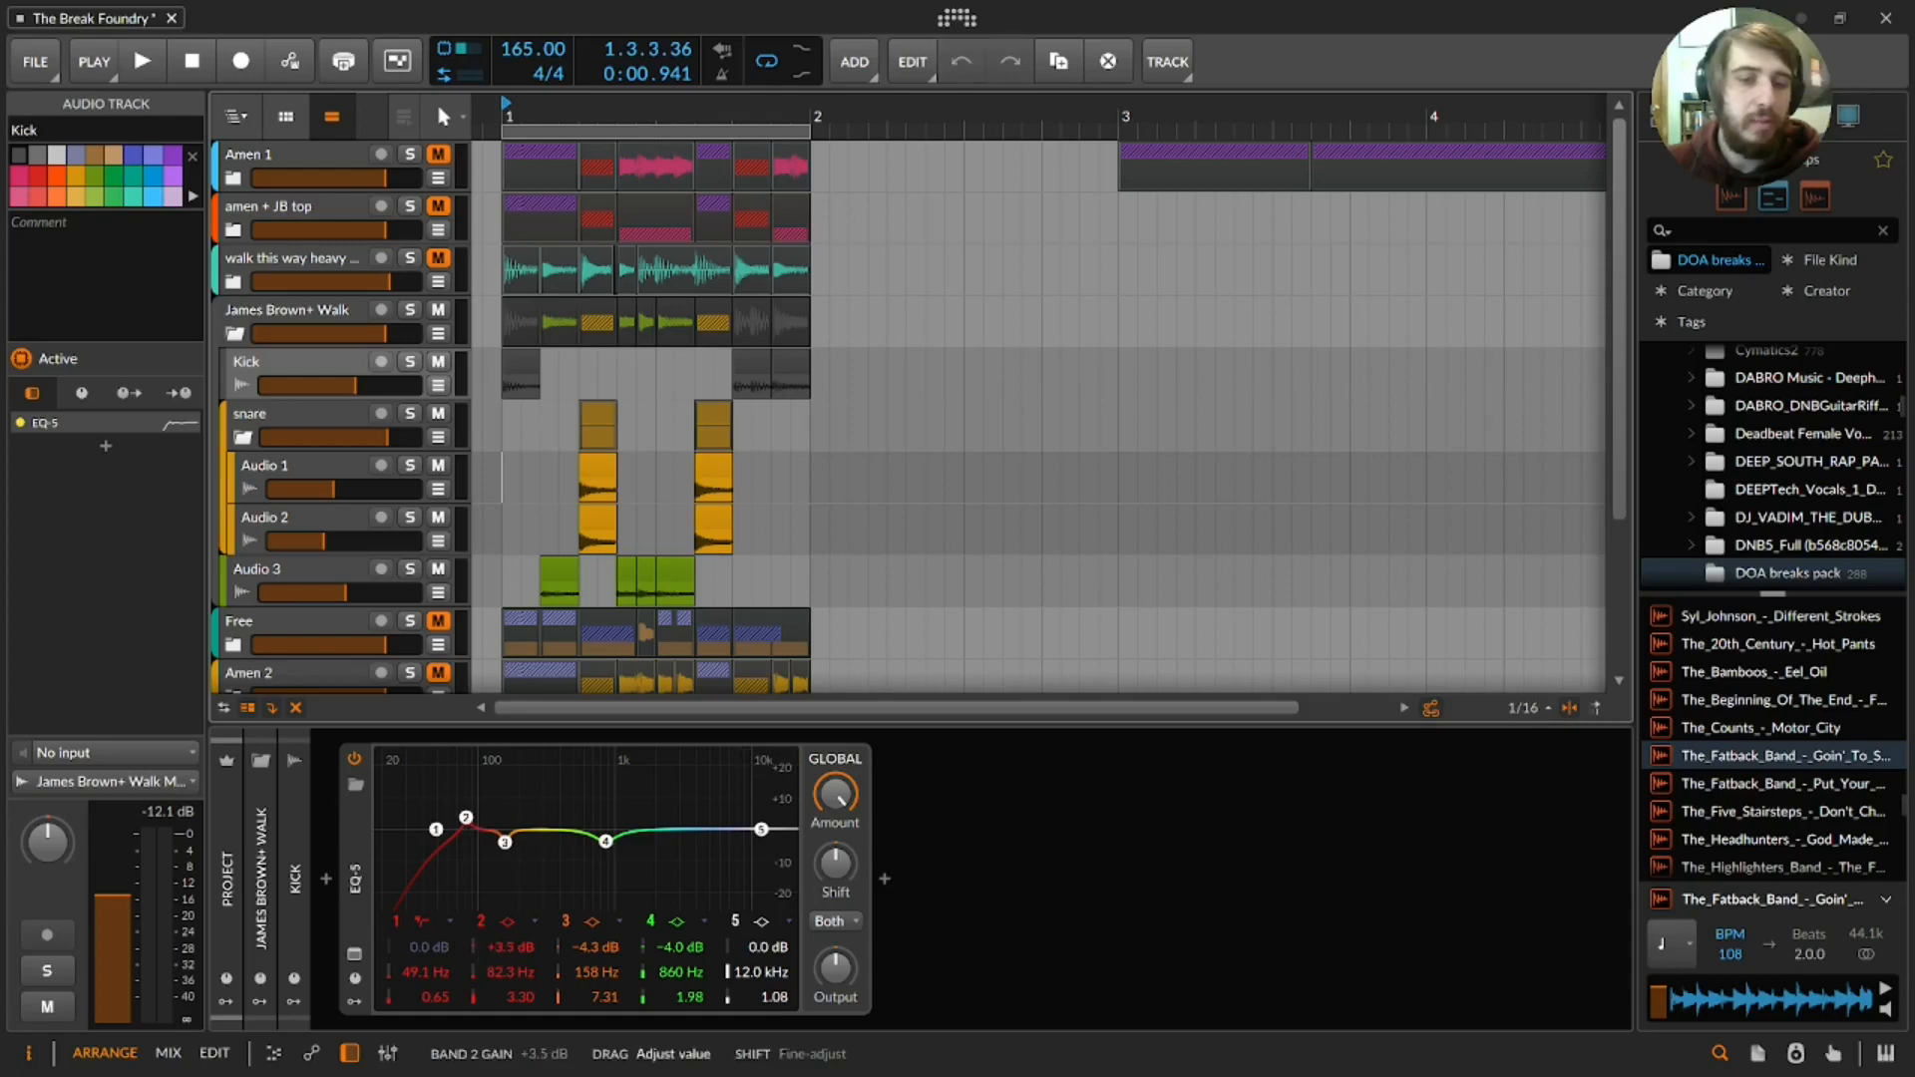
key(space)
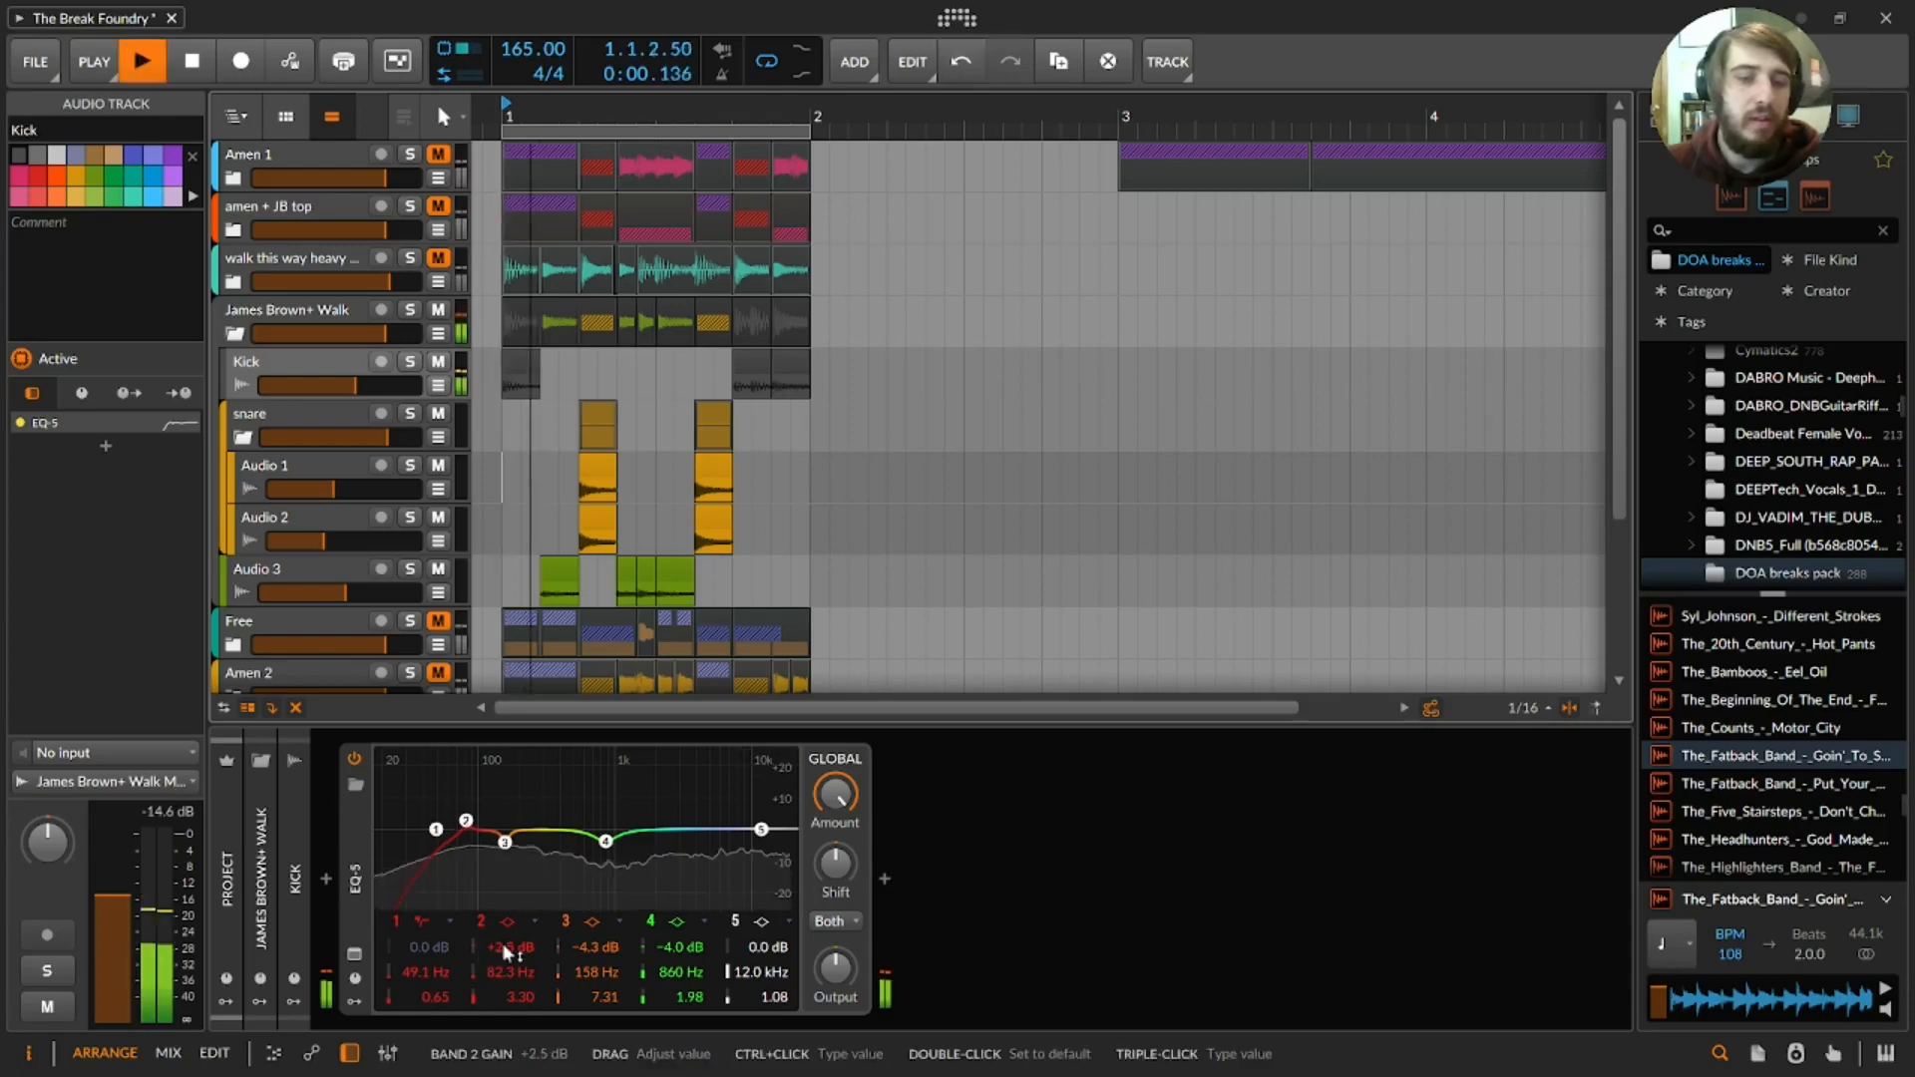
- Expand the Amen 1 group to inspect the kick audio from 3.3.3 to 3.4.3, the chchch track's EQ-5 and the group's device chain
click(1139, 883)
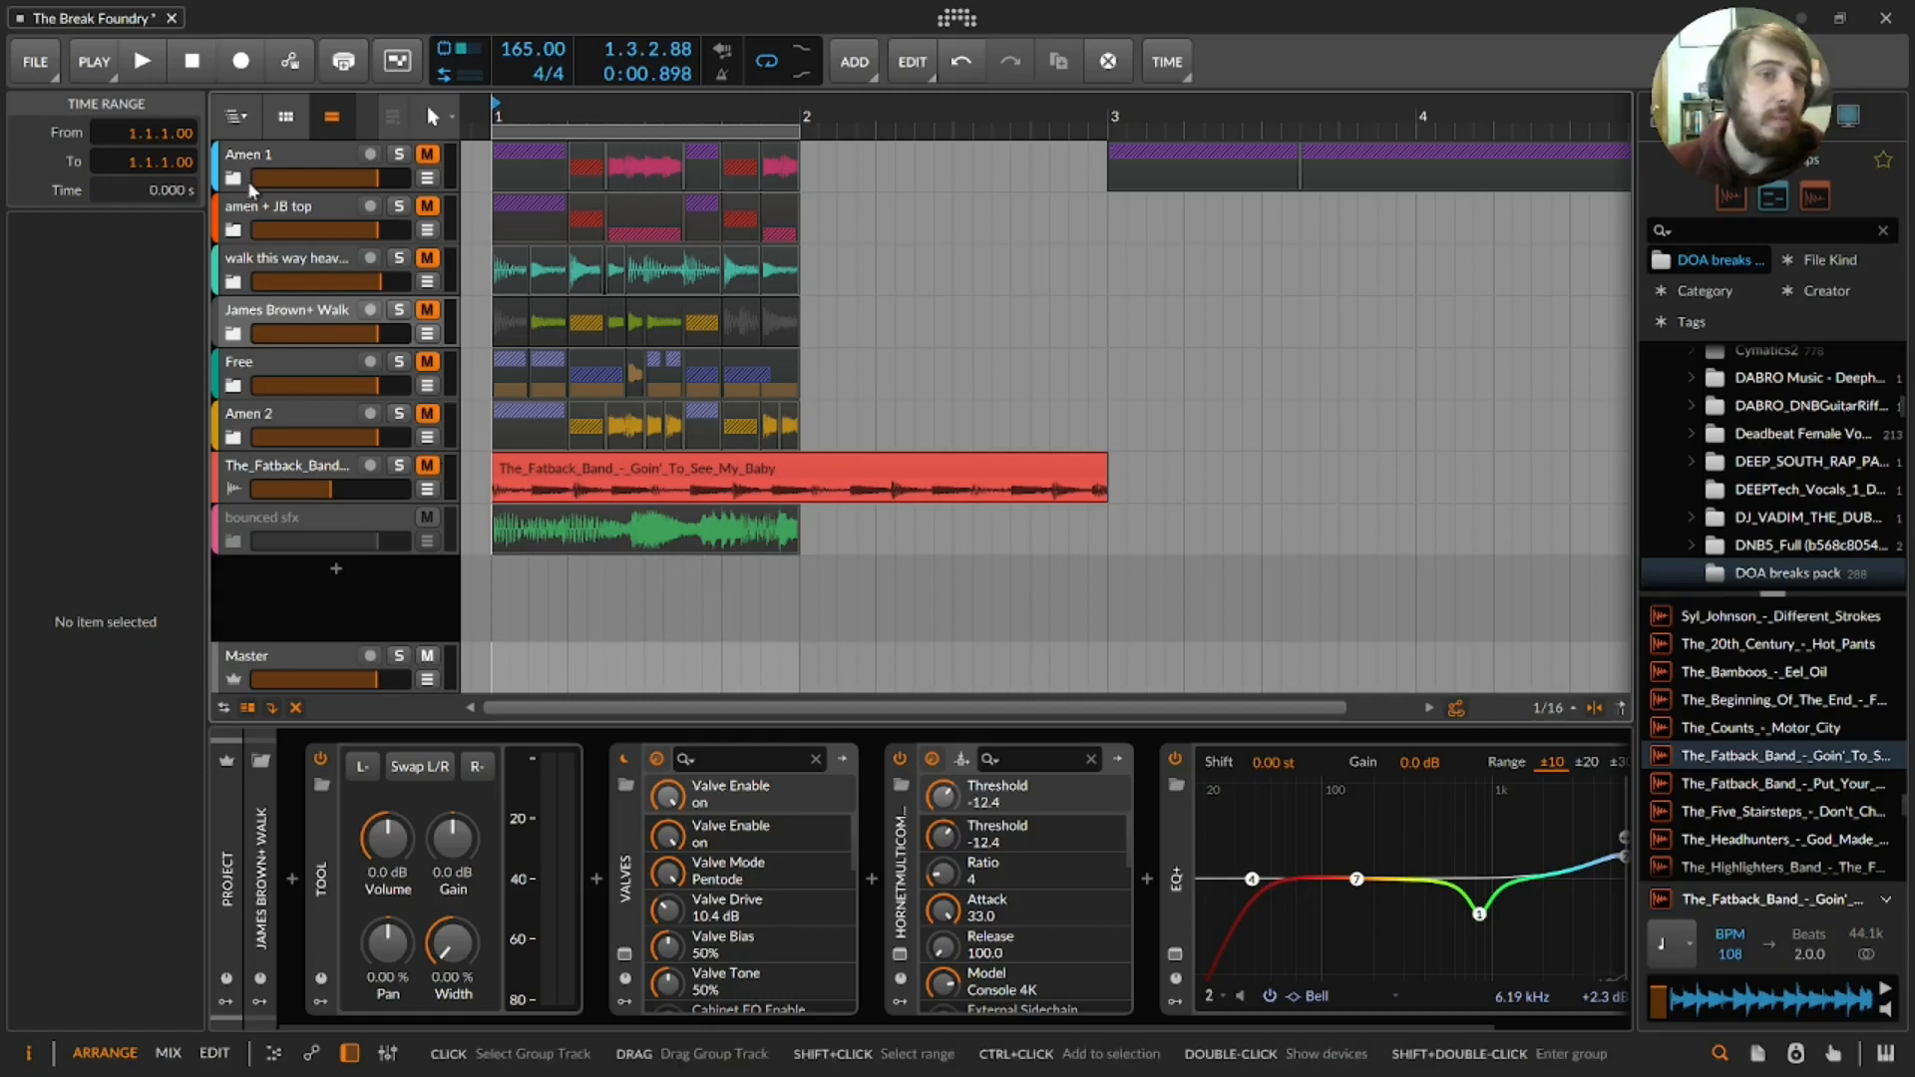
click(234, 180)
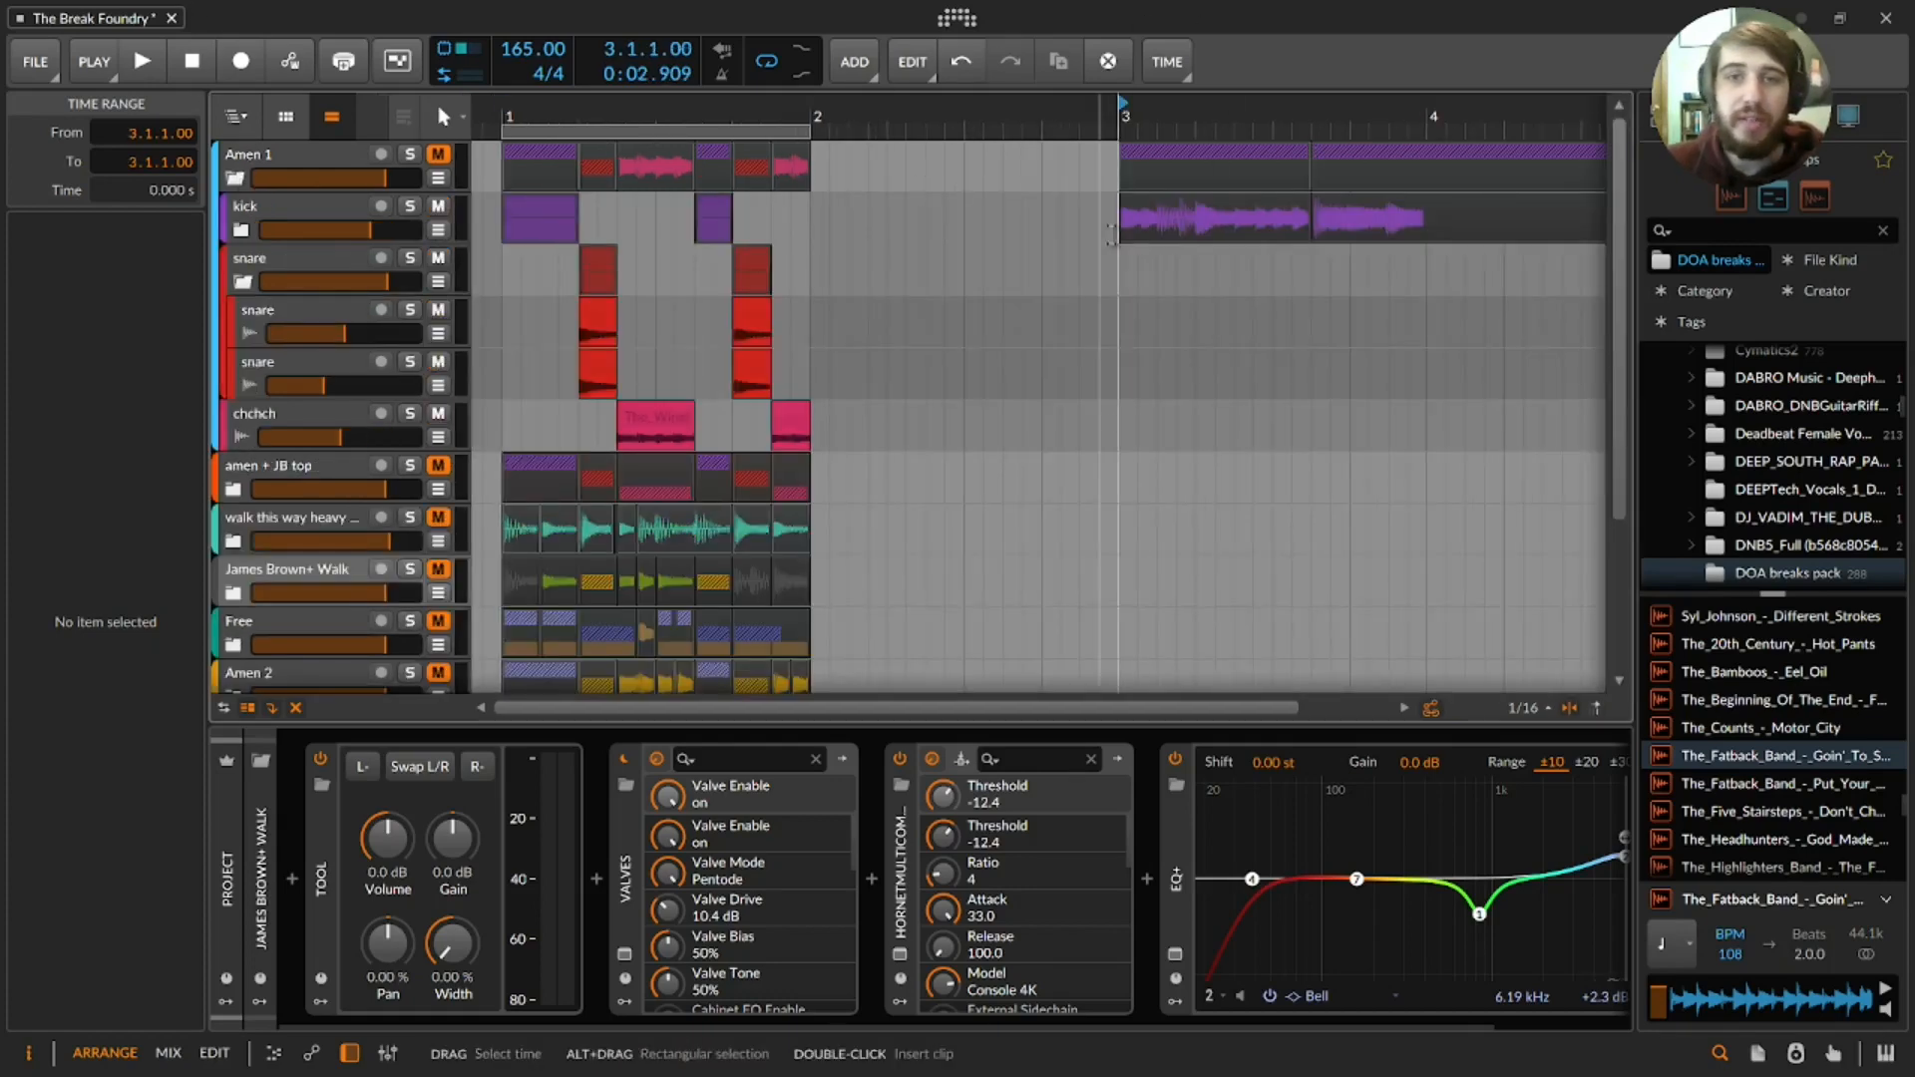
click(1316, 224)
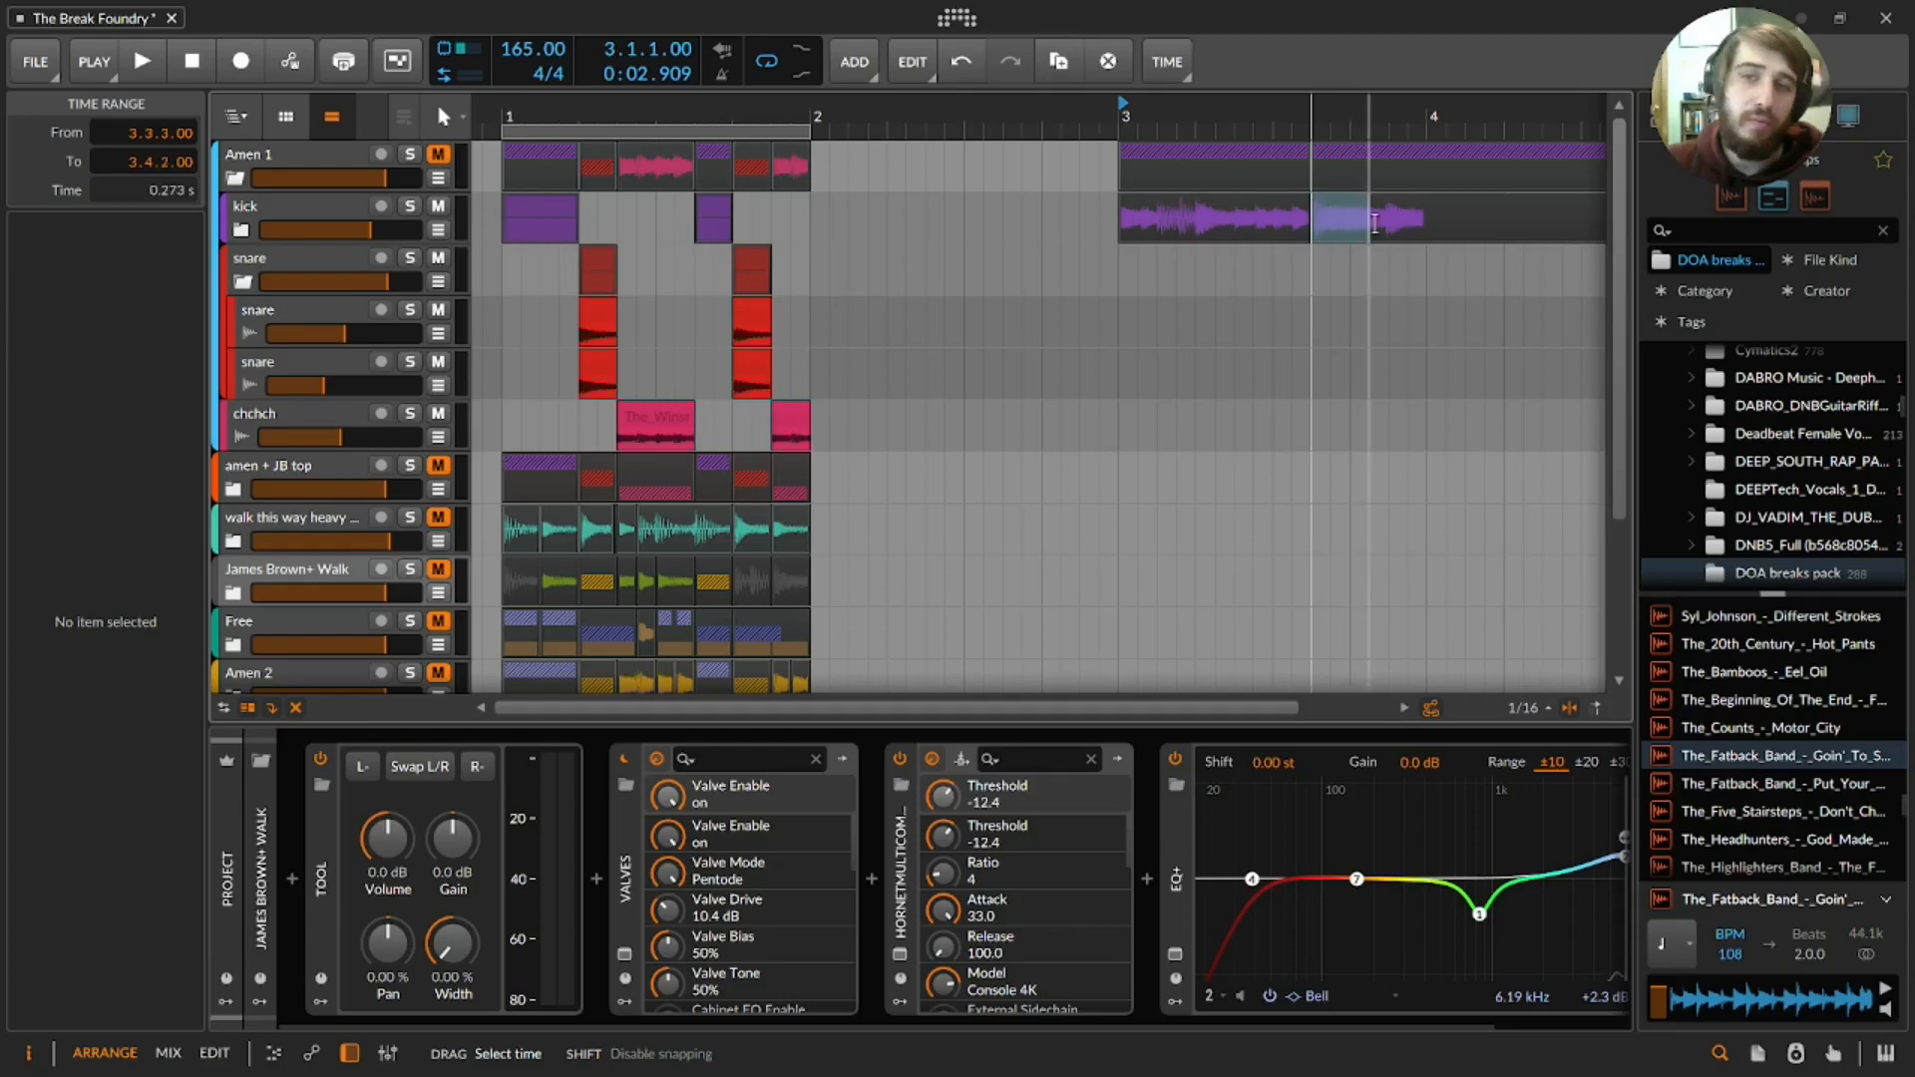
drag(1316, 224, 1389, 225)
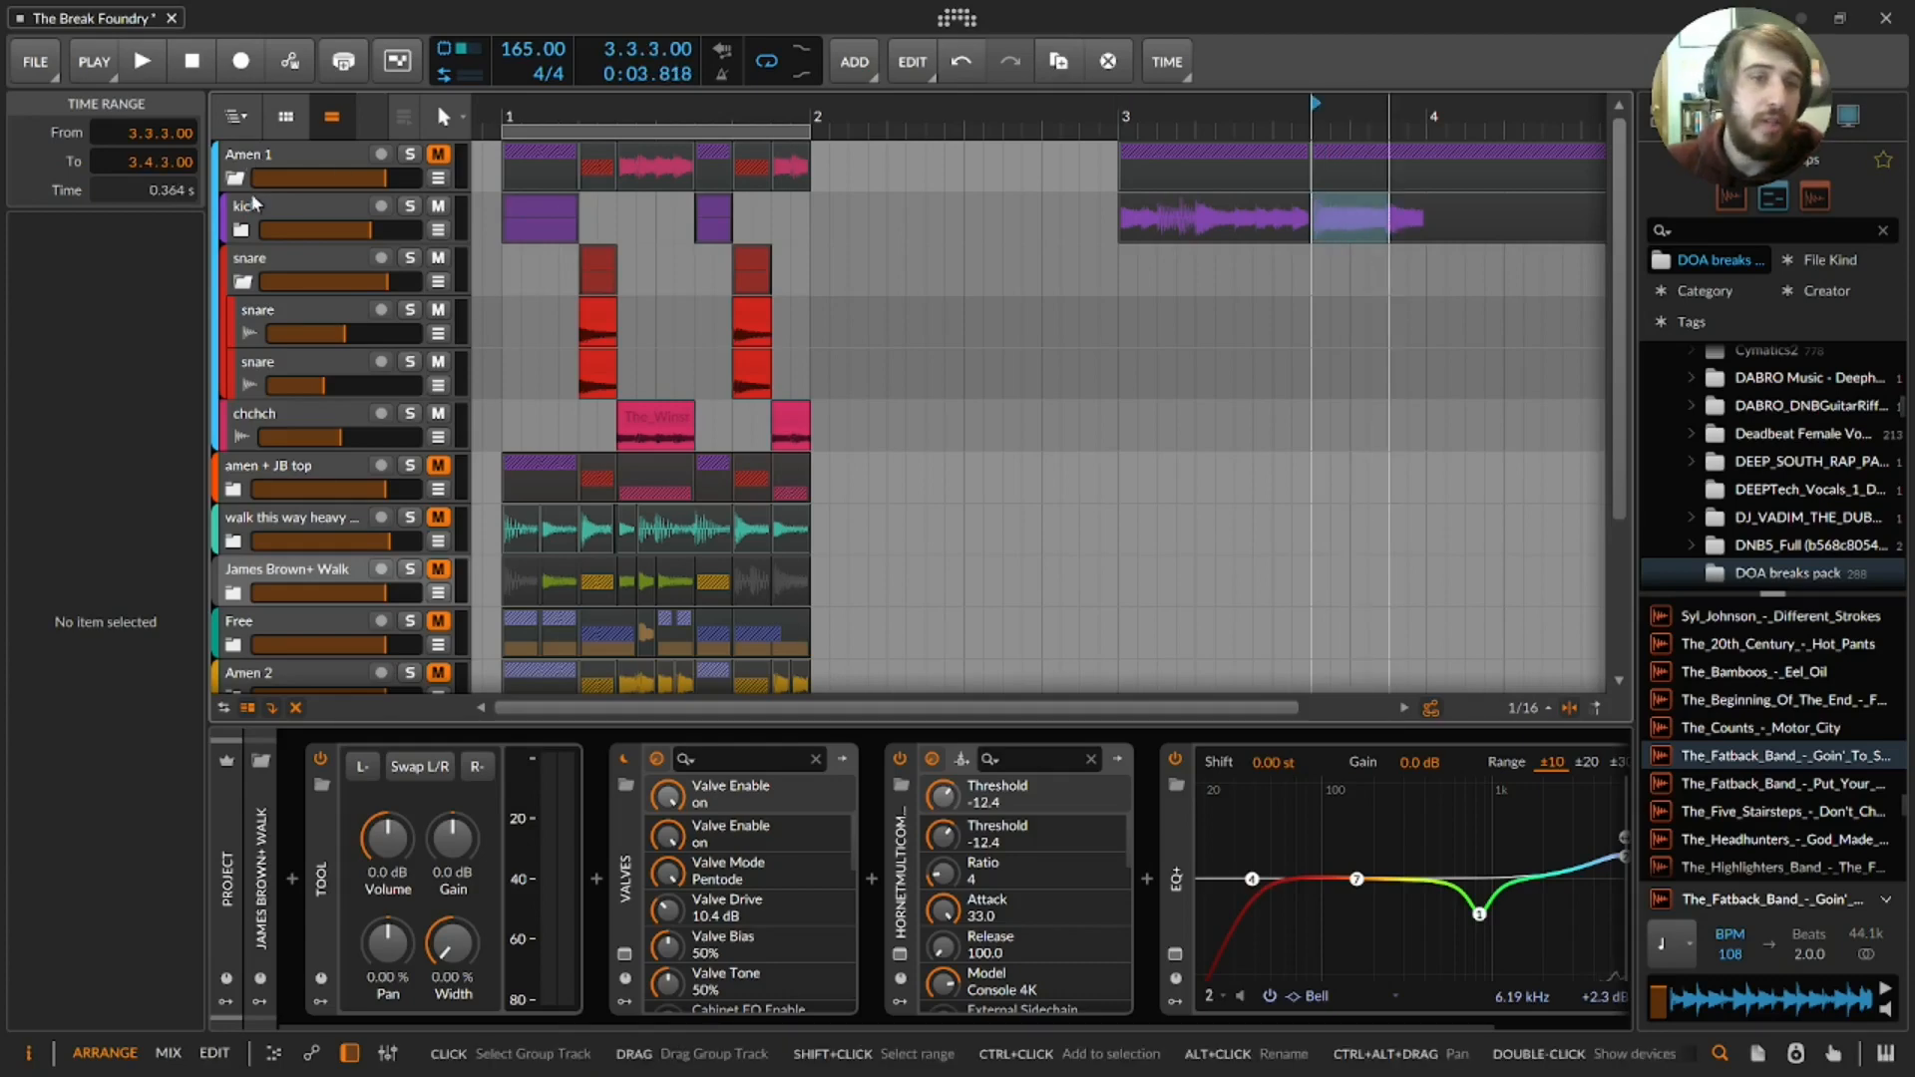
click(266, 409)
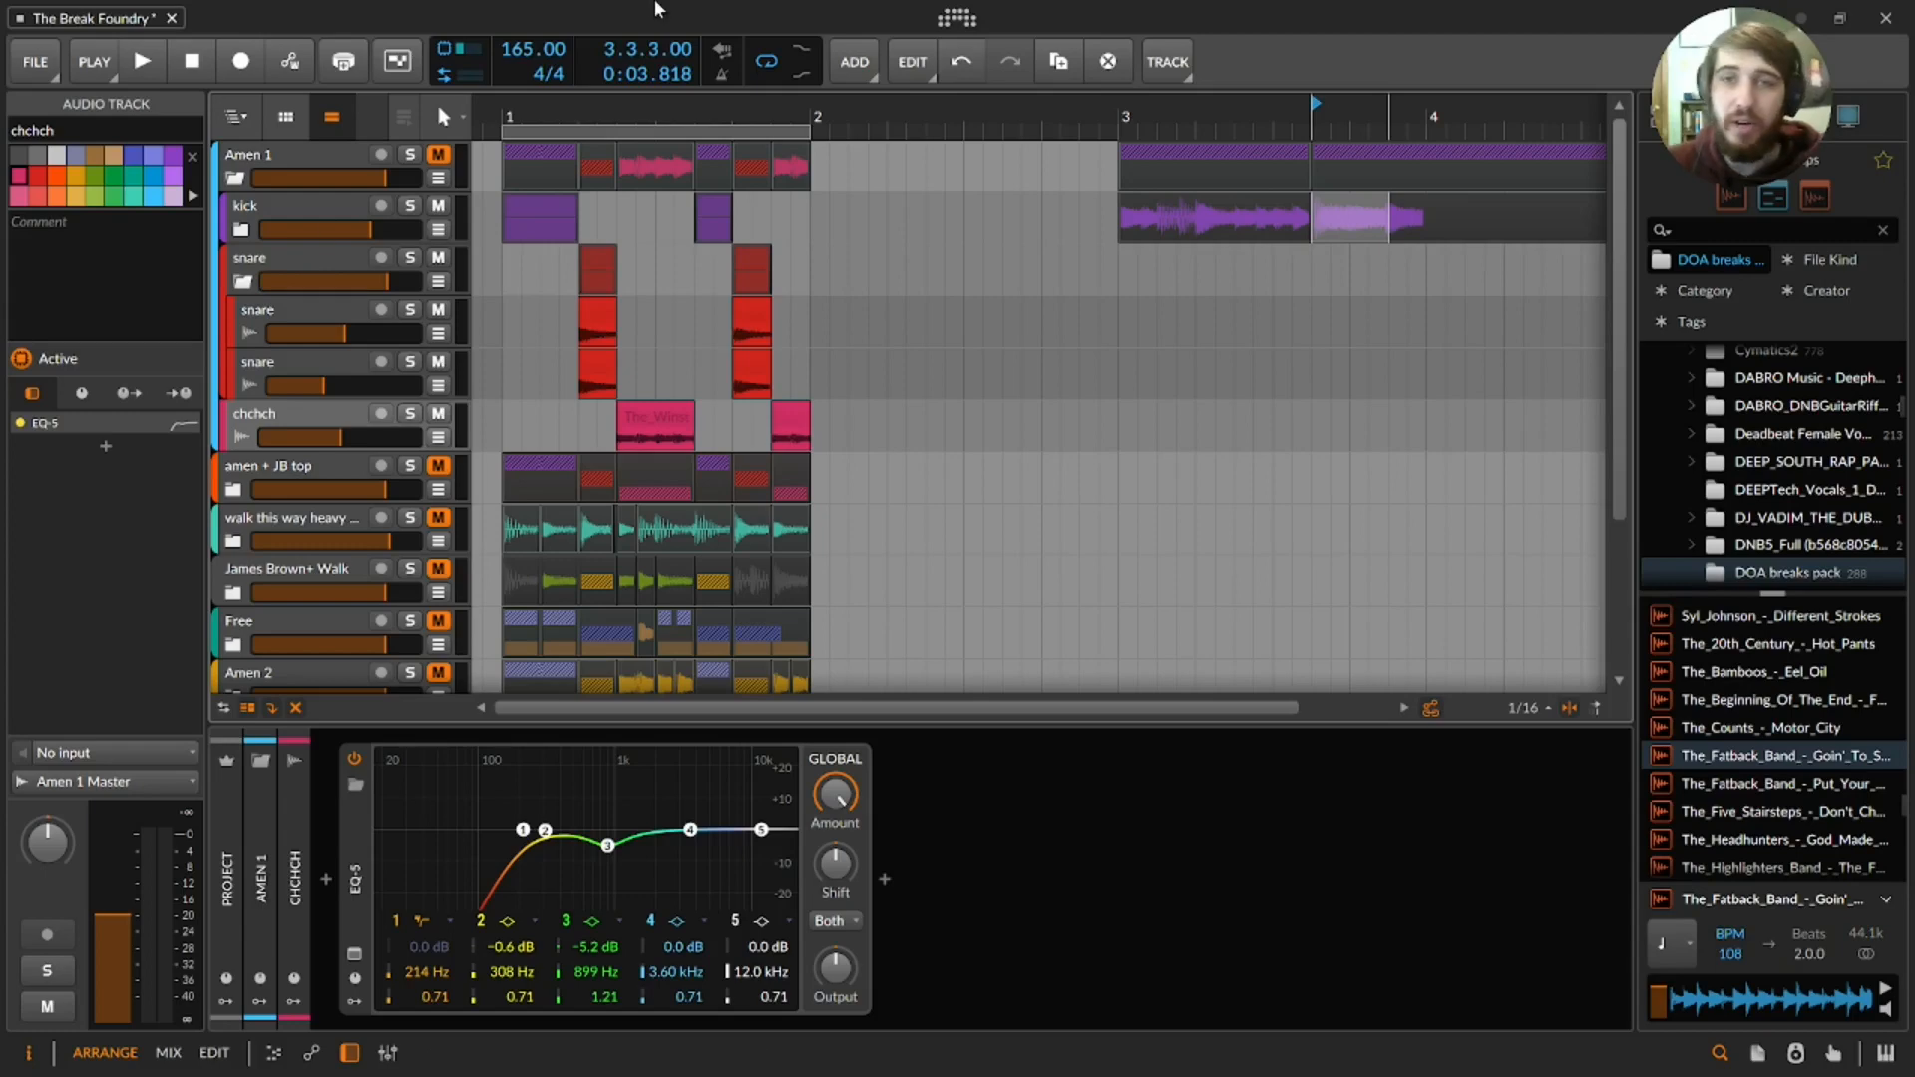
click(289, 159)
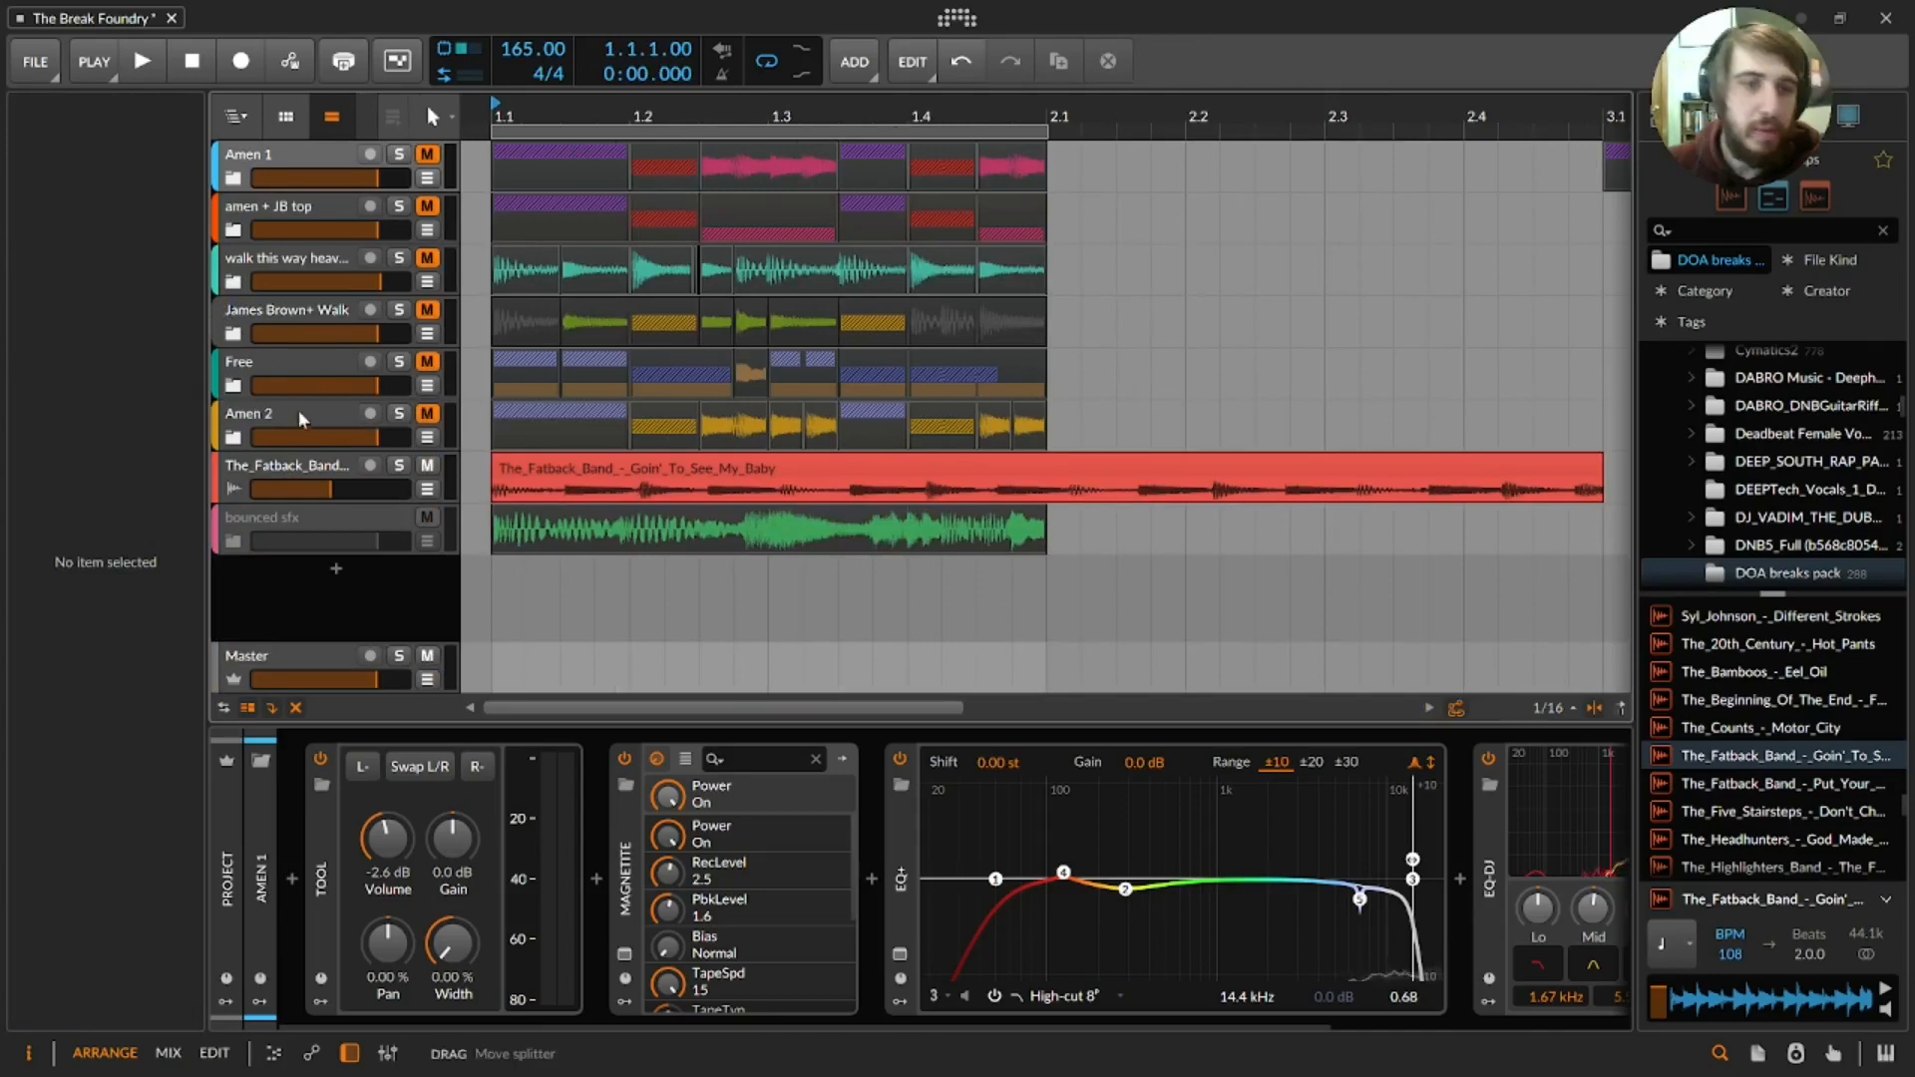
- Put the The_Fatback_Band_-_Goin'_To_See_My_Baby track into its own group and add a new audio track inside that group
key(space)
click(293, 468)
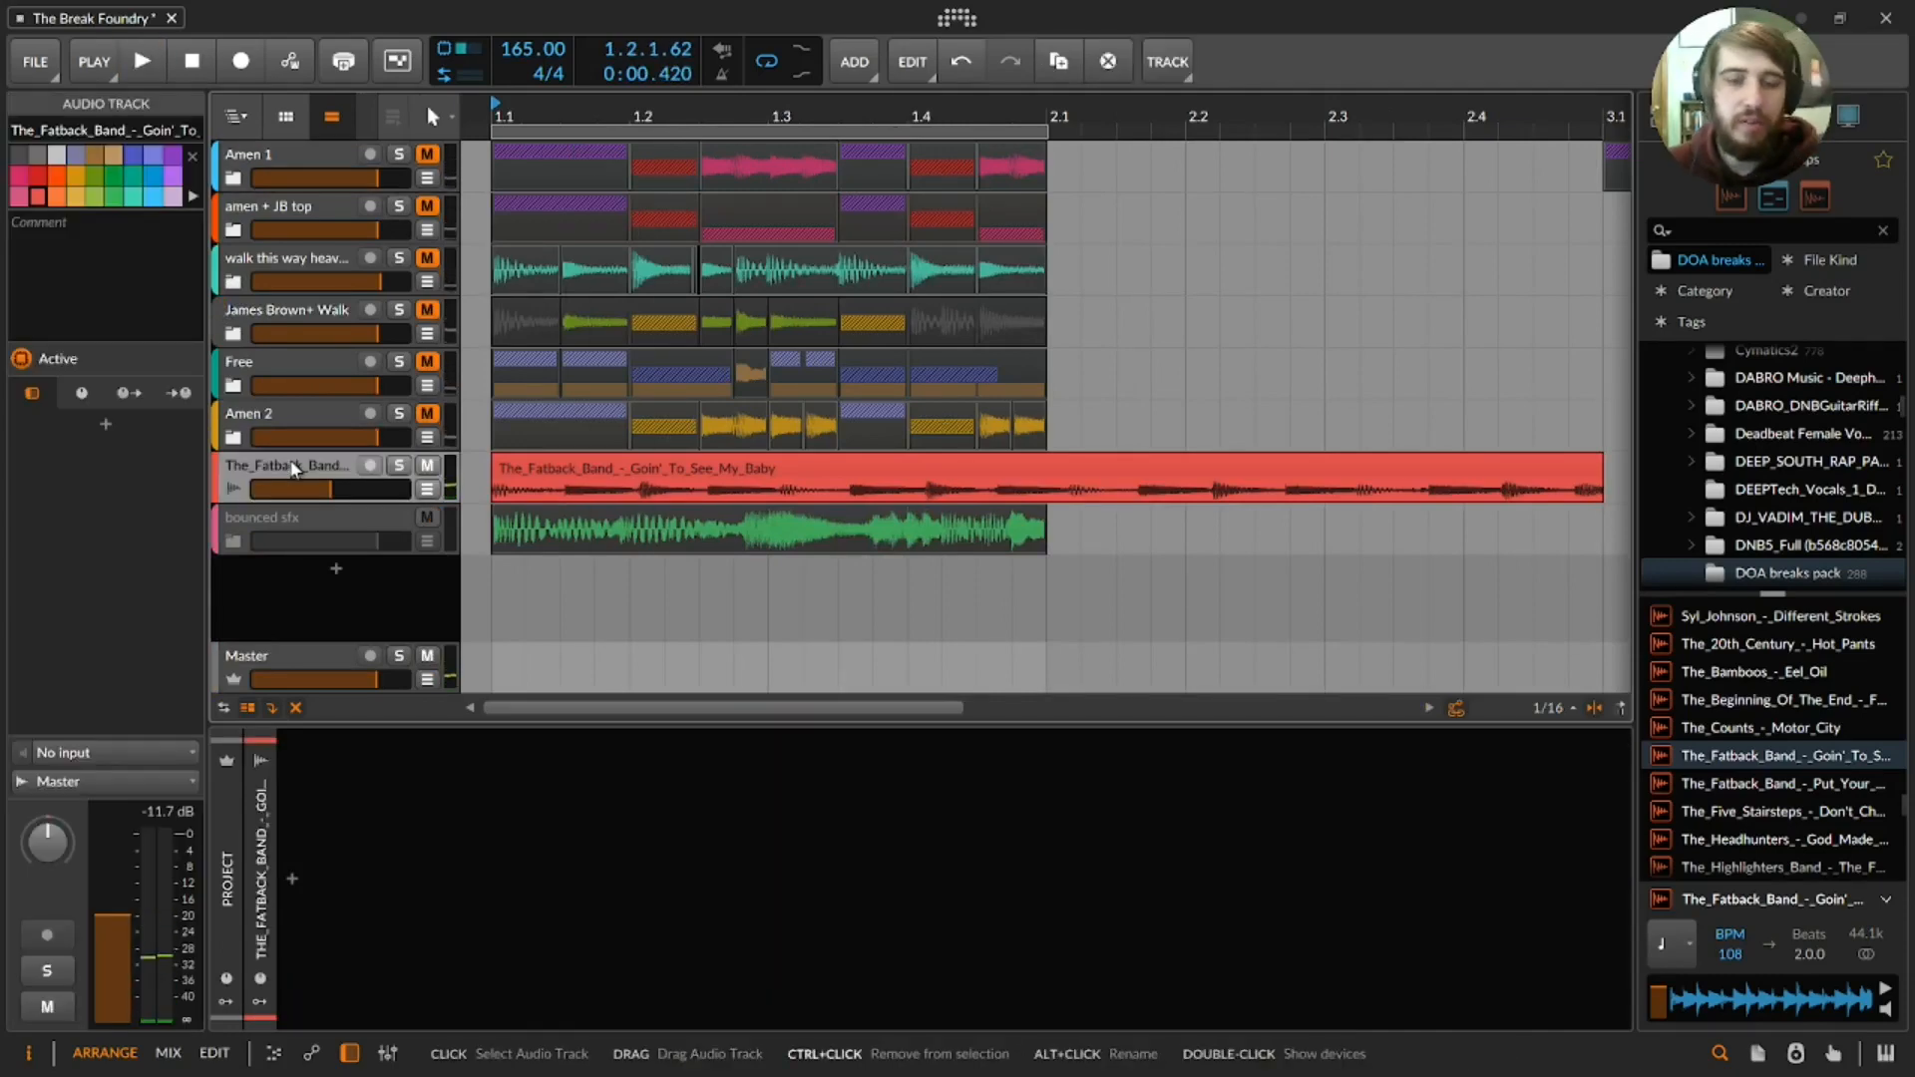
key(ctrl+g)
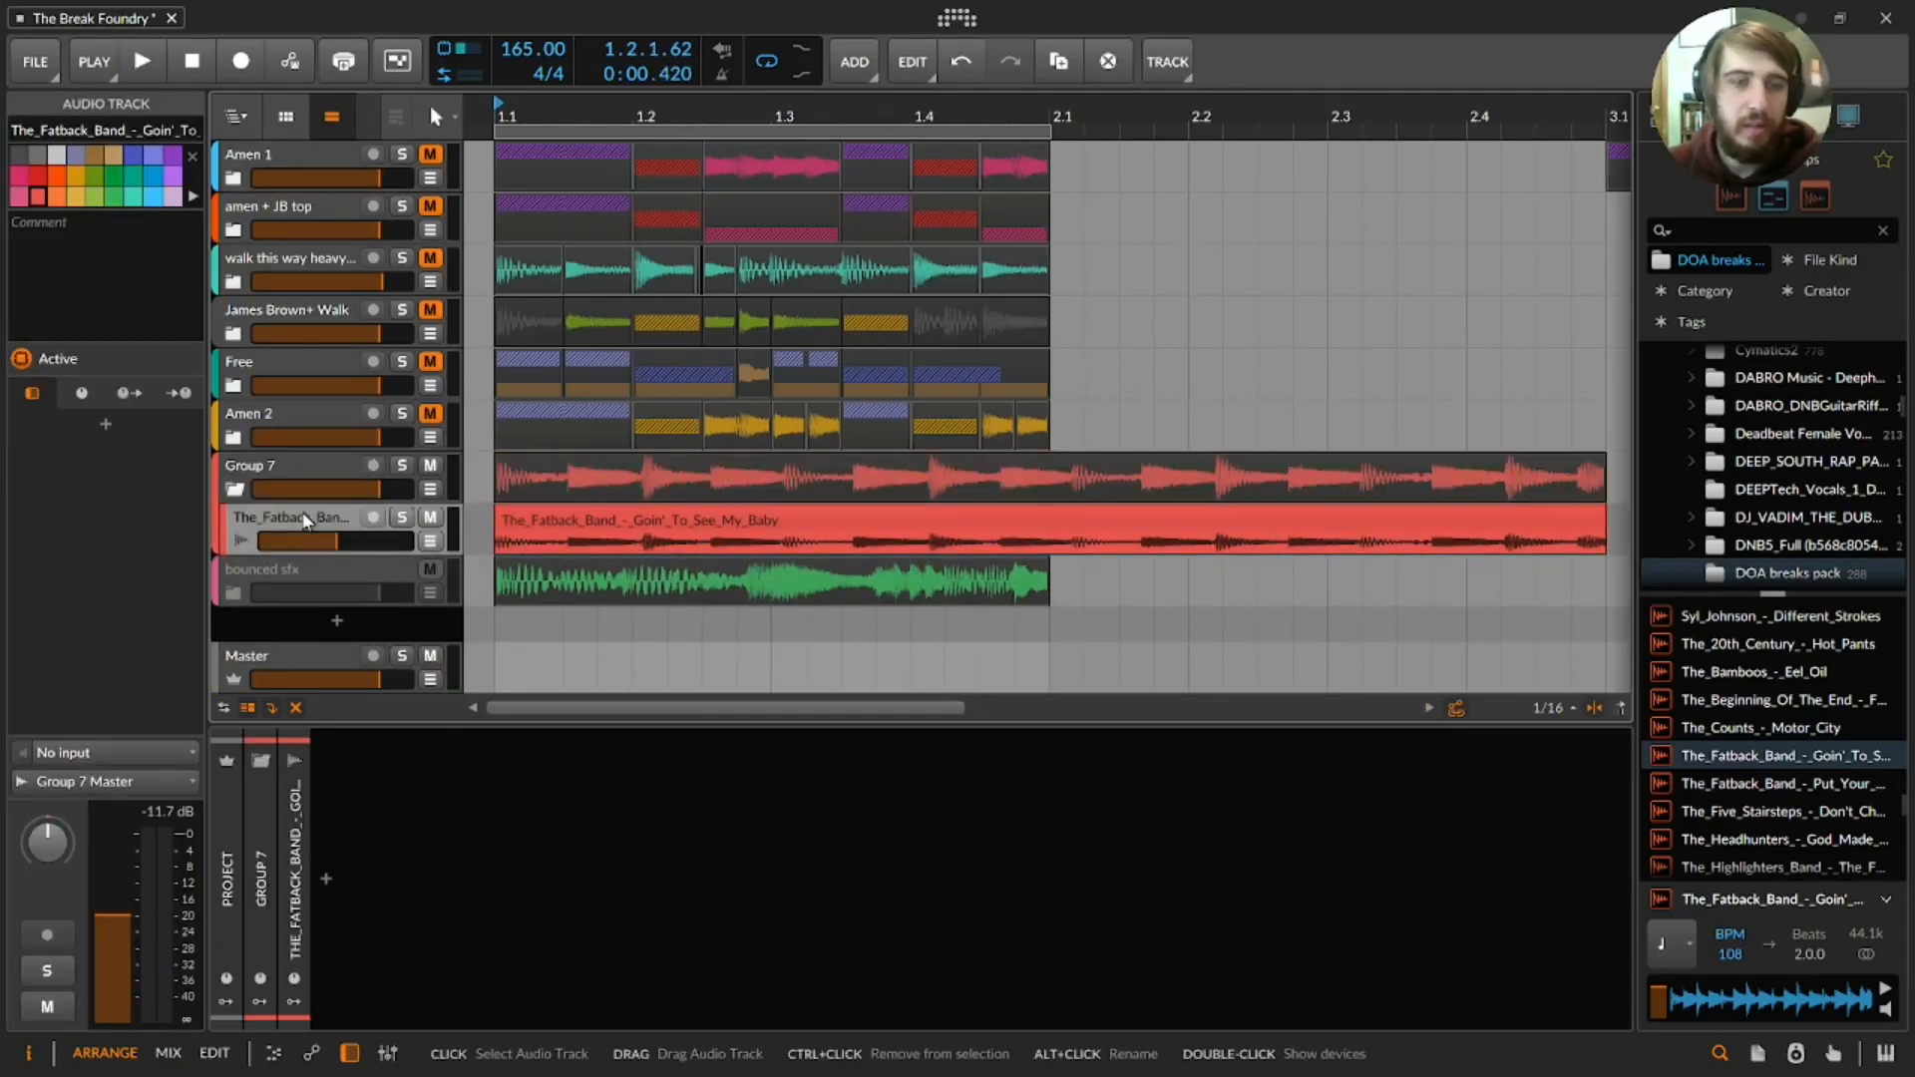
right_click(305, 519)
click(317, 492)
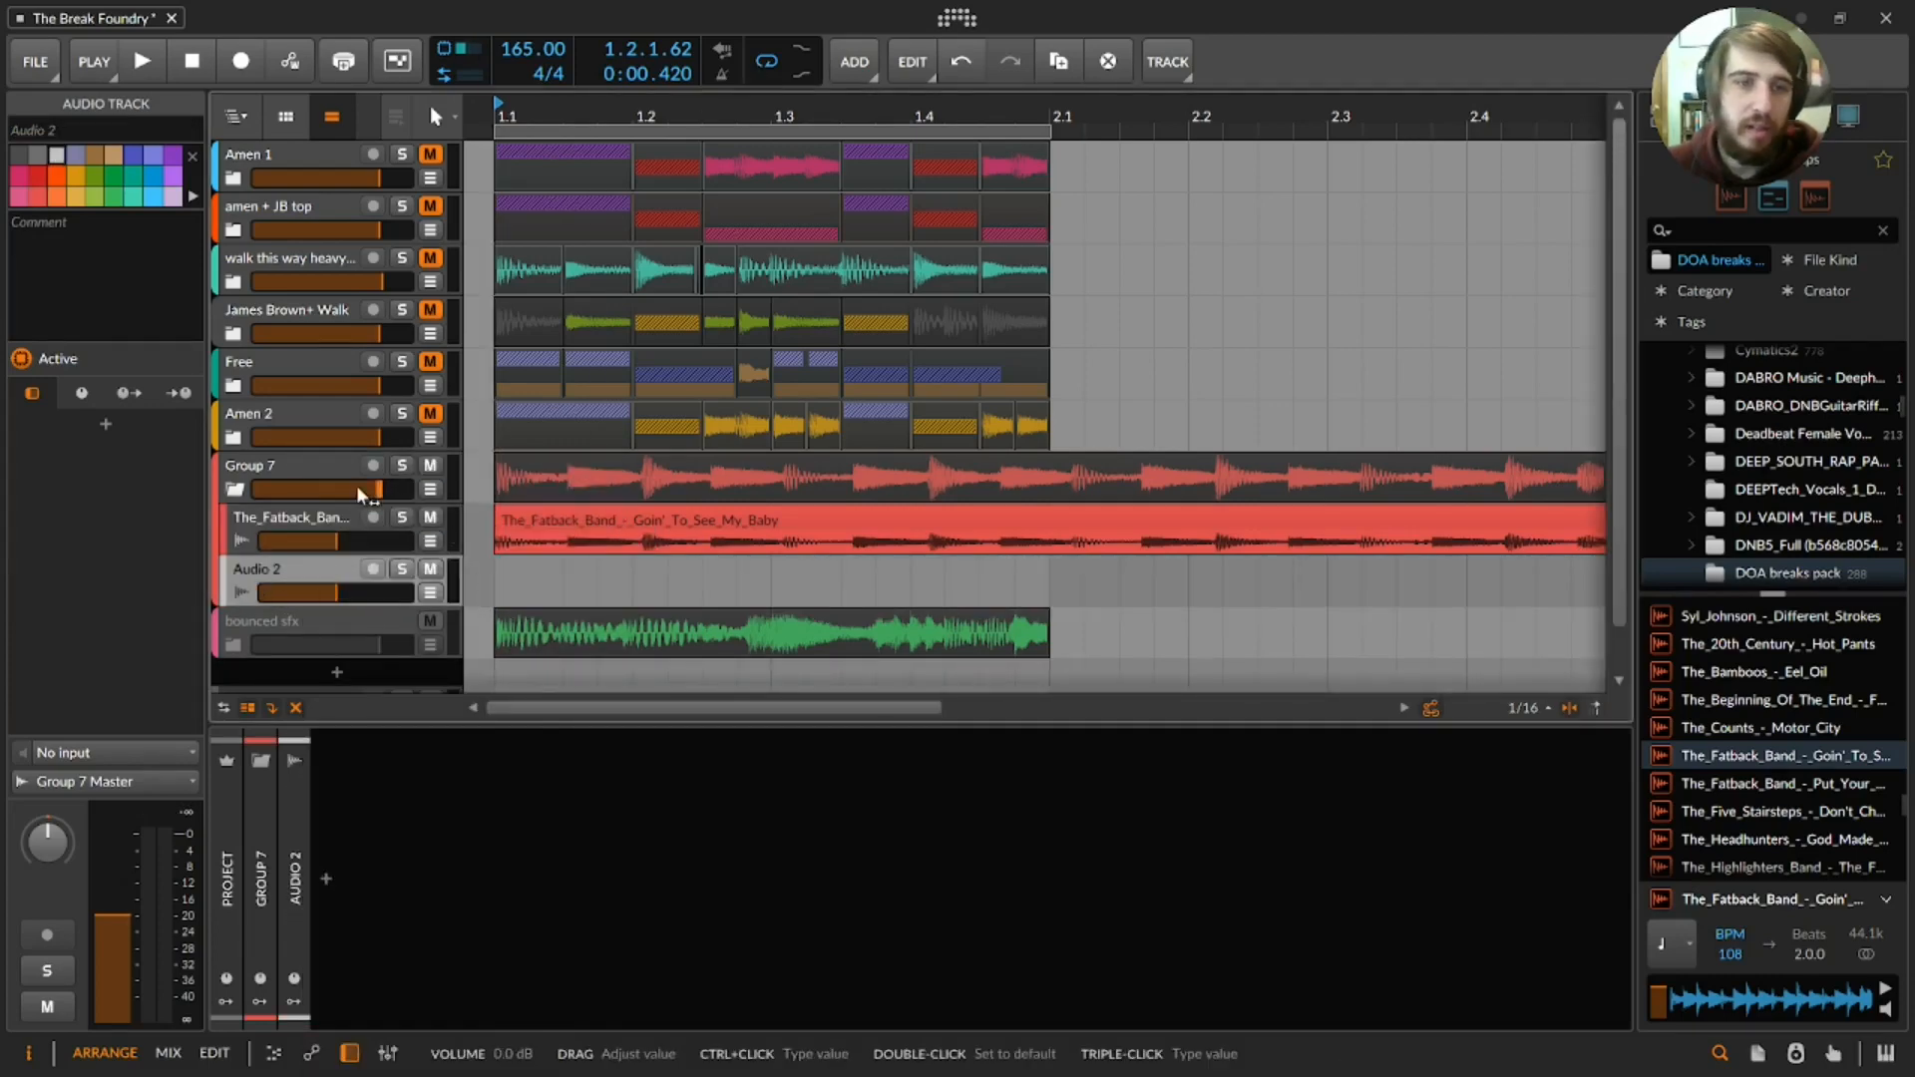
- Audition the Fatback Band break from bar 1 and examine its clip's stretch mode and tempo
scroll(407, 455, down, 1)
scroll(406, 455, up, 1)
scroll(537, 556, down, 1)
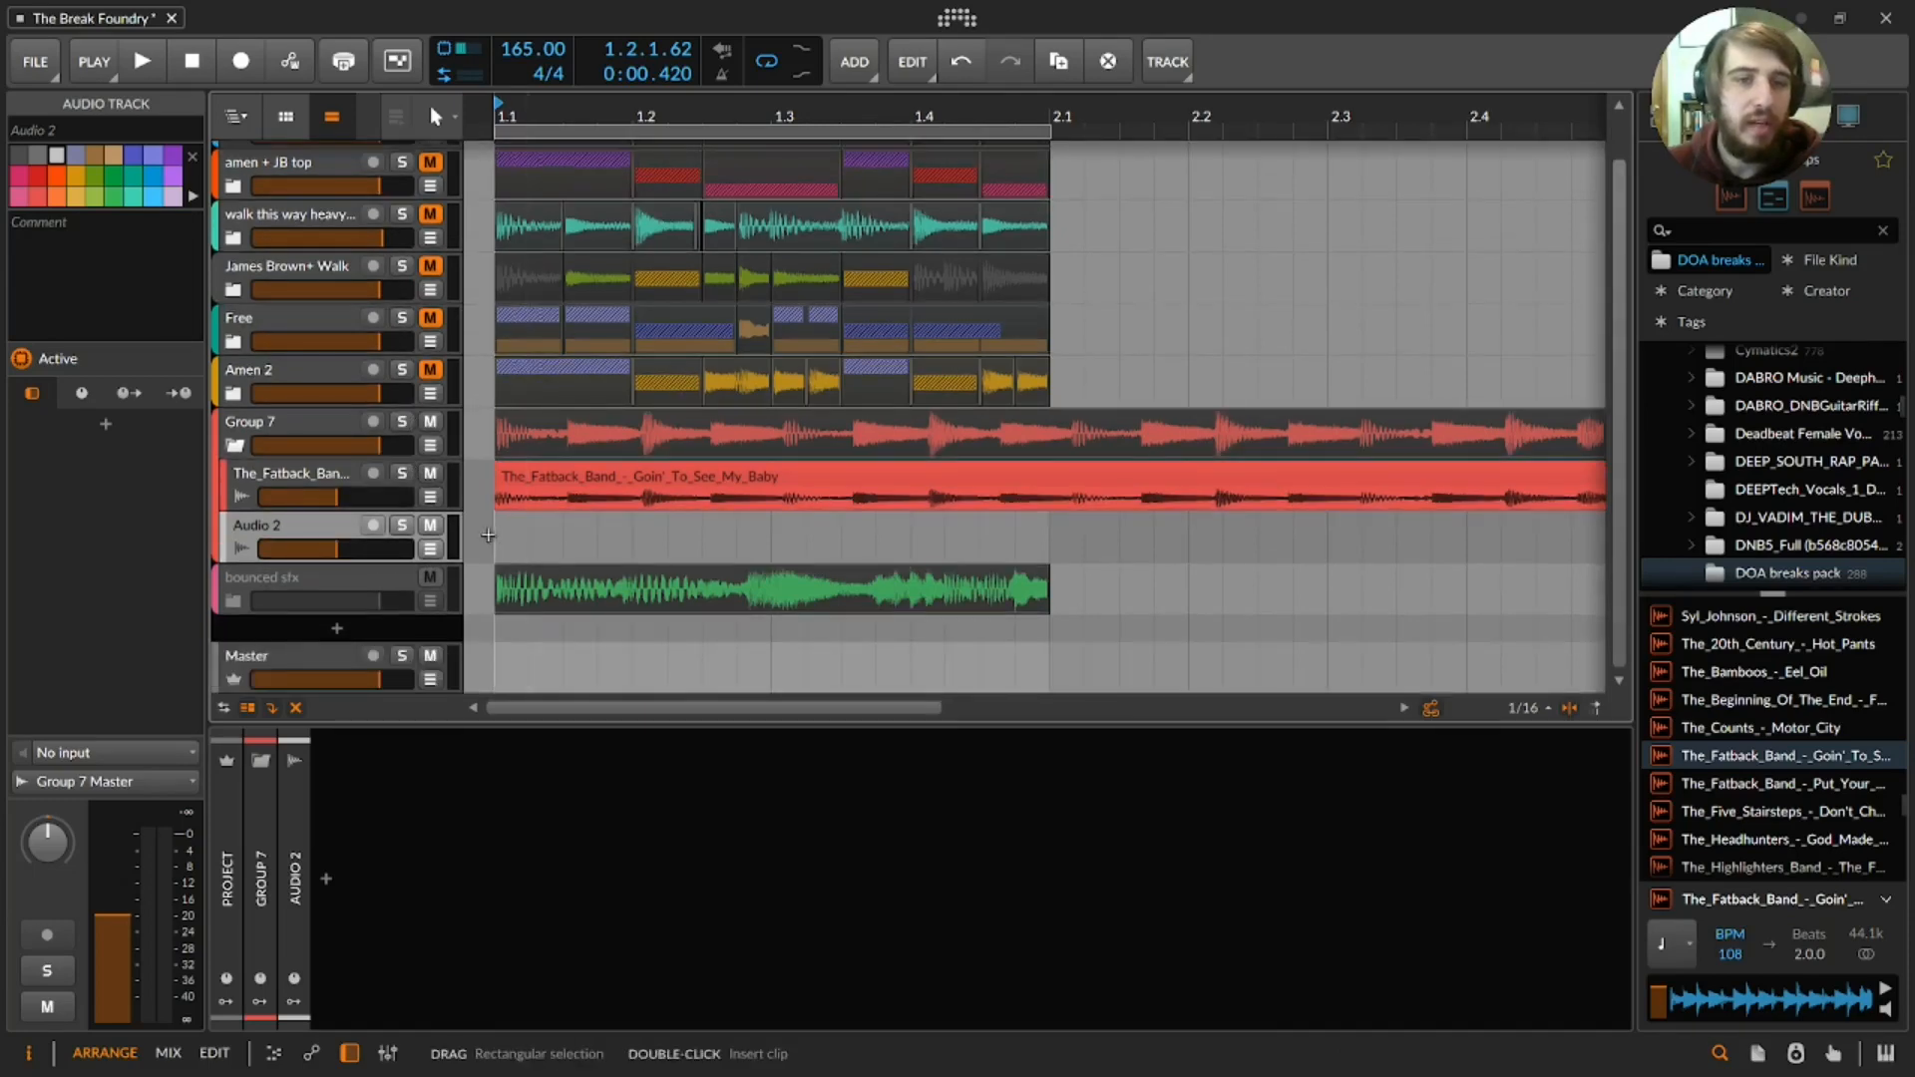
click(488, 537)
key(space)
click(586, 469)
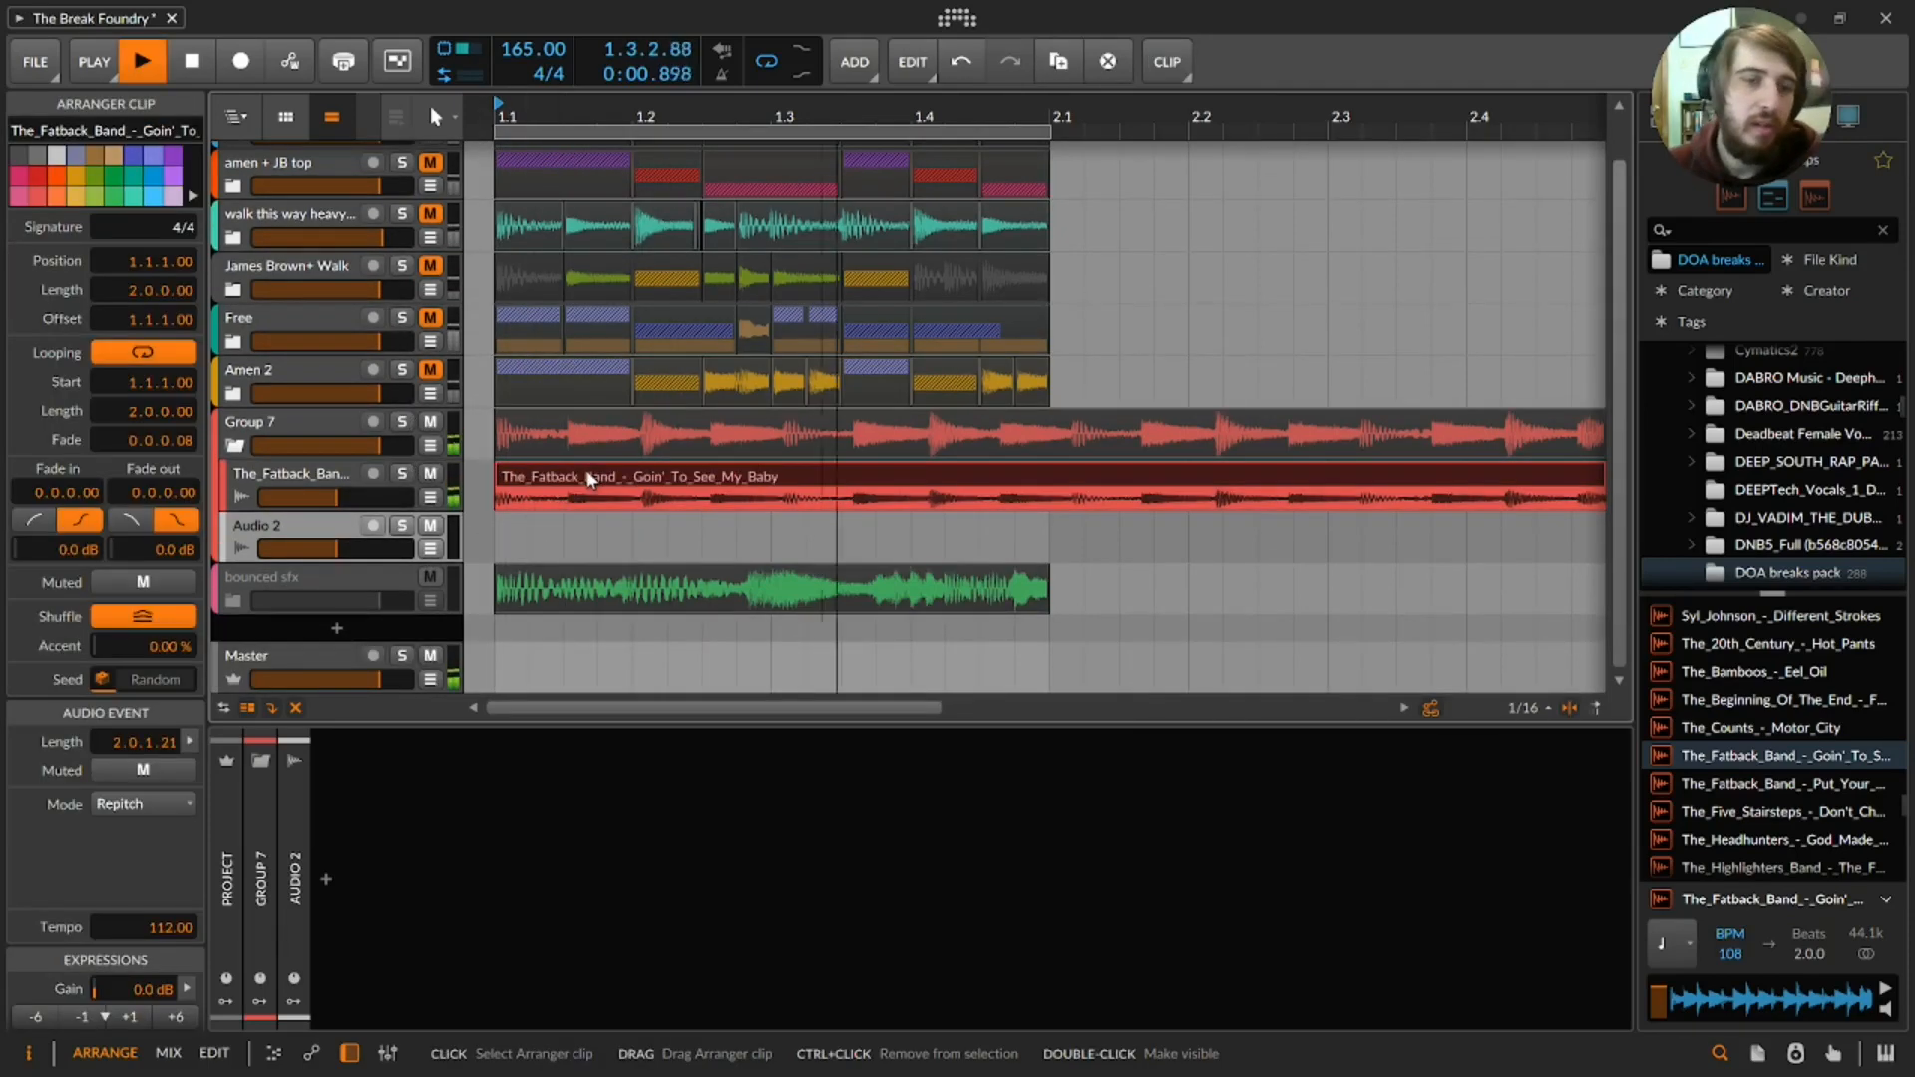
key(space)
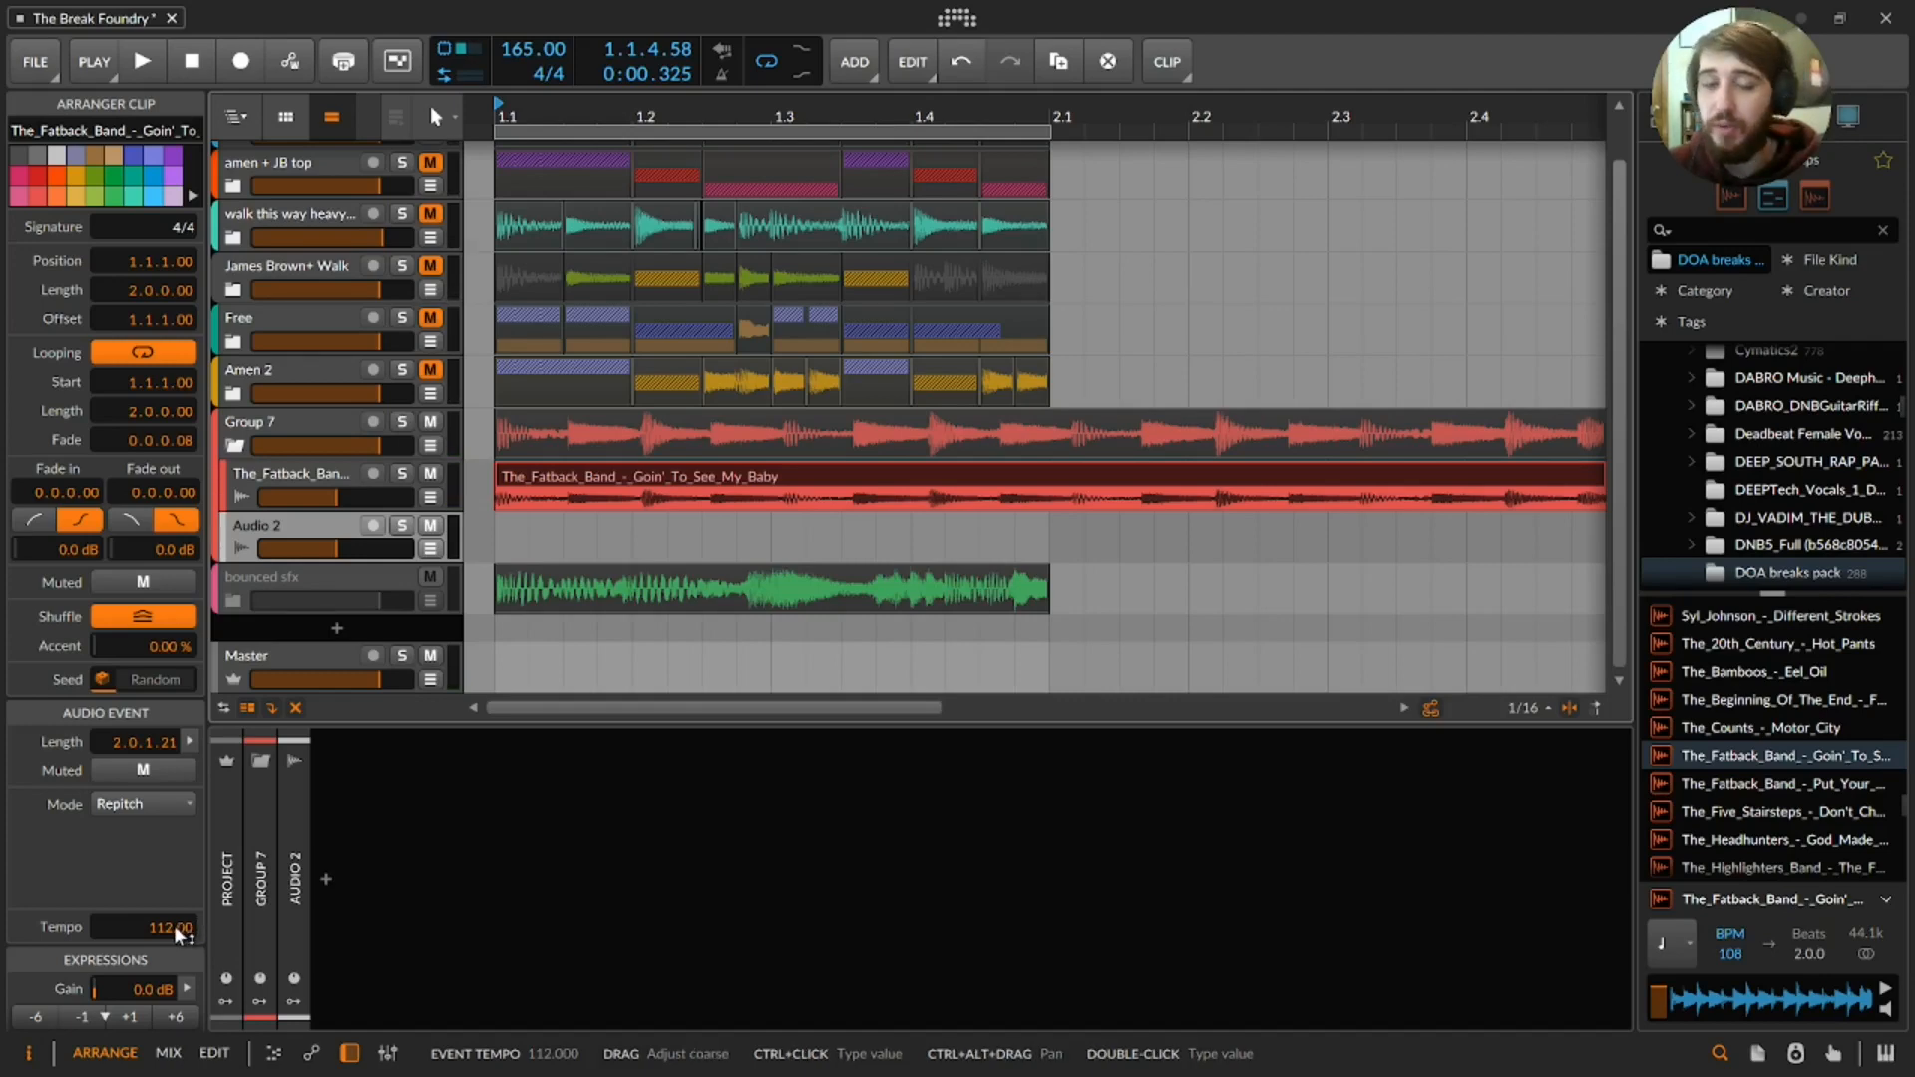
key(space)
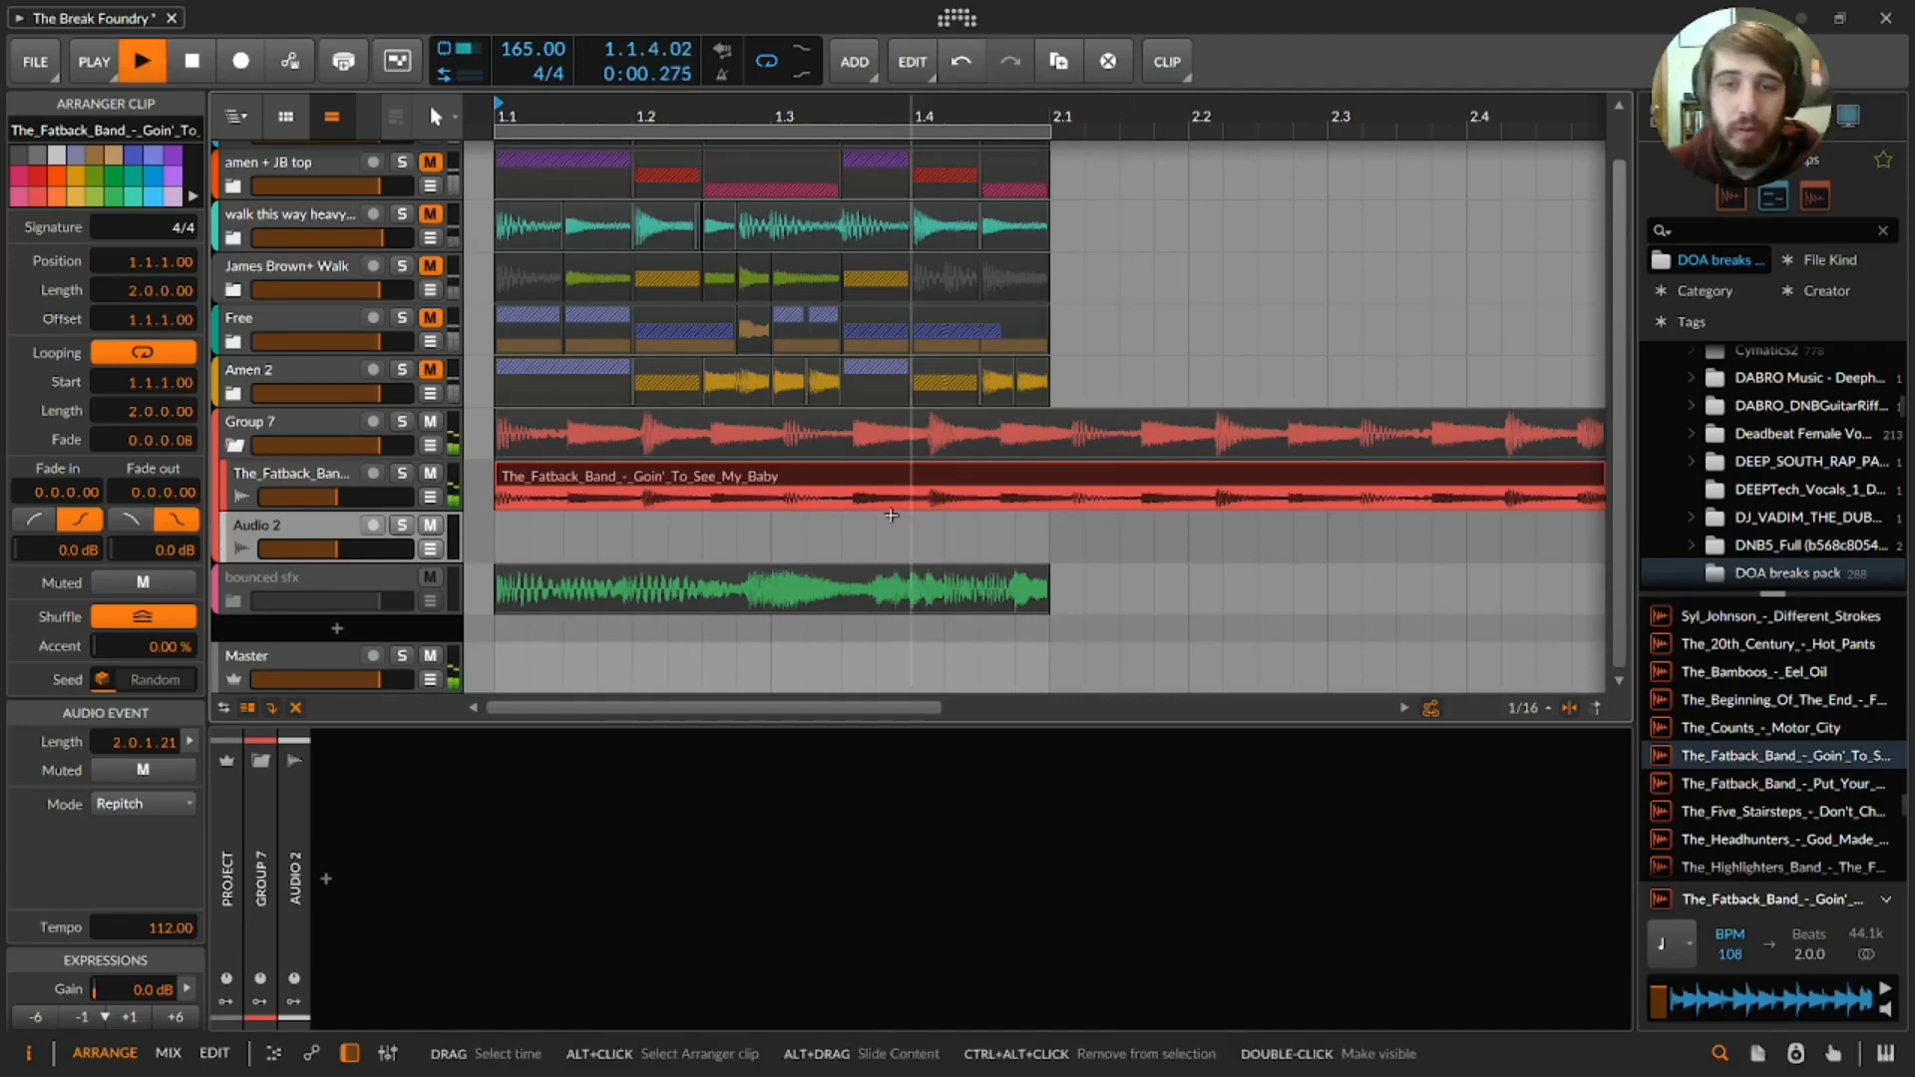
key(space)
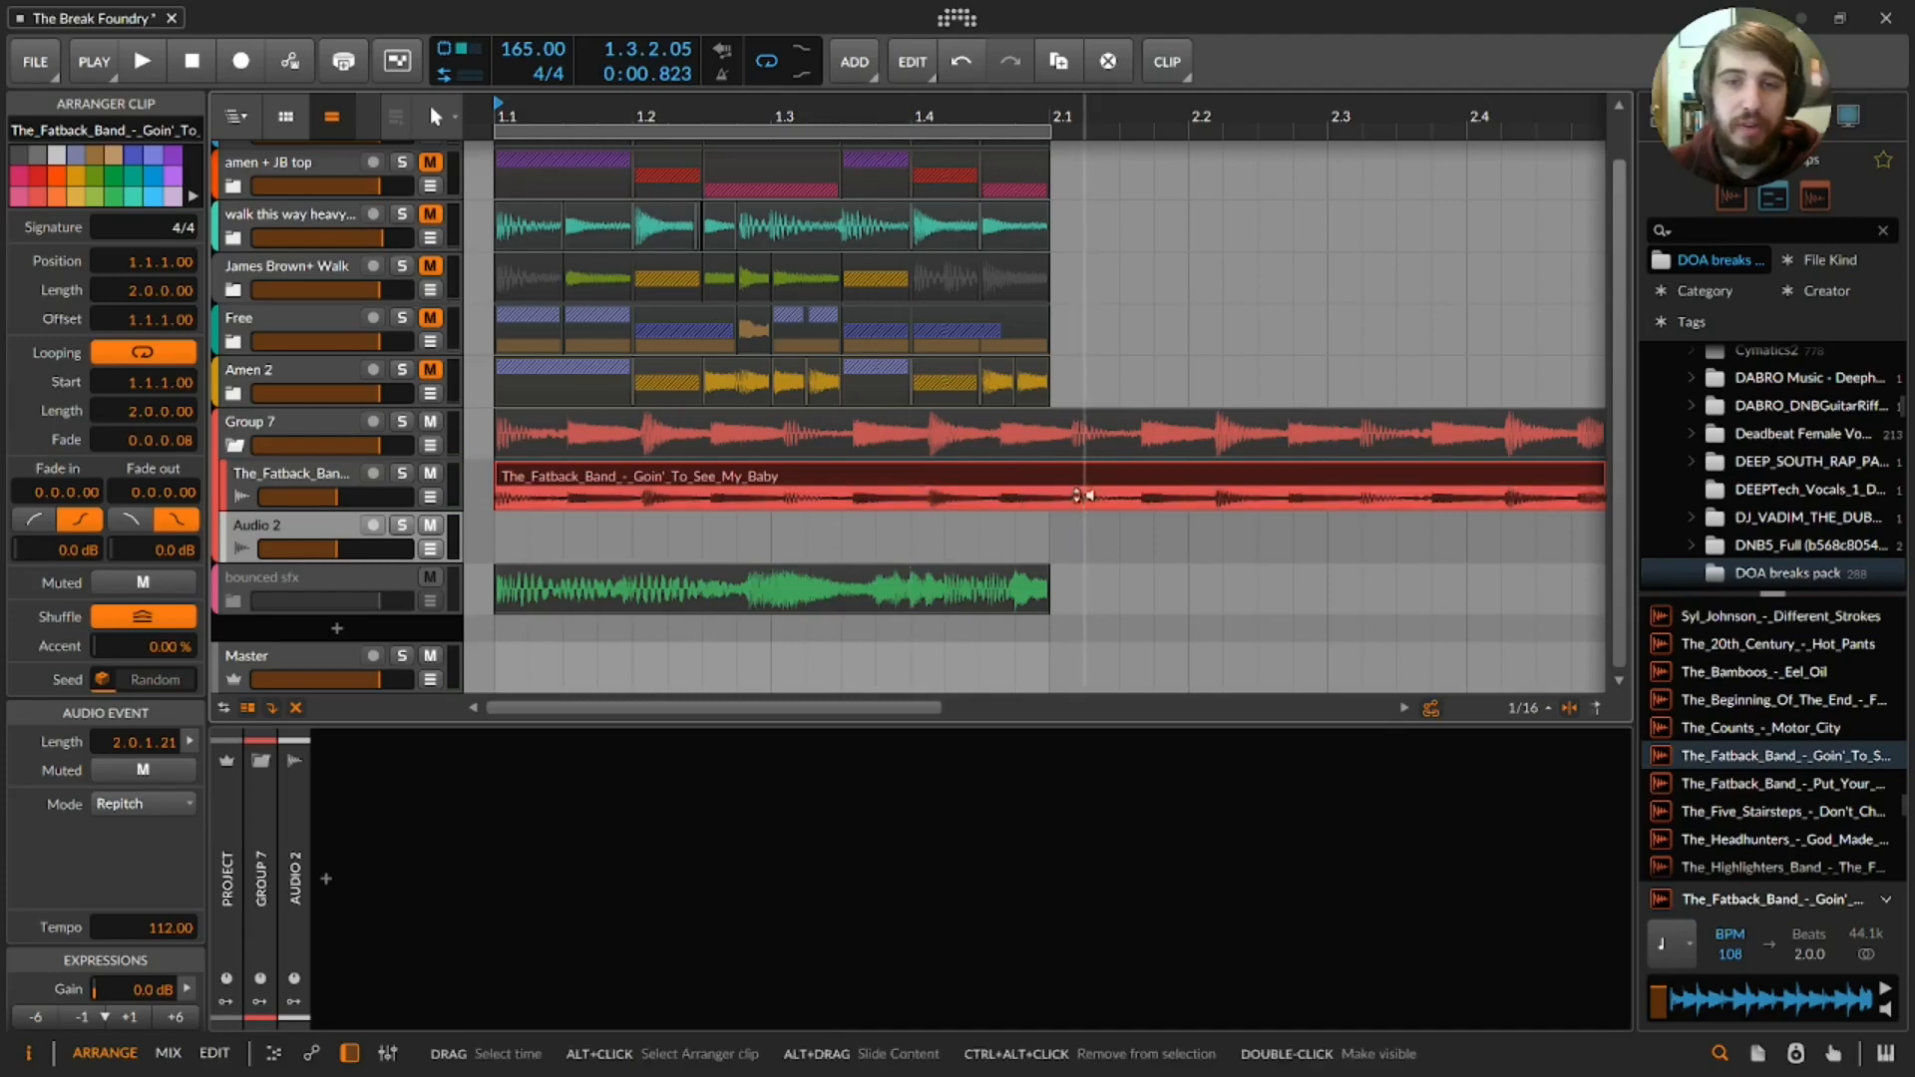
- Split the Fatback Band clip at beat 1.2
click(640, 507)
key(ctrl+e)
click(922, 499)
key(ctrl+e)
drag(936, 485, 941, 536)
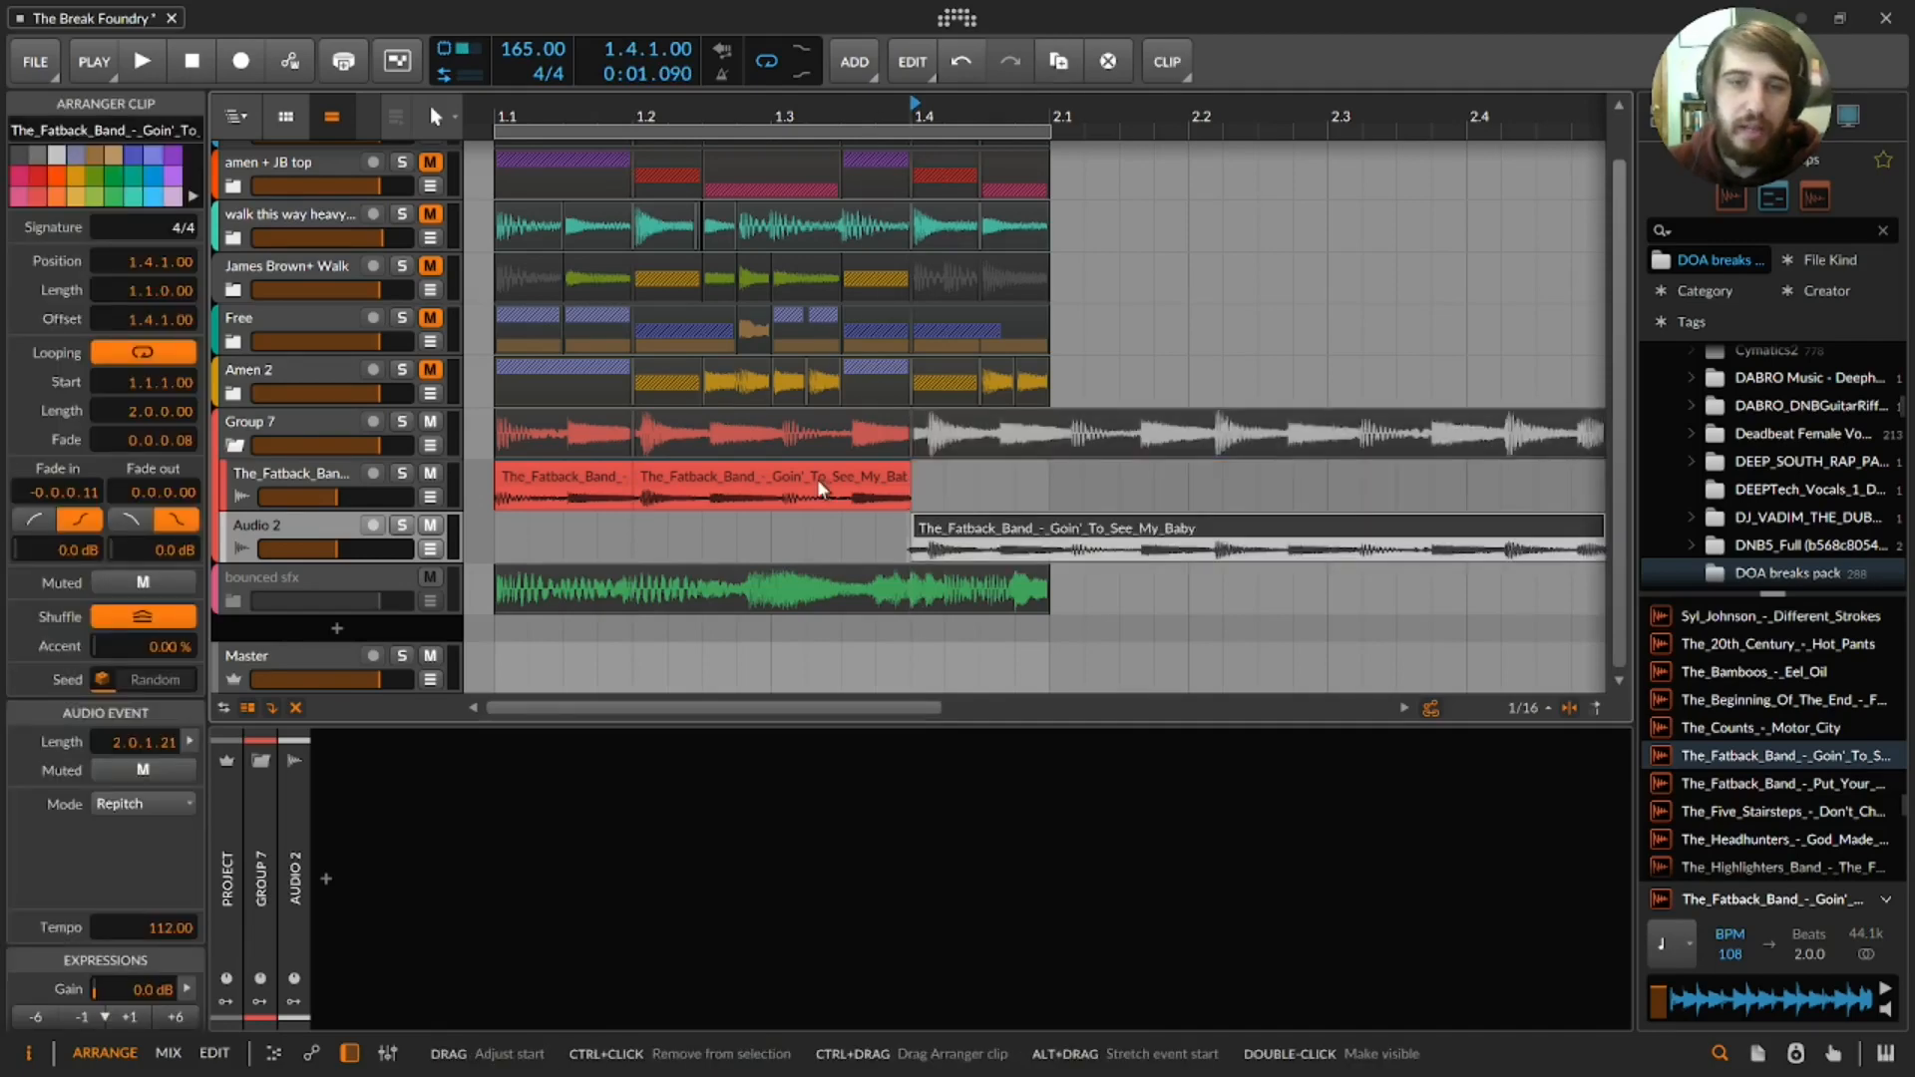
click(845, 499)
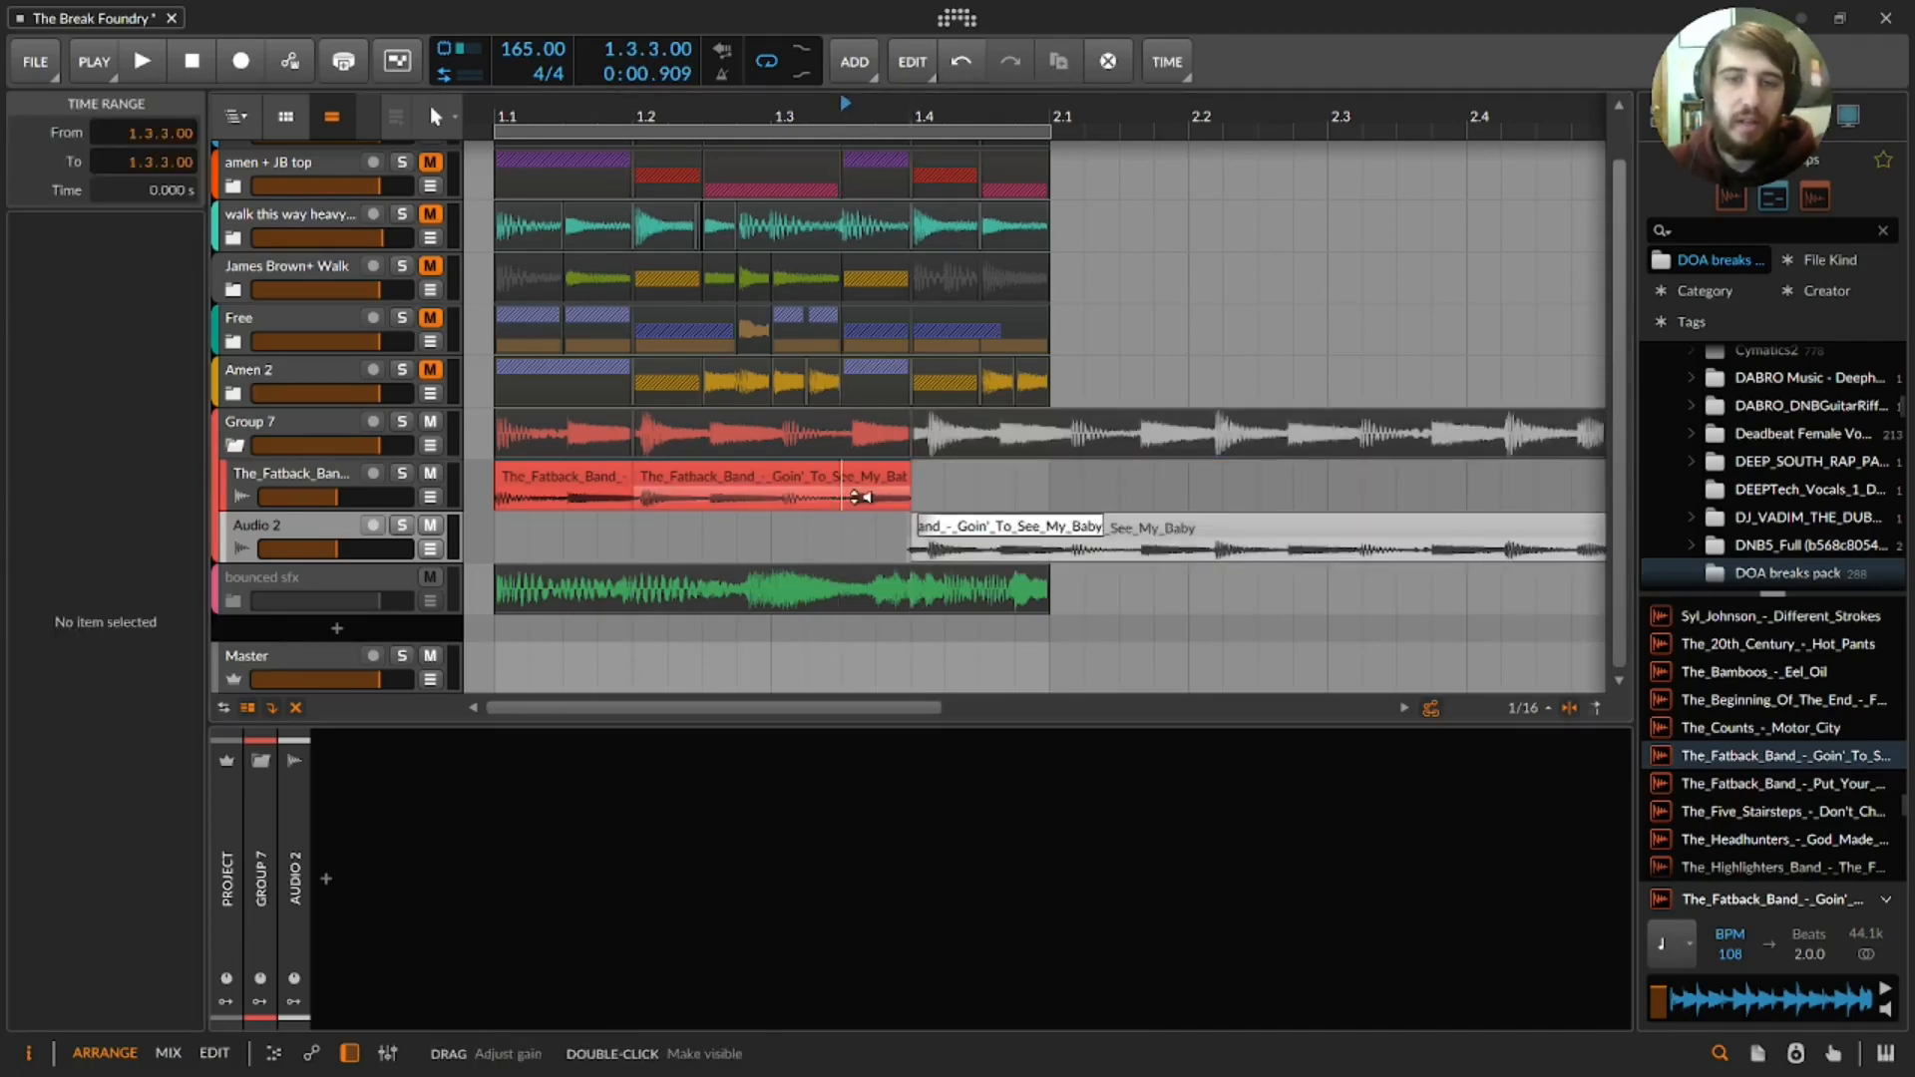
click(866, 568)
click(867, 533)
key(ctrl+z)
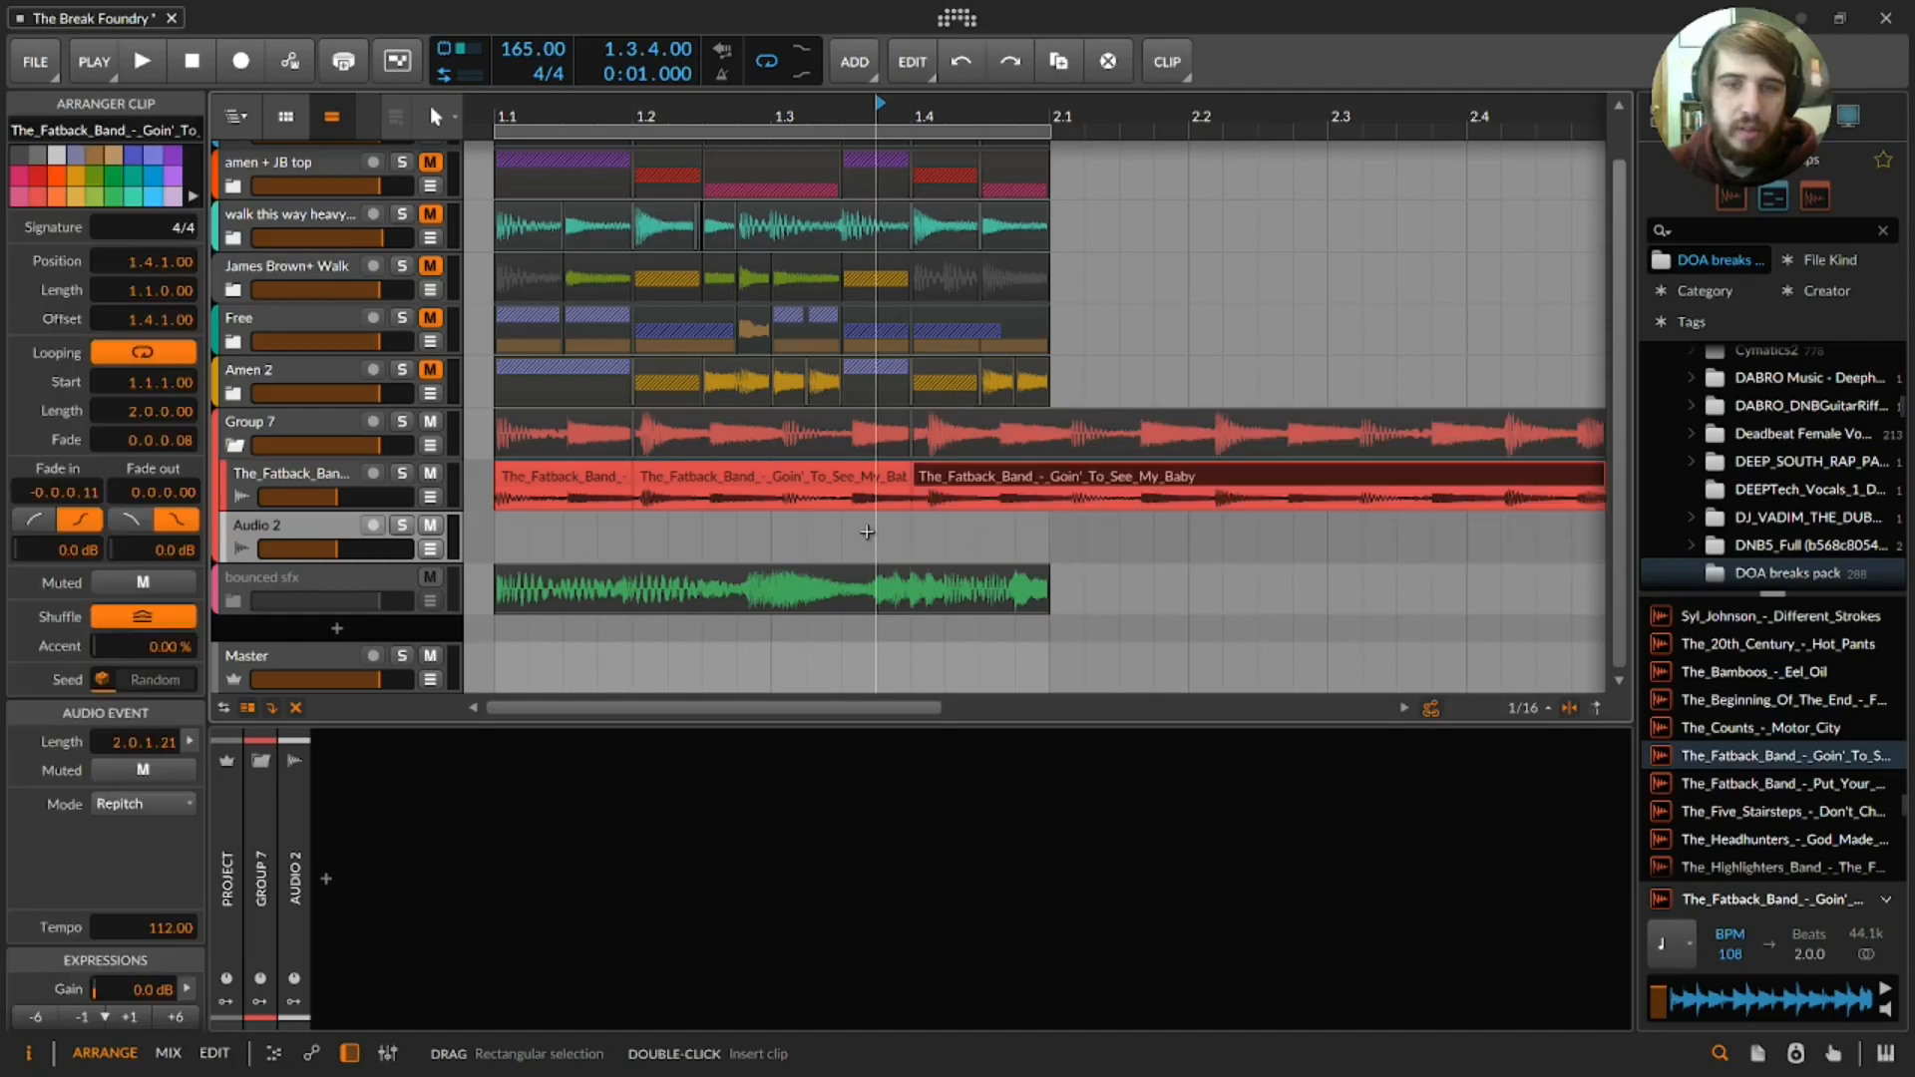
click(866, 531)
- Add another audio track below Audio 2 and move the Fatback slice between 1.1.3 and 1.2 onto it
right_click(296, 539)
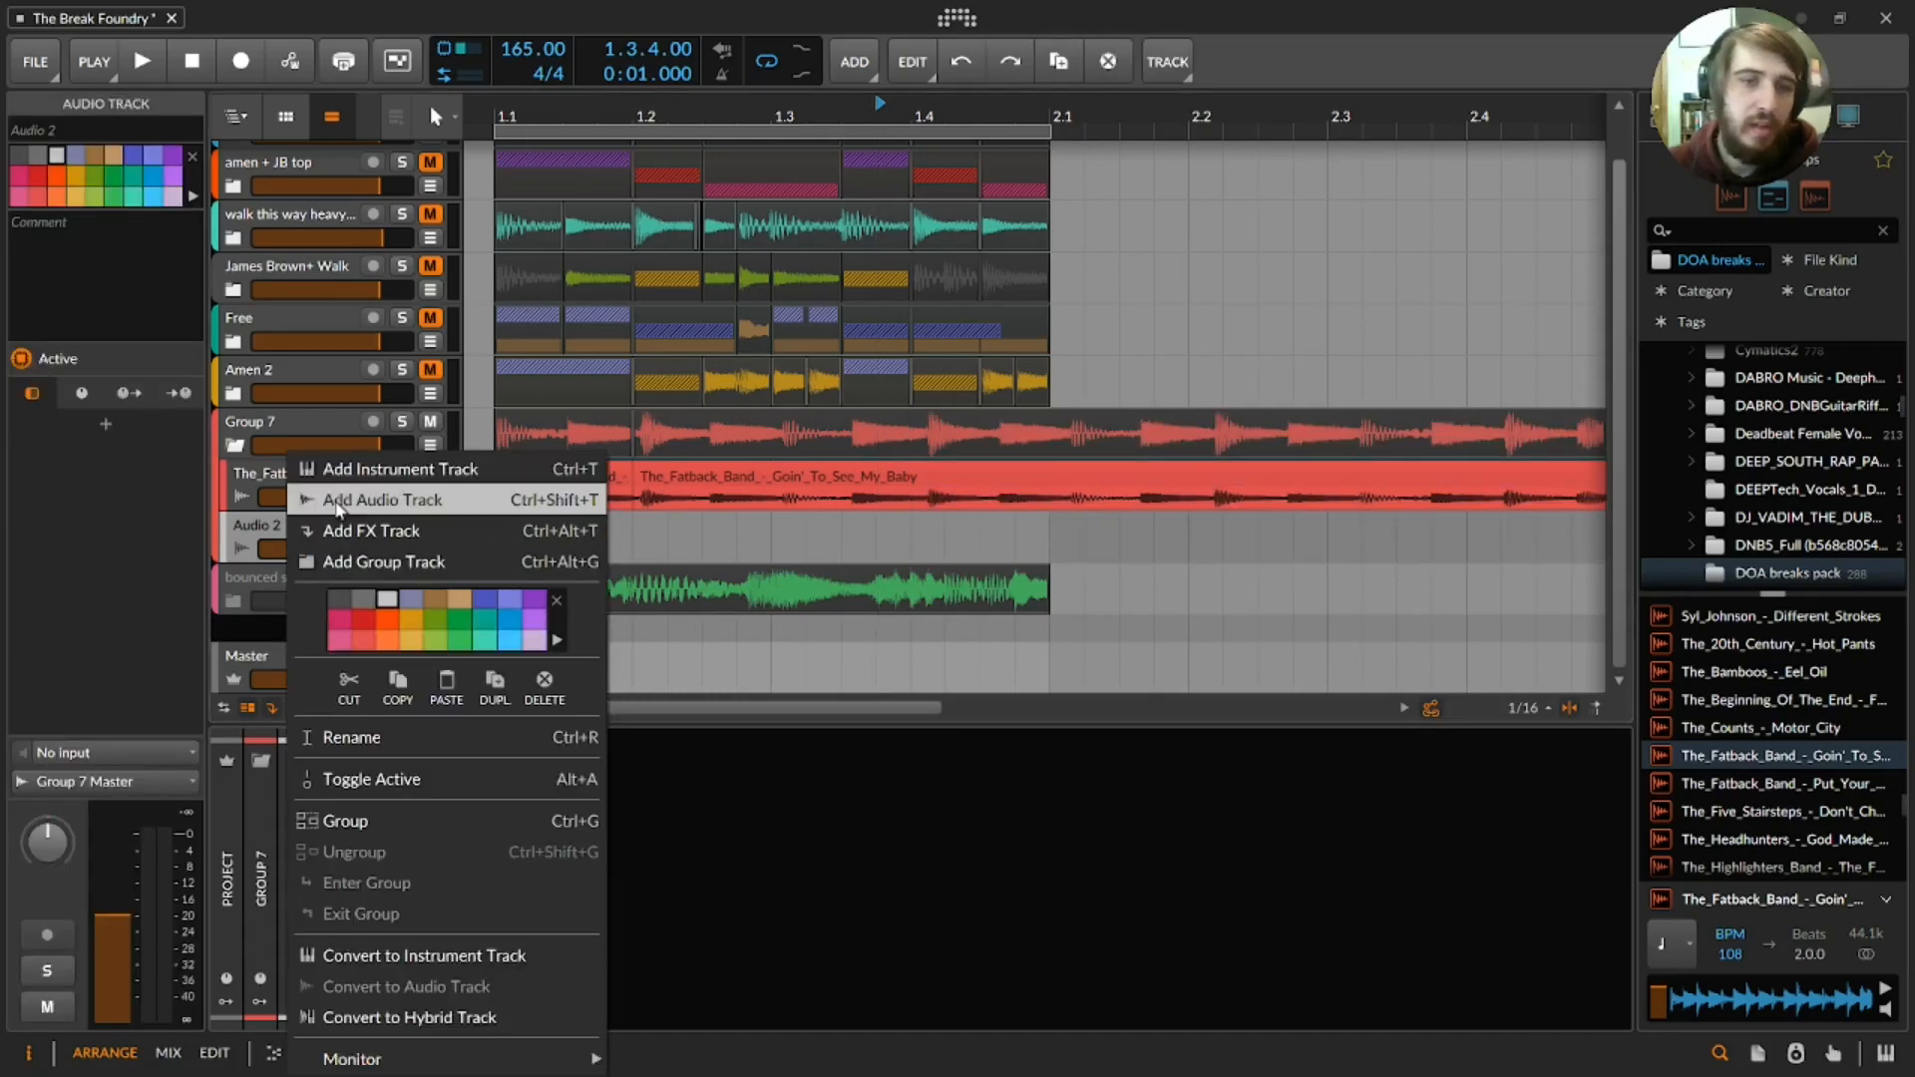
click(382, 499)
click(572, 516)
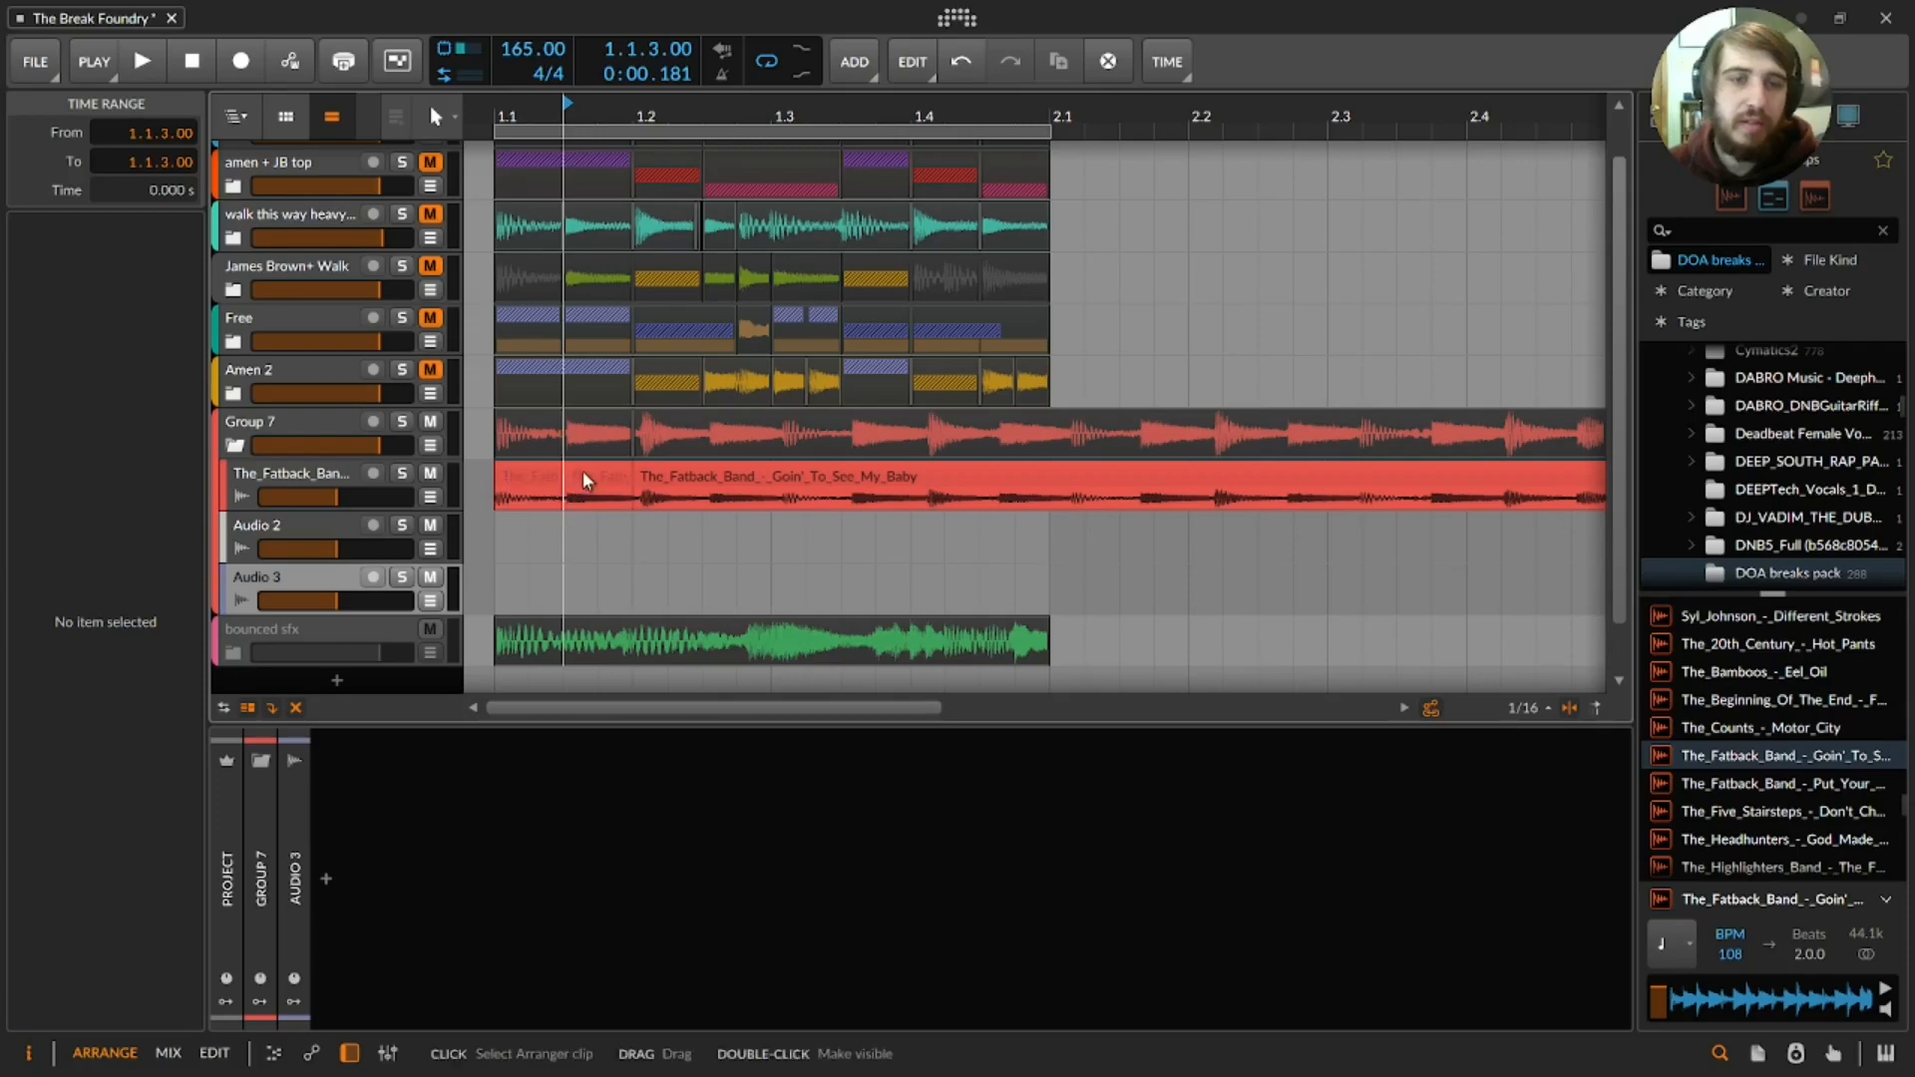
drag(583, 479, 584, 580)
- Split the break at 1.2.3, 1.3 and 1.3.3, leaving the on-beat slices on the Fatback track and placing the off-beat ones on Audio 3
click(708, 501)
key(ctrl+e)
drag(740, 475, 868, 601)
click(777, 605)
key(ctrl+e)
click(843, 506)
- Split the break at 1.4 and 1.4.3, placing the 1.4 slice on the Fatback track and the remainder on Audio 3
click(917, 544)
key(ctrl+e)
drag(930, 527, 942, 468)
click(944, 481)
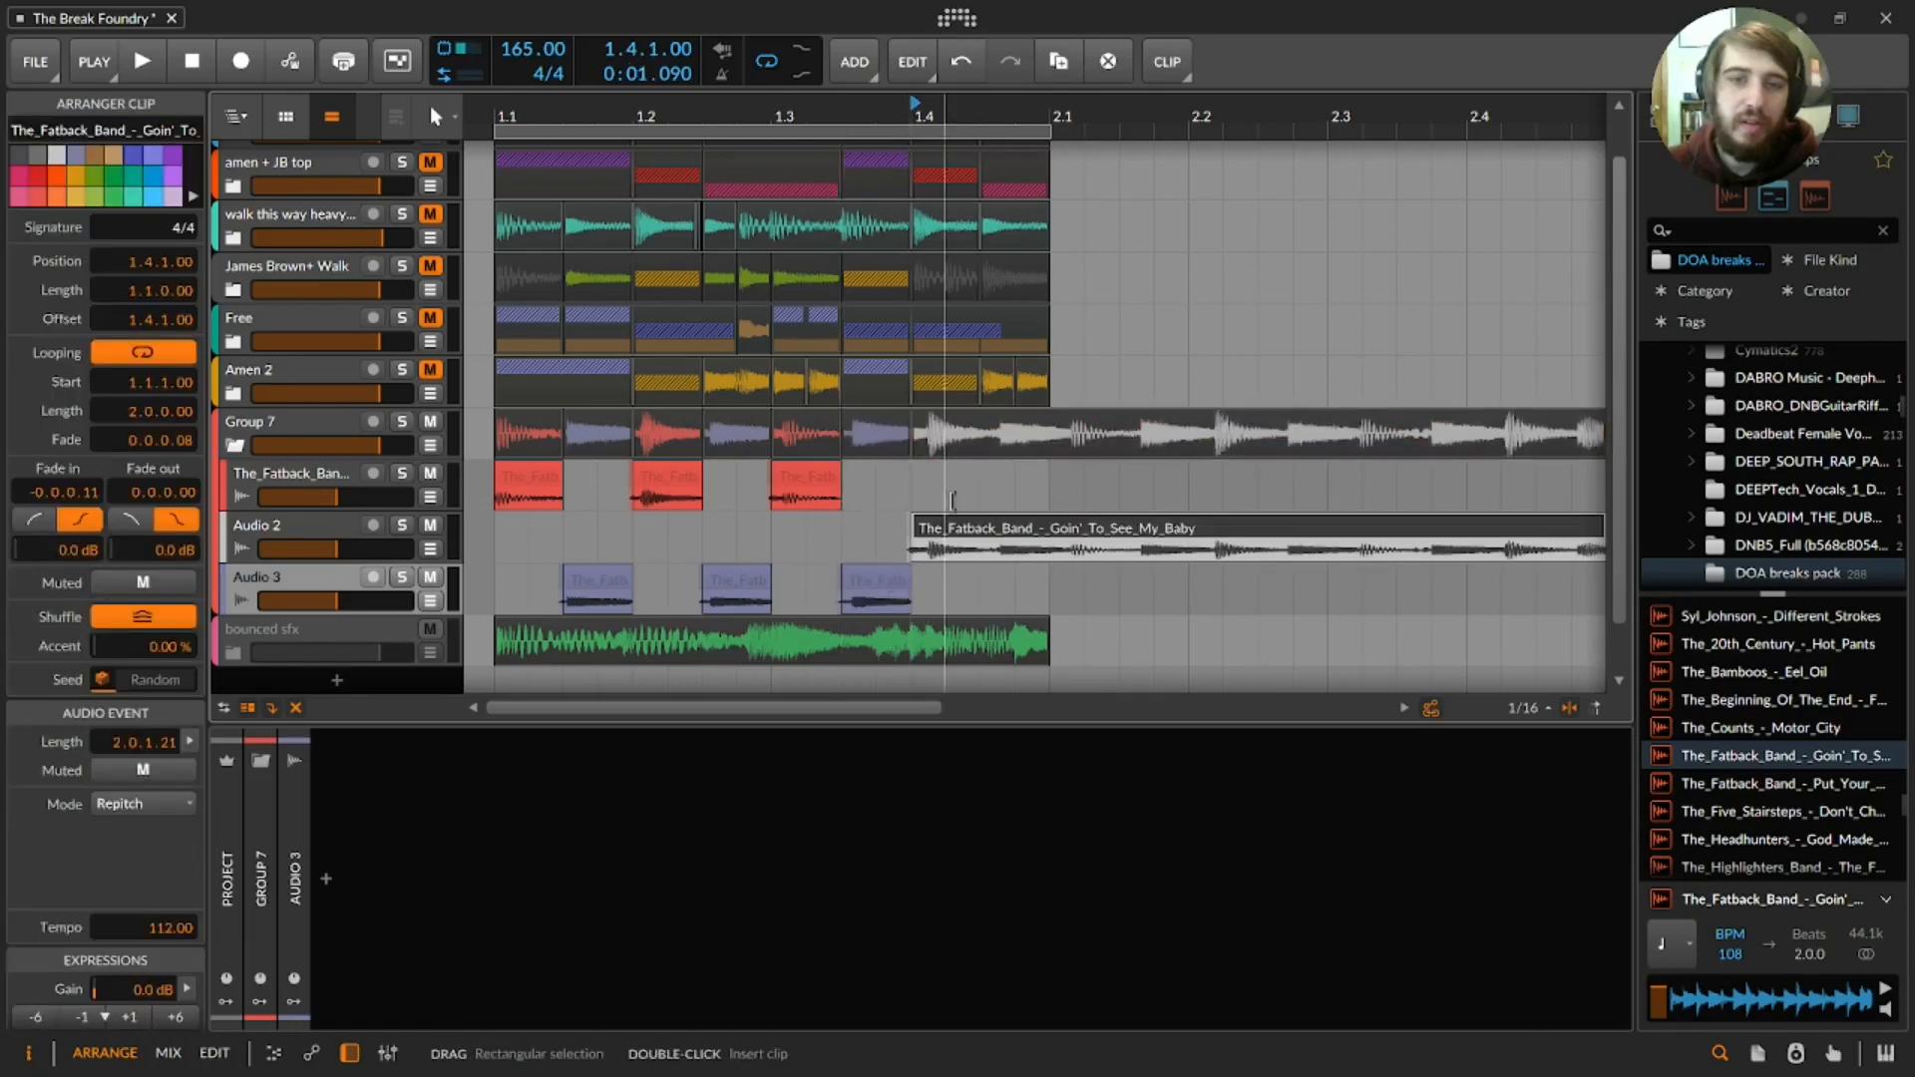
drag(943, 534, 996, 584)
click(996, 461)
key(ctrl+e)
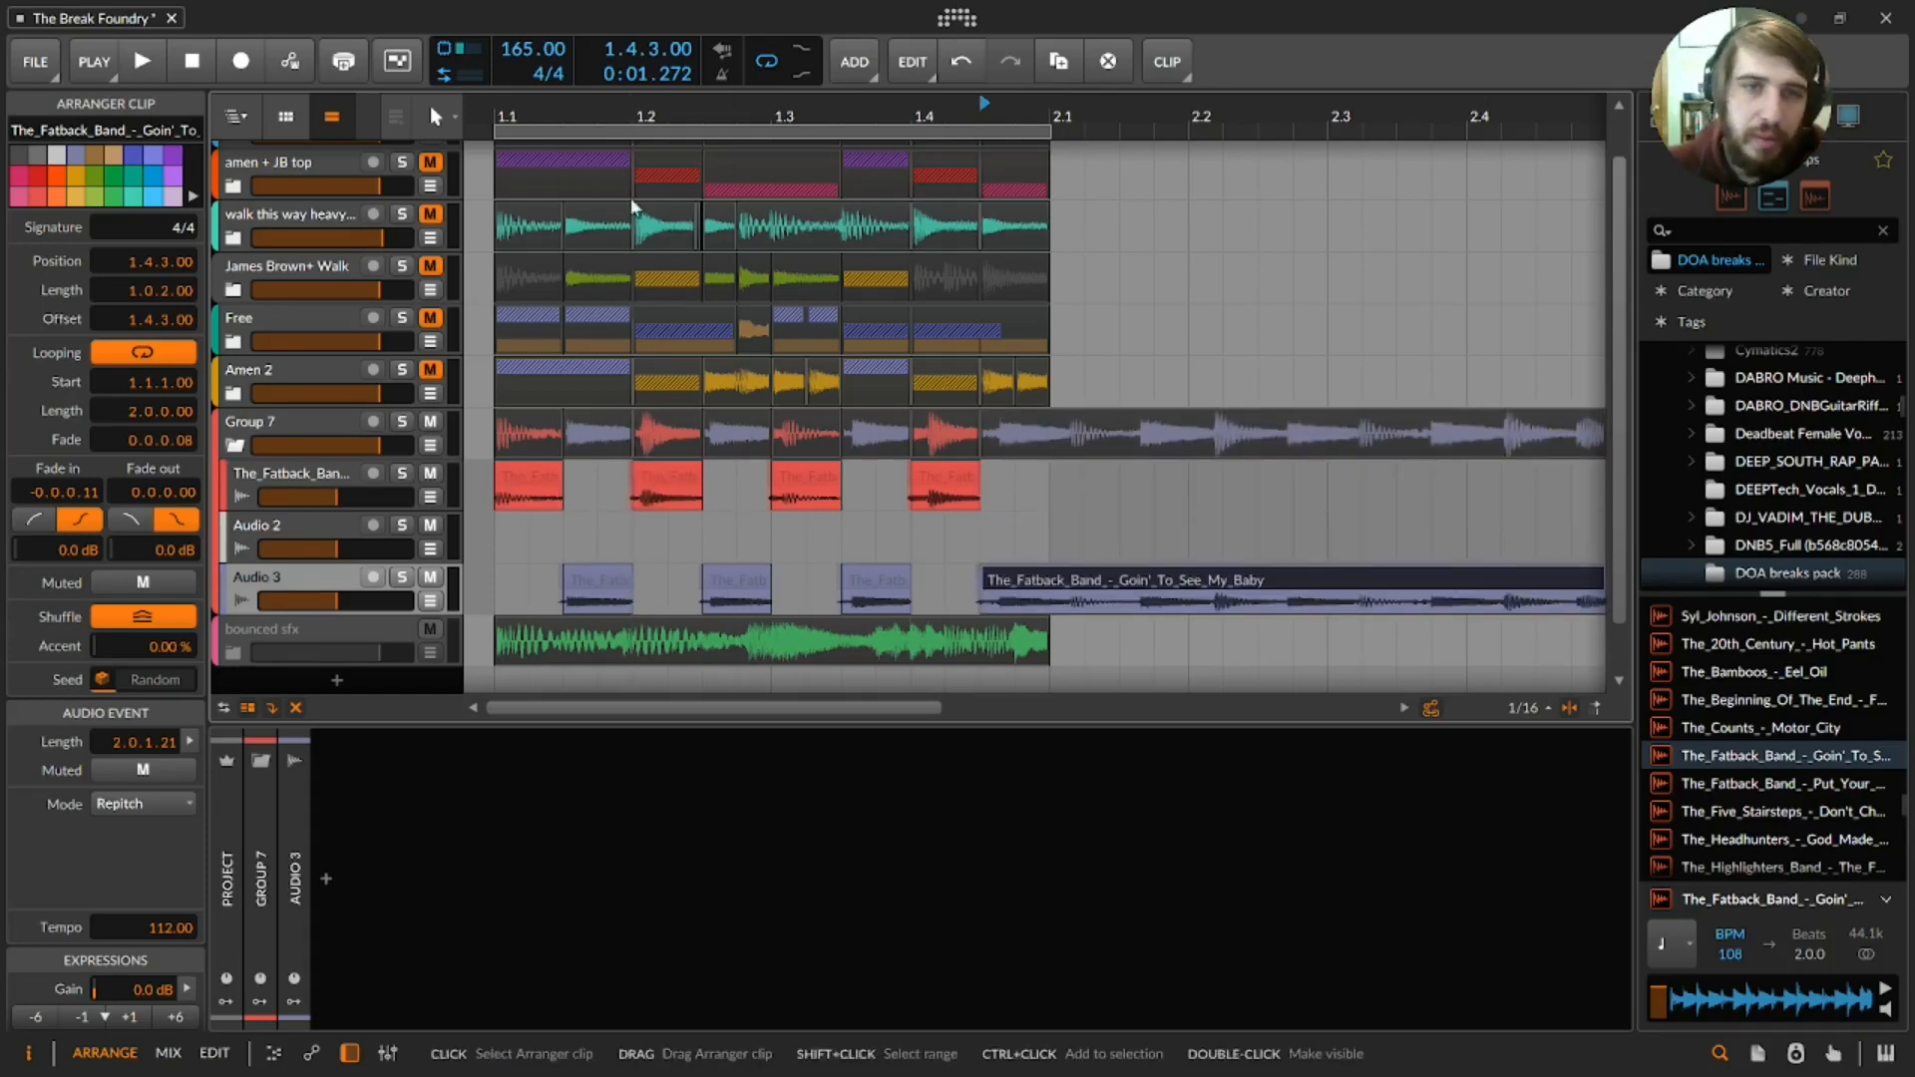
- Adjust the fades of the Fatback slice at 1.2 and remove the fade-ins from the Audio 3 slices at 1.1.3 and 1.2.3
drag(693, 107, 659, 643)
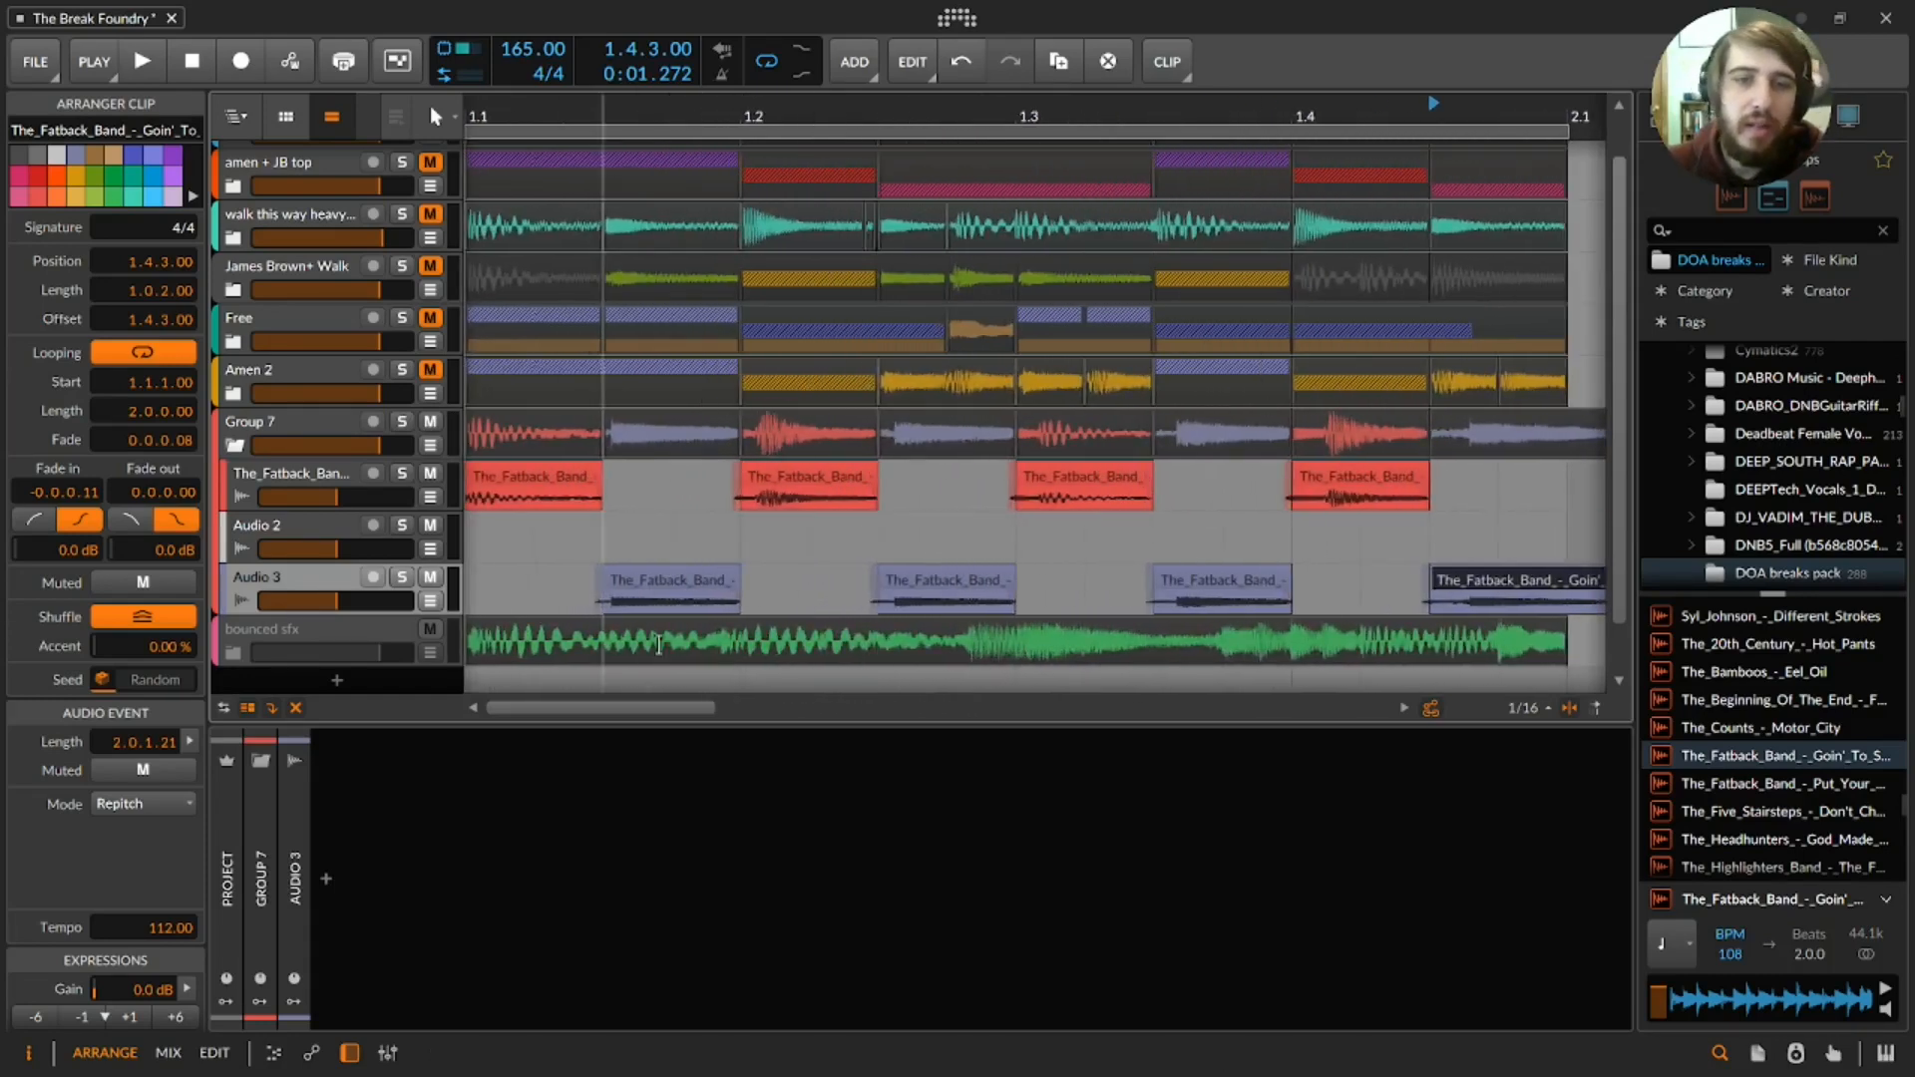
click(810, 499)
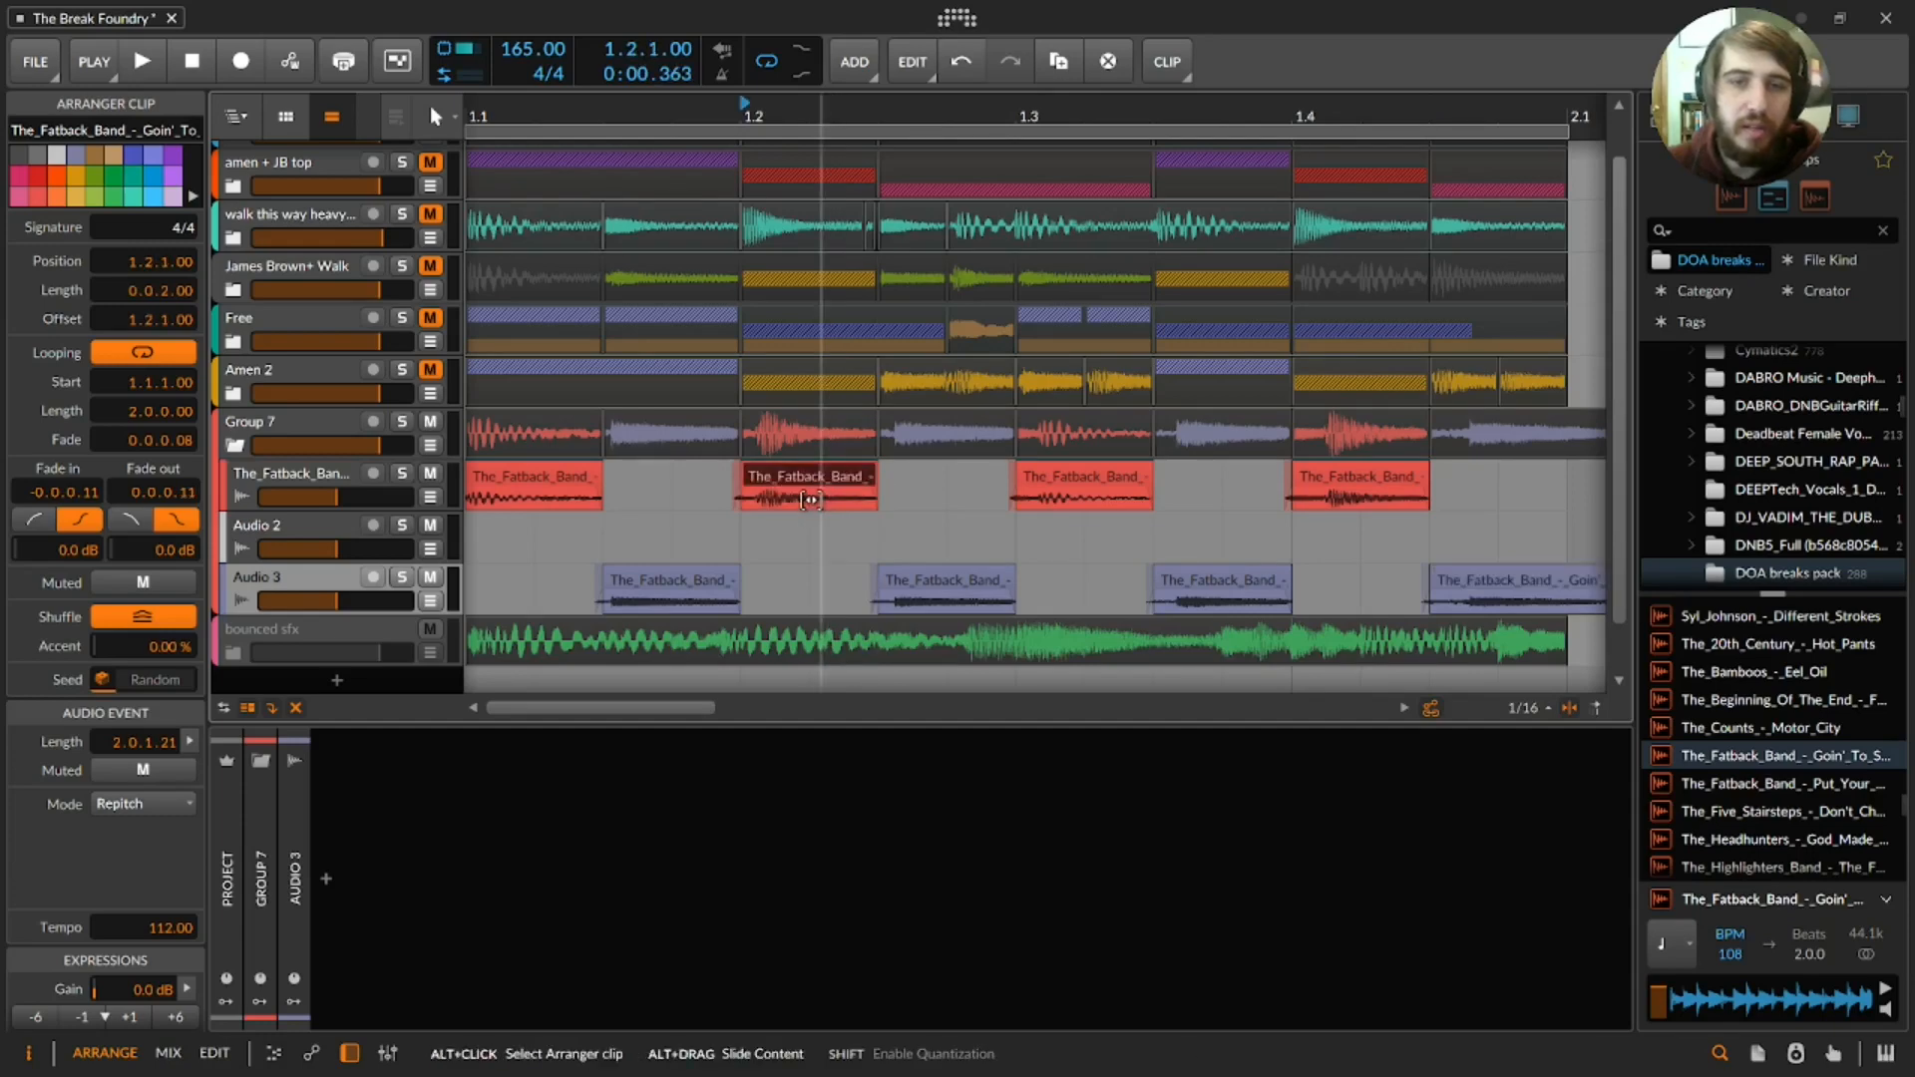
drag(871, 492, 879, 490)
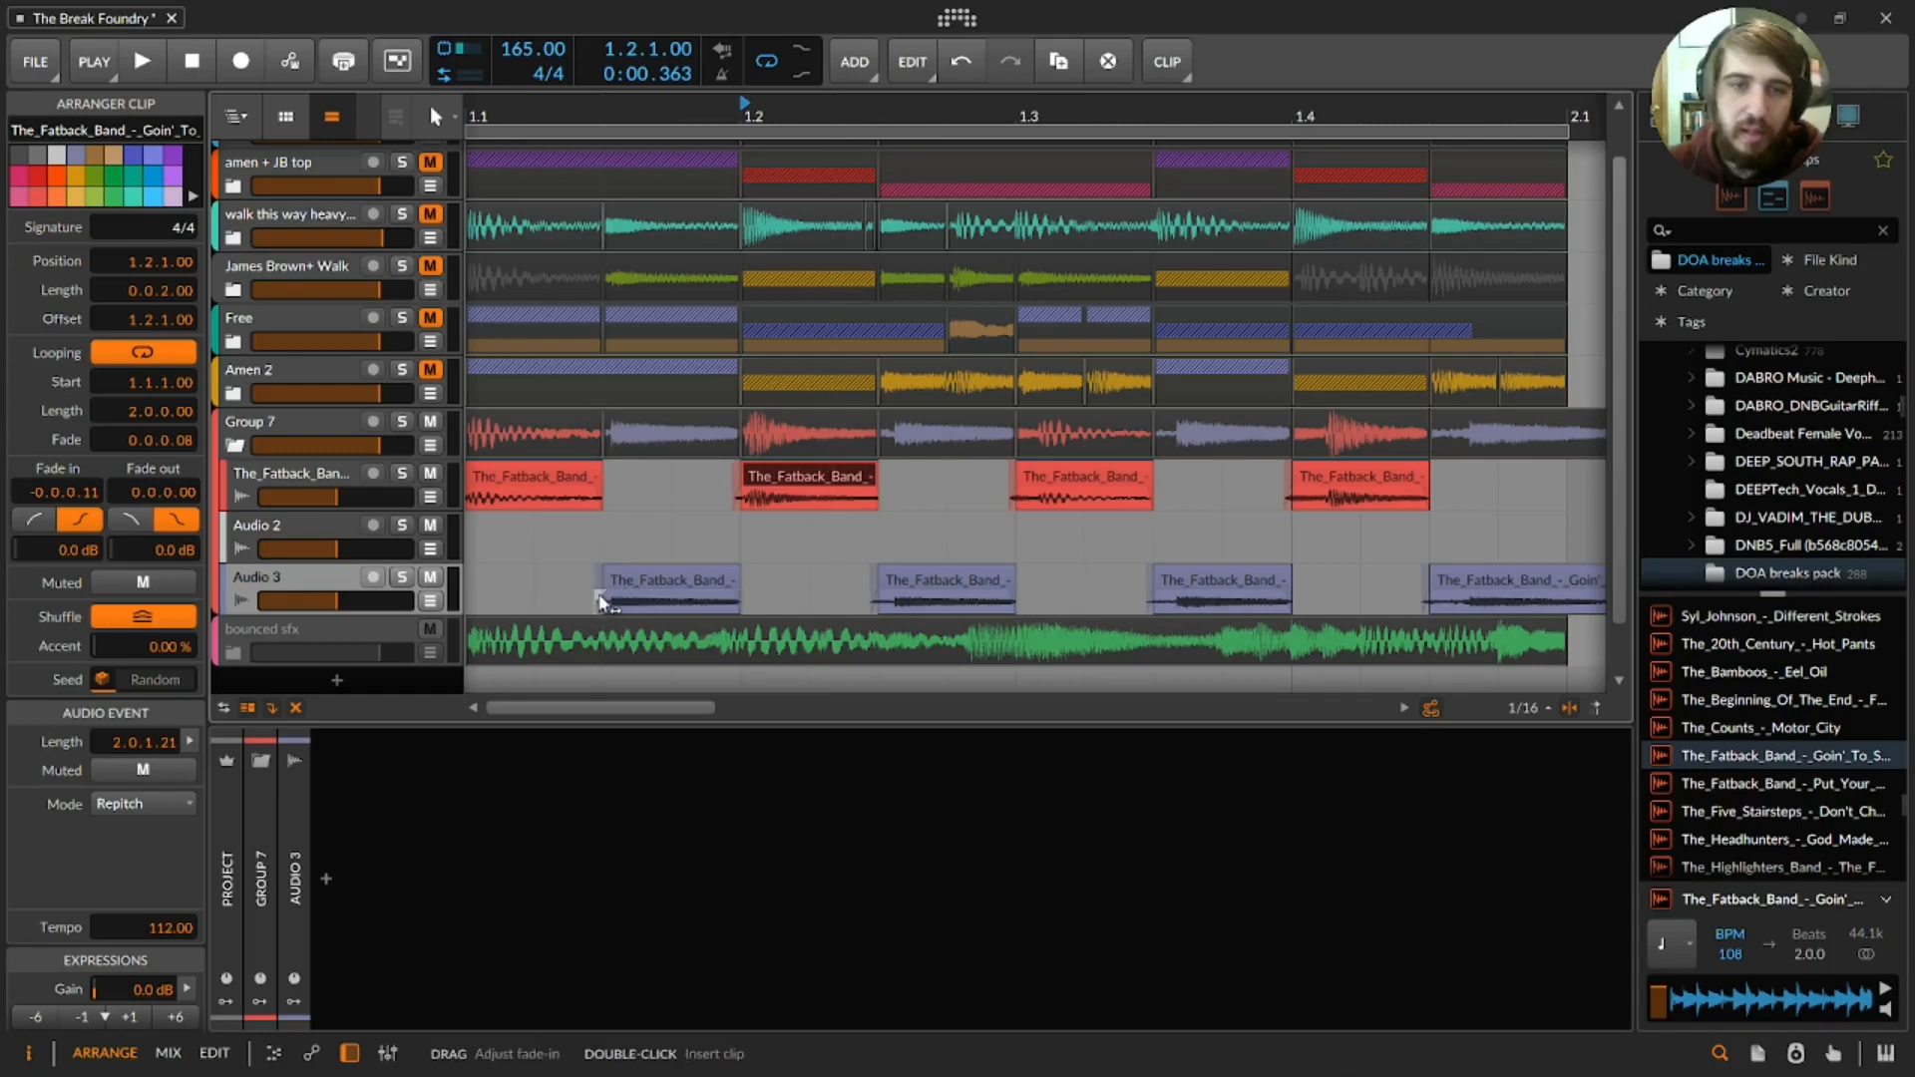
drag(736, 596, 746, 596)
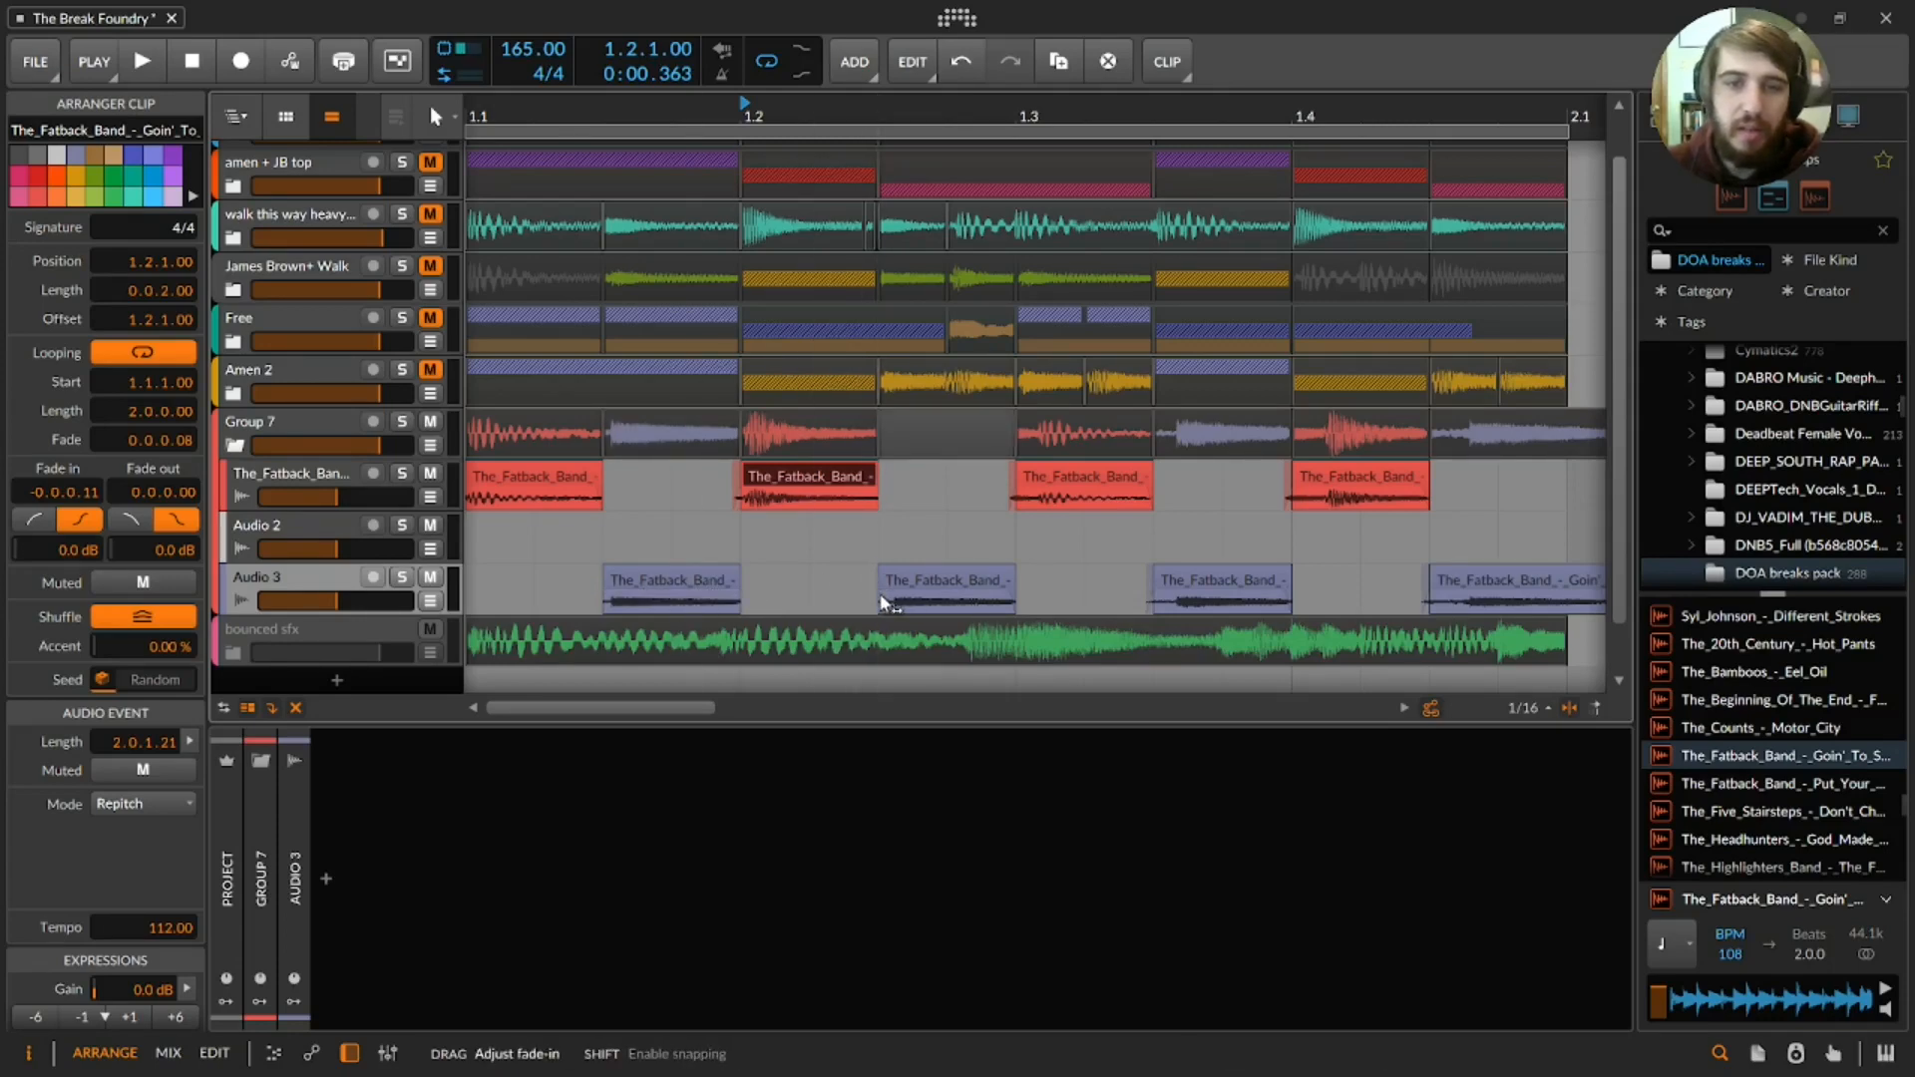
drag(920, 608, 911, 608)
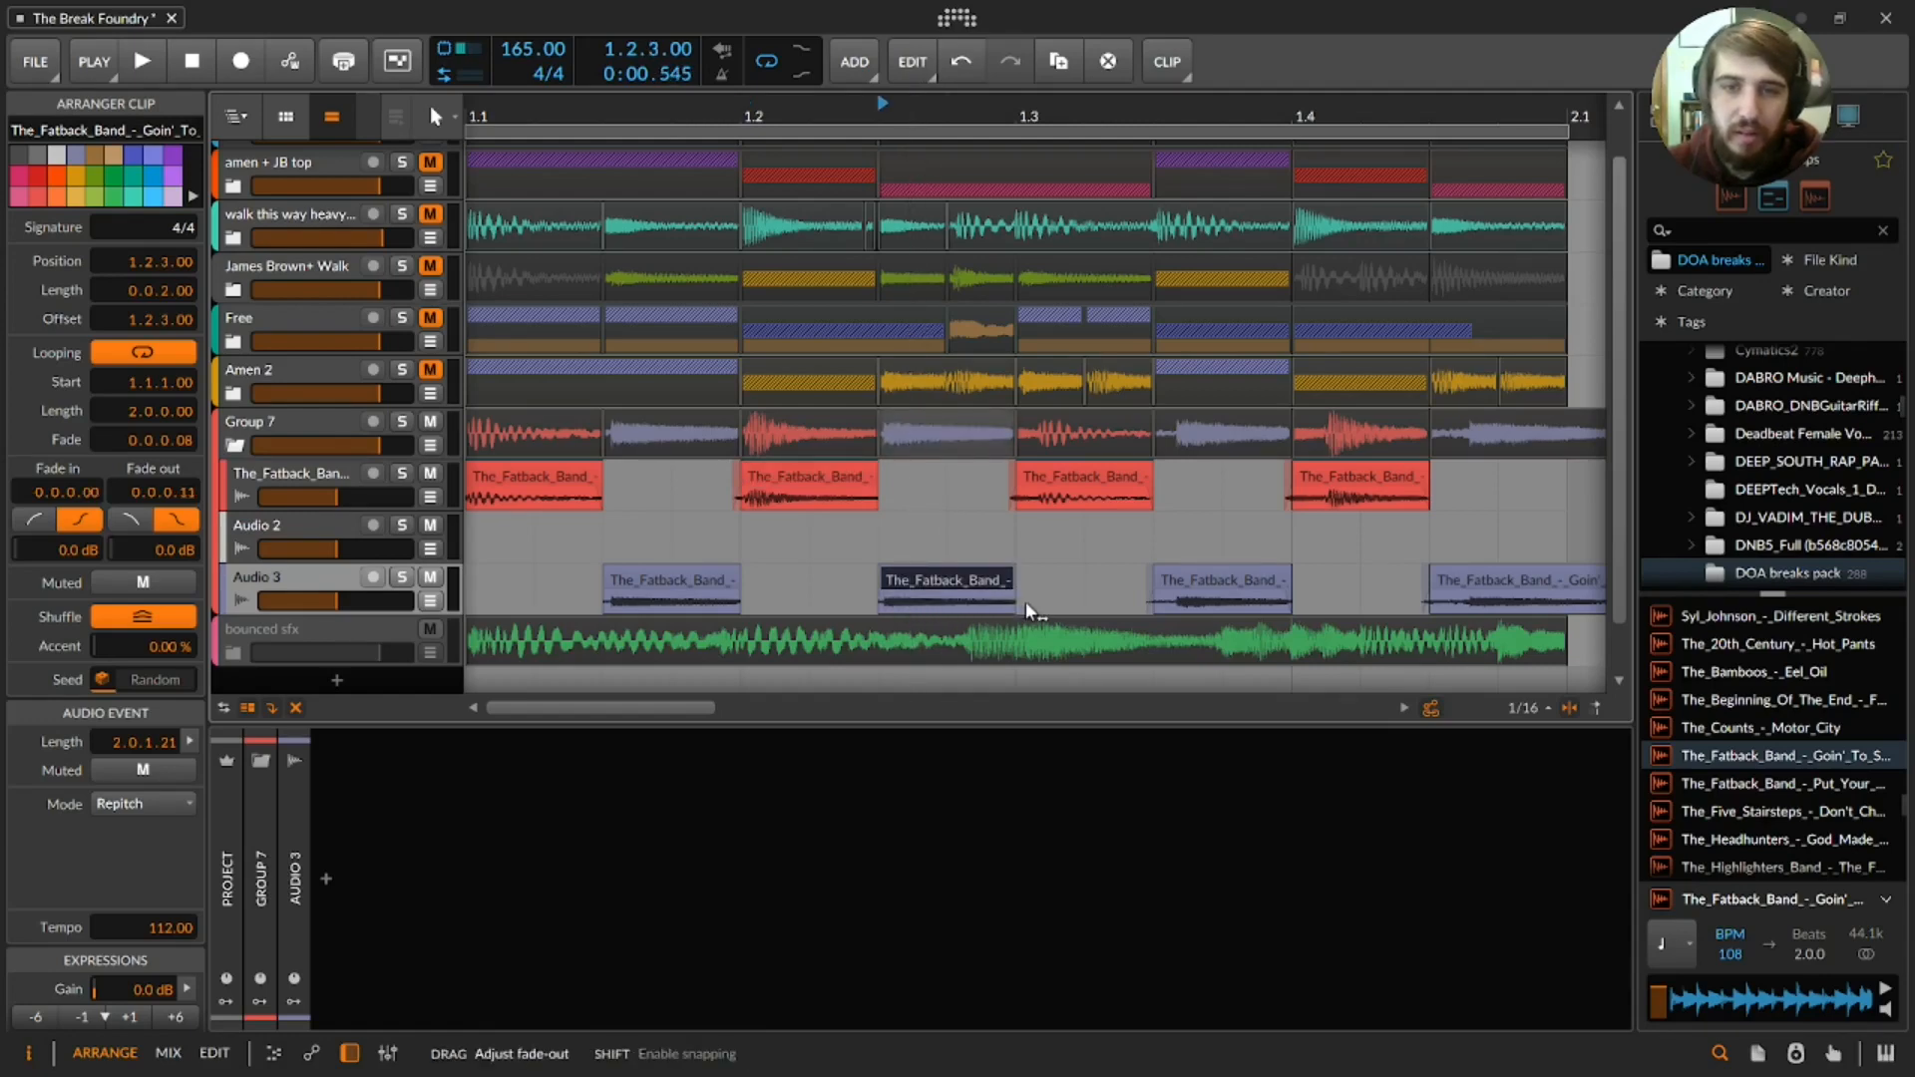
- Remove the fade-ins from the Audio 3 slice at 1.3.3 and the Fatback track slices at 1.3 and 1.4
click(1181, 608)
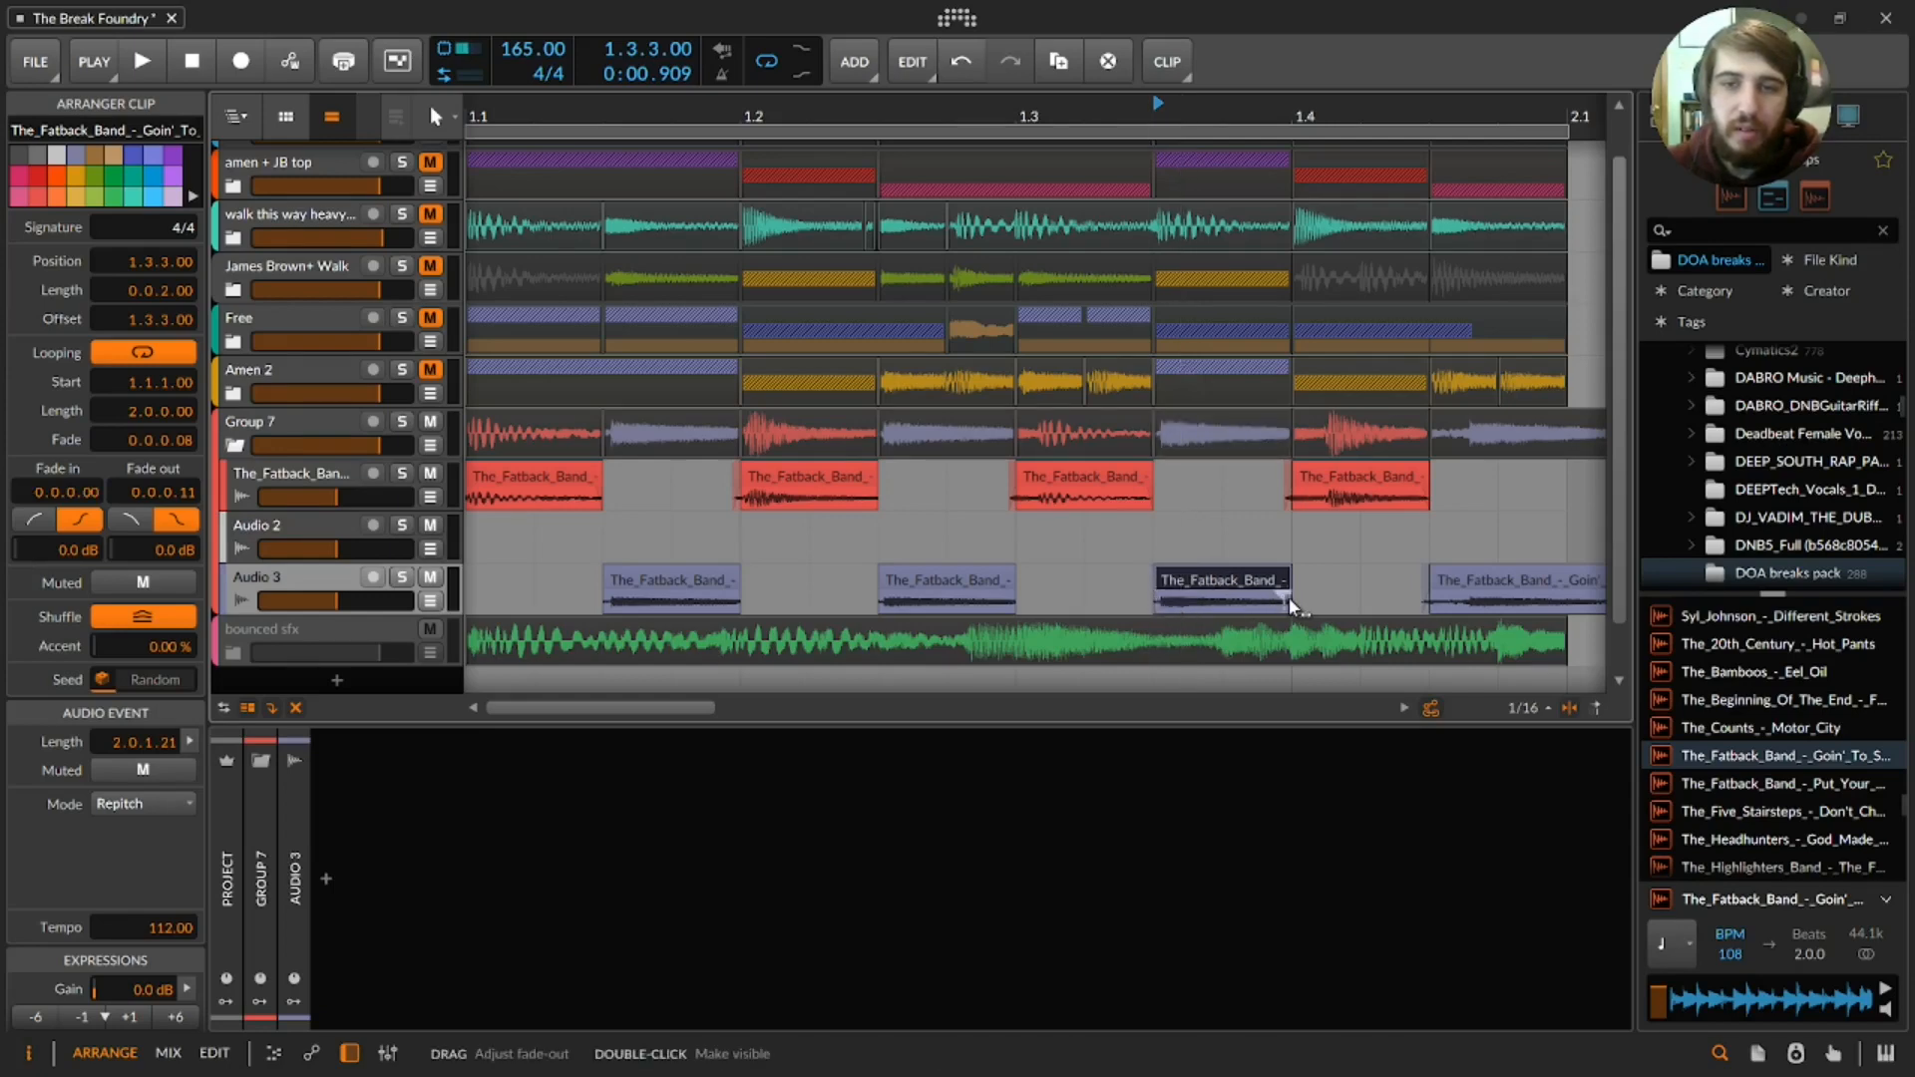
click(1072, 504)
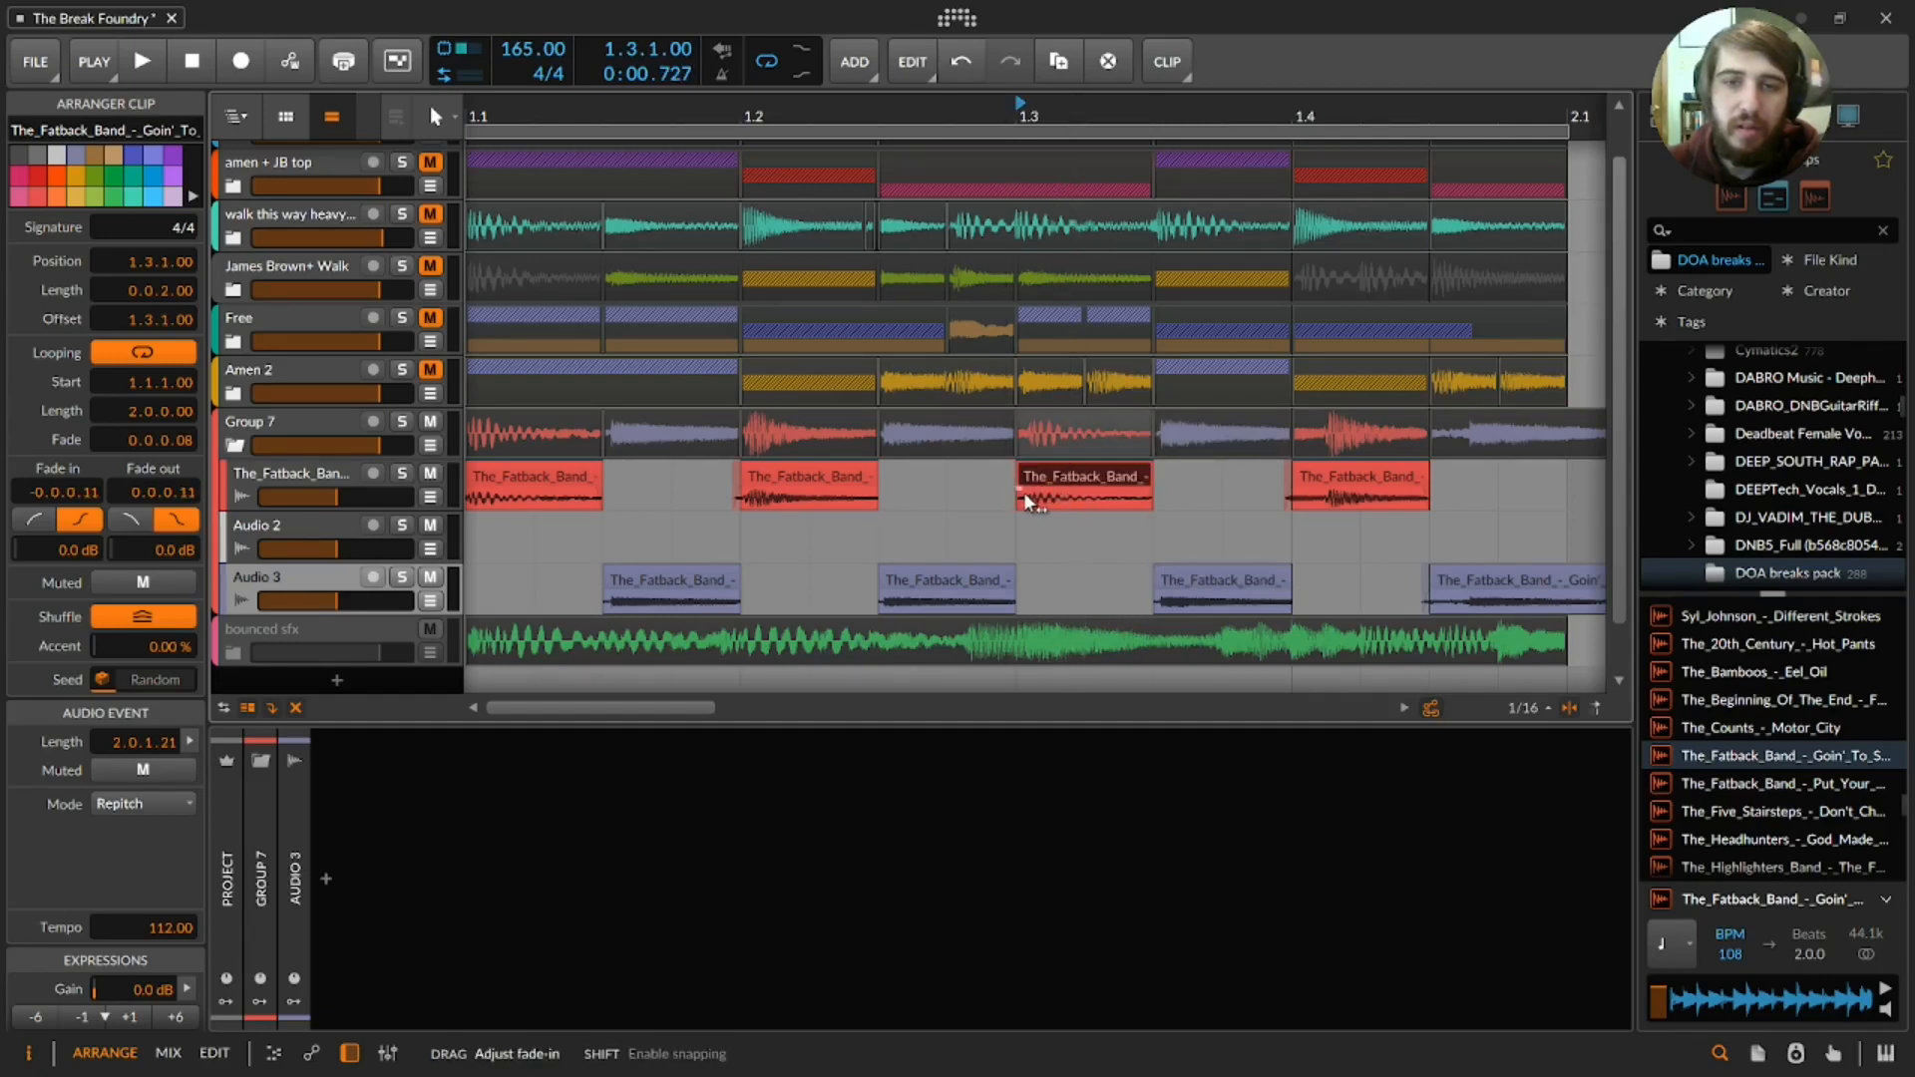
drag(1151, 493, 1162, 494)
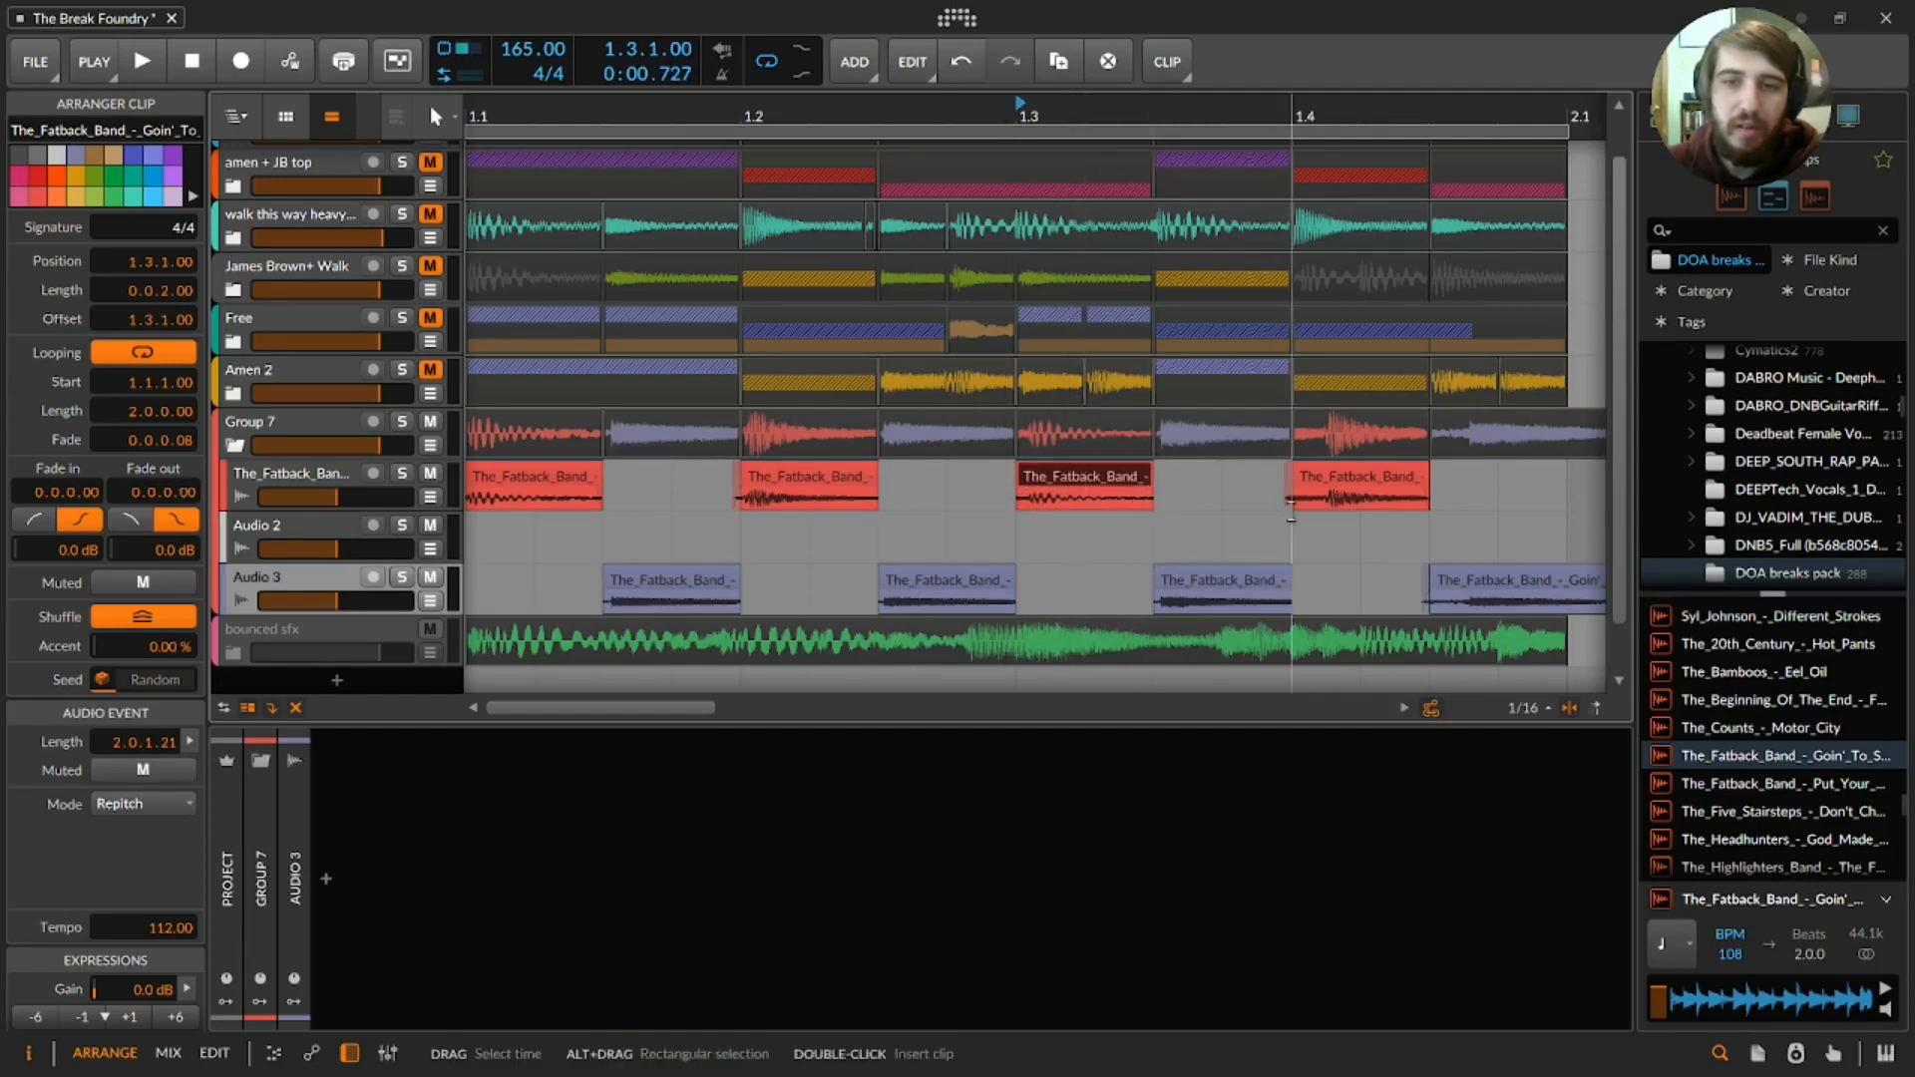
click(1290, 502)
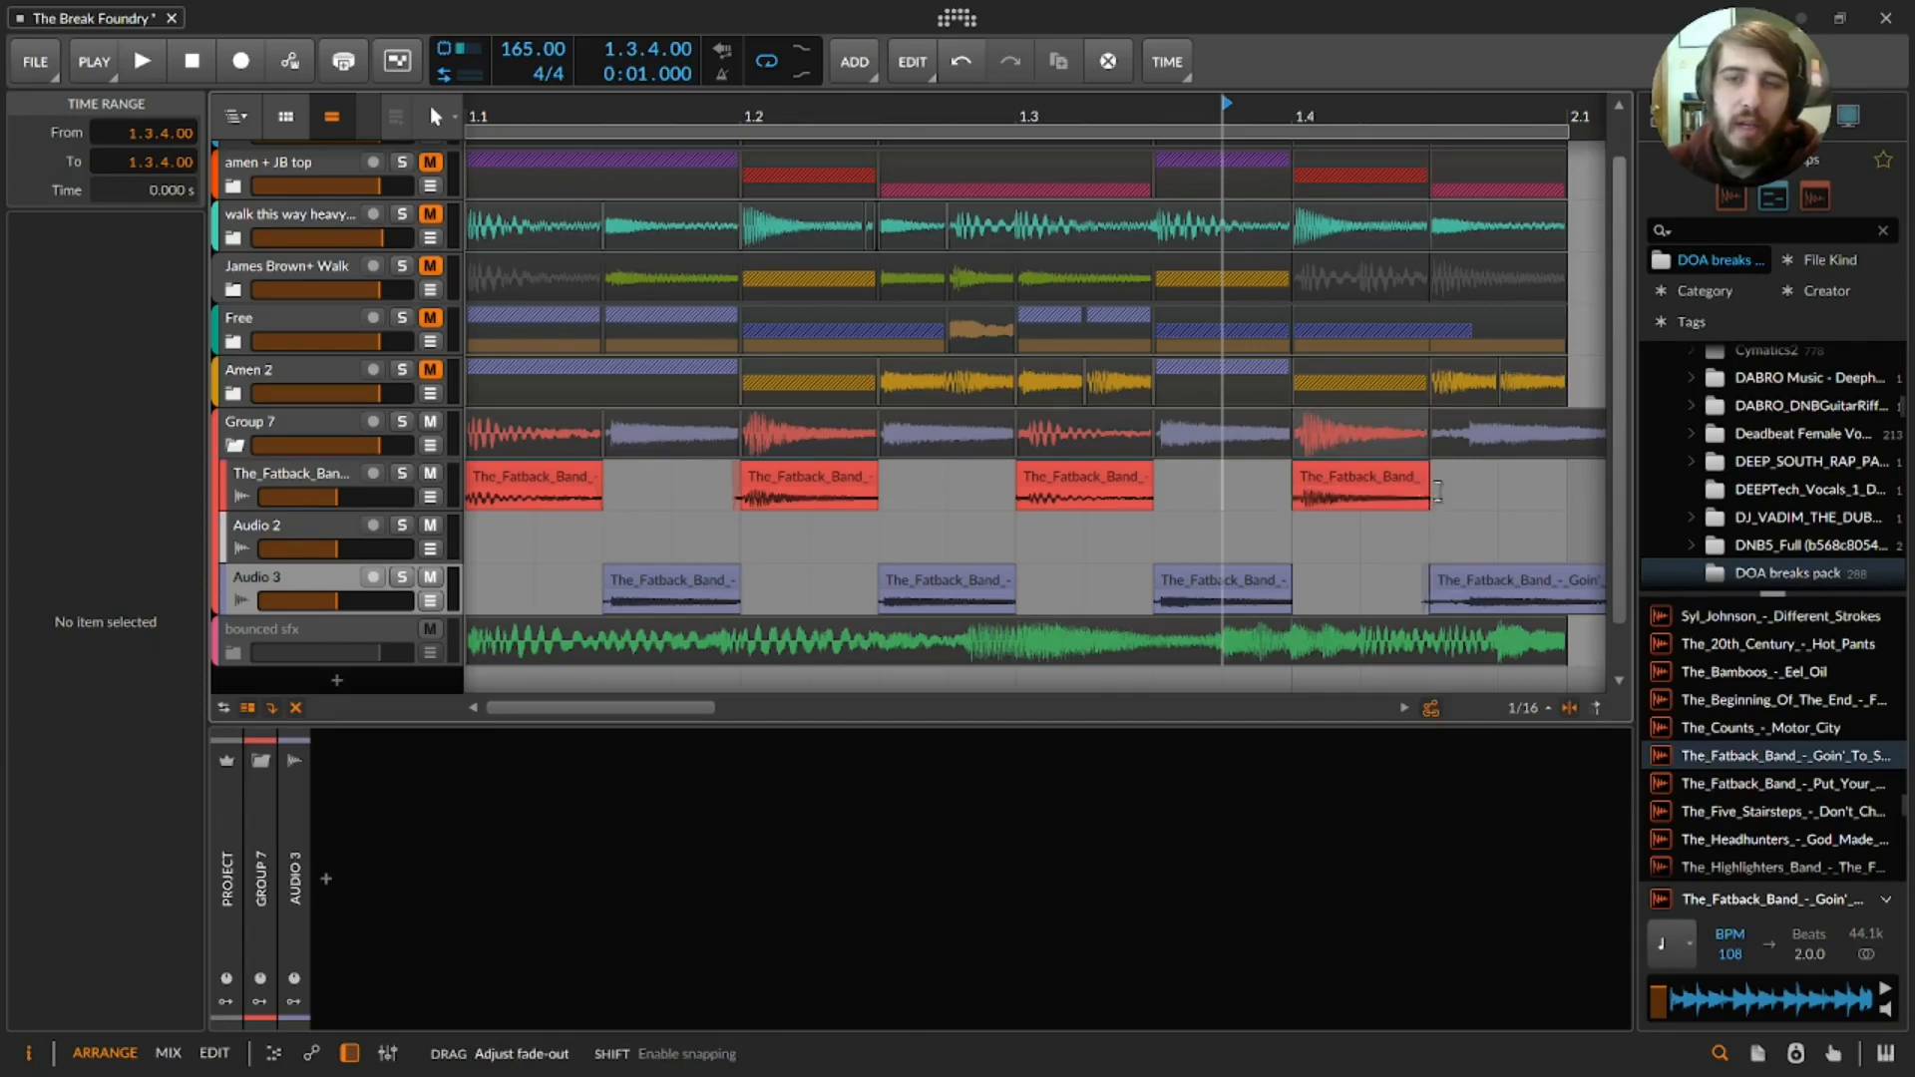
- Remove the fade-in from the Audio 3 slice at 1.4.3 and play back the sliced break
drag(1458, 130, 1312, 135)
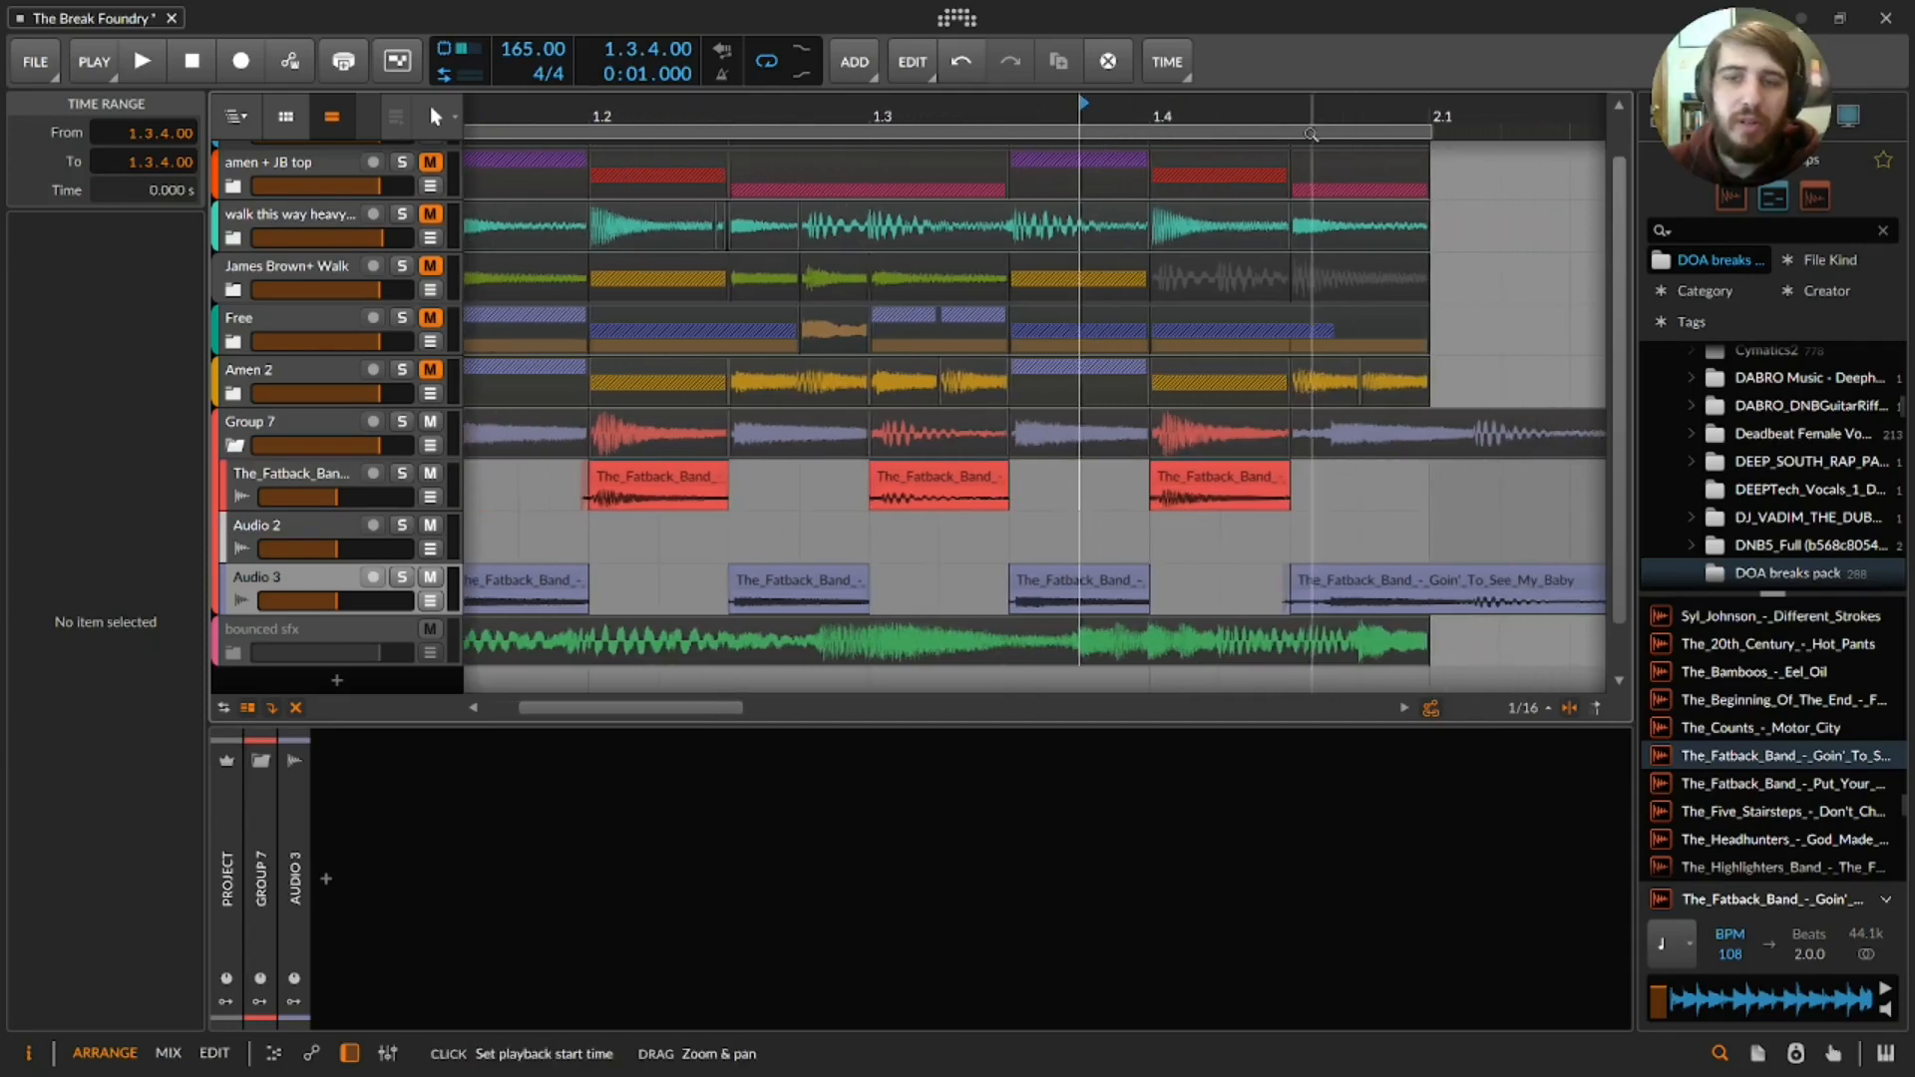
click(1473, 607)
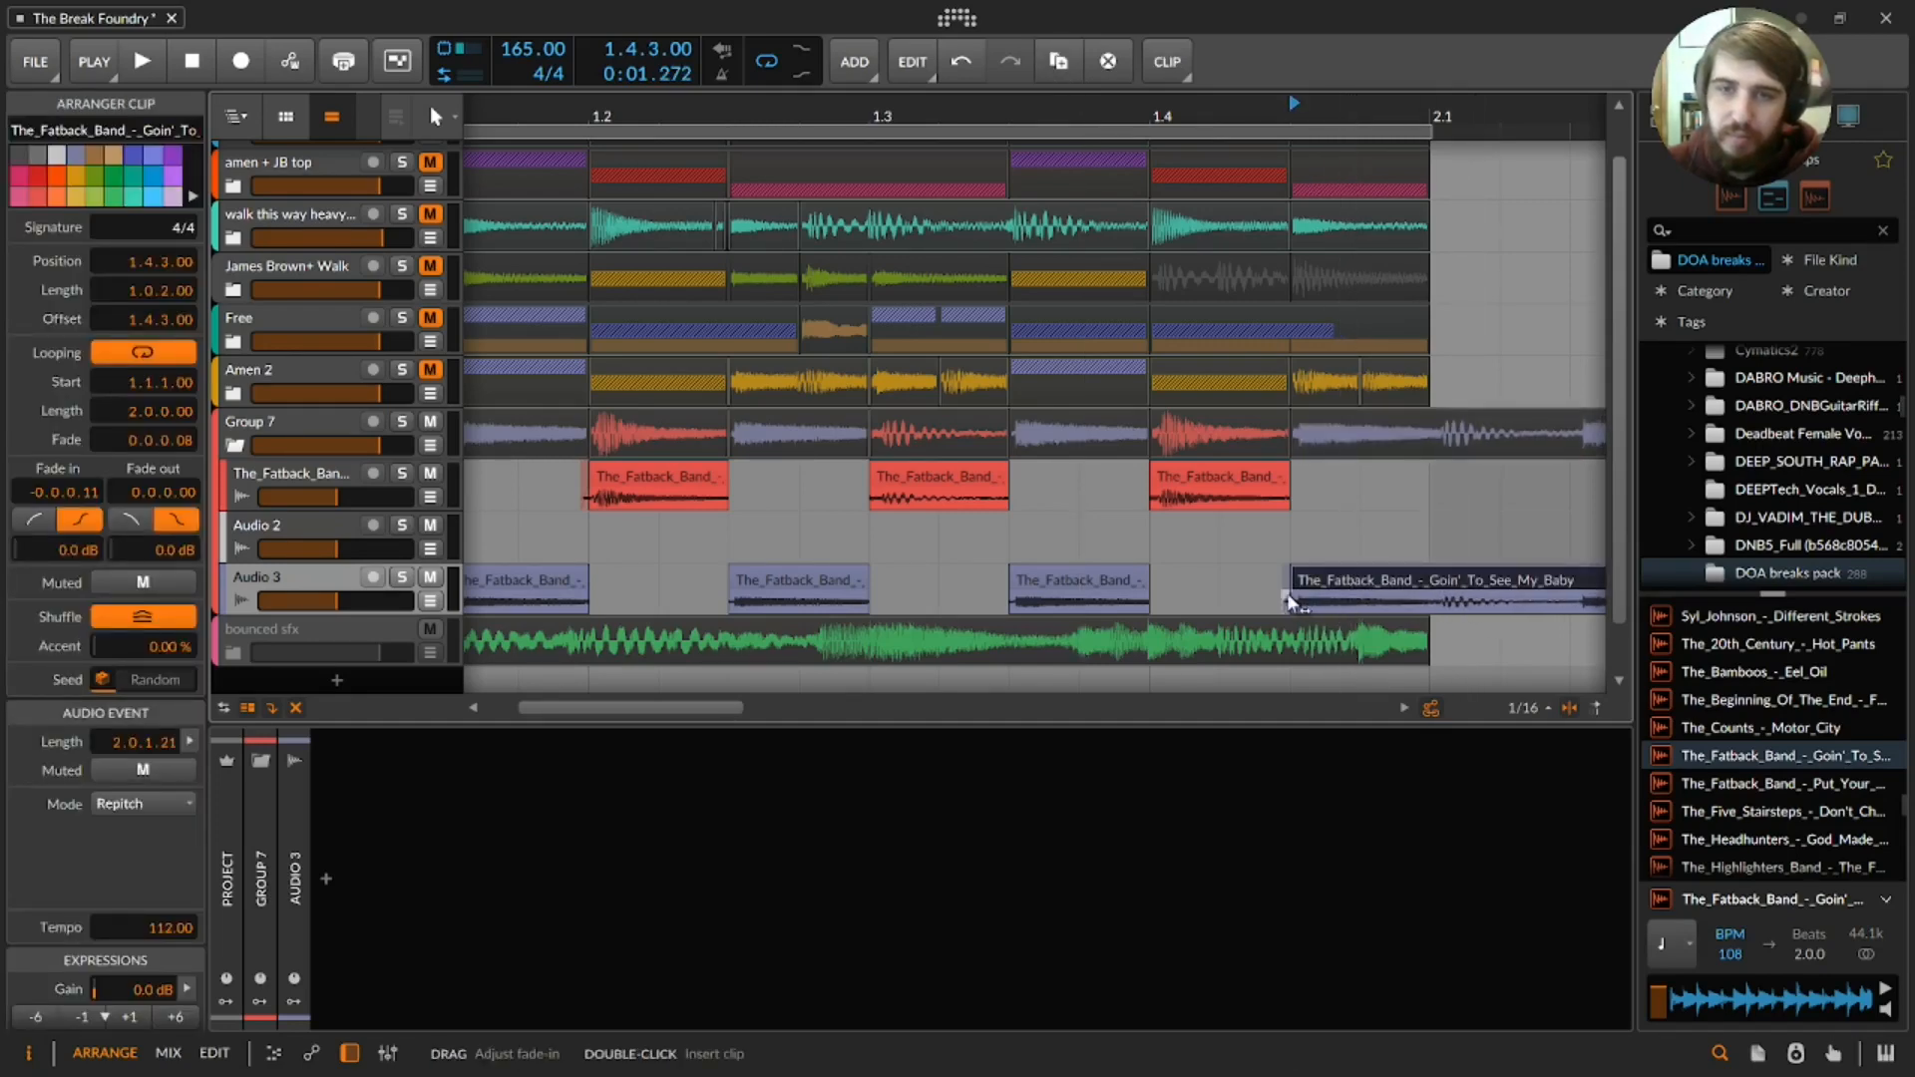
drag(1301, 605, 1307, 604)
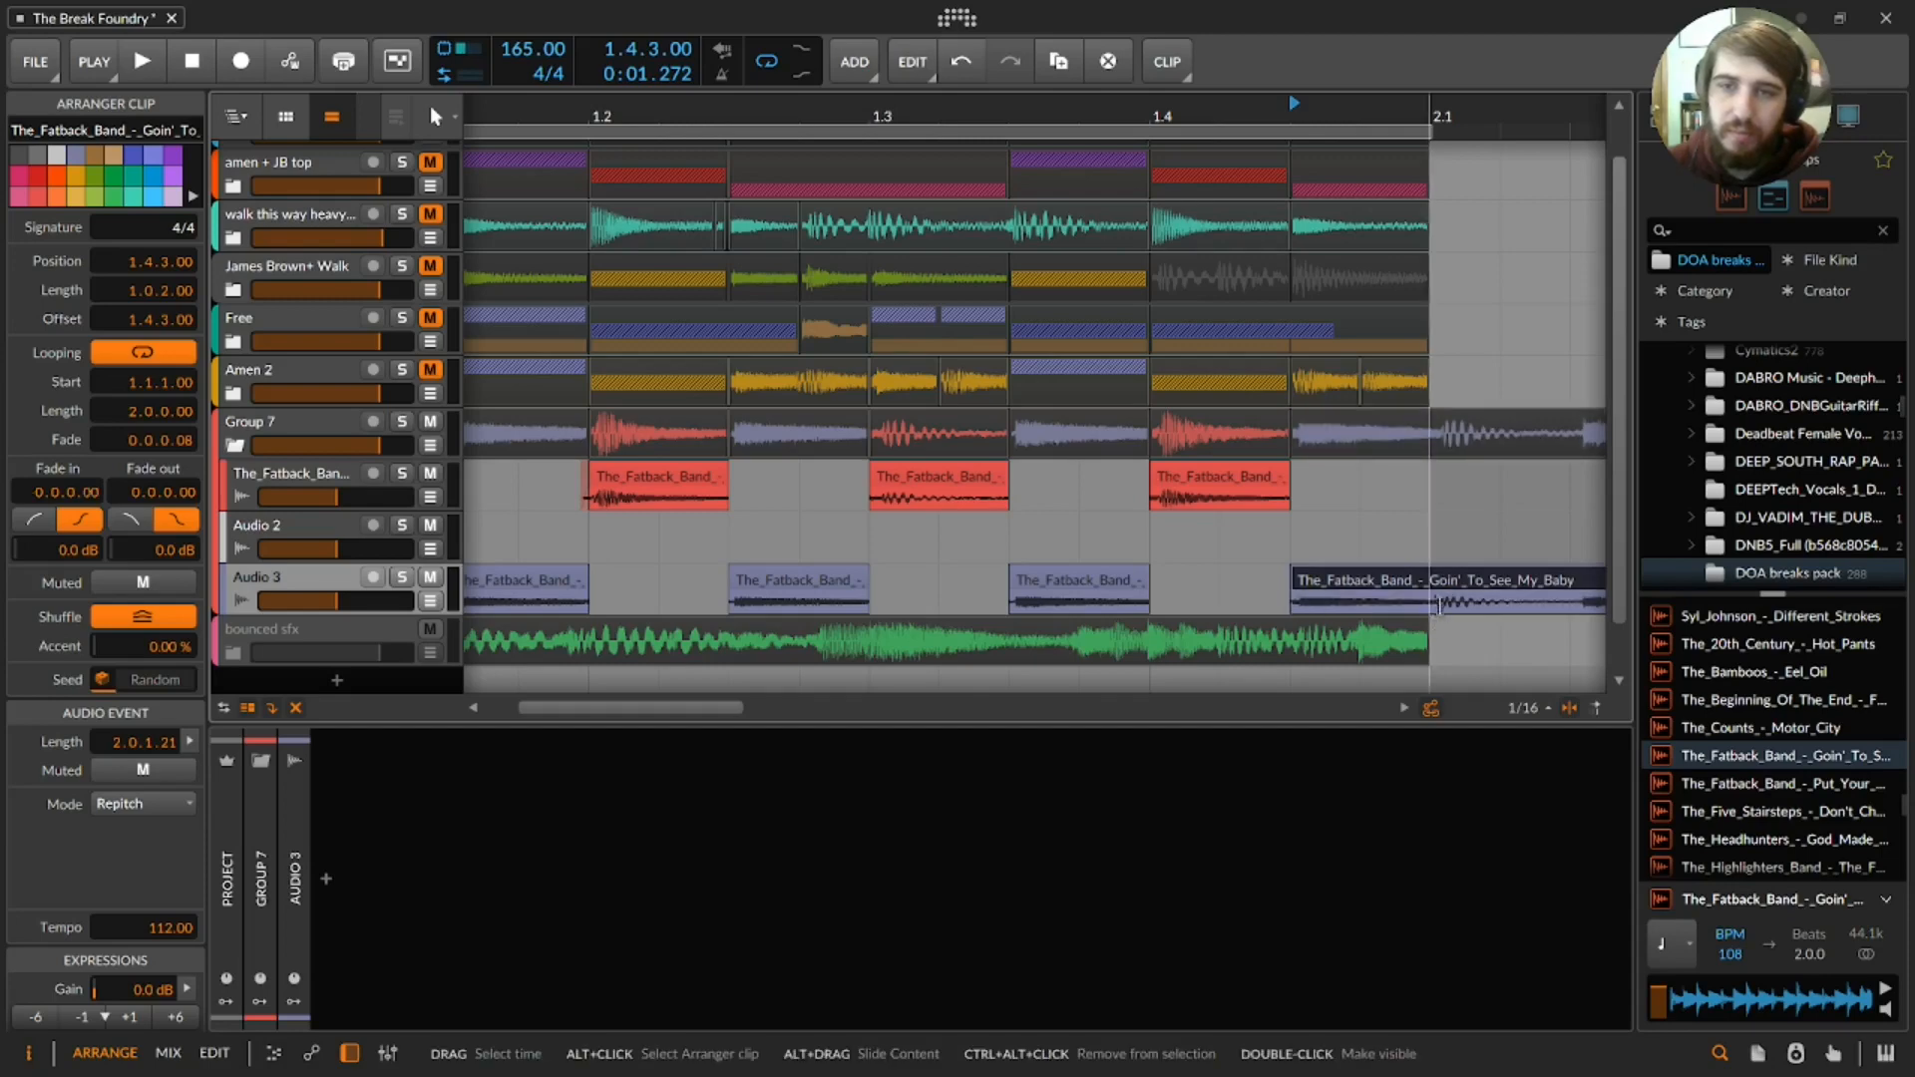
key(space)
drag(865, 113, 939, 184)
key(space)
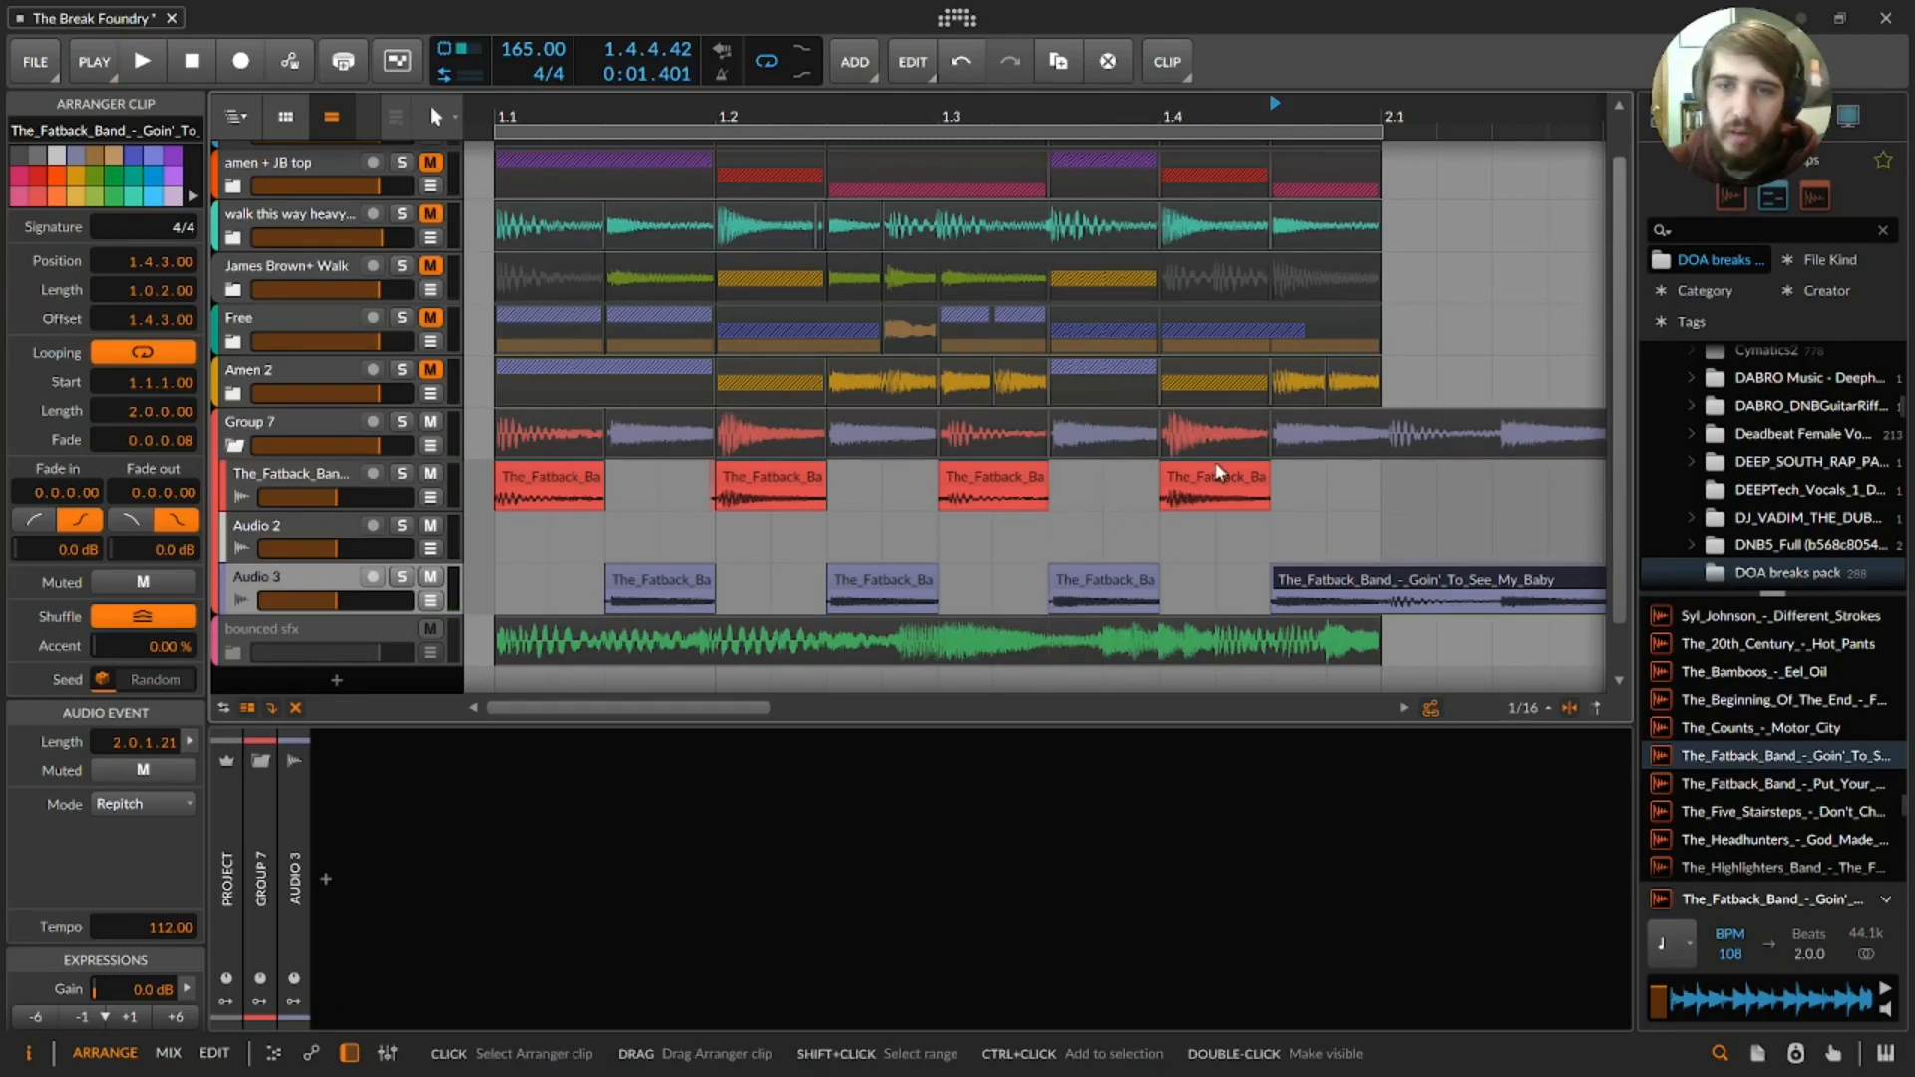
- Move the slices at 1.4 and 1.2 from the Fatback track to Audio 2
drag(1212, 470, 1213, 525)
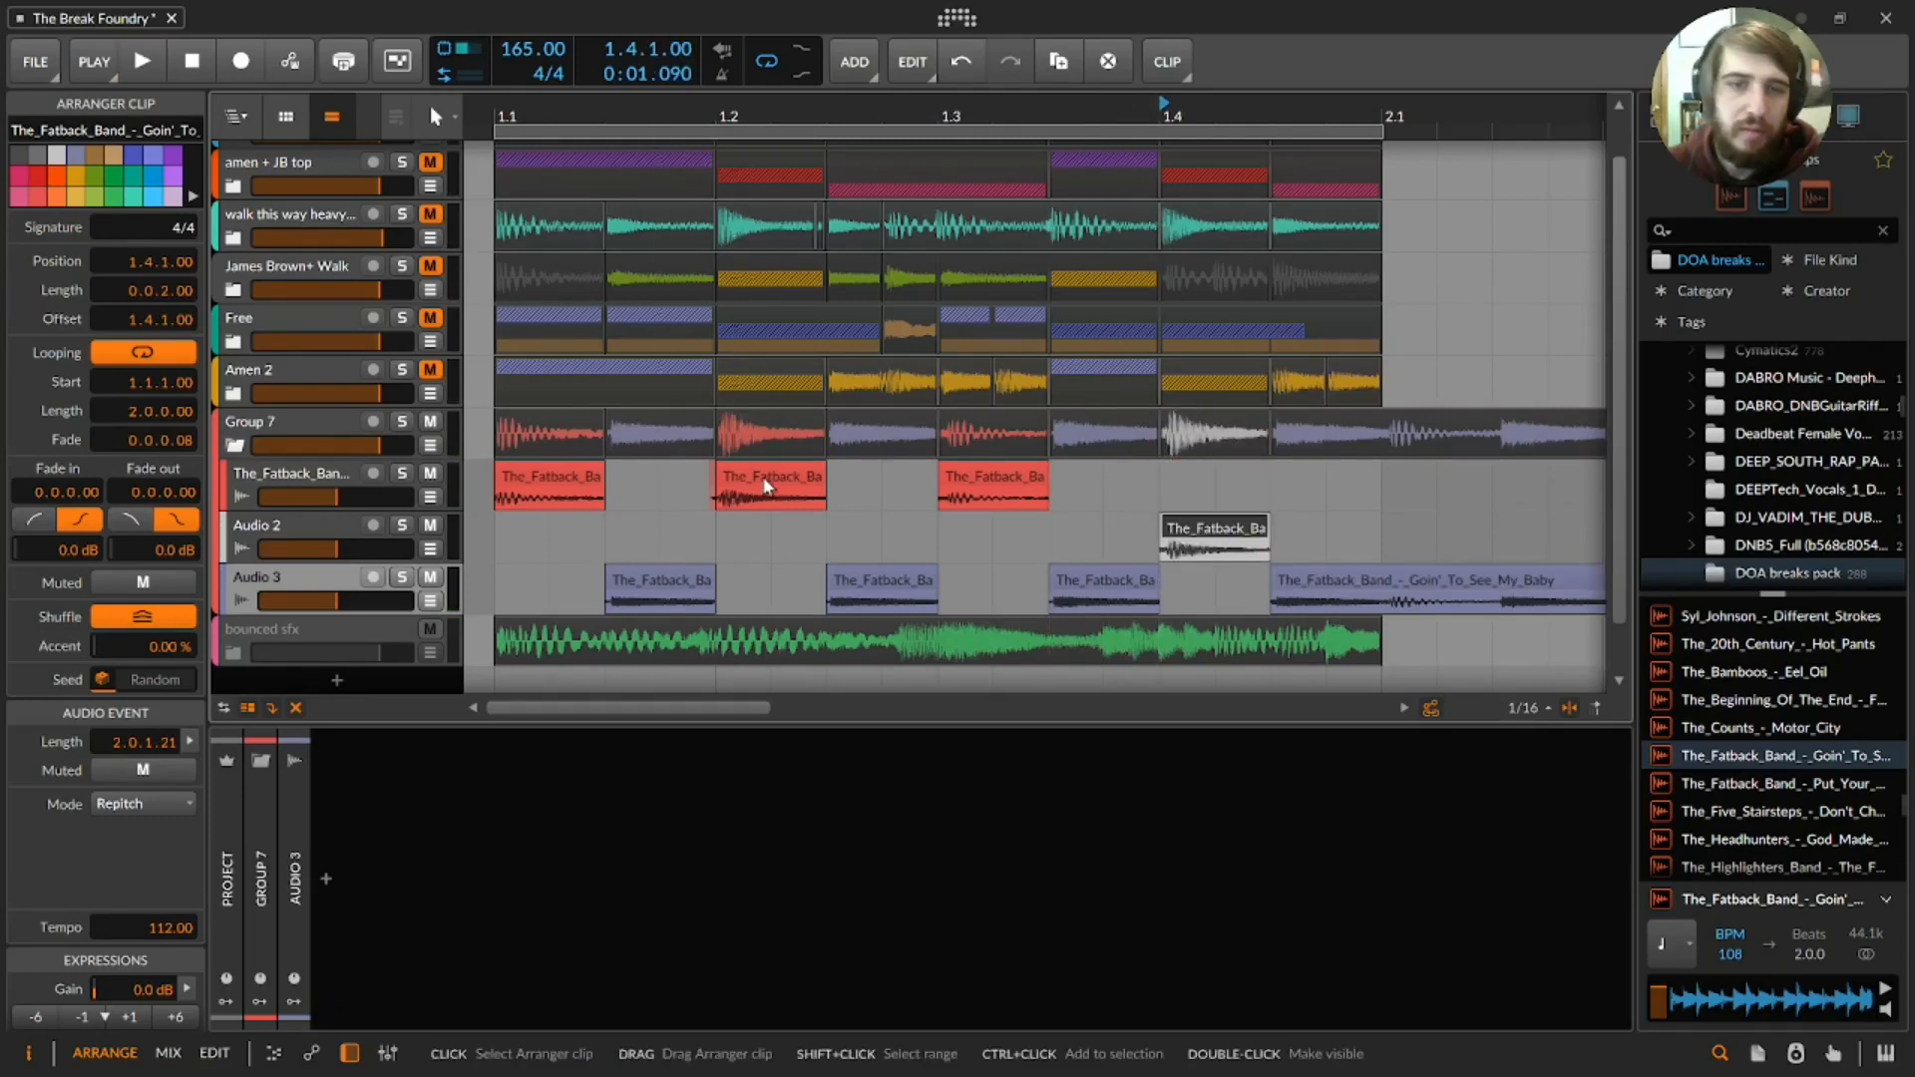
drag(766, 486, 768, 537)
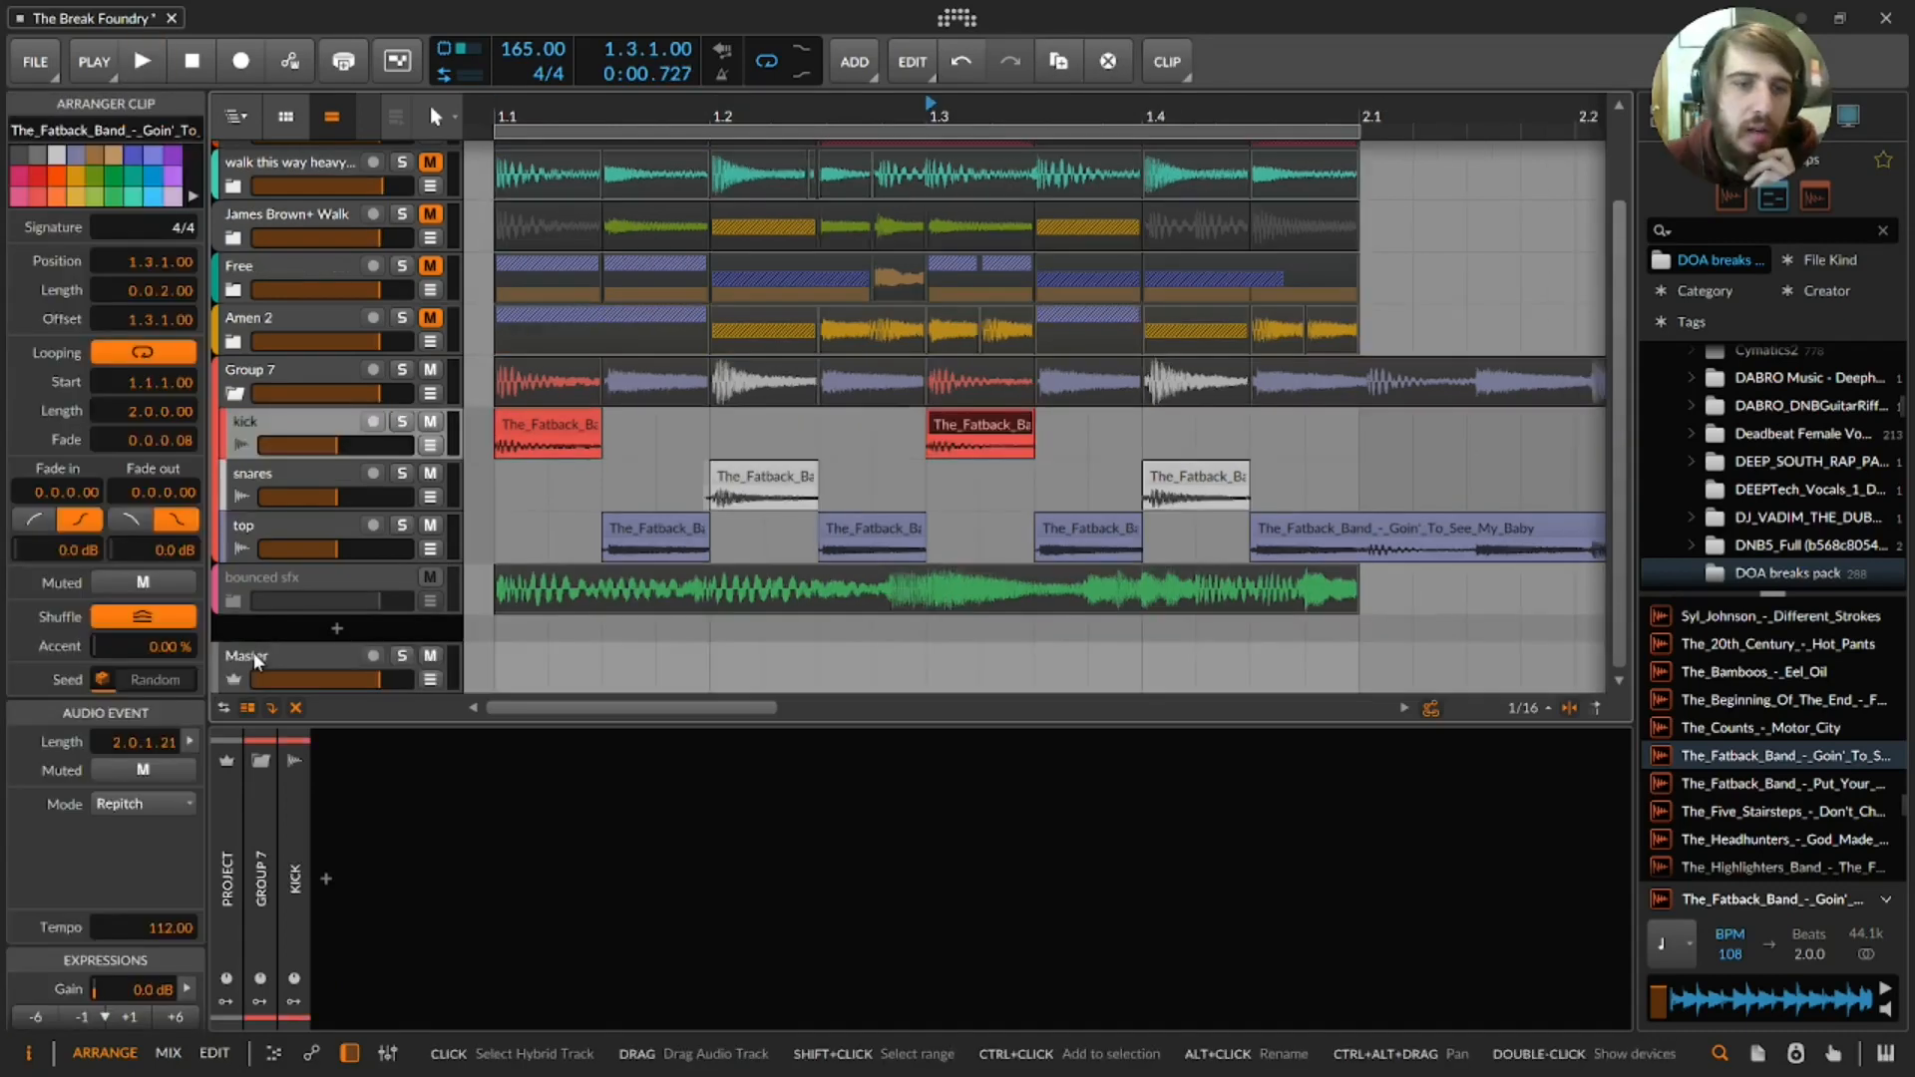
- Check the Master's spectrum in SPAN and add a Tool device to Group 7
click(257, 661)
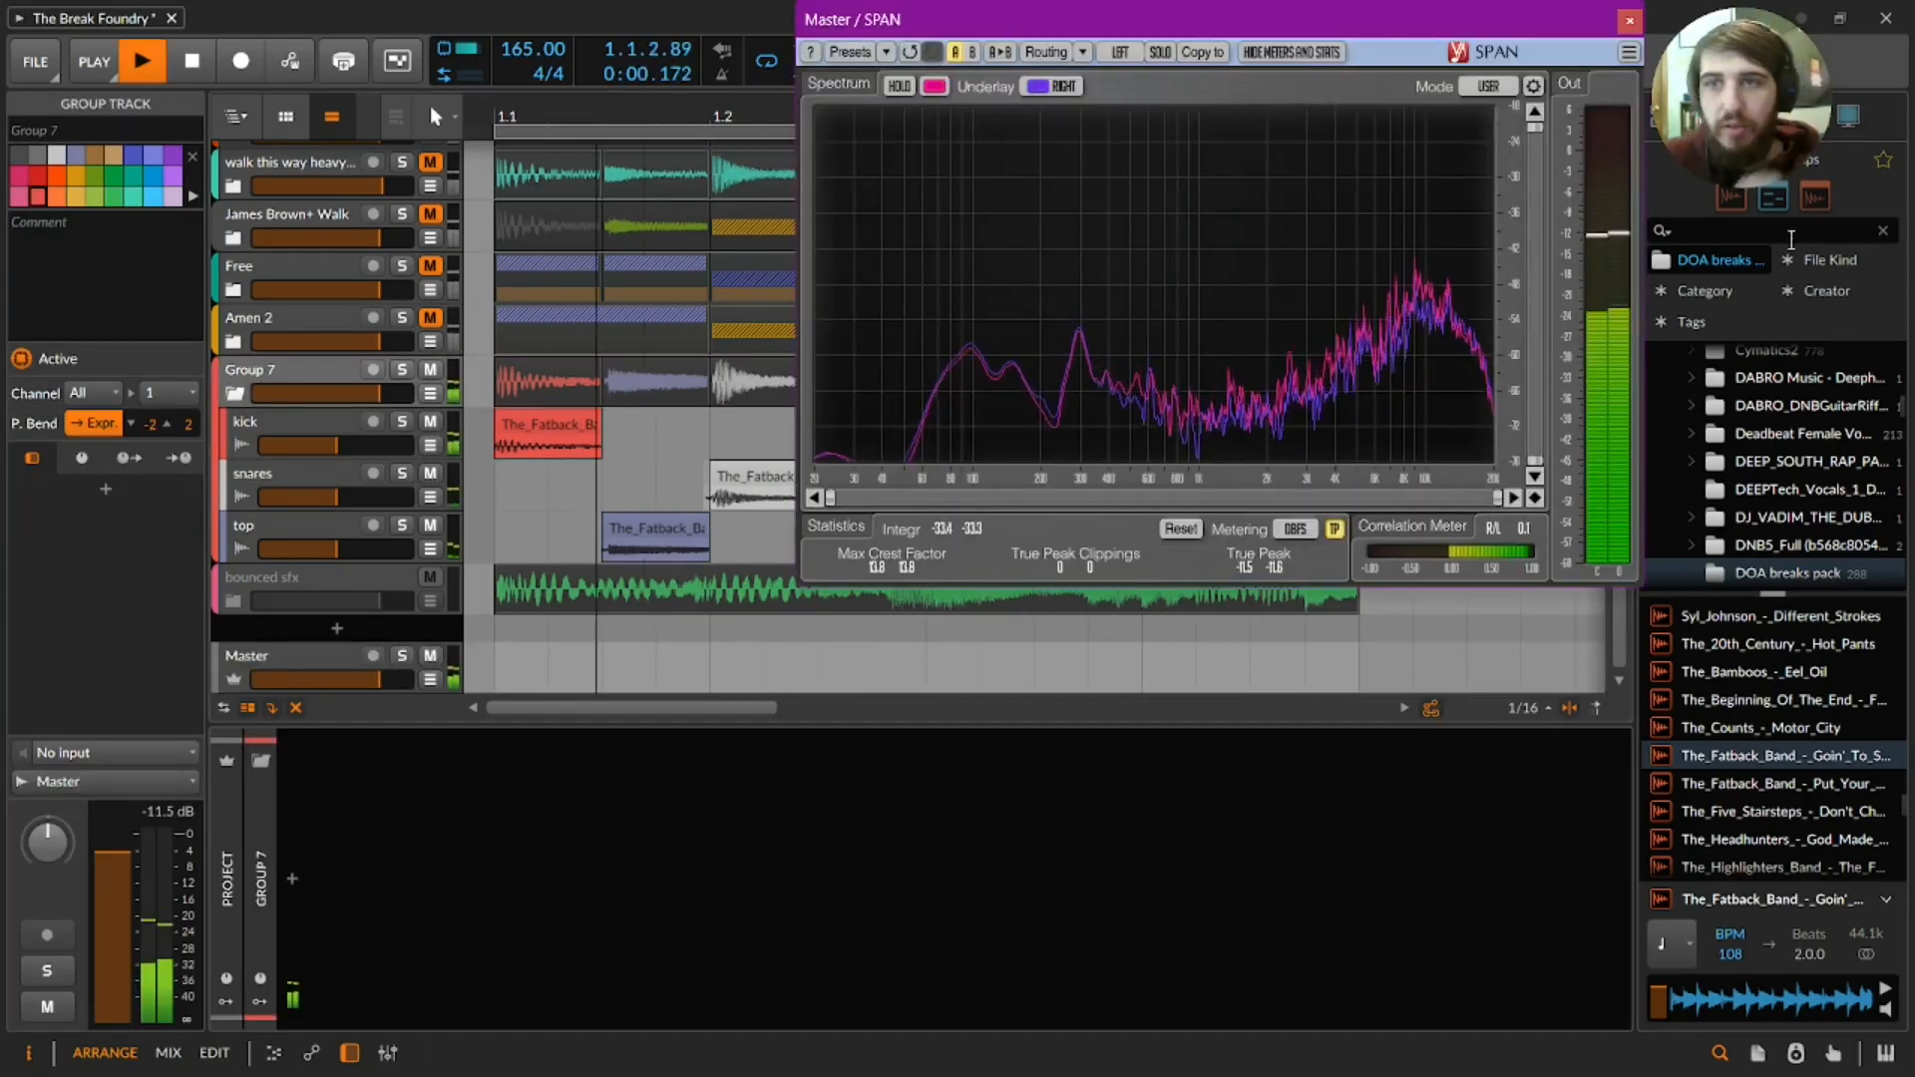
click(1788, 231)
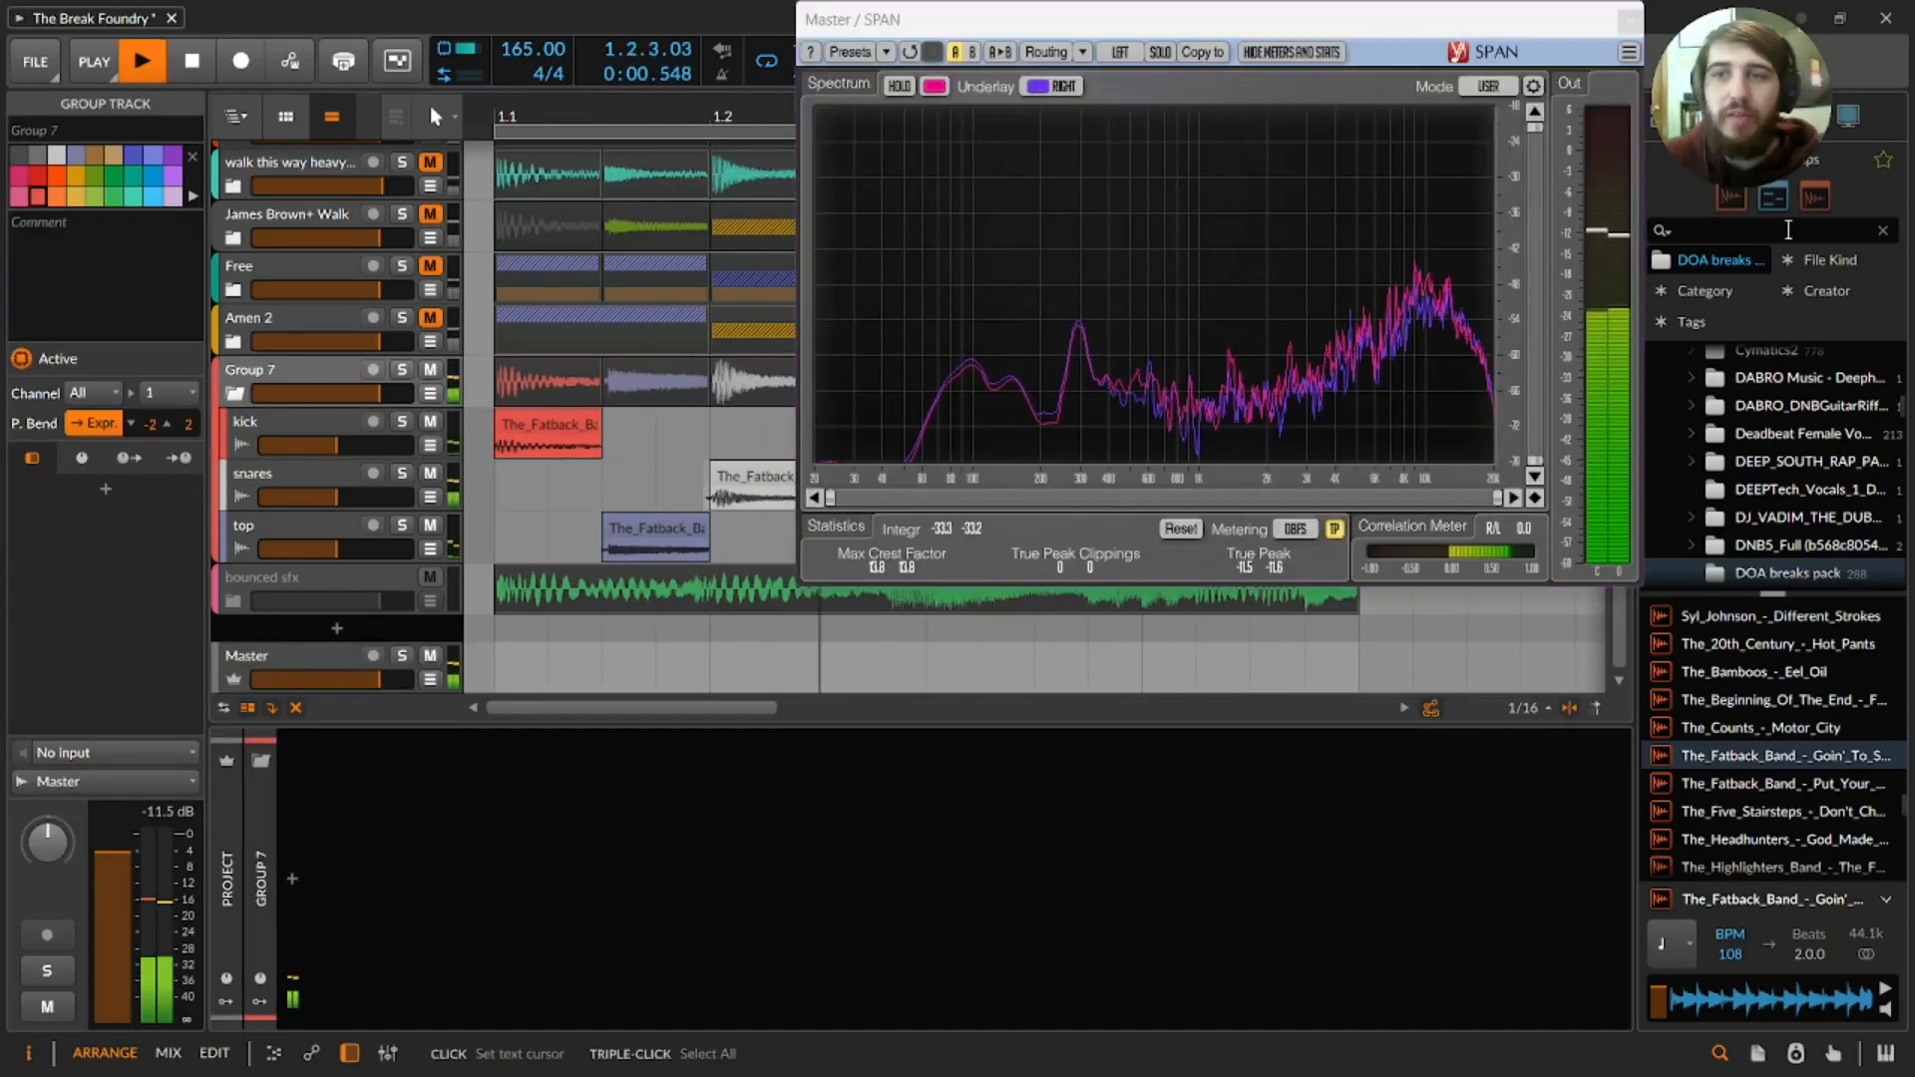
text(tool)
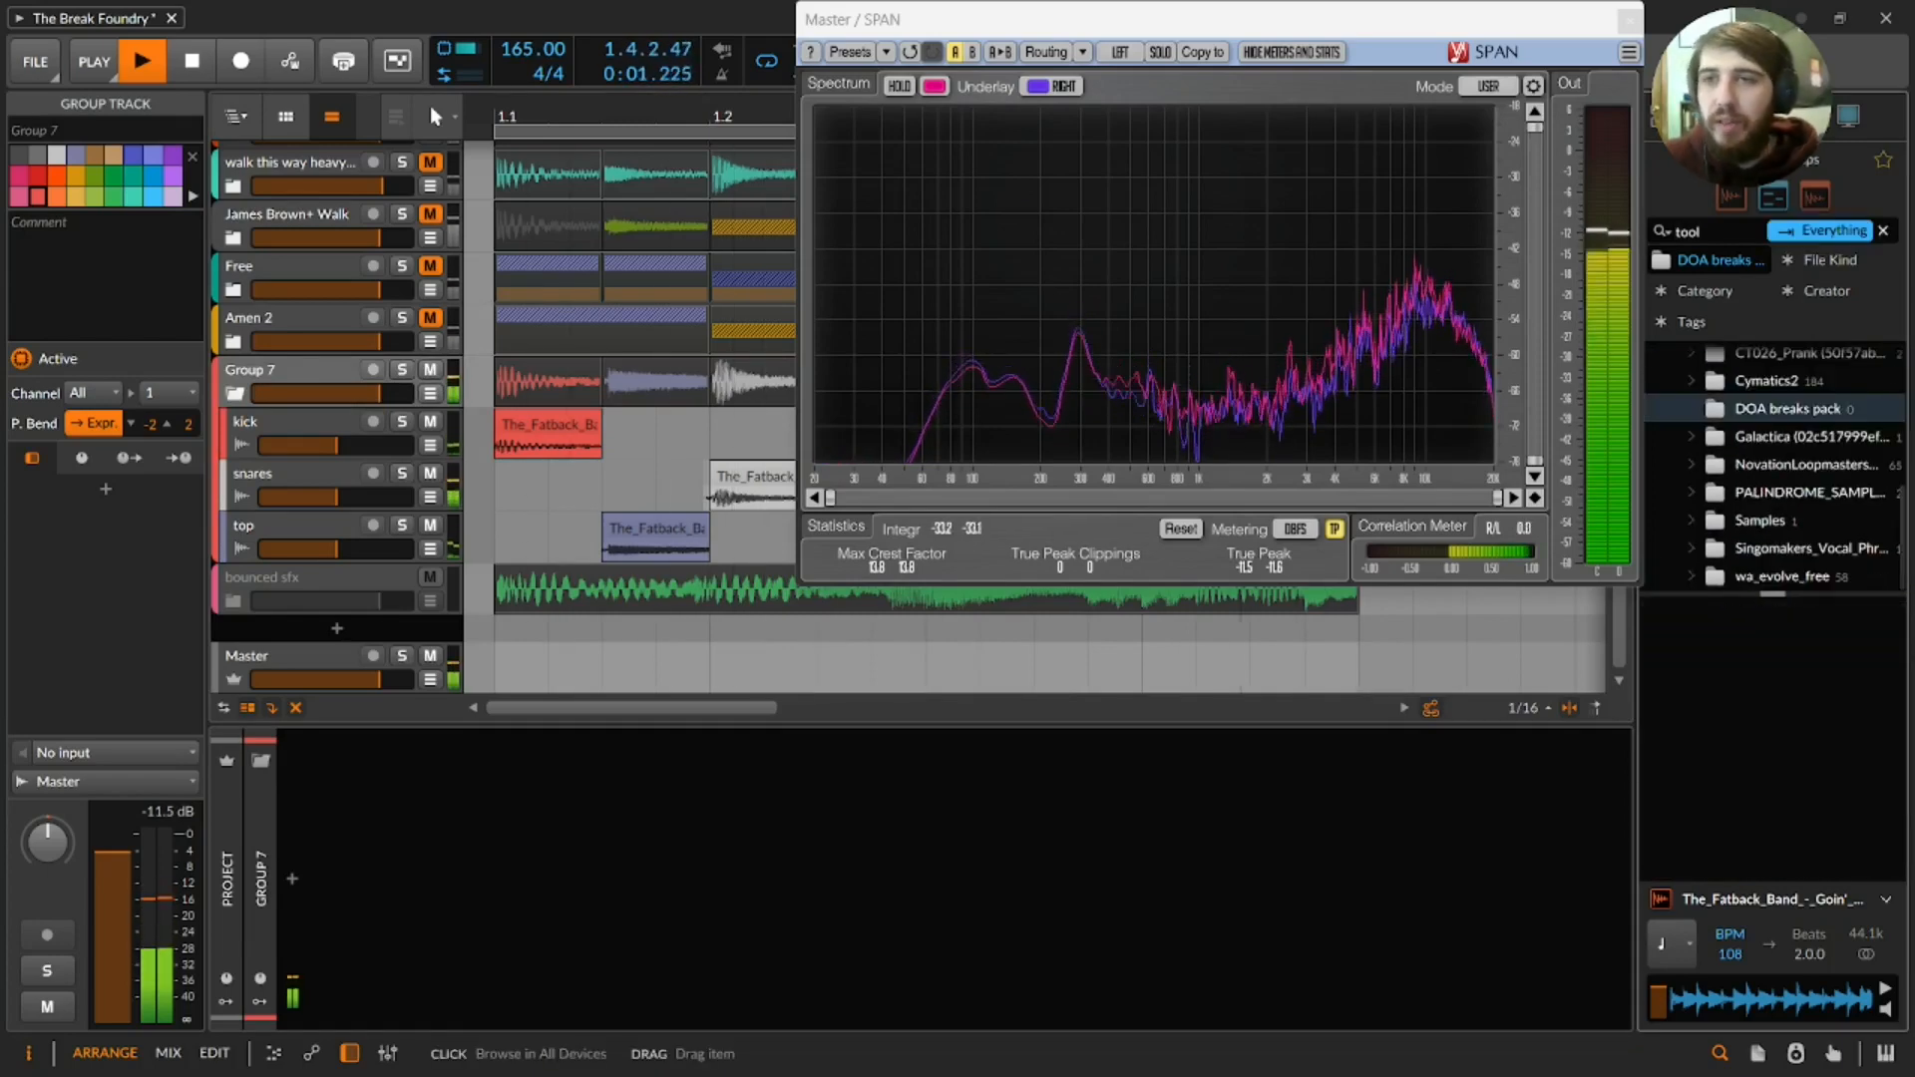
drag(1695, 613, 611, 955)
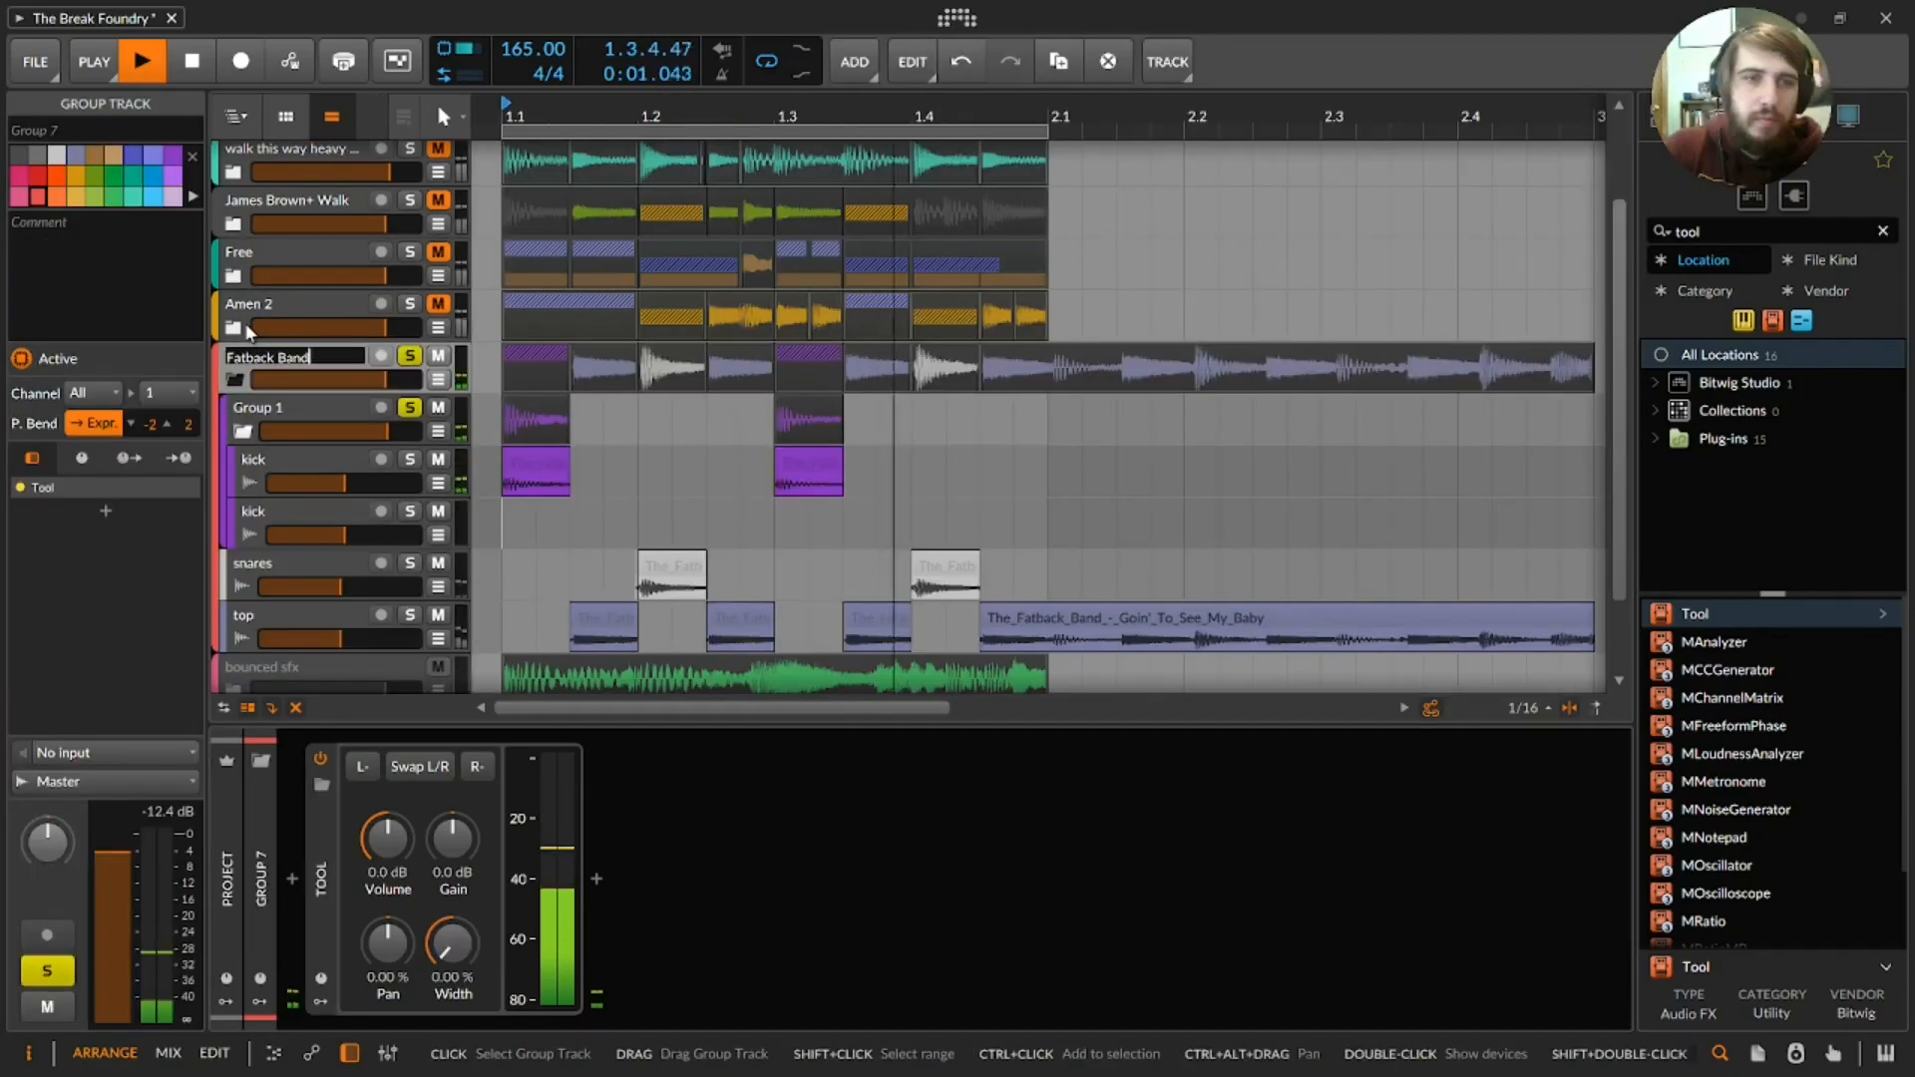
- Rename Group 7 as Fatback Band Baby
text(Band Bay)
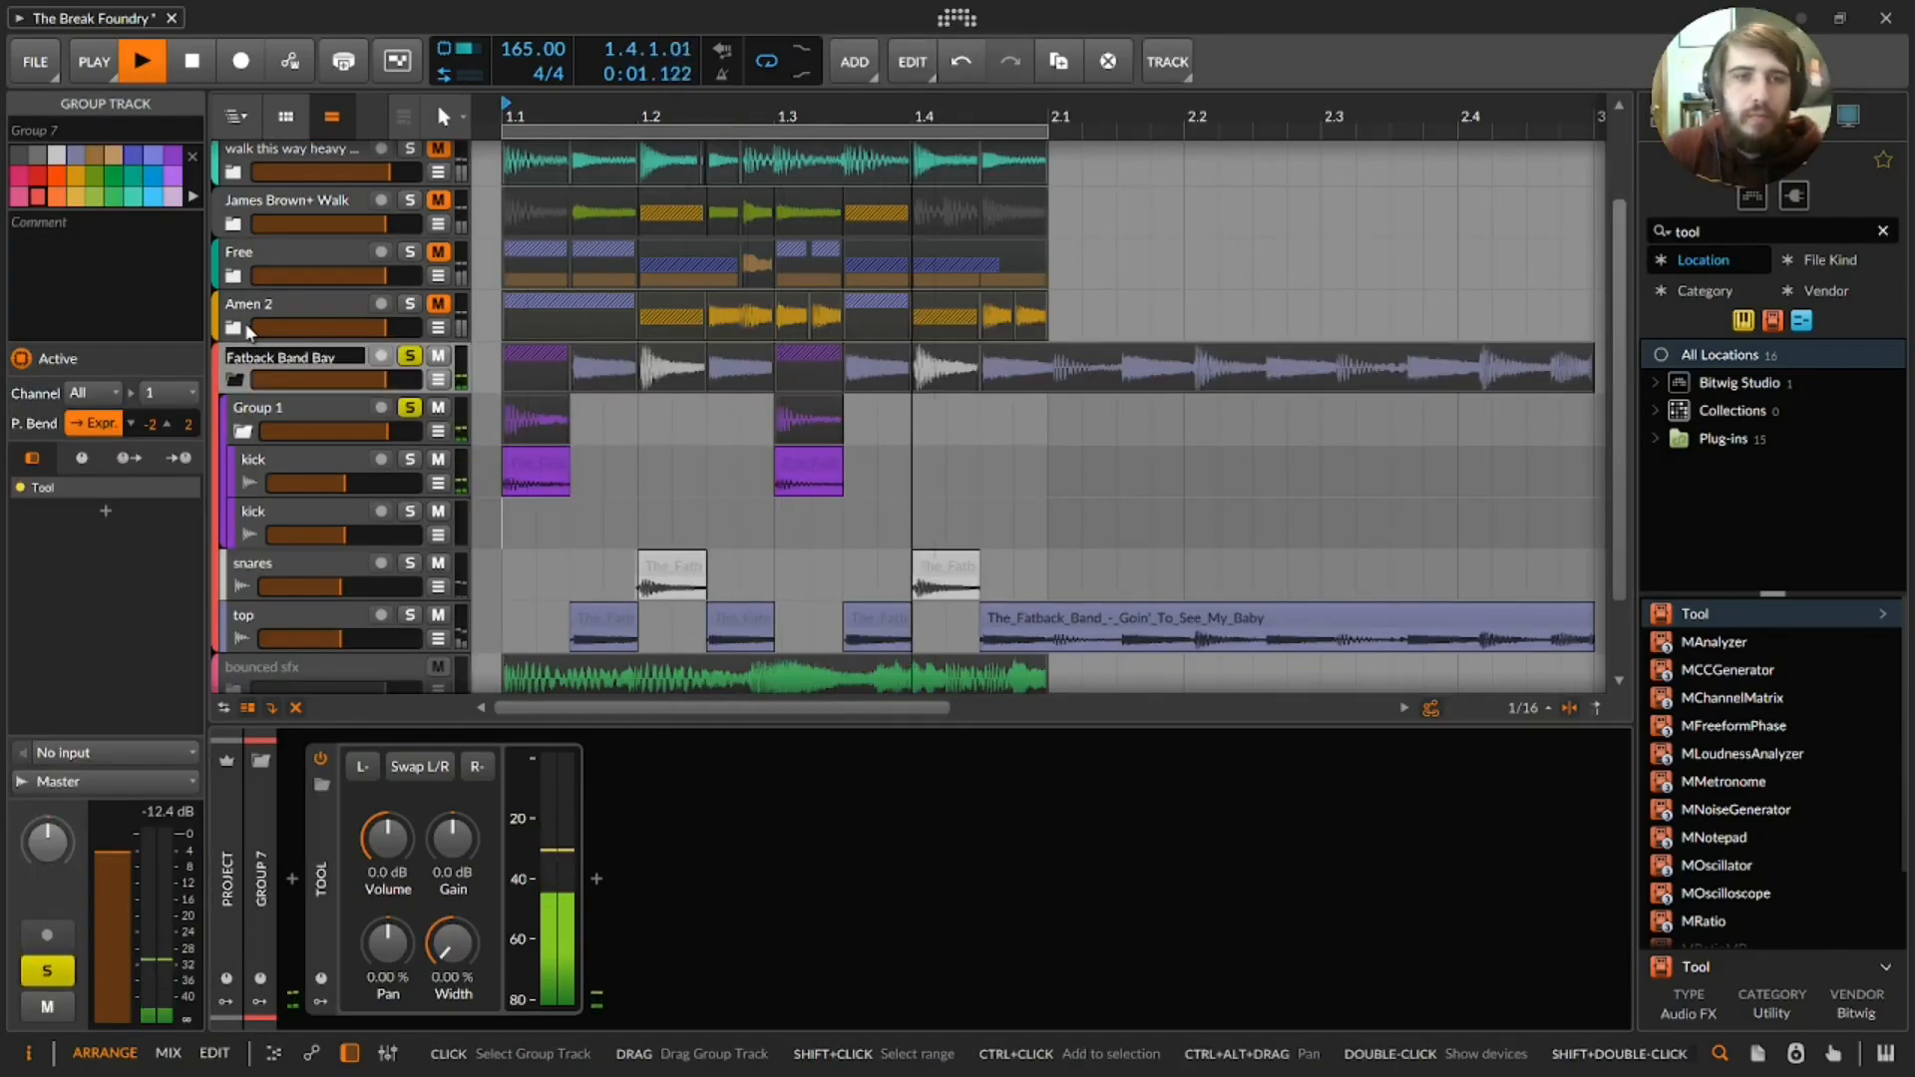
text(by)
key(Return)
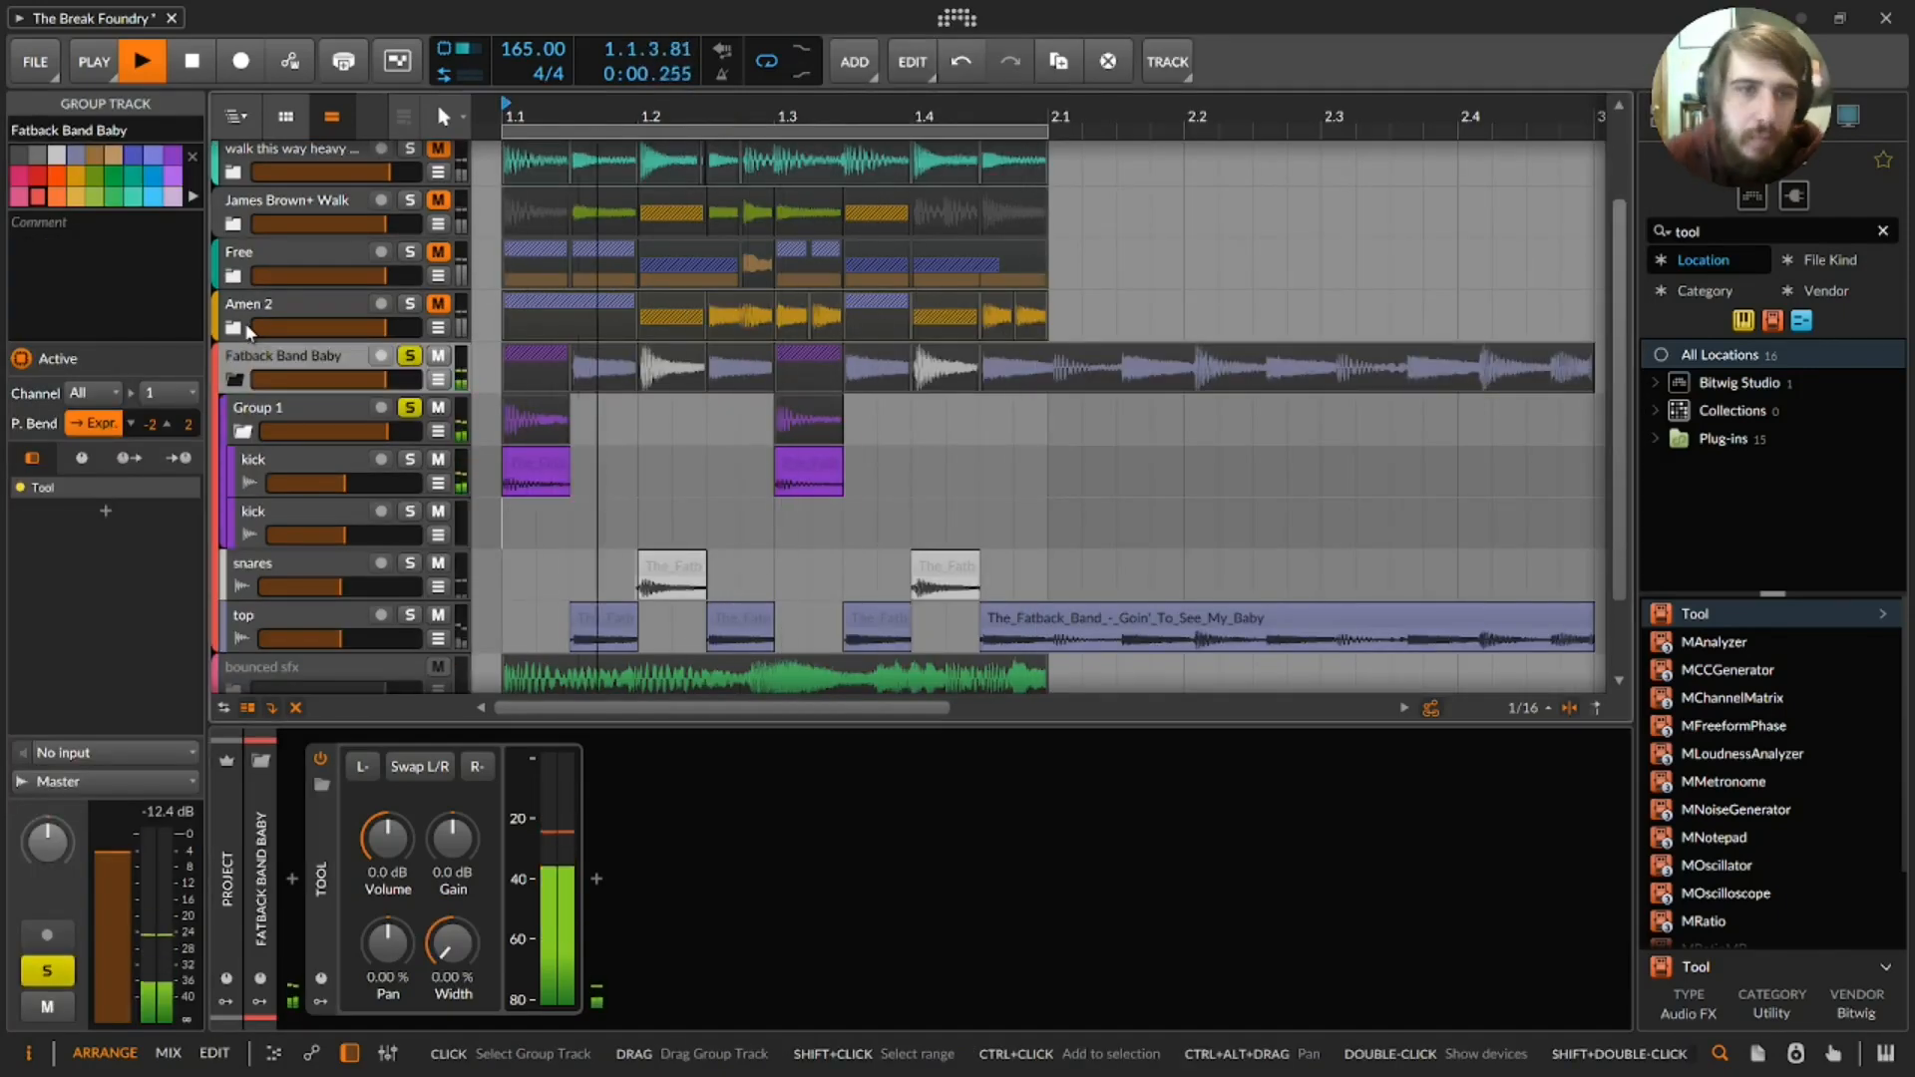
scroll(329, 379, down, 3)
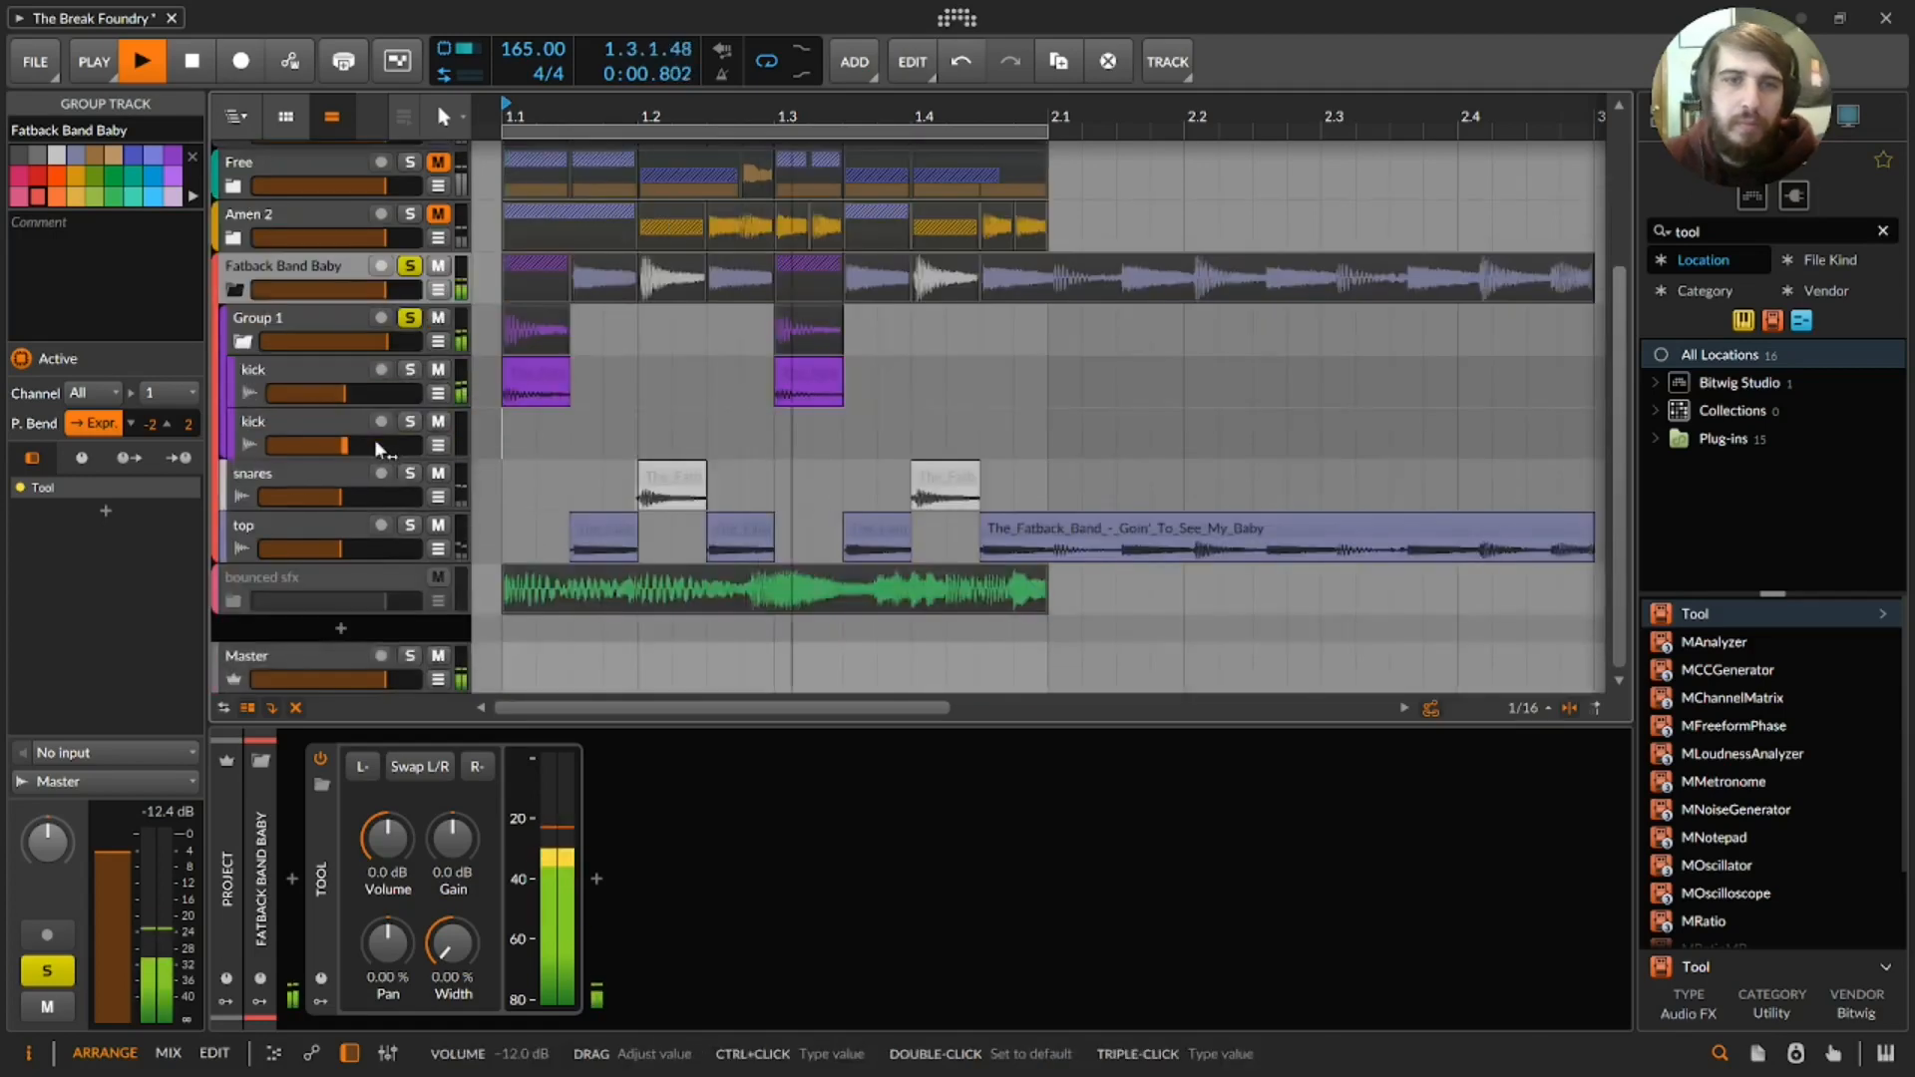
- Audition the soloed kick group from 1.3 and from the start of the bar
key(space)
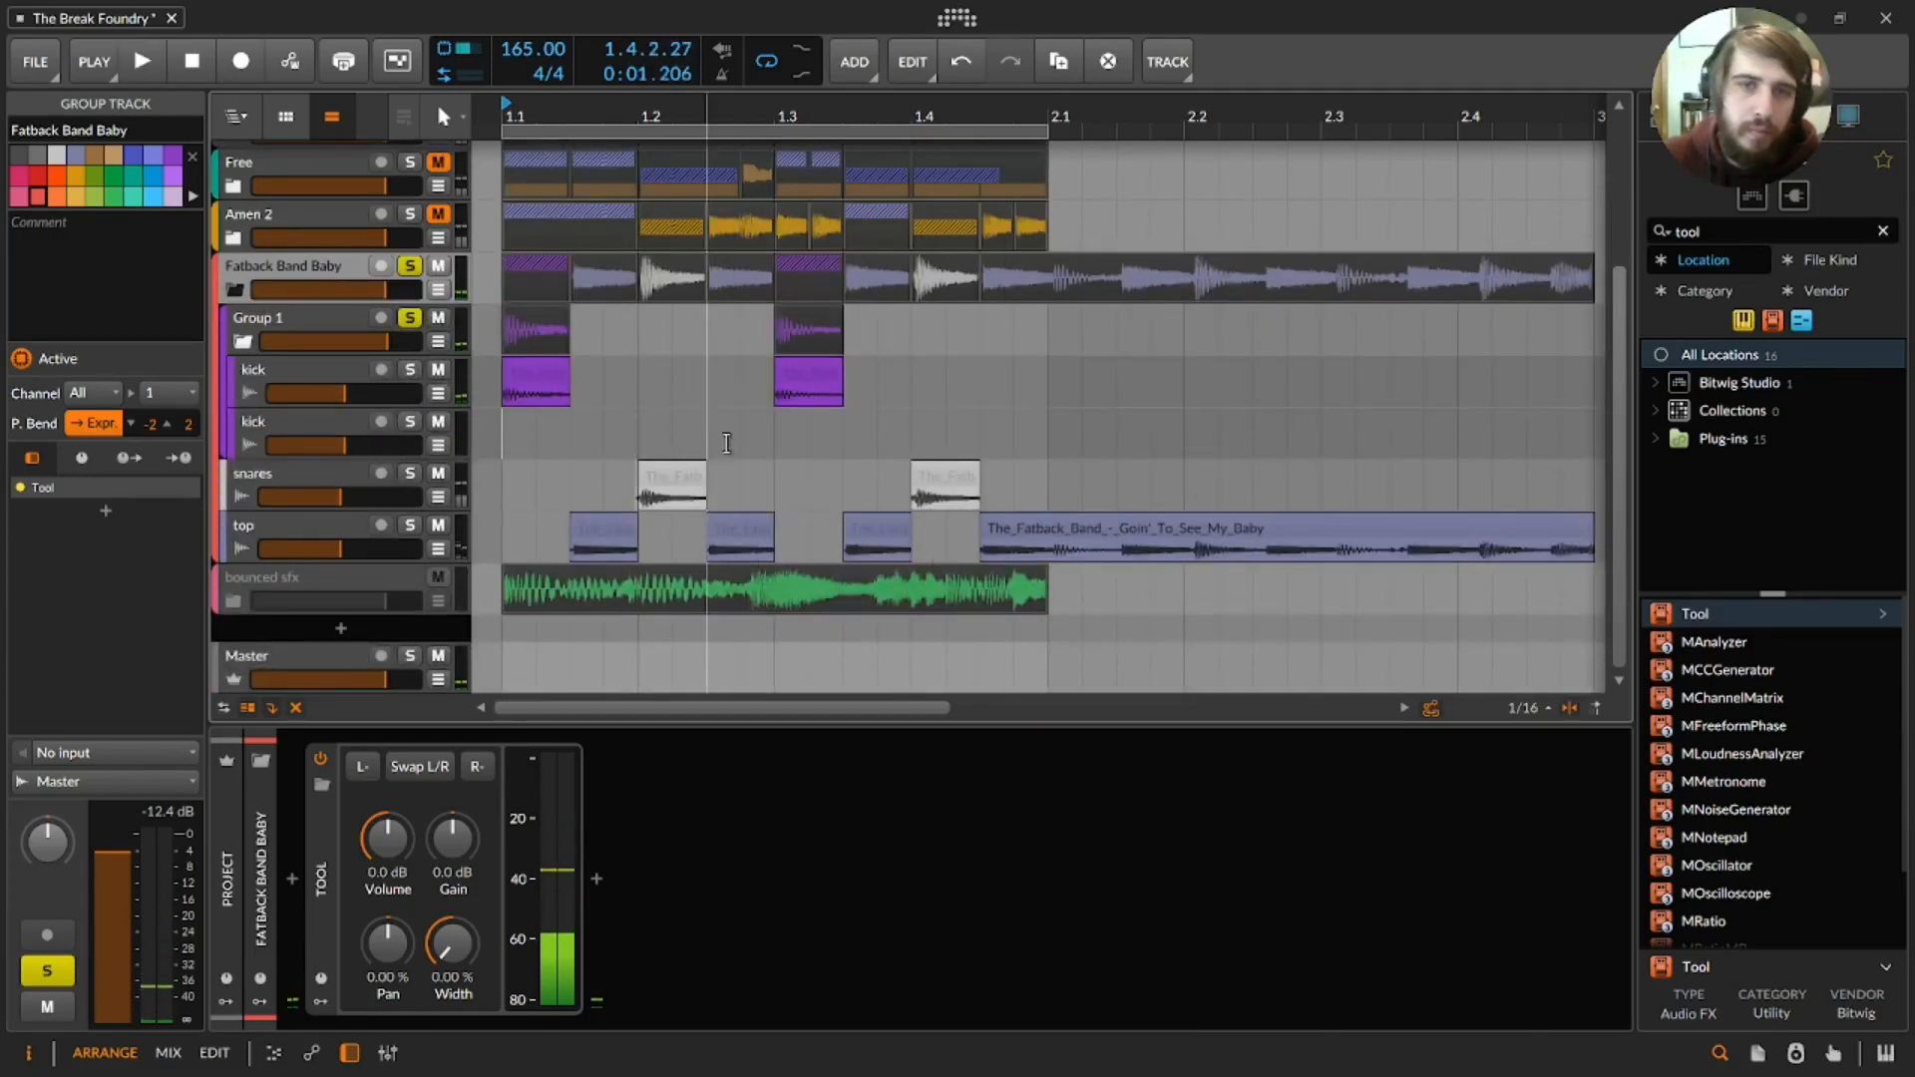
click(770, 473)
click(770, 473)
key(space)
key(space)
click(507, 431)
key(space)
key(space)
- Copy the kick slices at 1.1 and 1.3 onto the second kick track in Group 1
drag(572, 394, 503, 335)
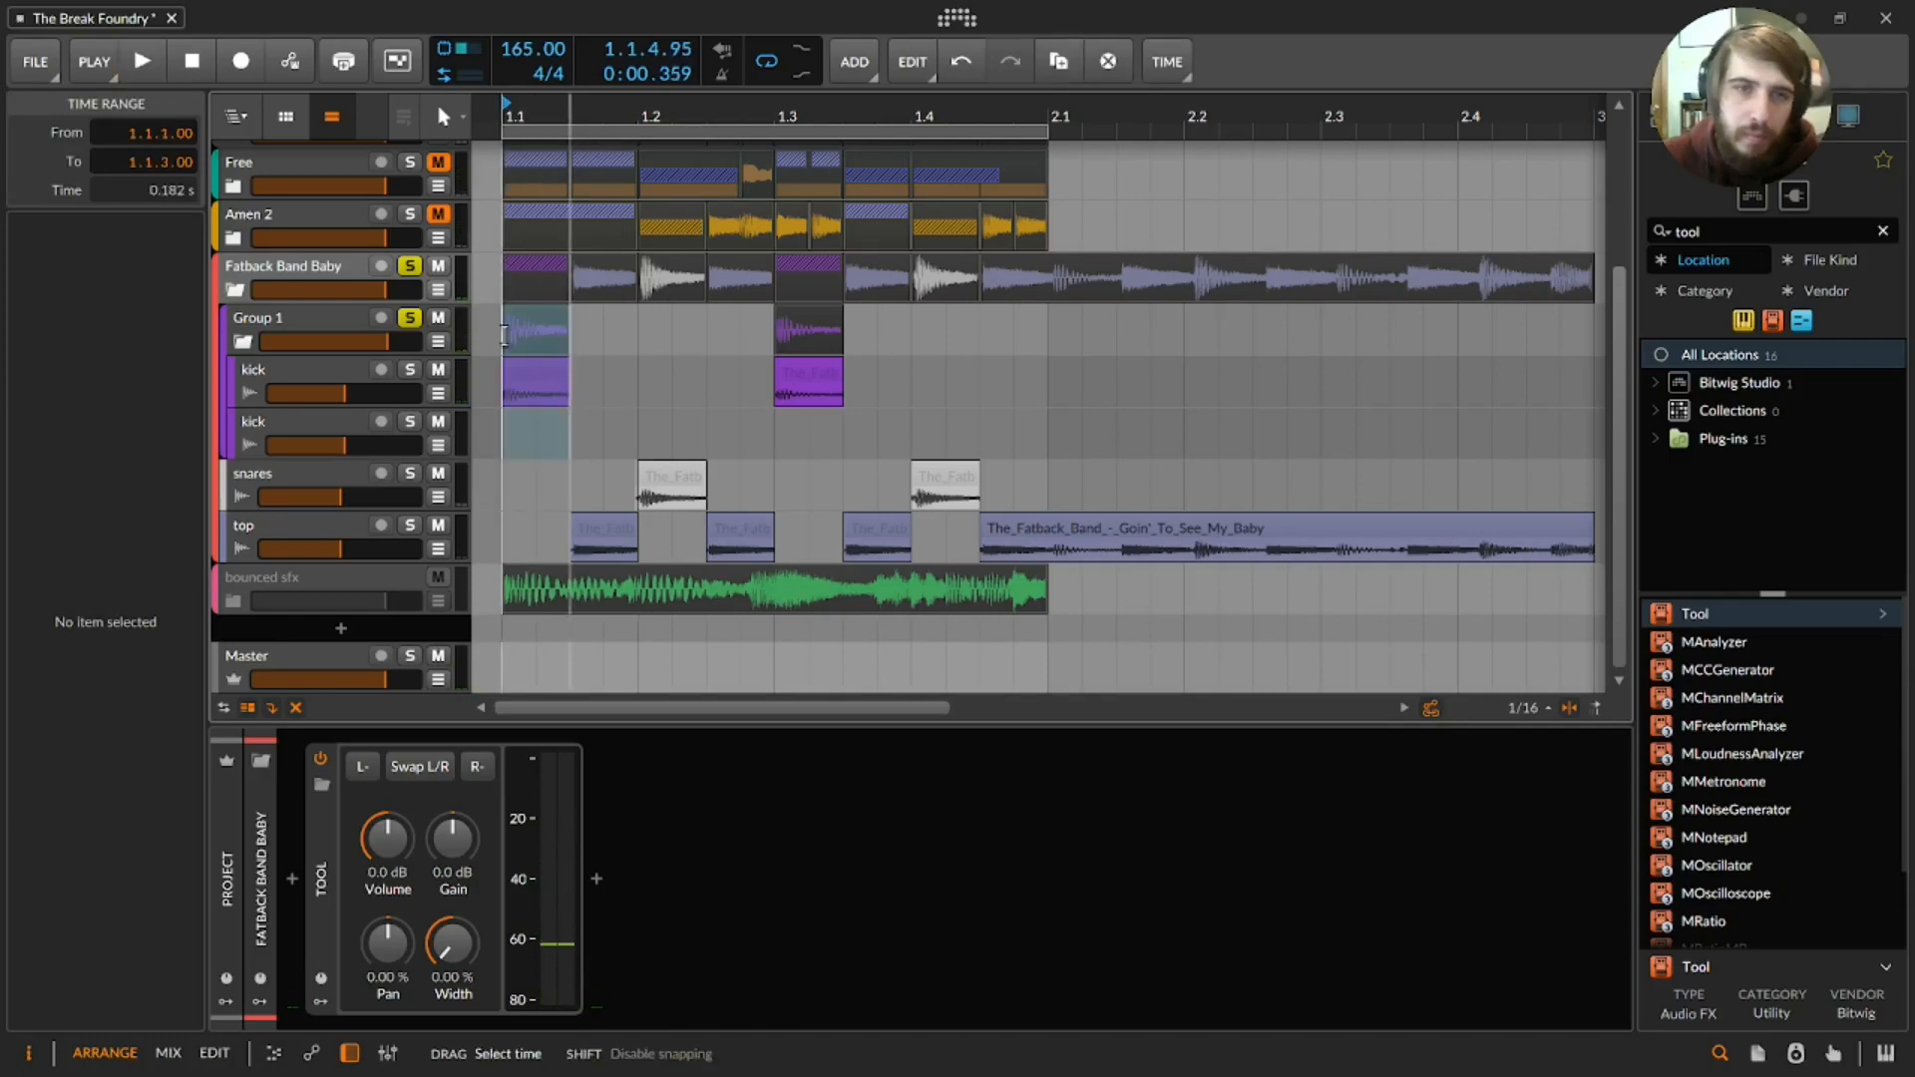
click(773, 382)
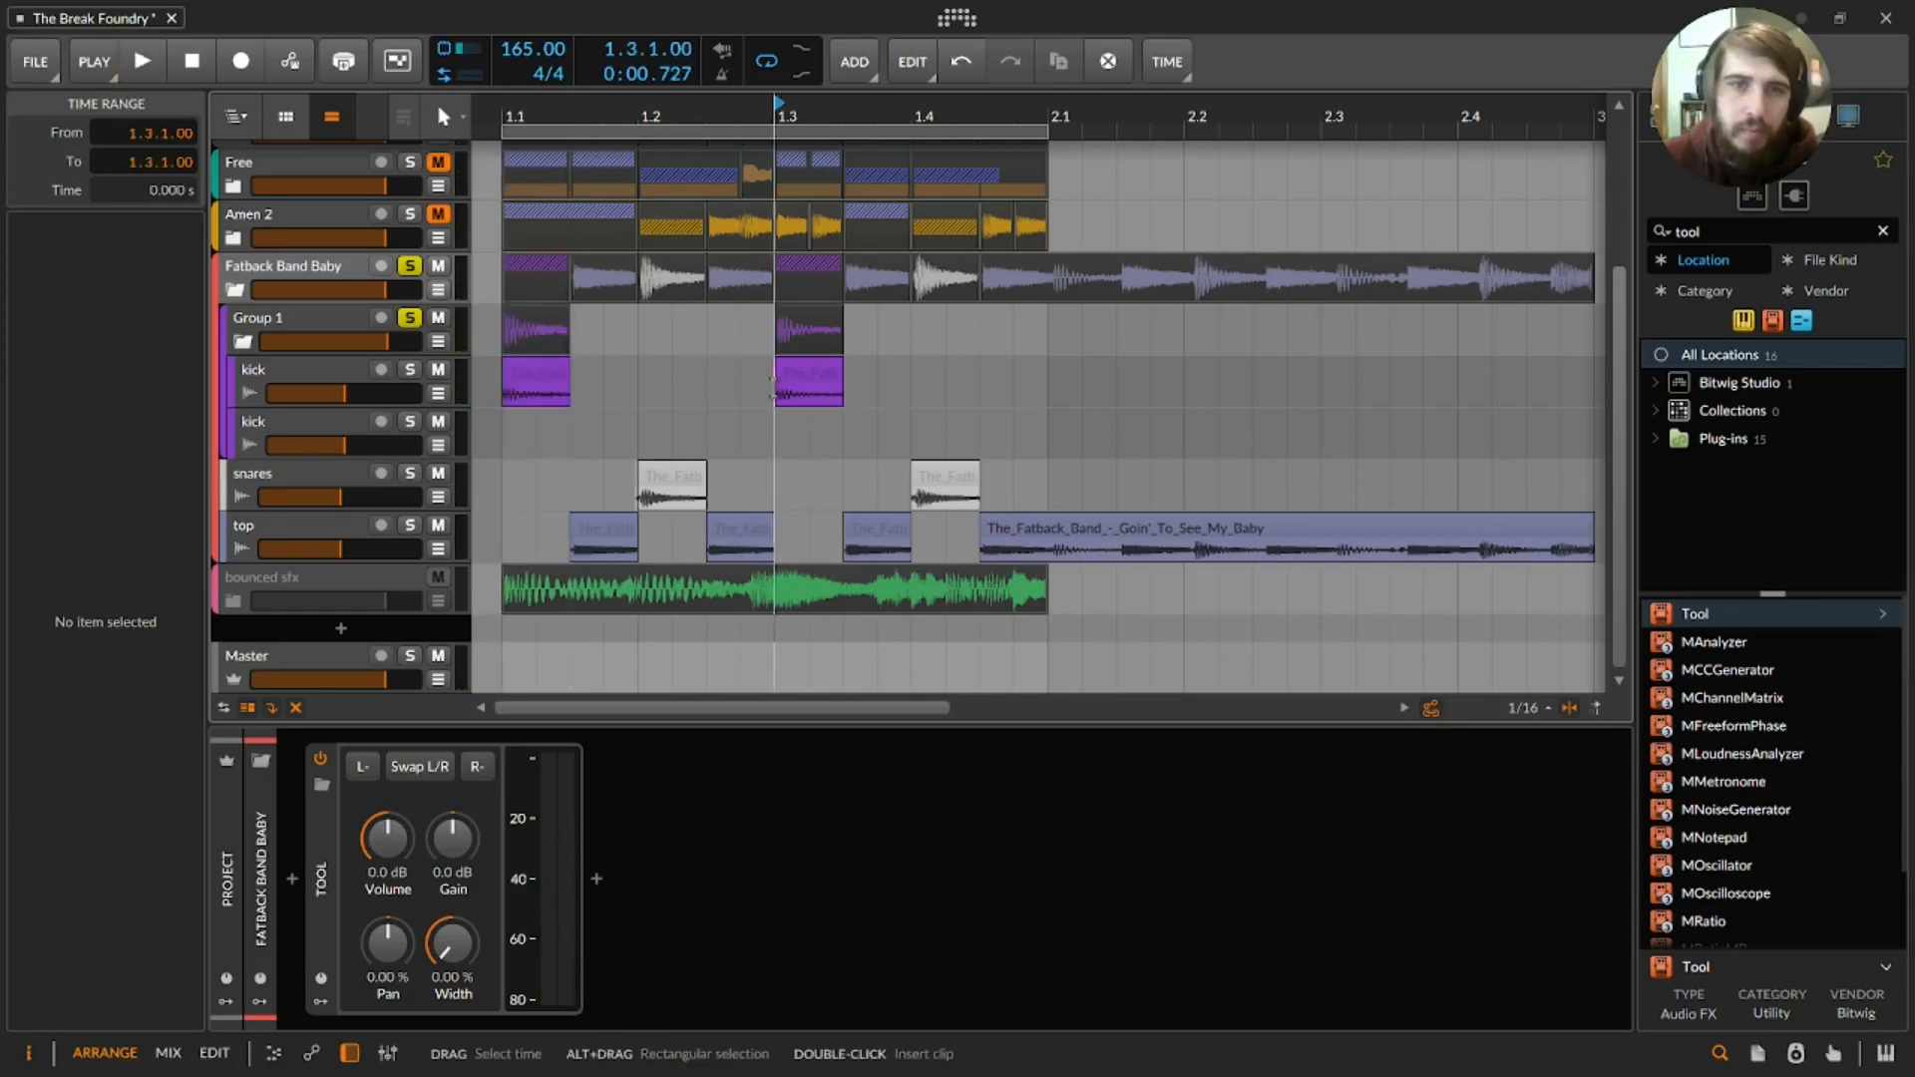
drag(800, 373, 479, 317)
key(ctrl+d)
drag(604, 327, 809, 351)
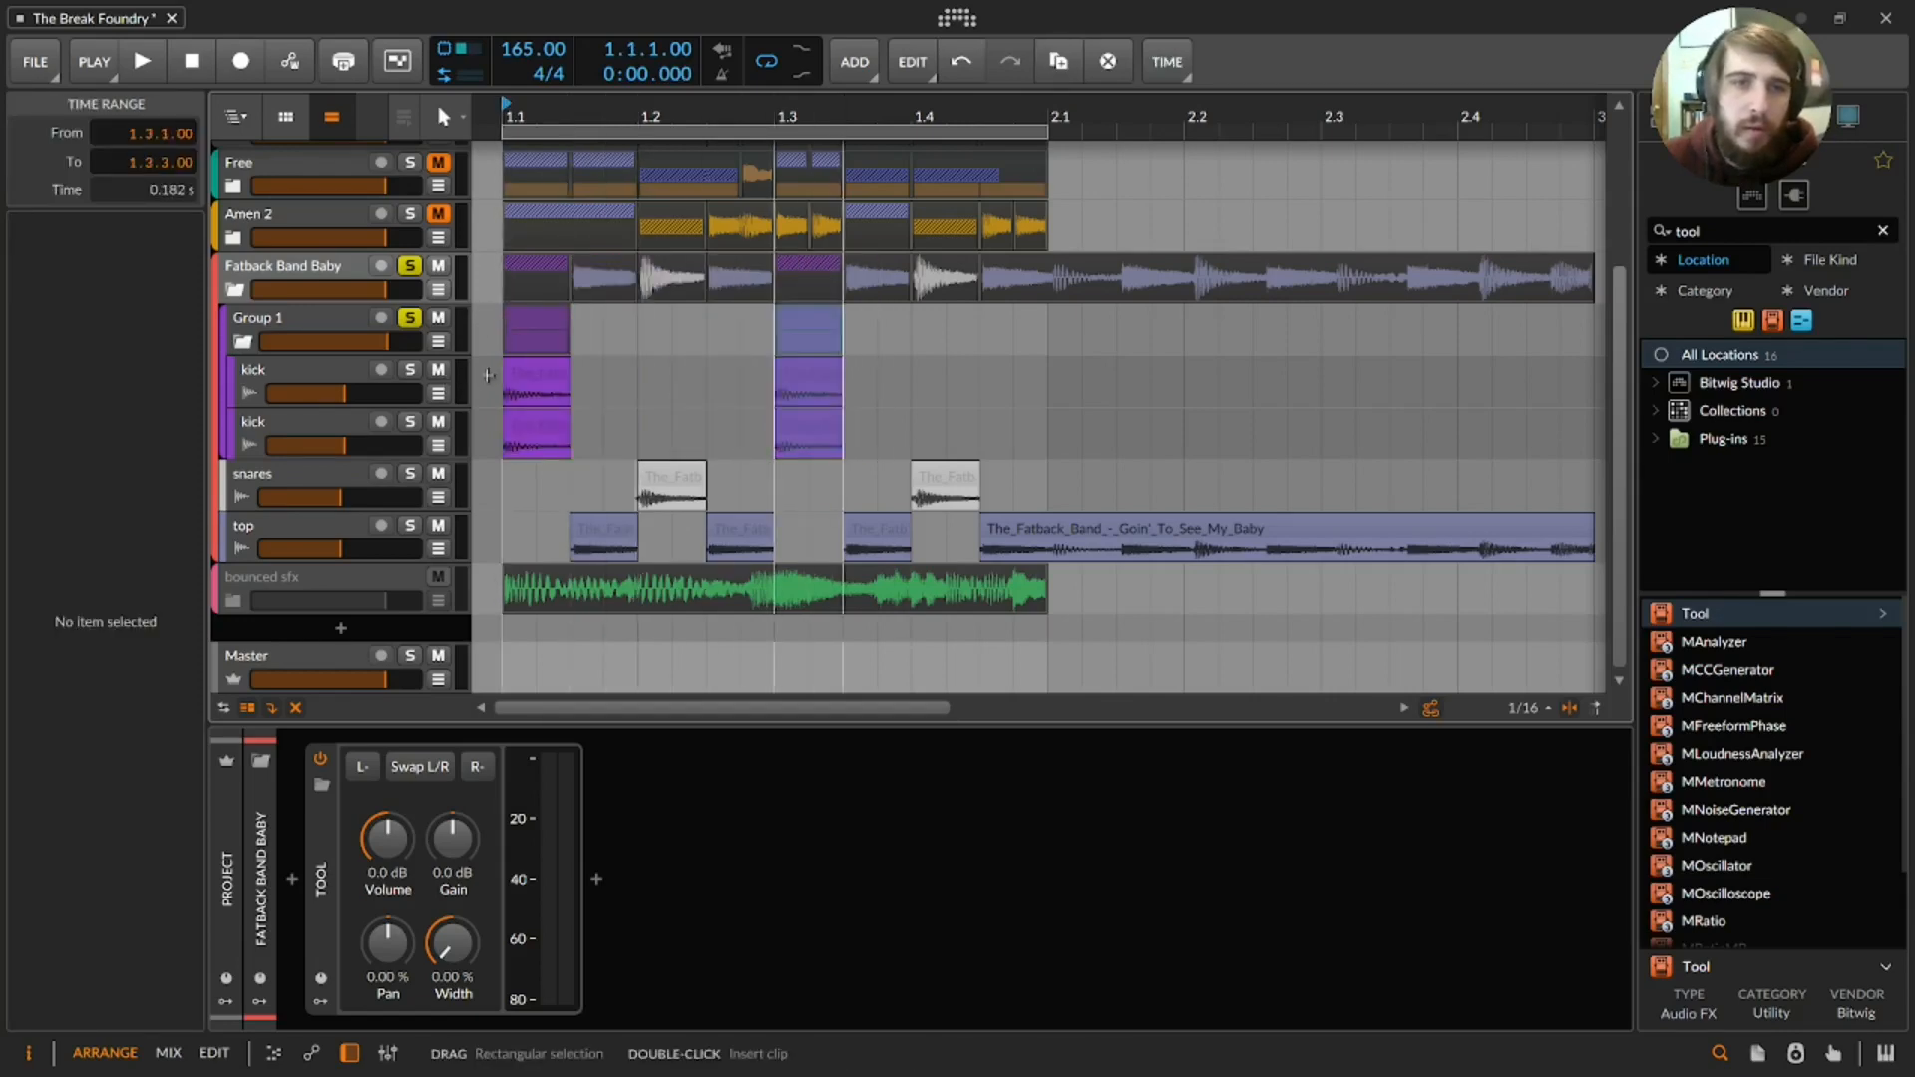
- Play the break from the start with Group 1 unsoloed and open SPAN on the Master track
click(488, 375)
key(space)
click(407, 321)
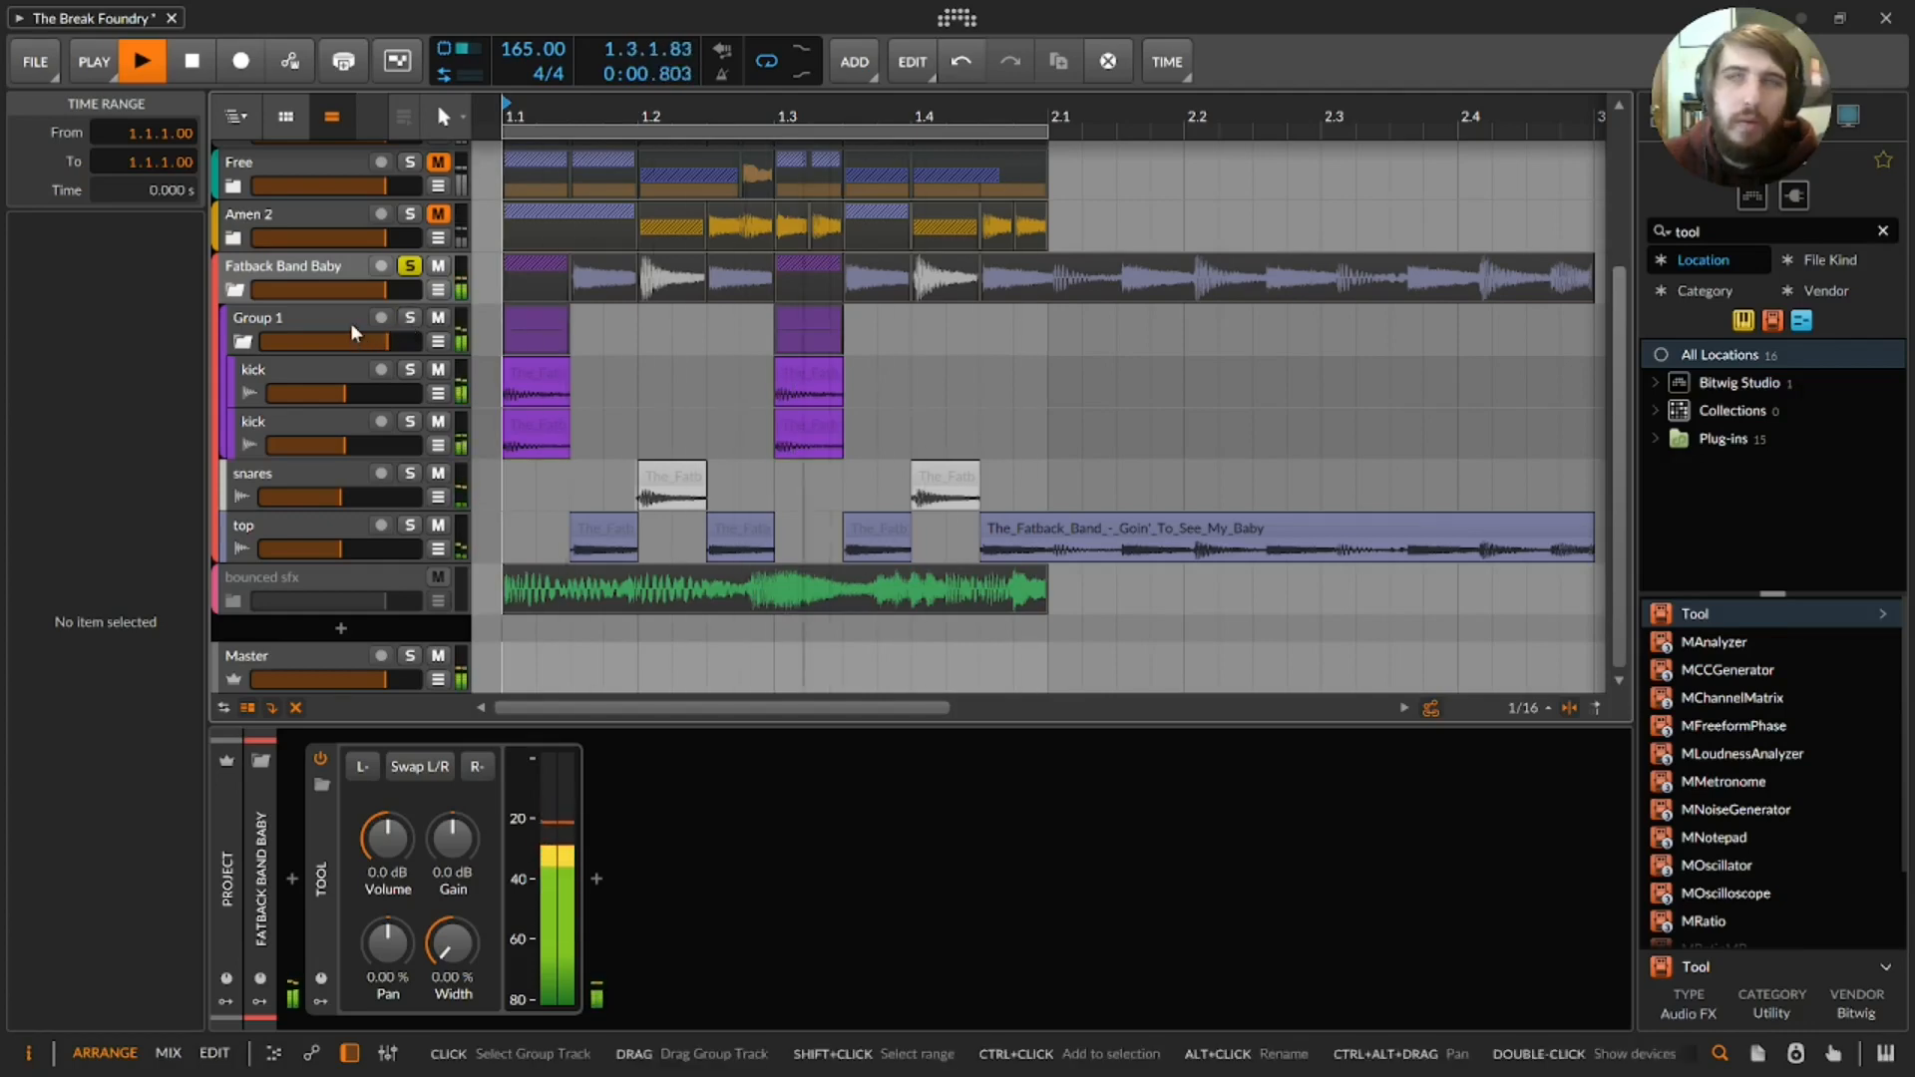
click(268, 650)
click(286, 956)
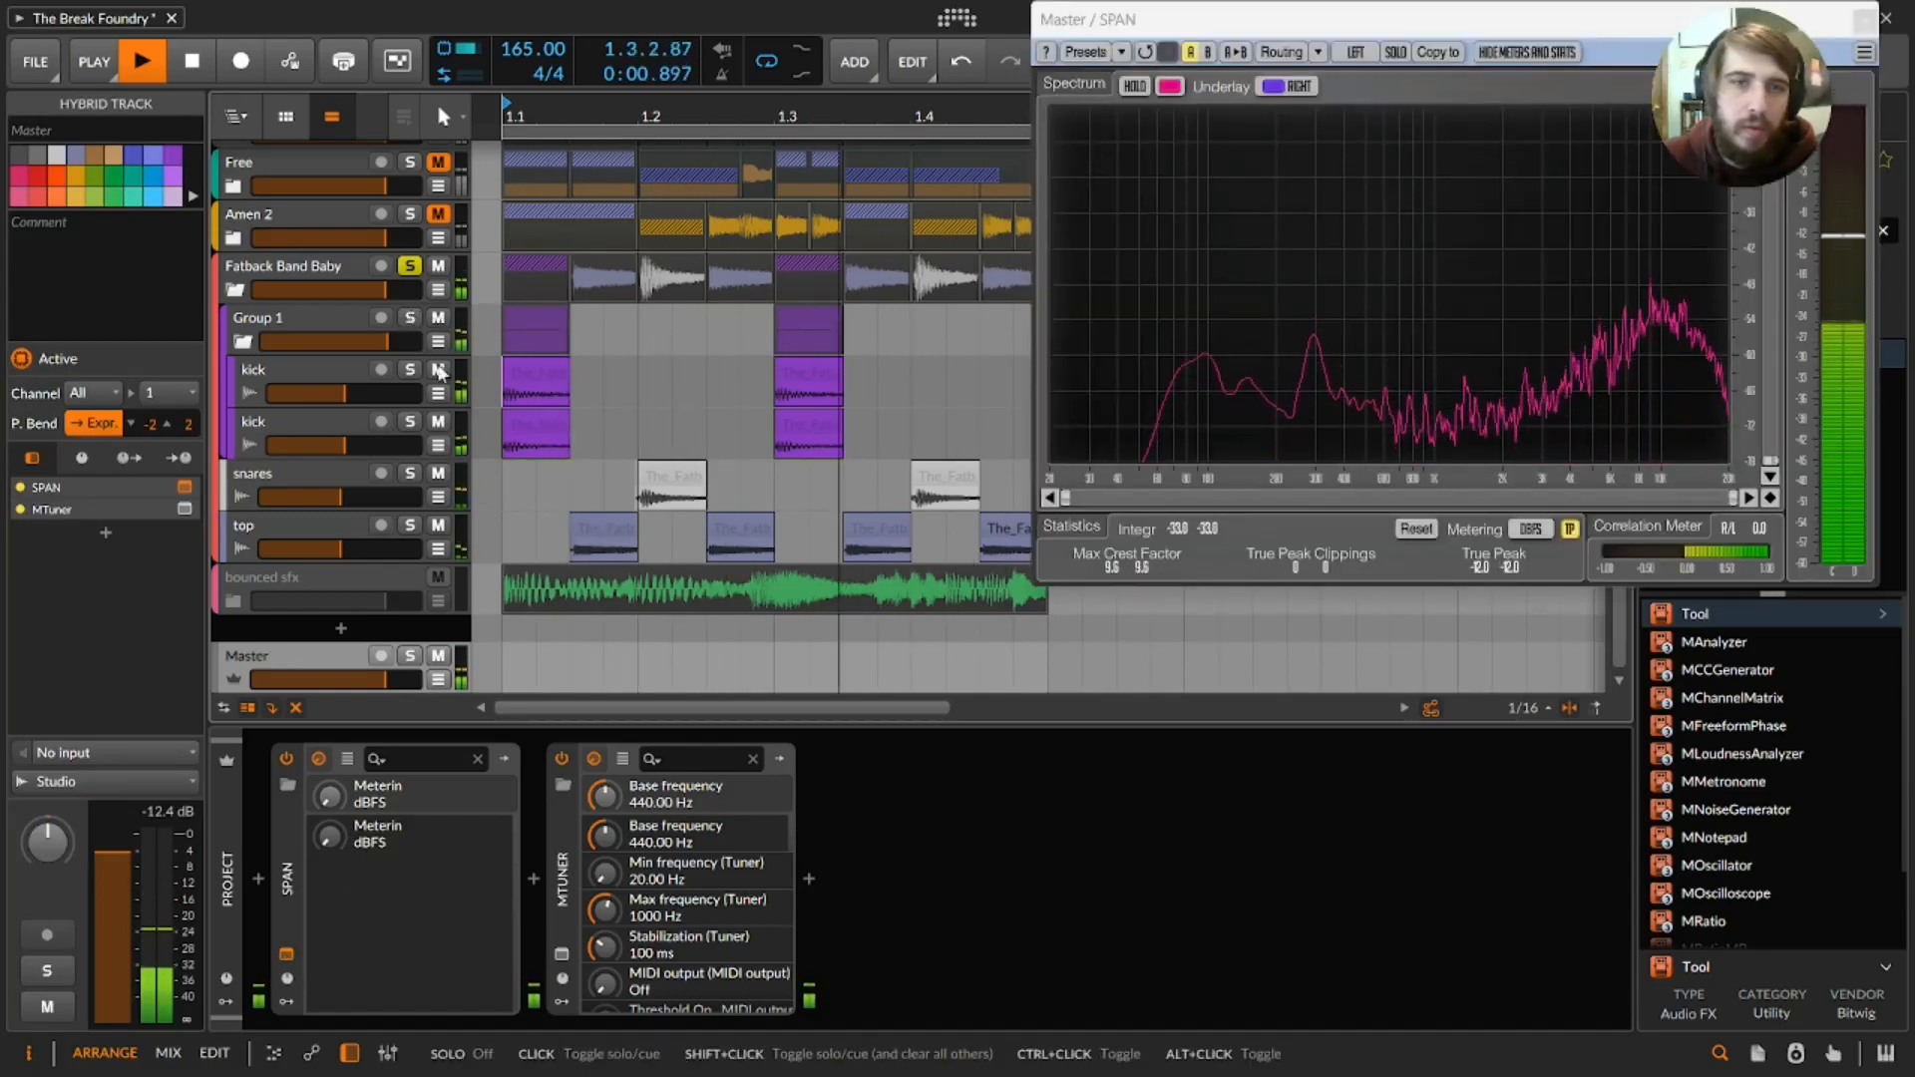
- Solo the second kick track and bounce its clips at 1.1 and 1.3 in place
click(438, 421)
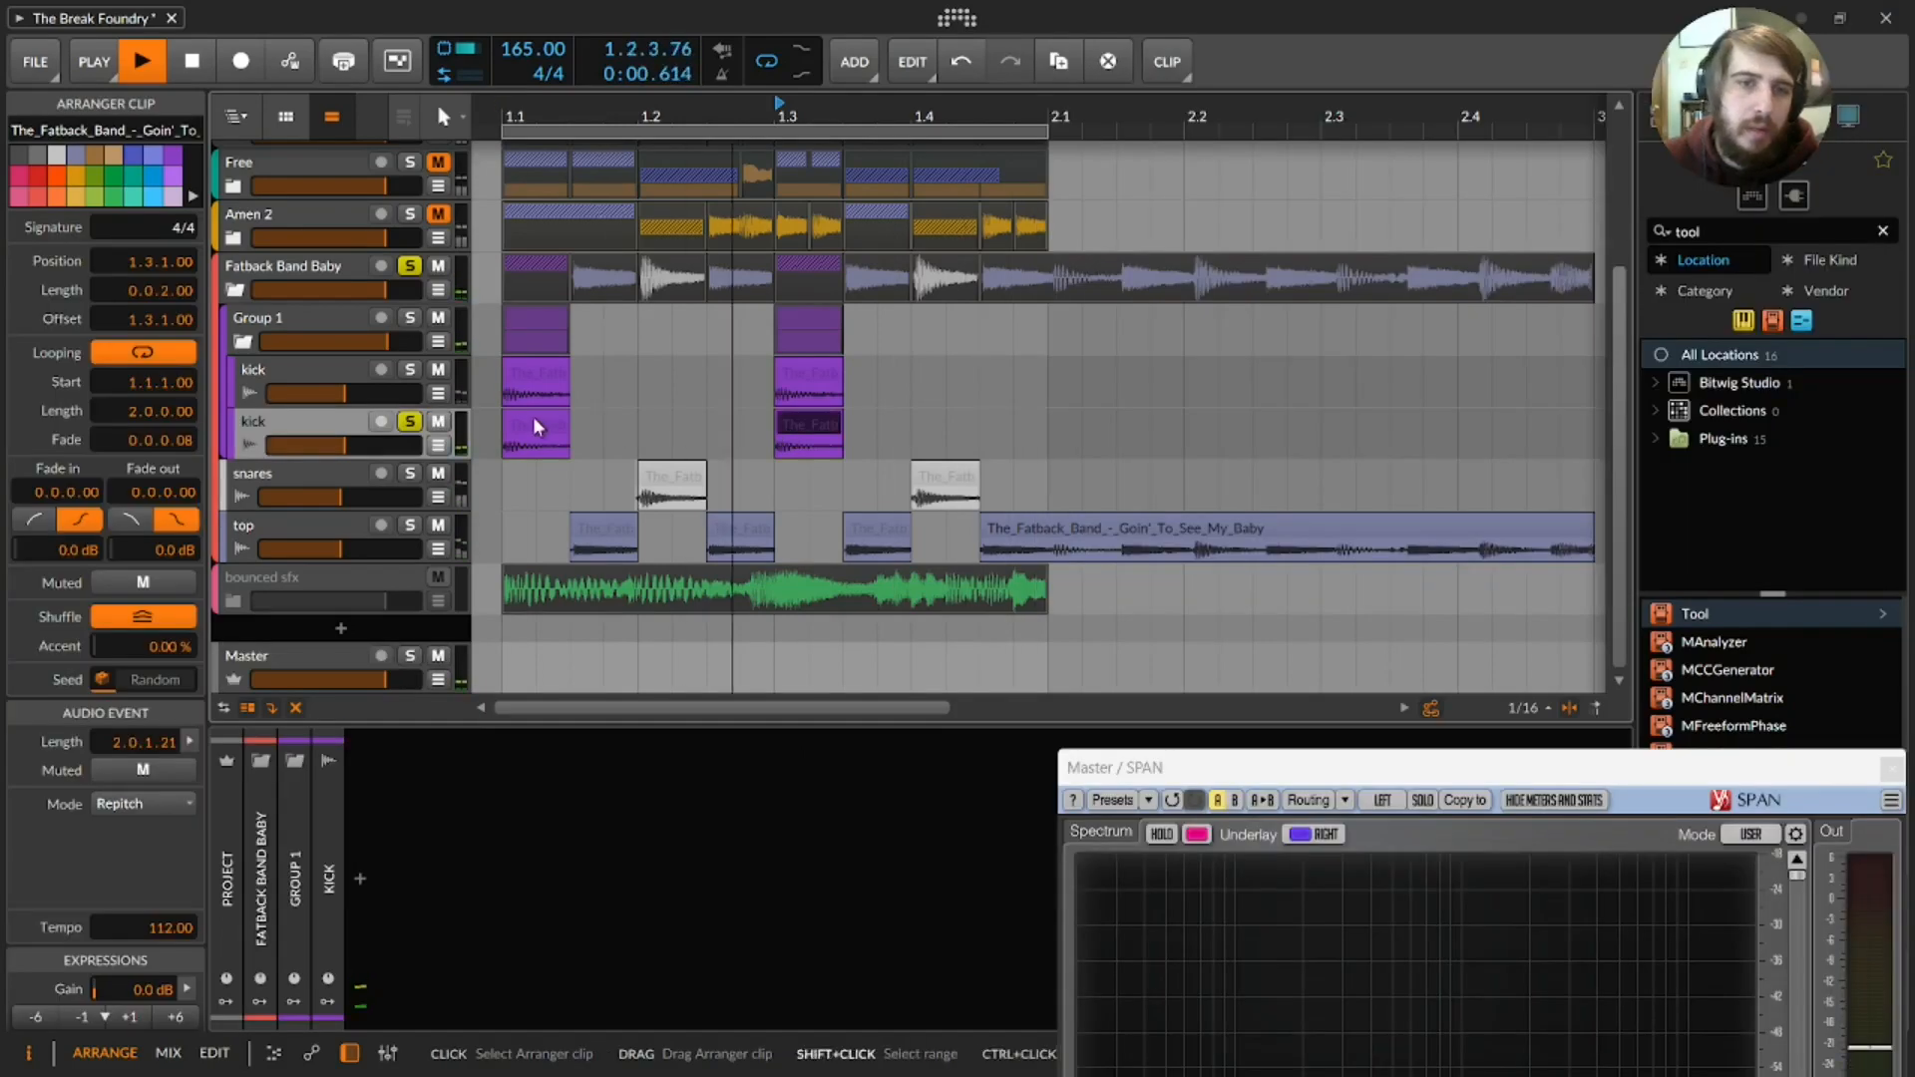
ctrl+click(536, 426)
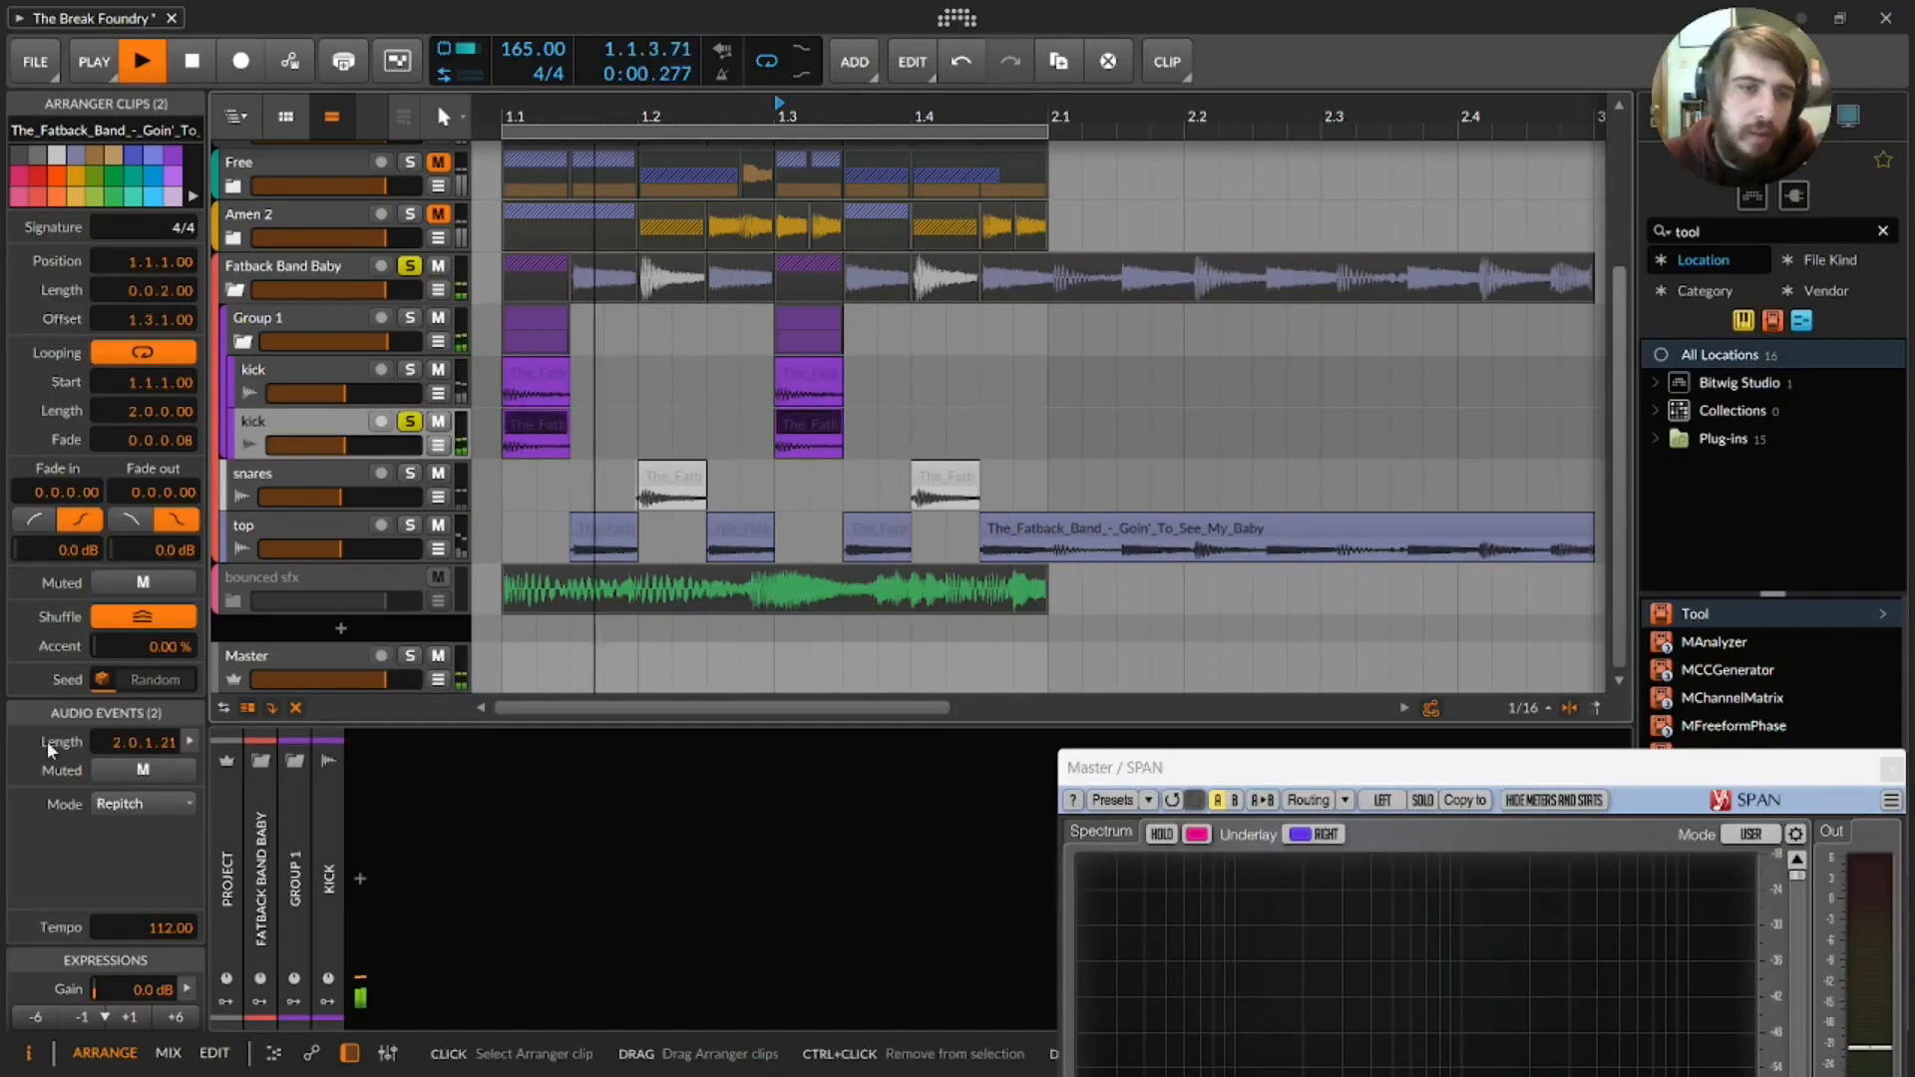
key(ctrl+b)
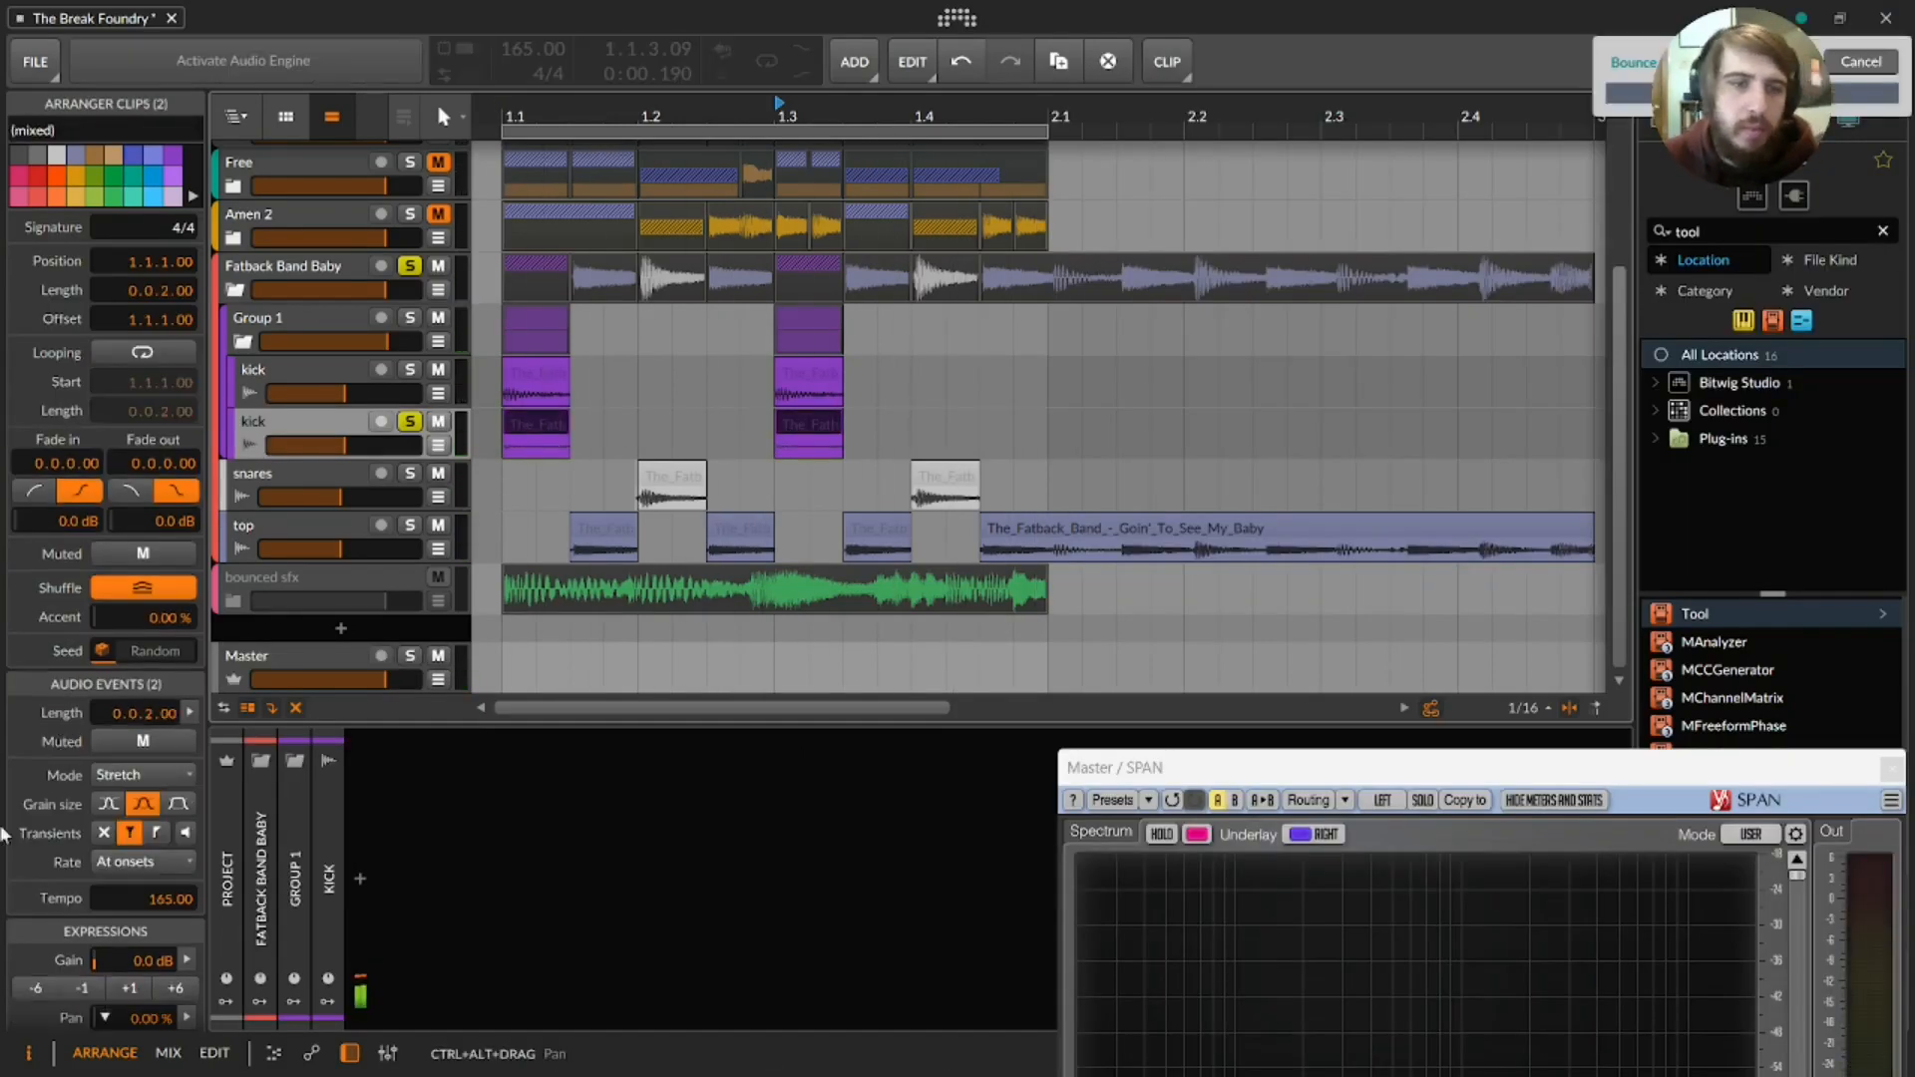
- Set the two bounced kick clips to Stretch HD with a pitch of -6.00 and onset preview on
scroll(102, 971, down, 2)
click(75, 1015)
click(74, 1016)
click(73, 1016)
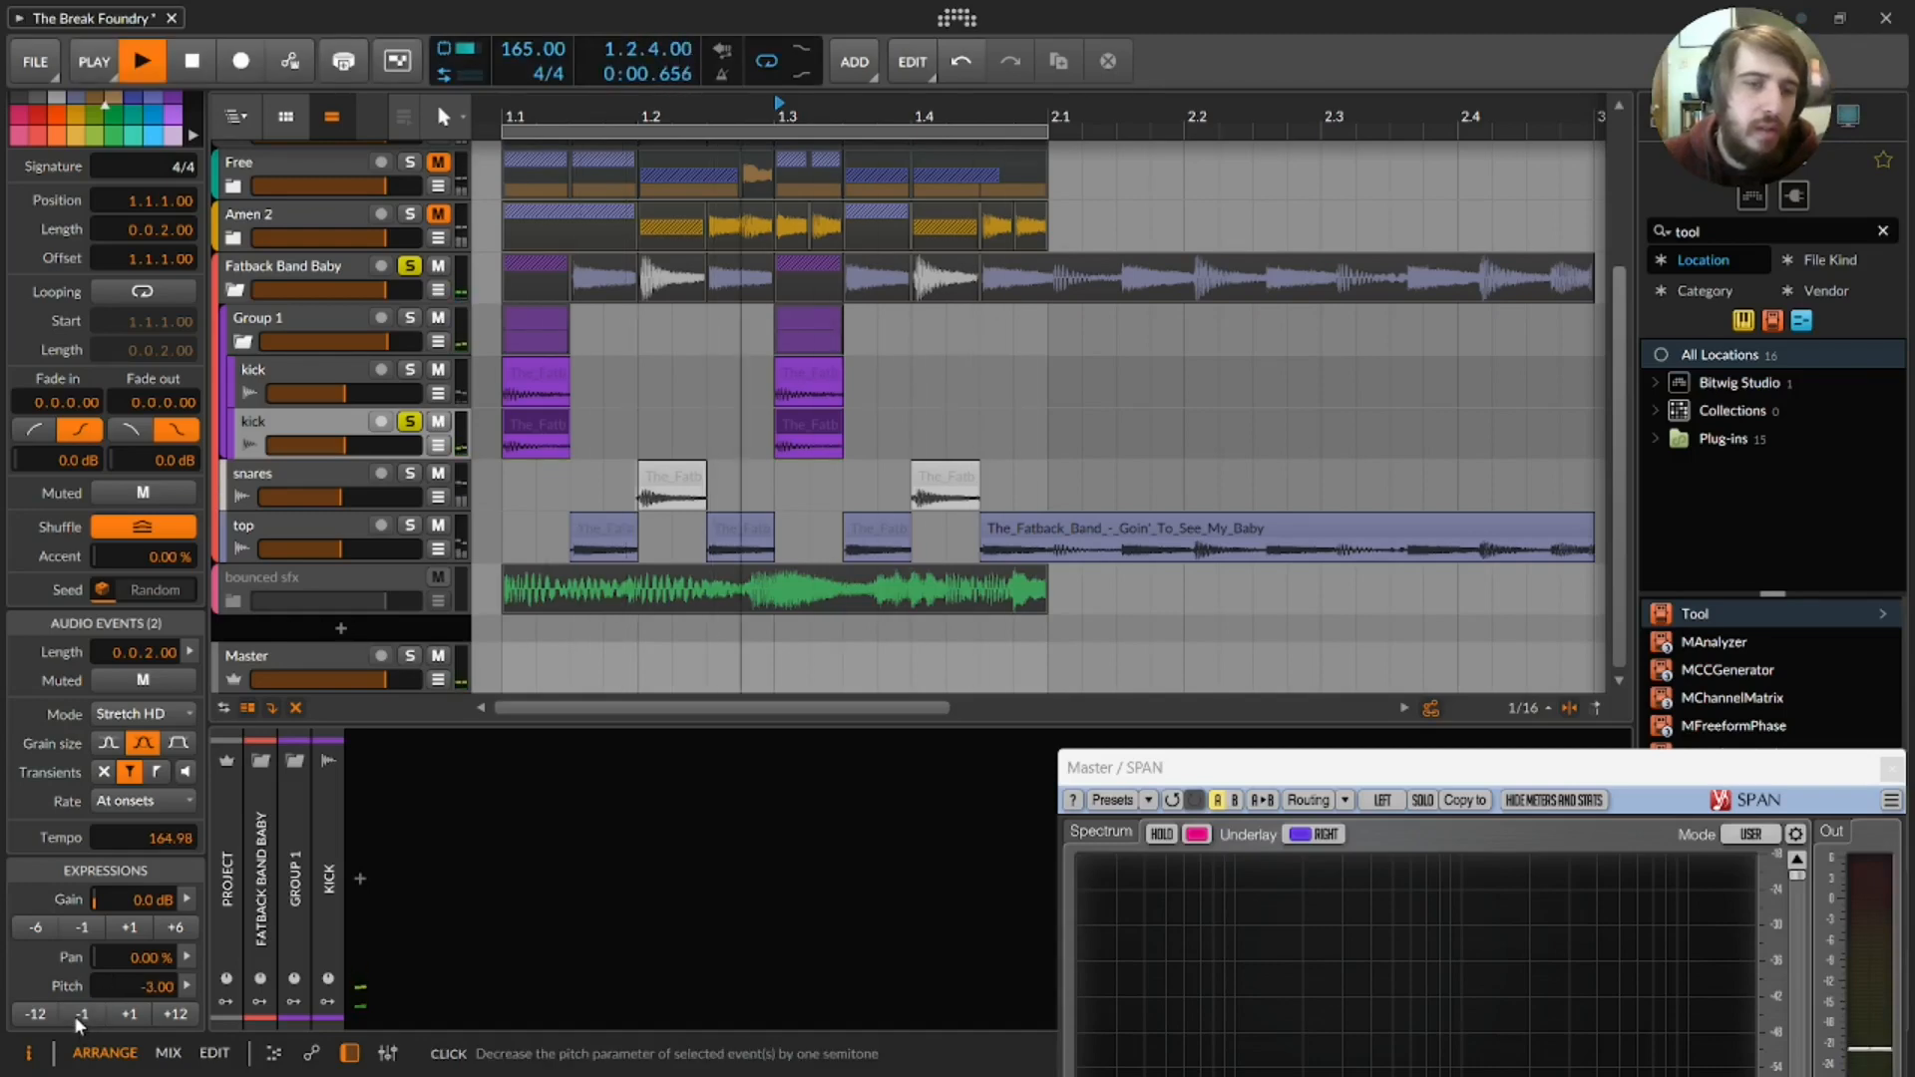
click(186, 771)
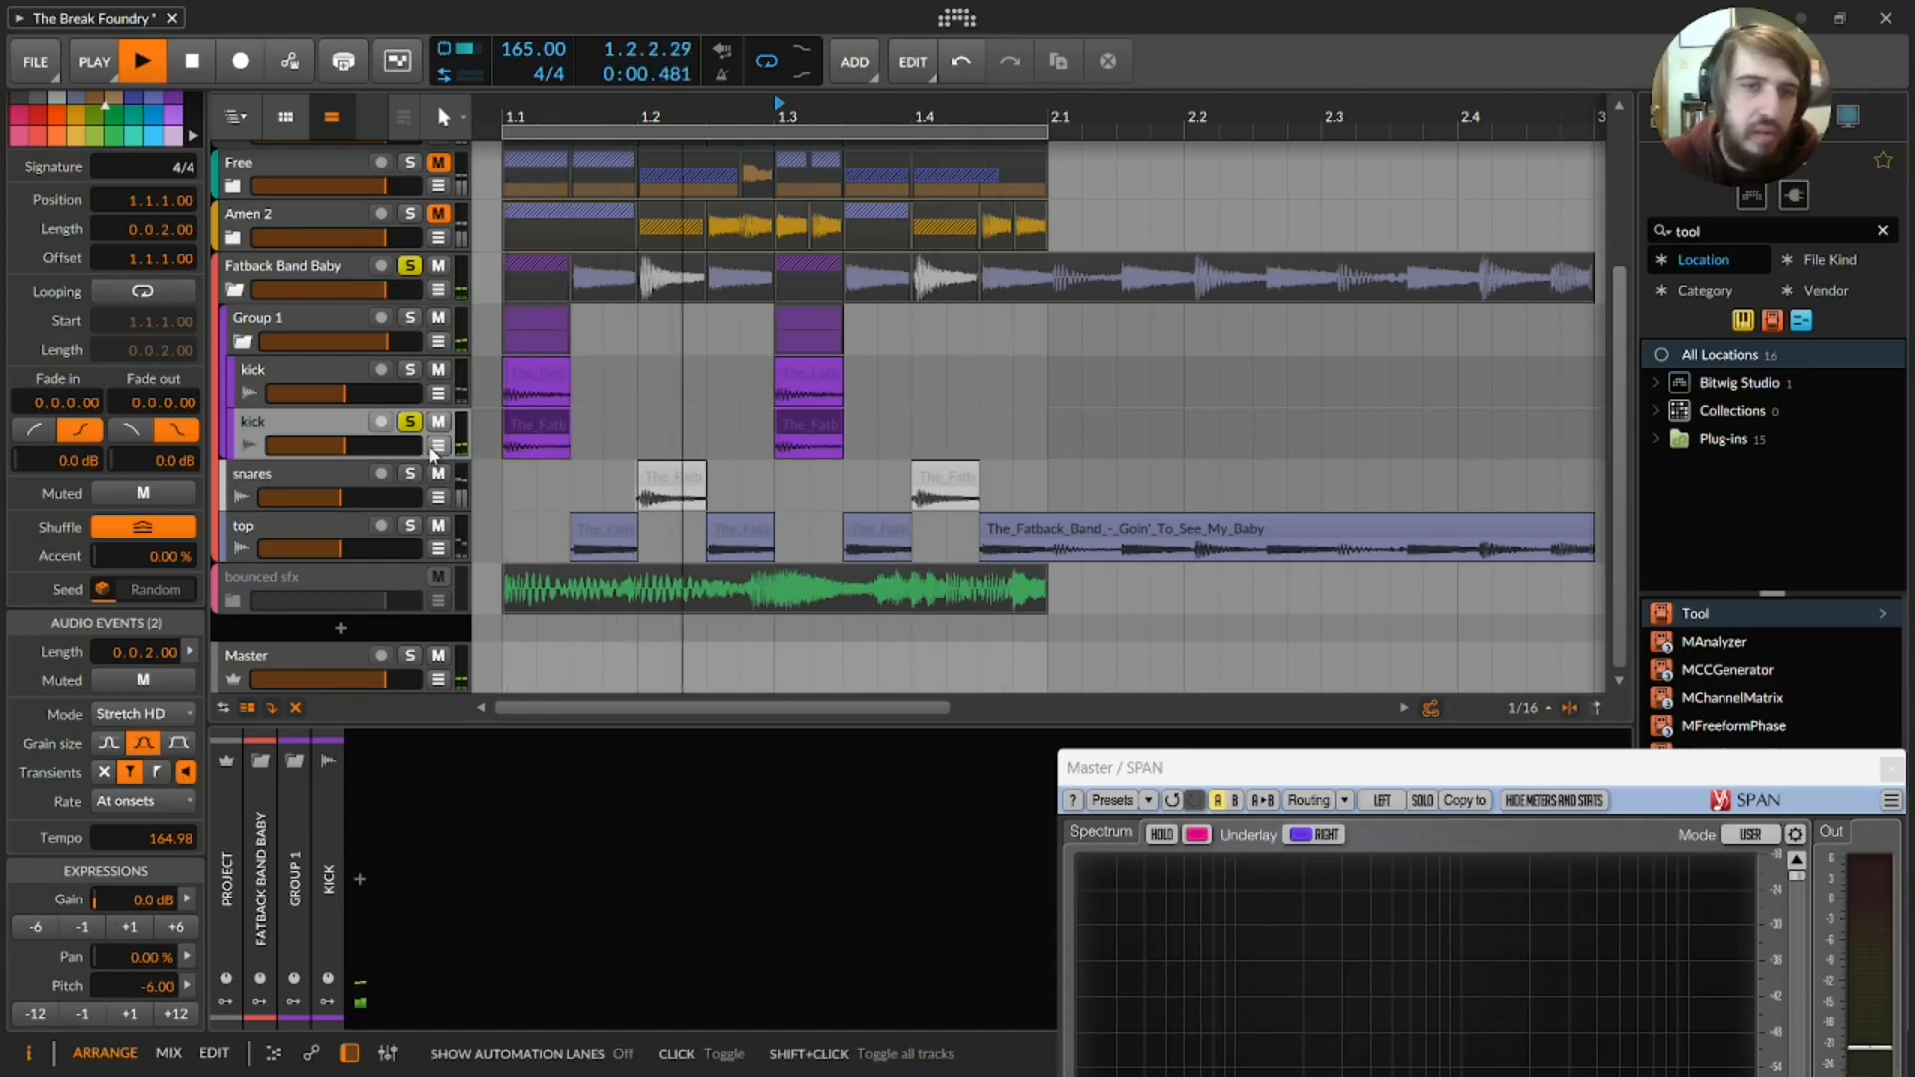
- Switch the solo from the second kick track to Group 1 and toggle the second kick's mute to compare the layers
click(410, 422)
click(409, 319)
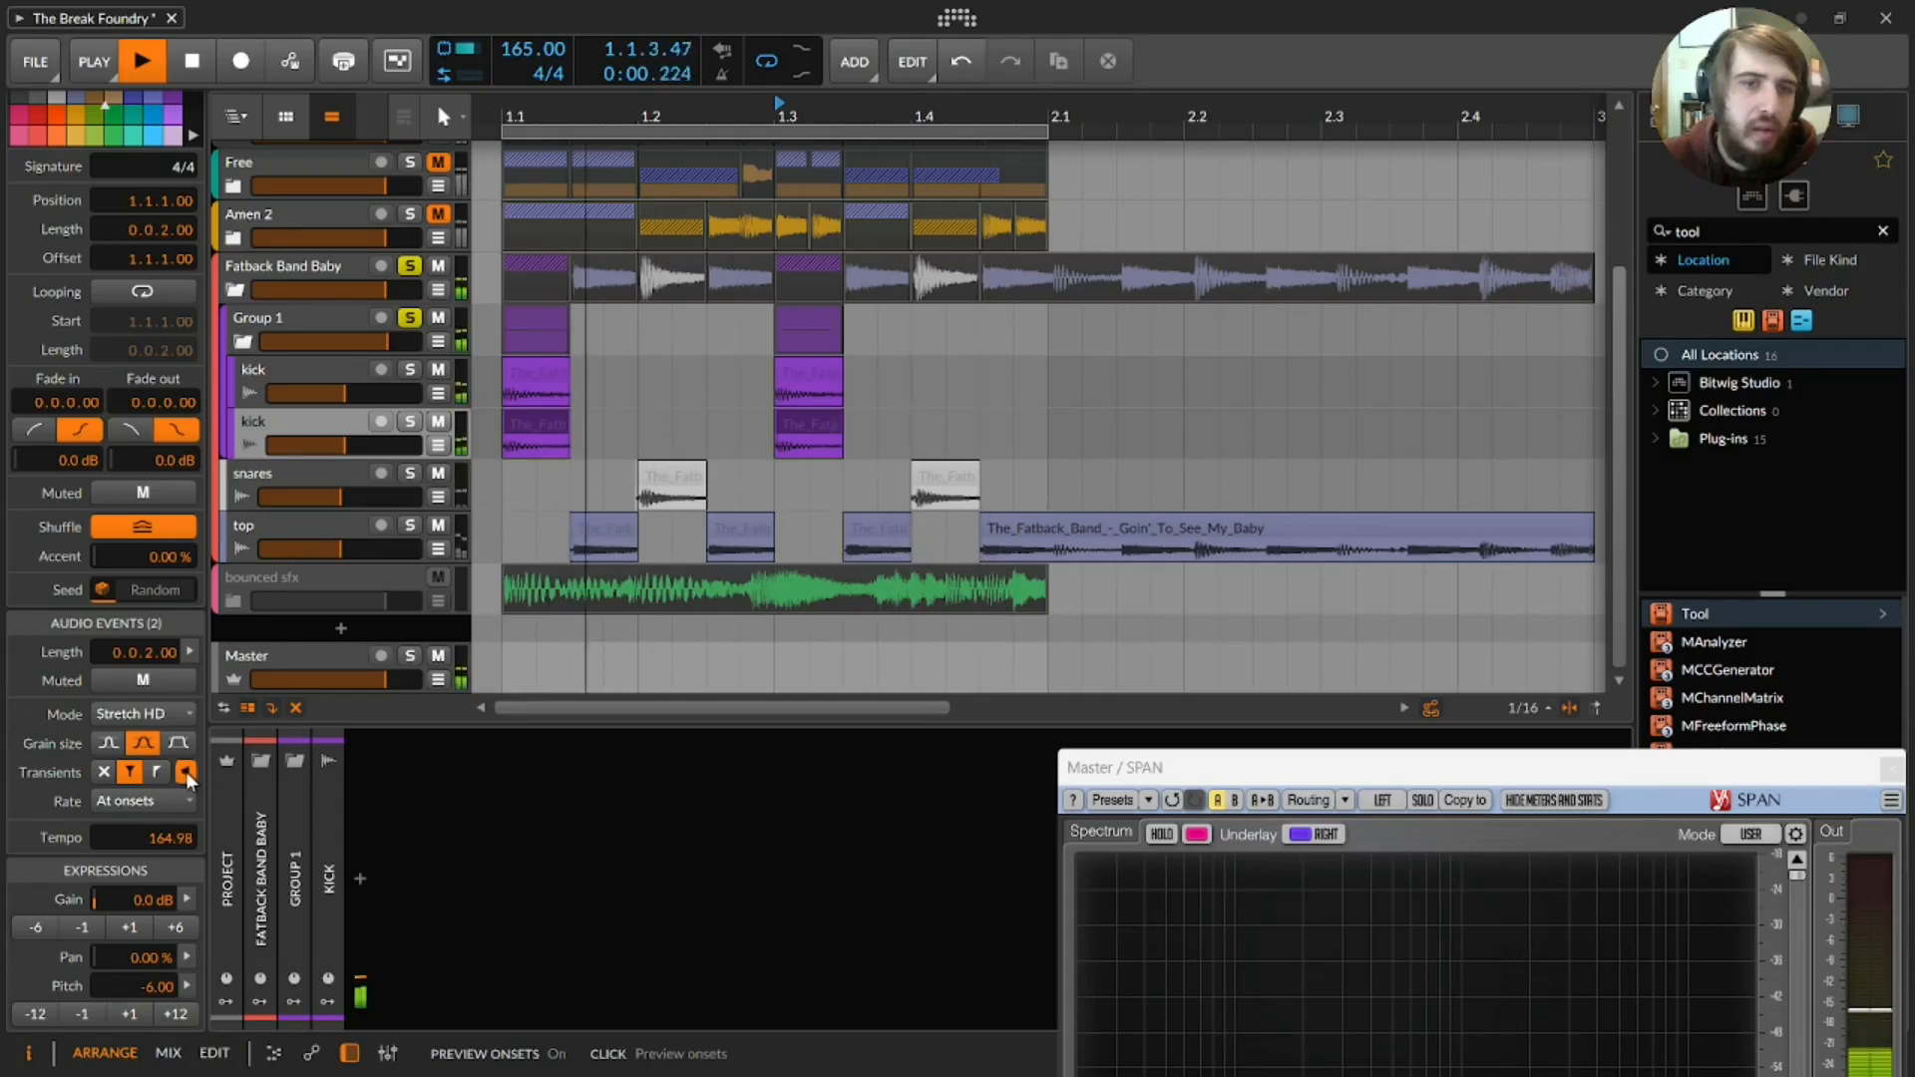
click(438, 422)
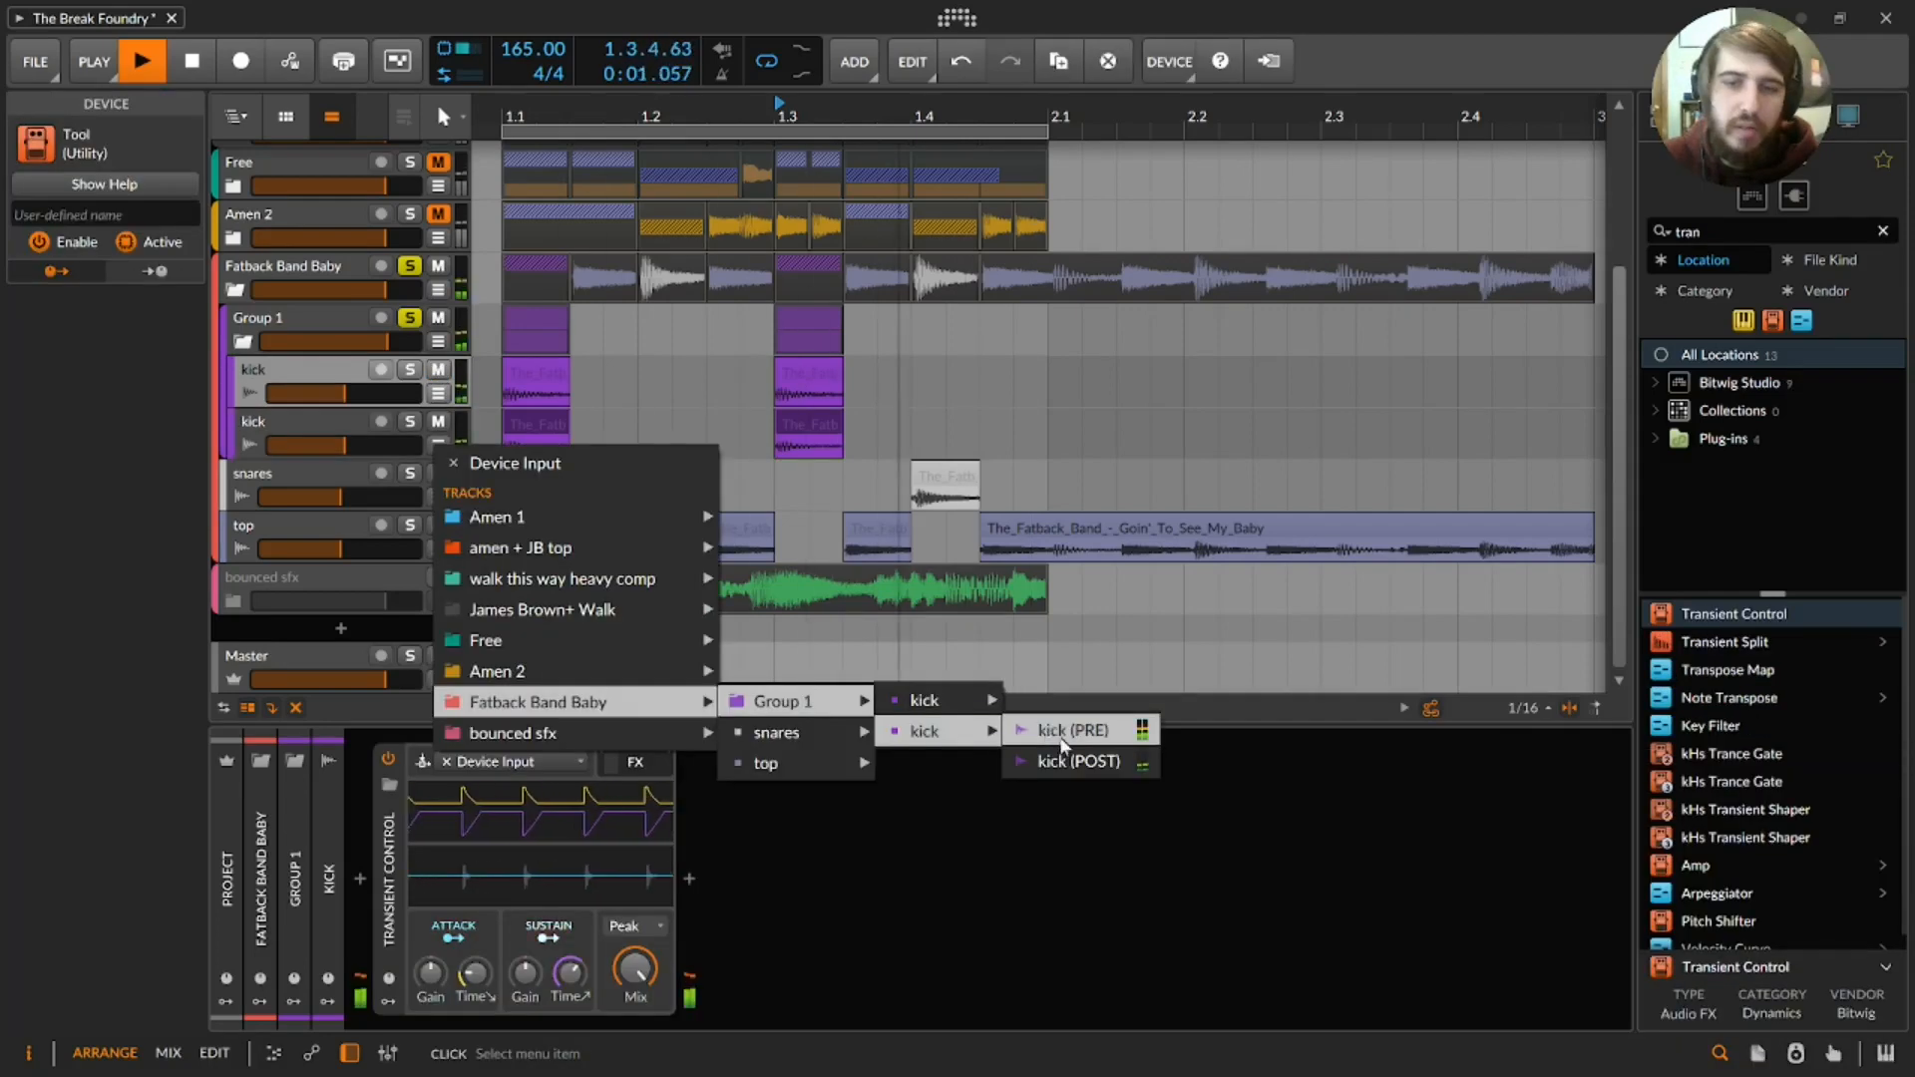
- Feed the first kick's Transient Control from the second kick's POST signal and map its Attack modulation to the Tool's volume
click(1080, 761)
click(638, 763)
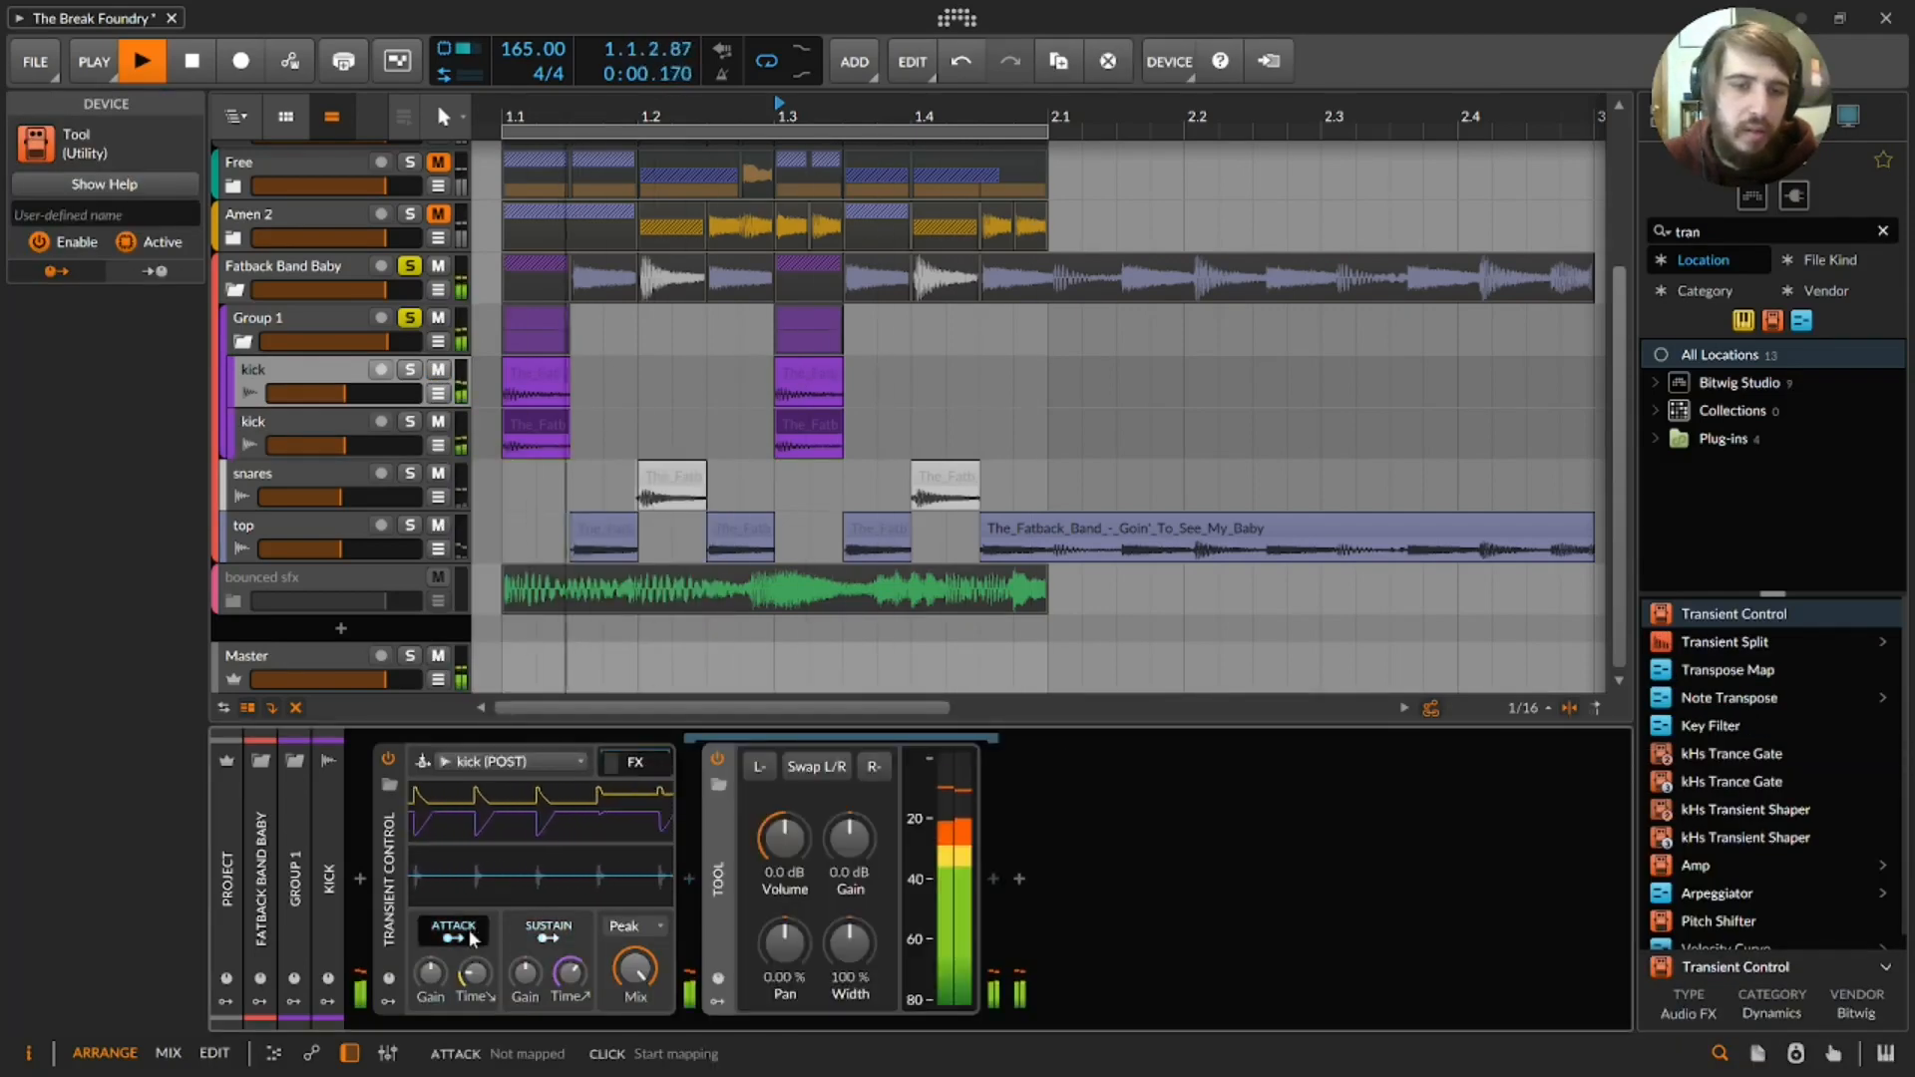
drag(785, 838, 785, 844)
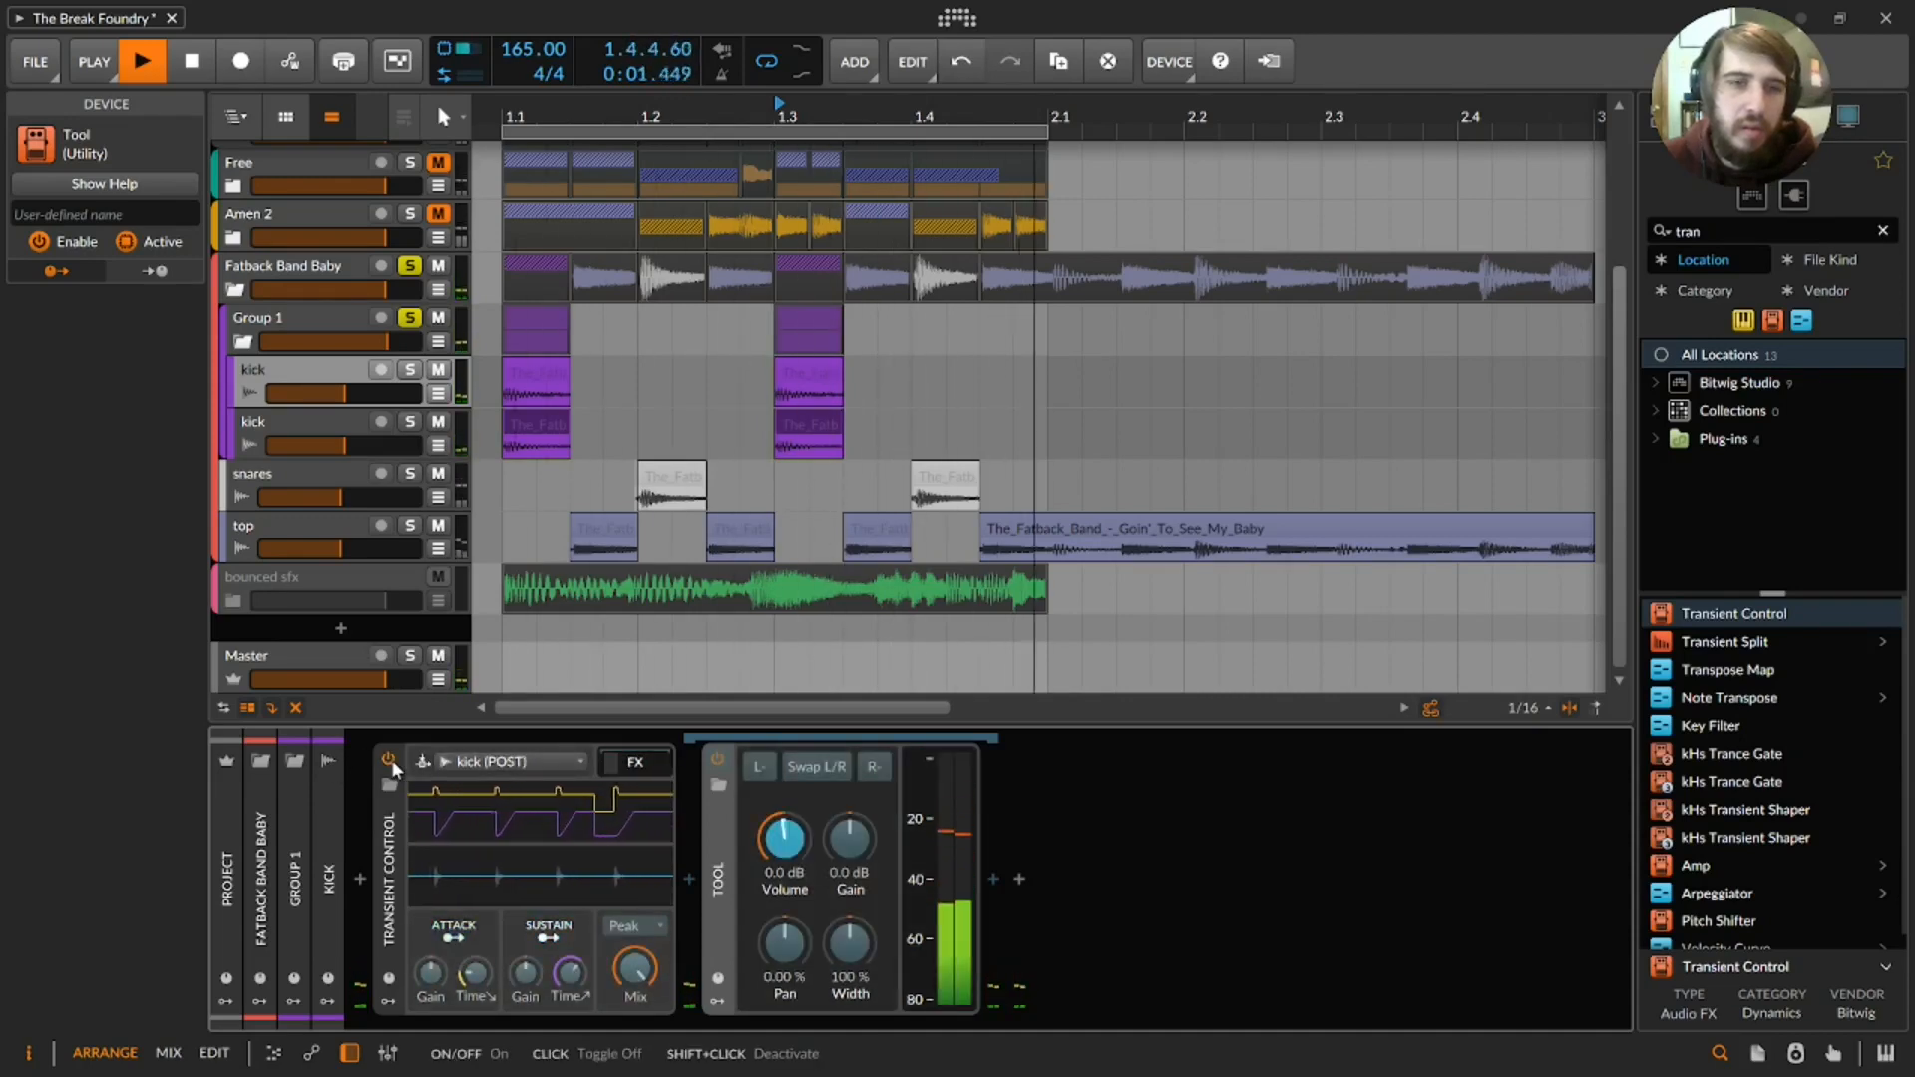
- Unsolo Group 1, play the full Fatback Band Baby break, and select Group 1
key(space)
click(410, 318)
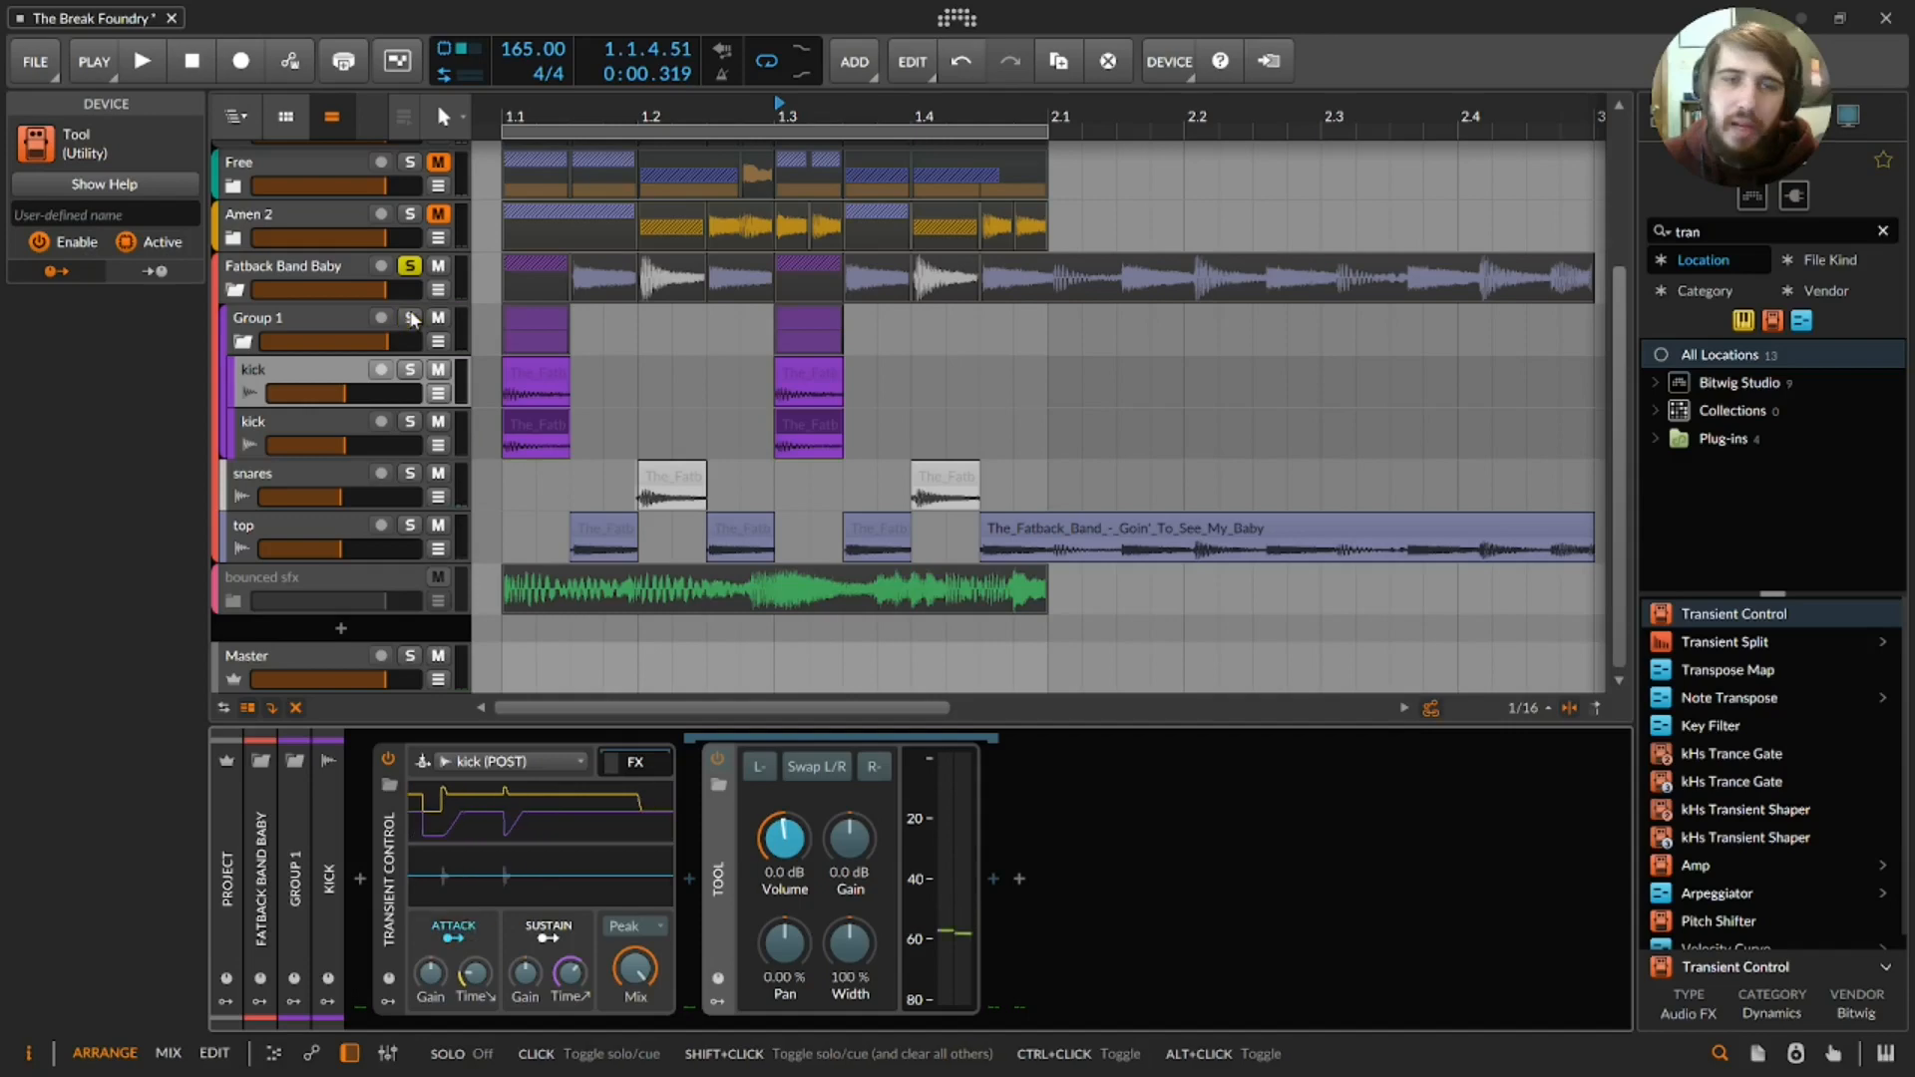
key(space)
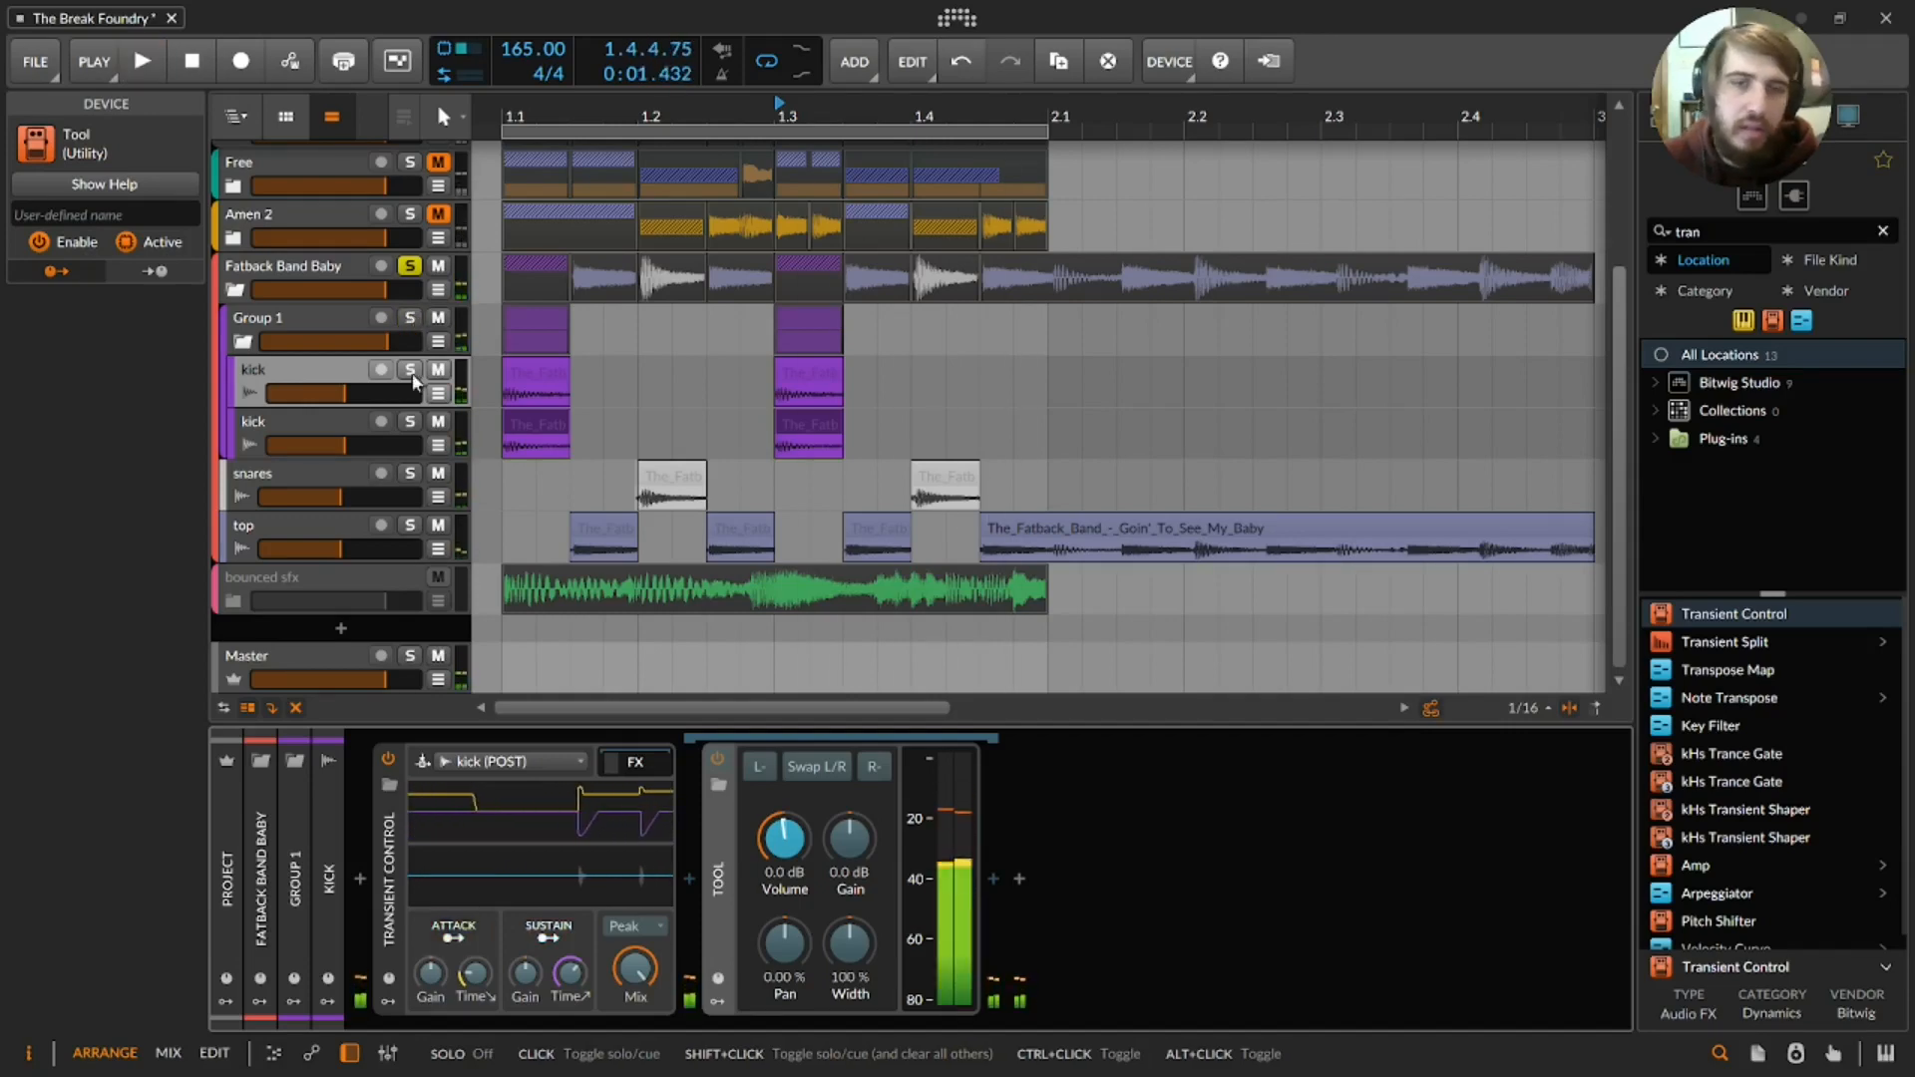
click(327, 349)
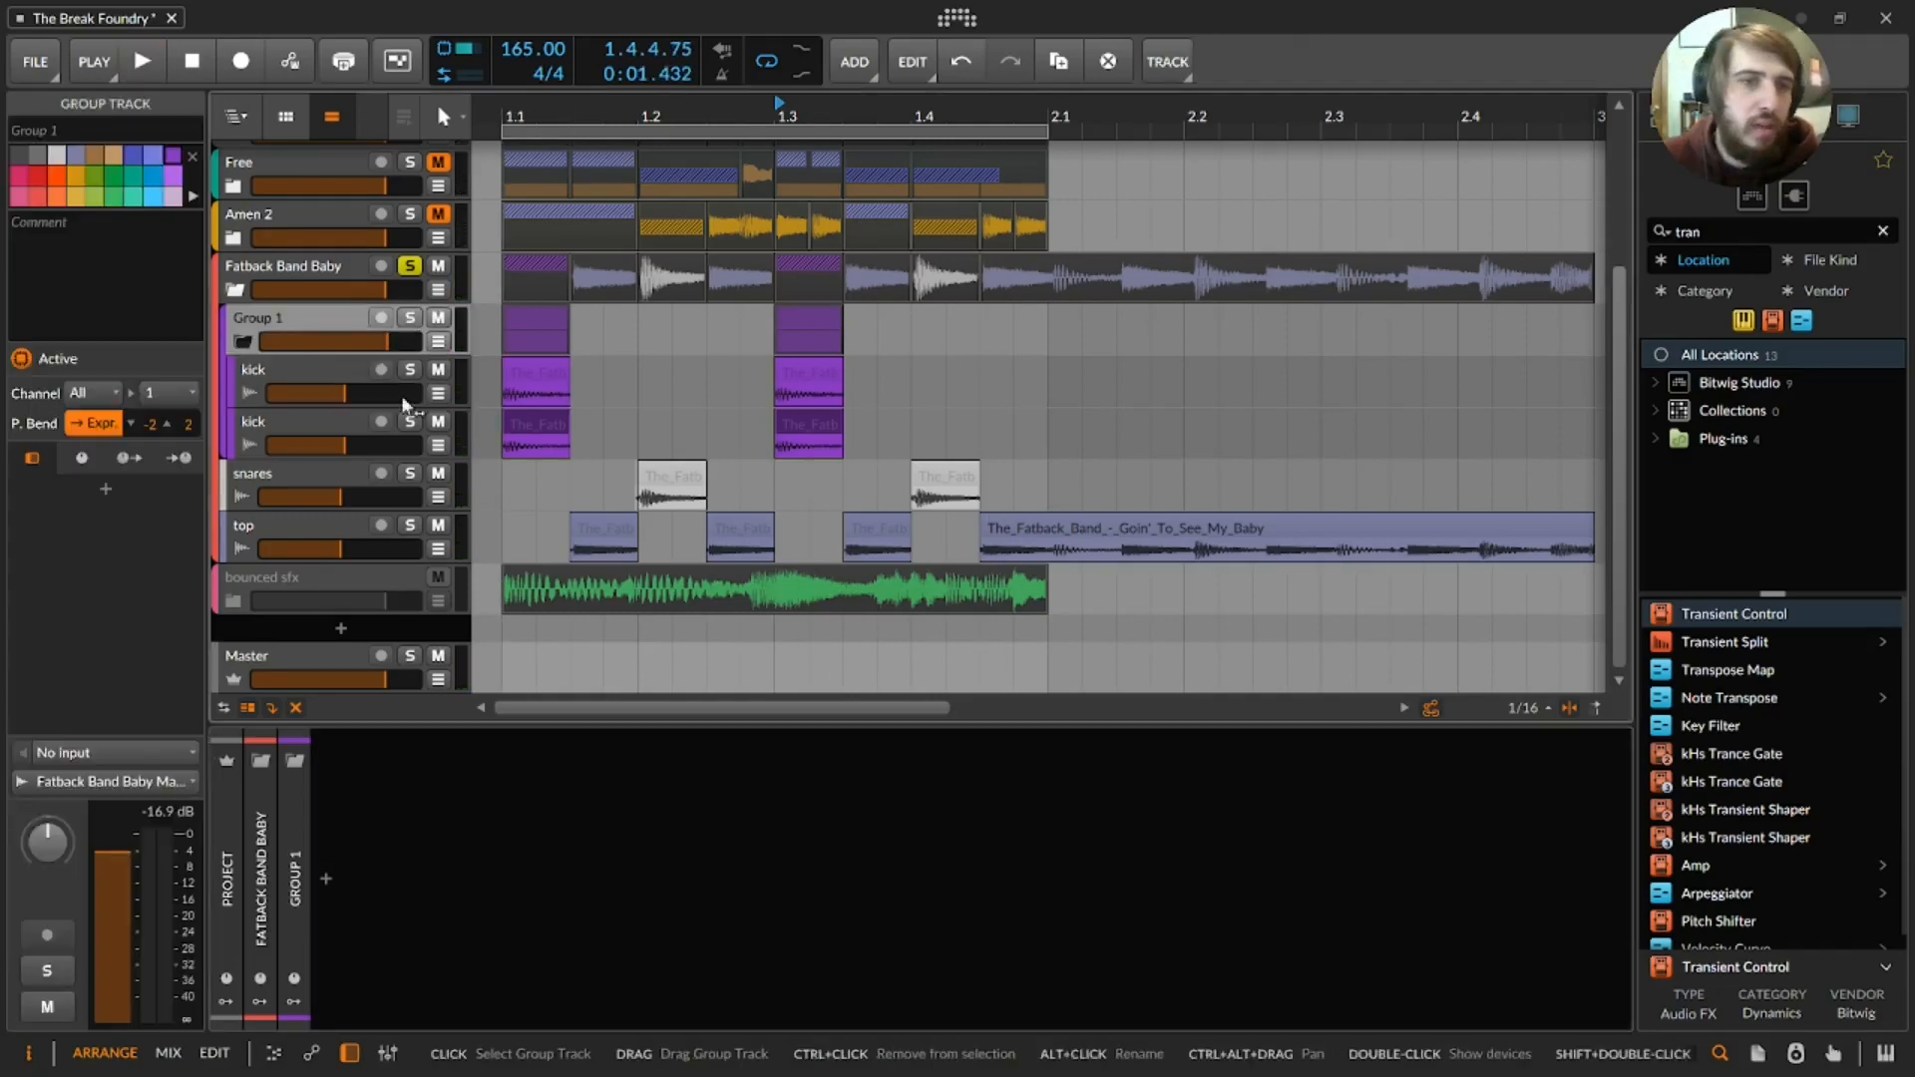
- Audition the snares track in solo and then within the full break
click(415, 474)
key(space)
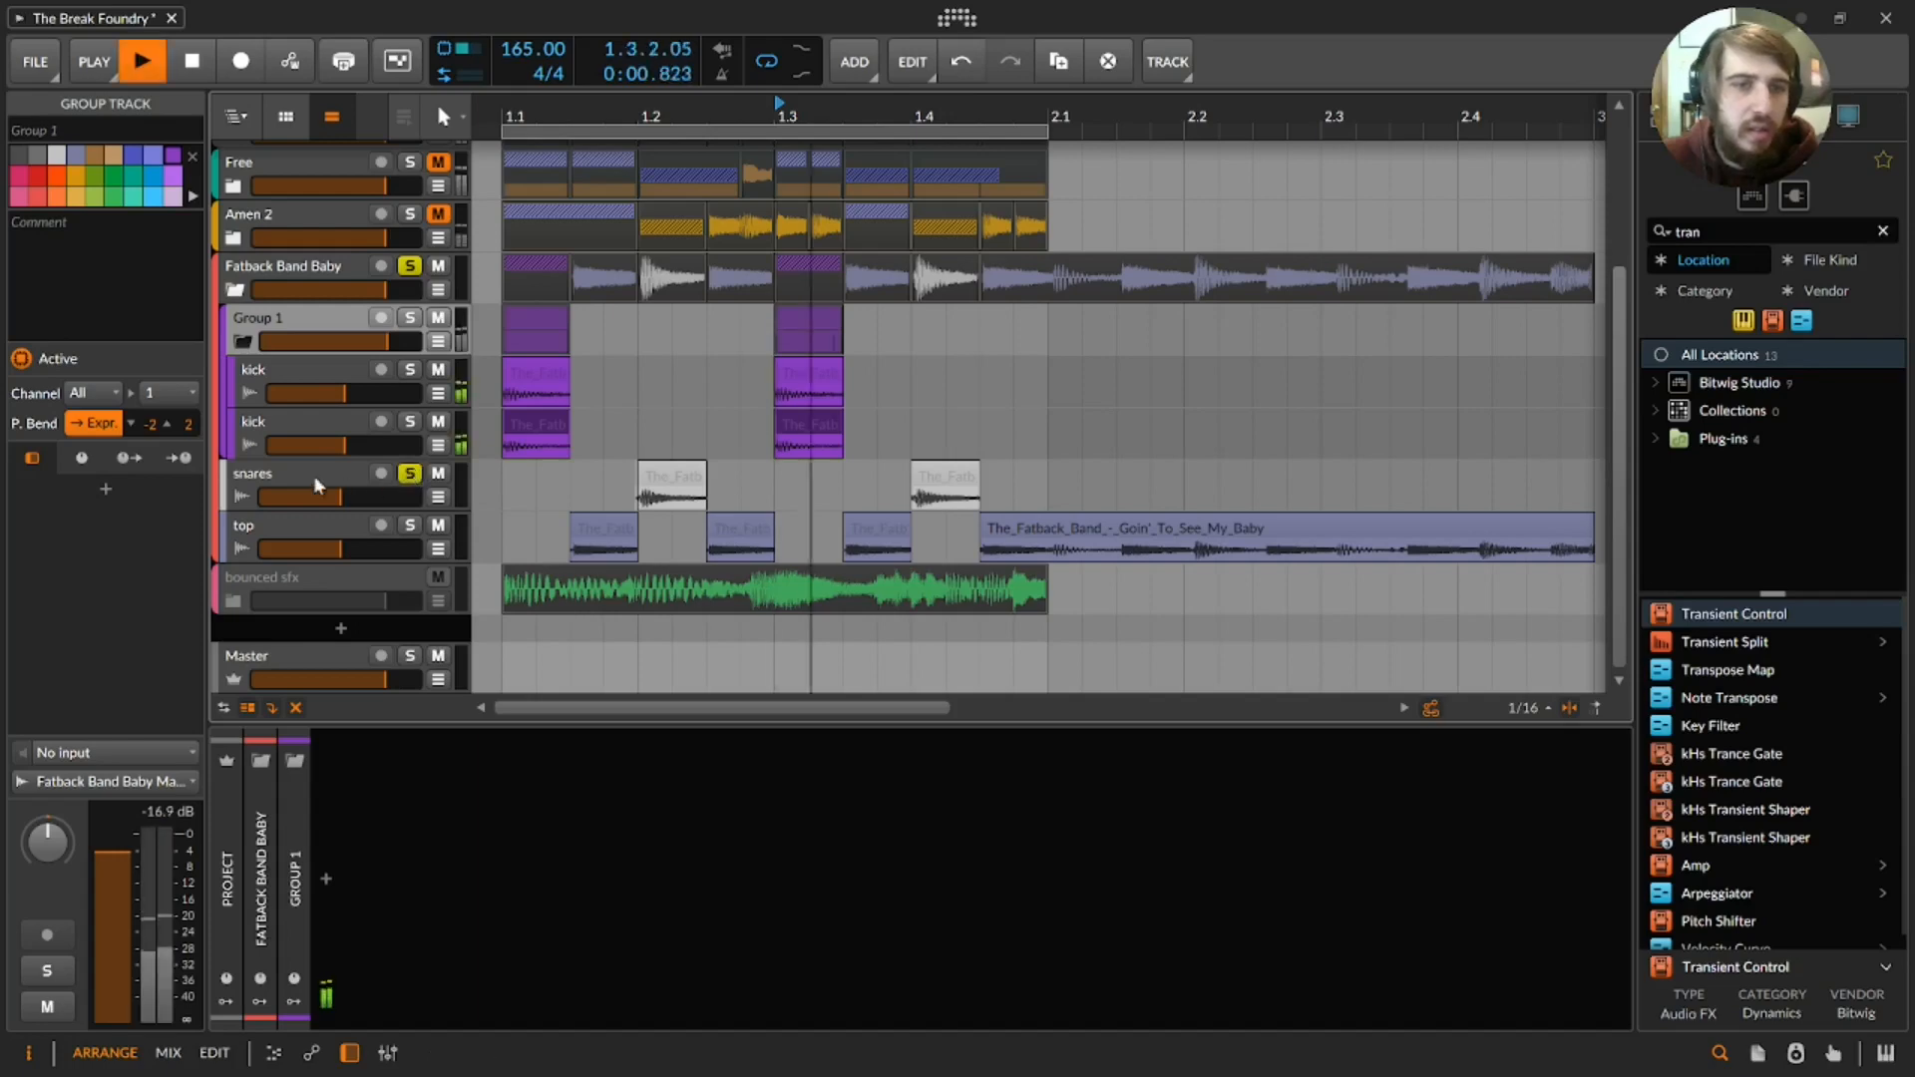
click(301, 469)
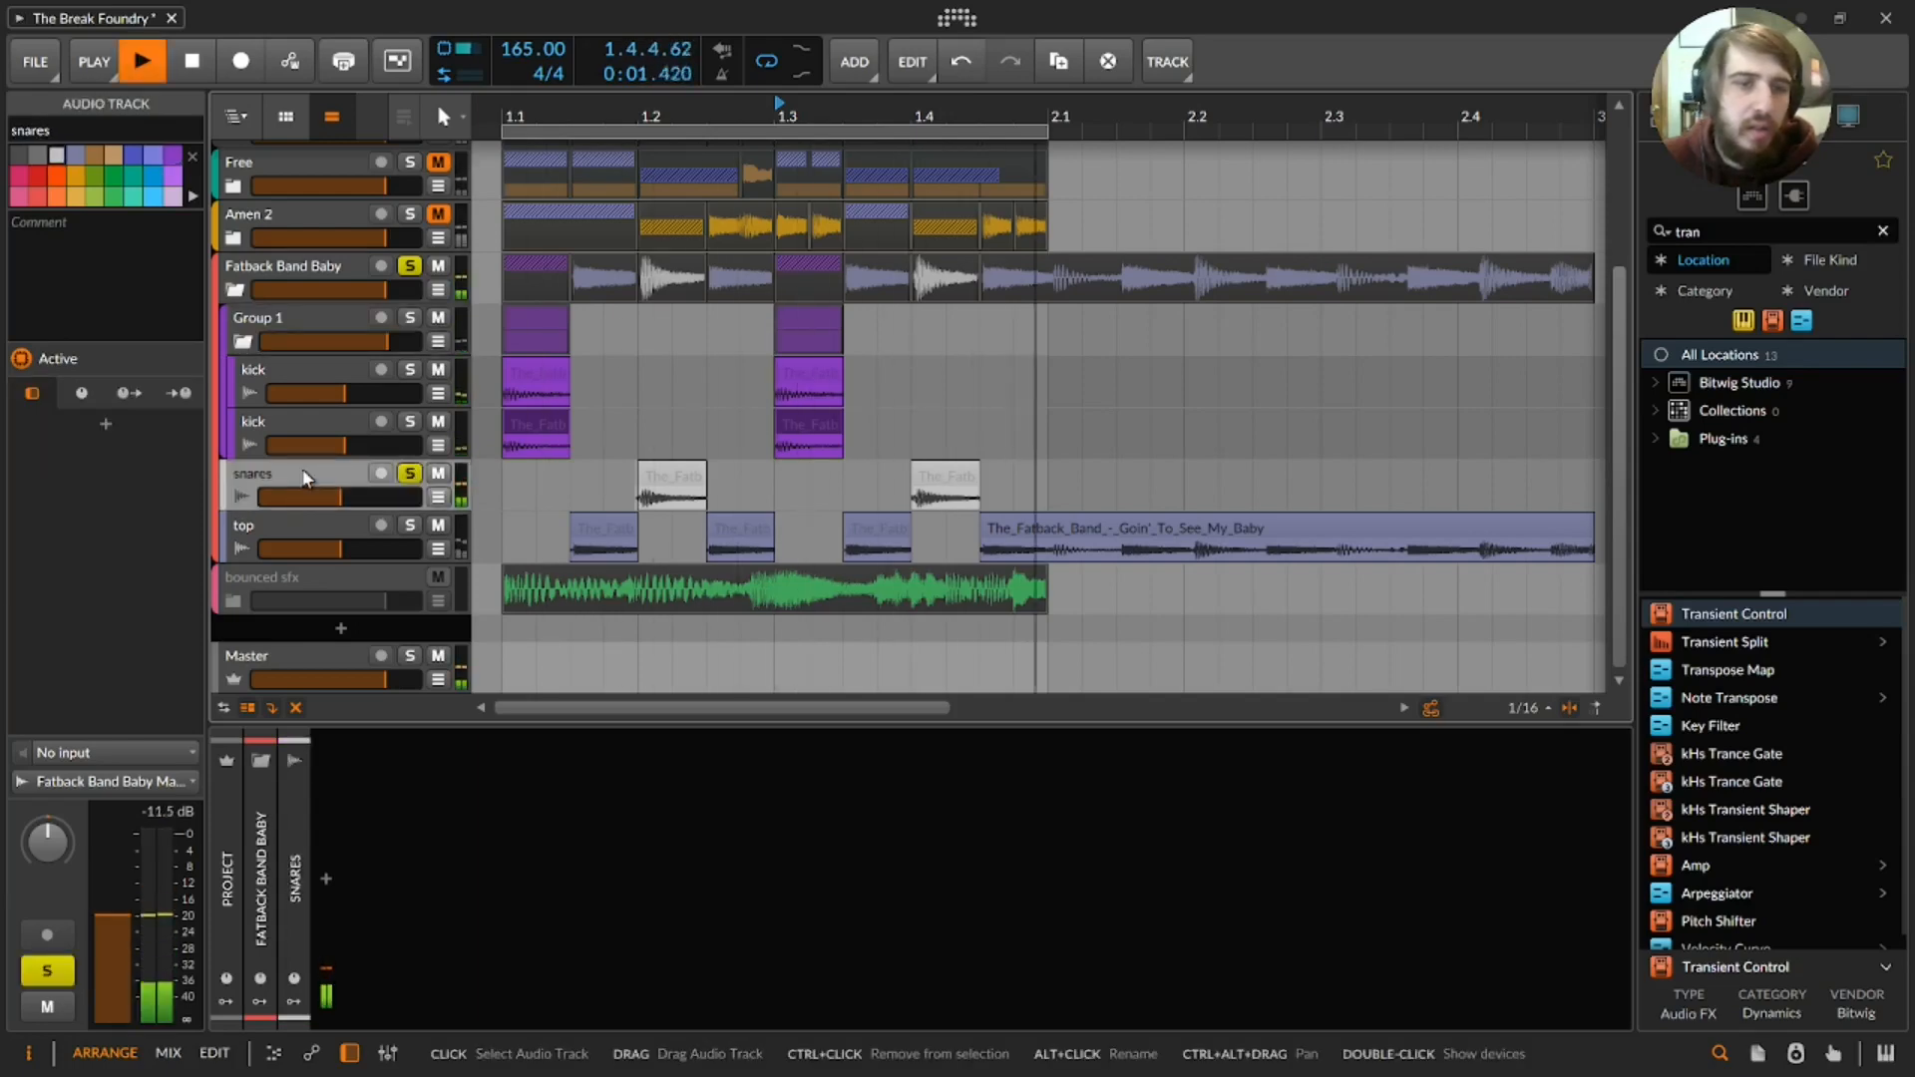
click(413, 474)
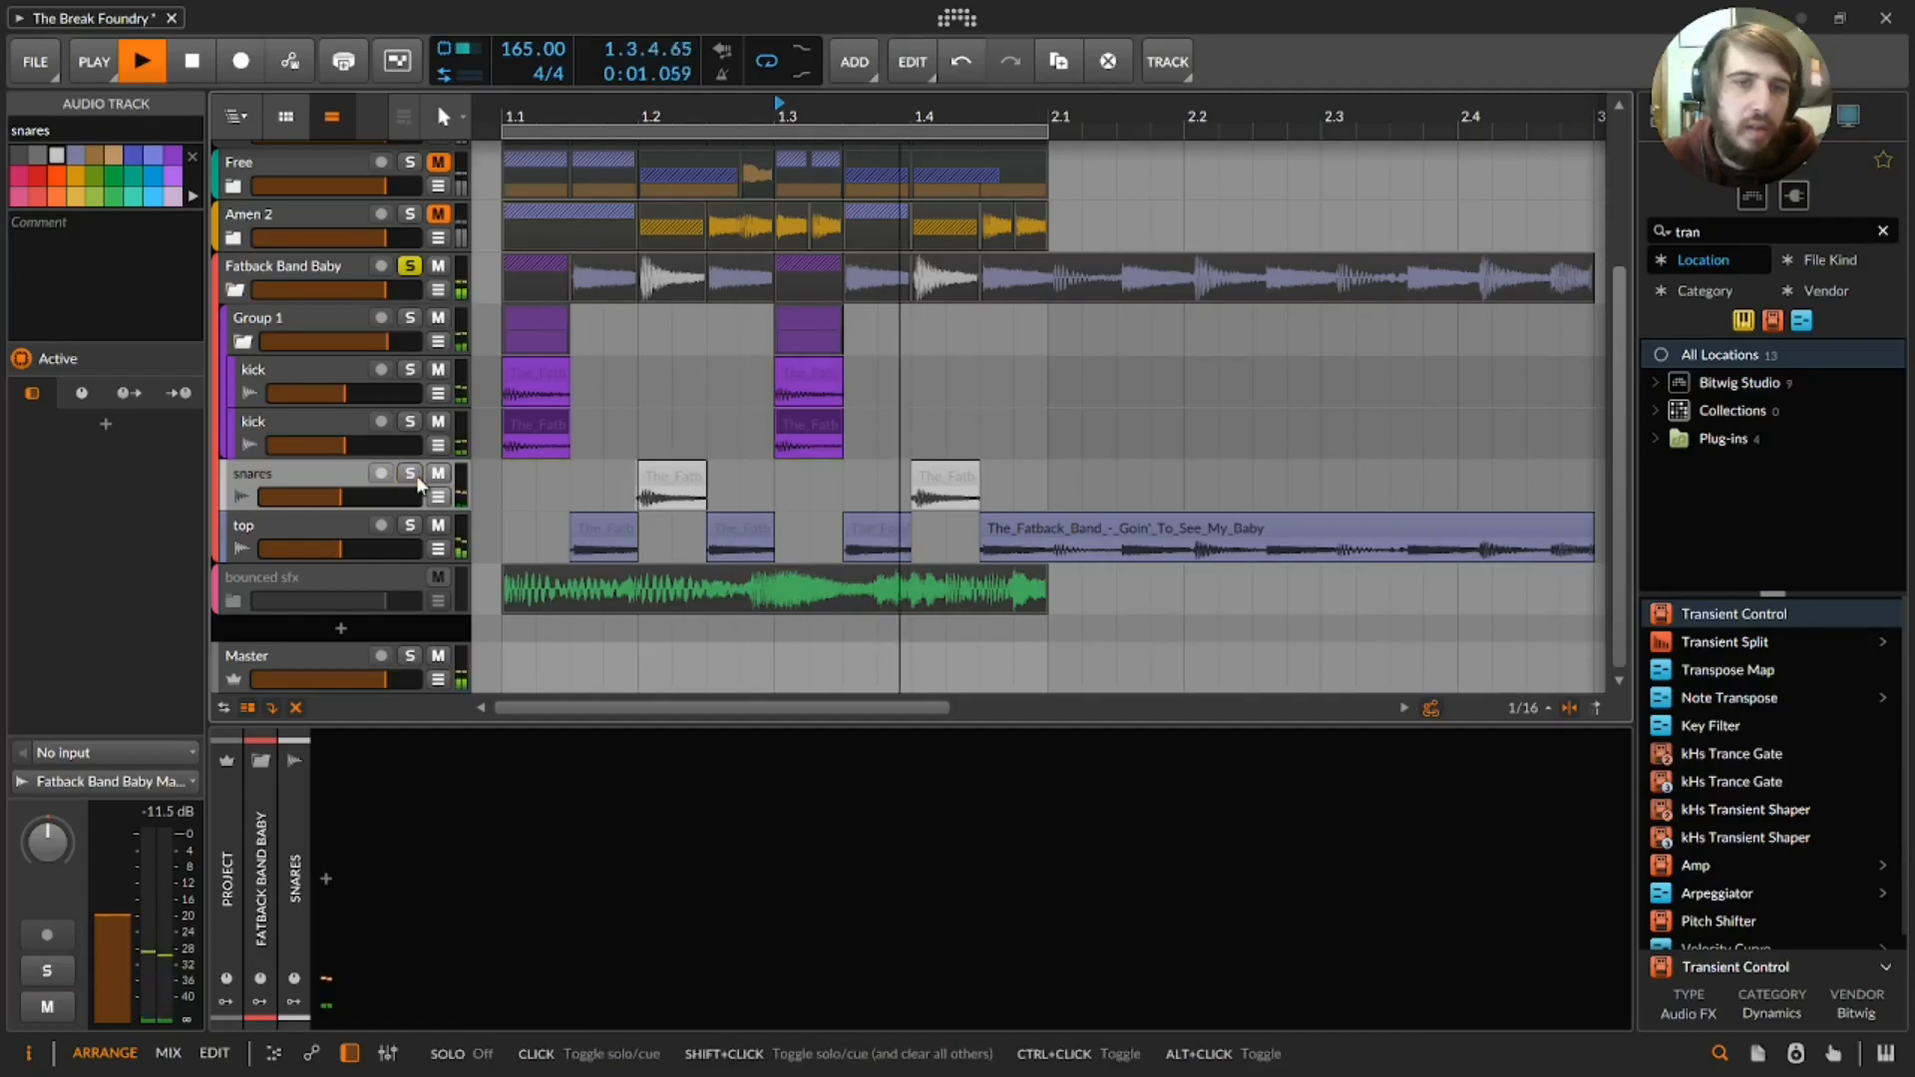
key(space)
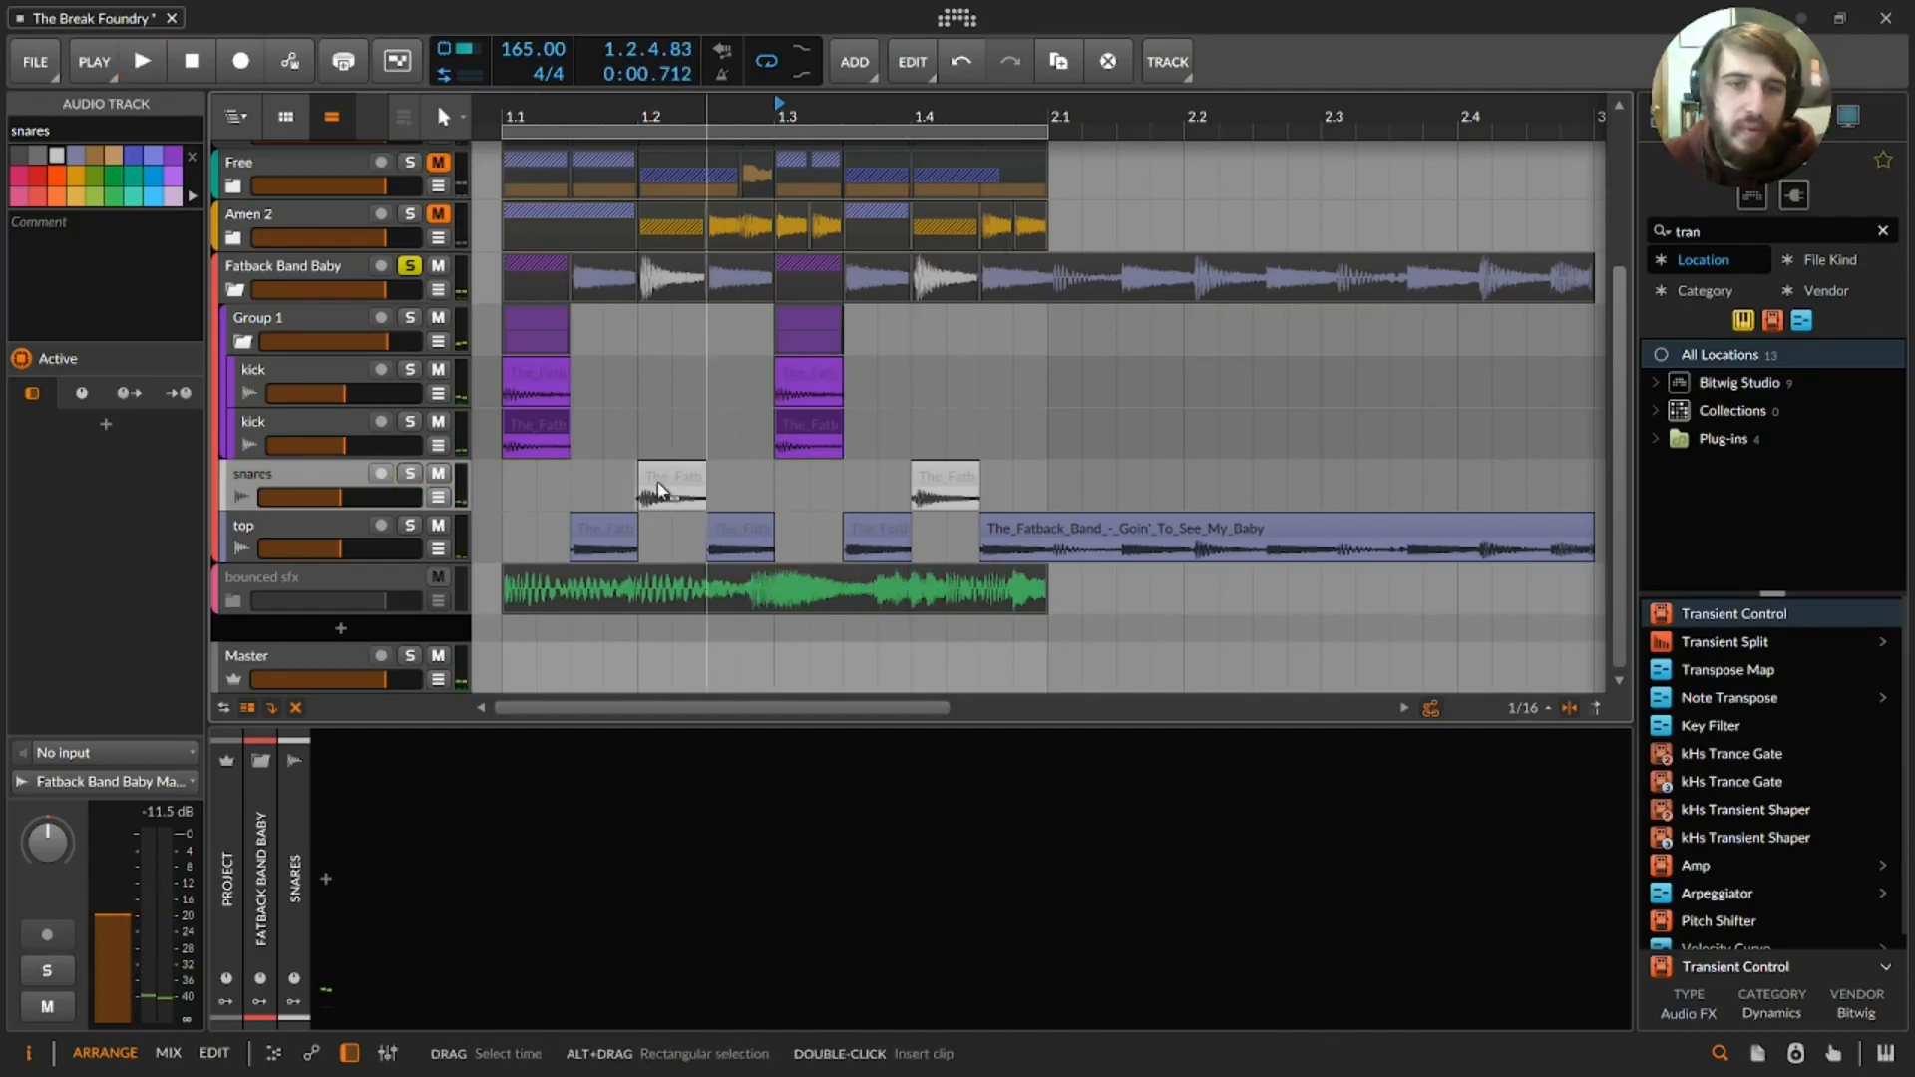
- Add an EQ-5 to the snares track and make band 1 a 4-pole high-pass at about 148 Hz during playback
triple_click(1721, 232)
text(eq)
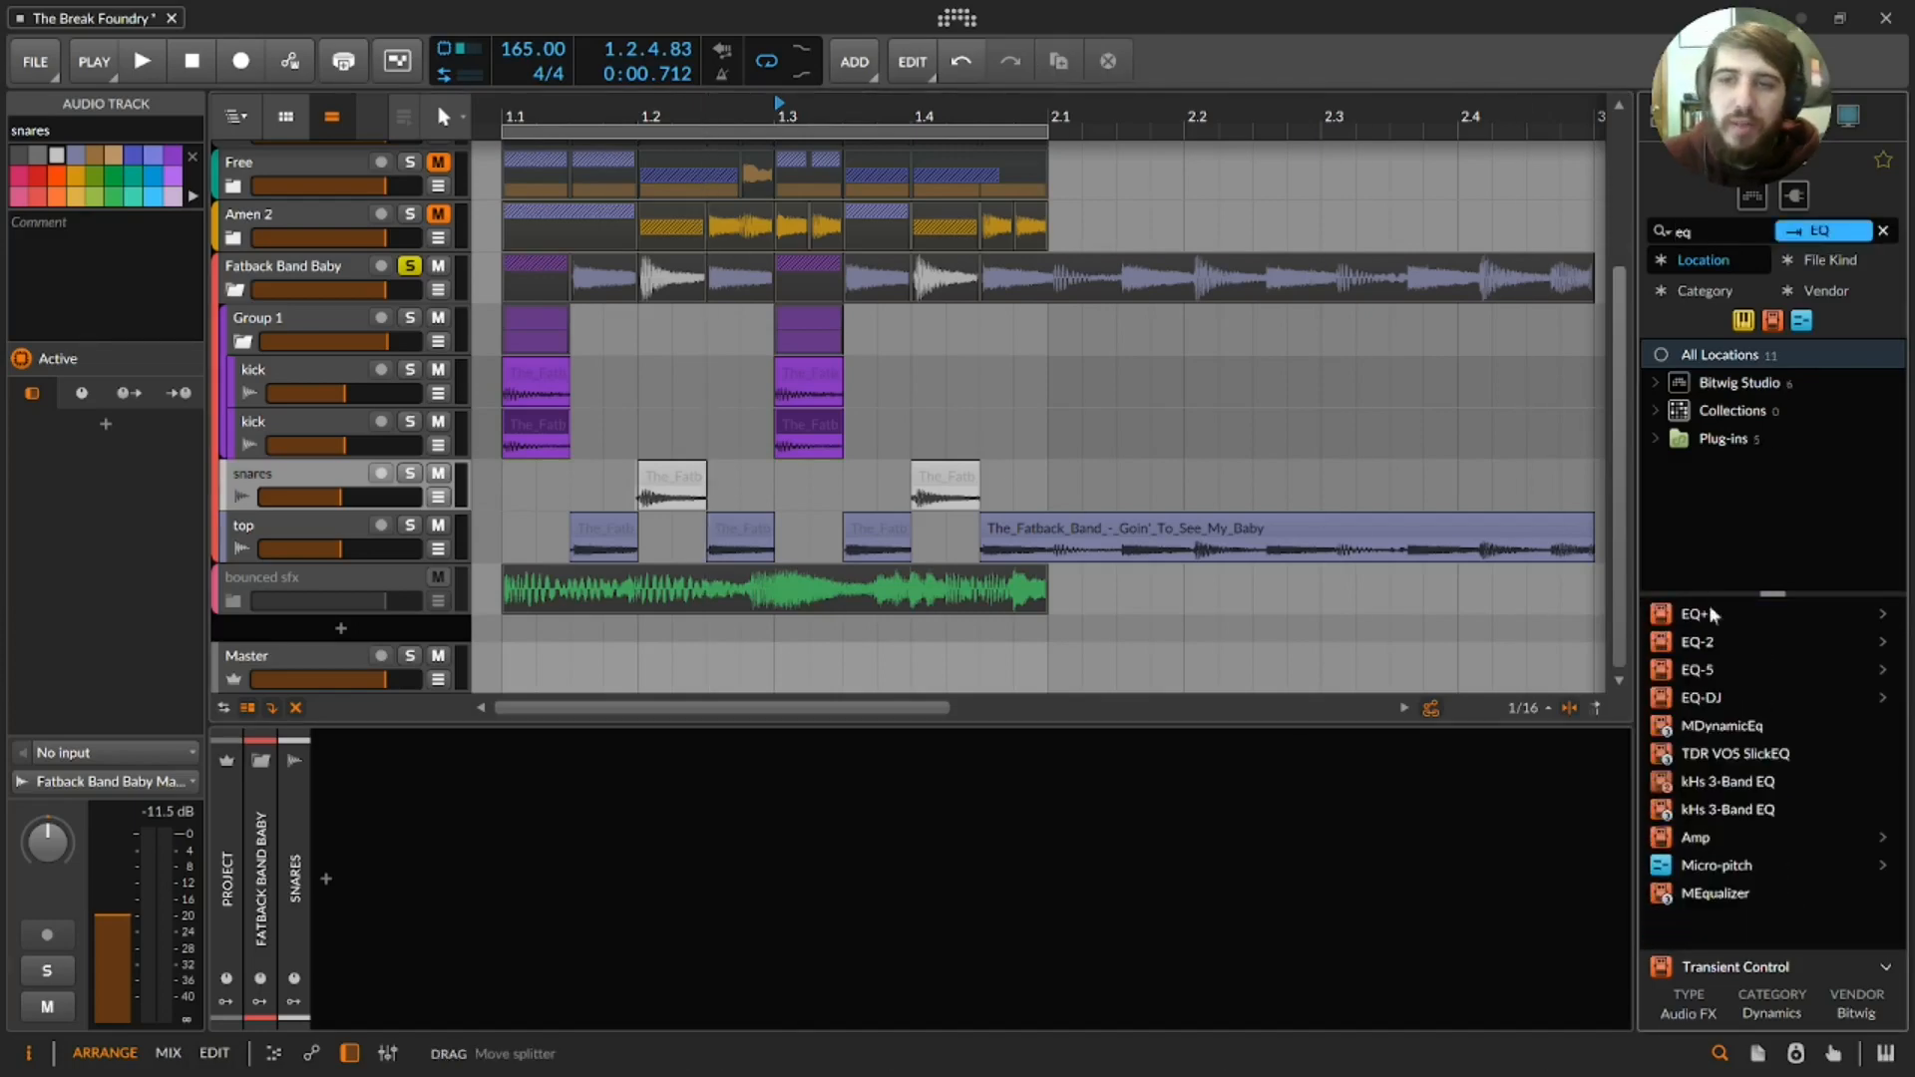
double_click(1716, 670)
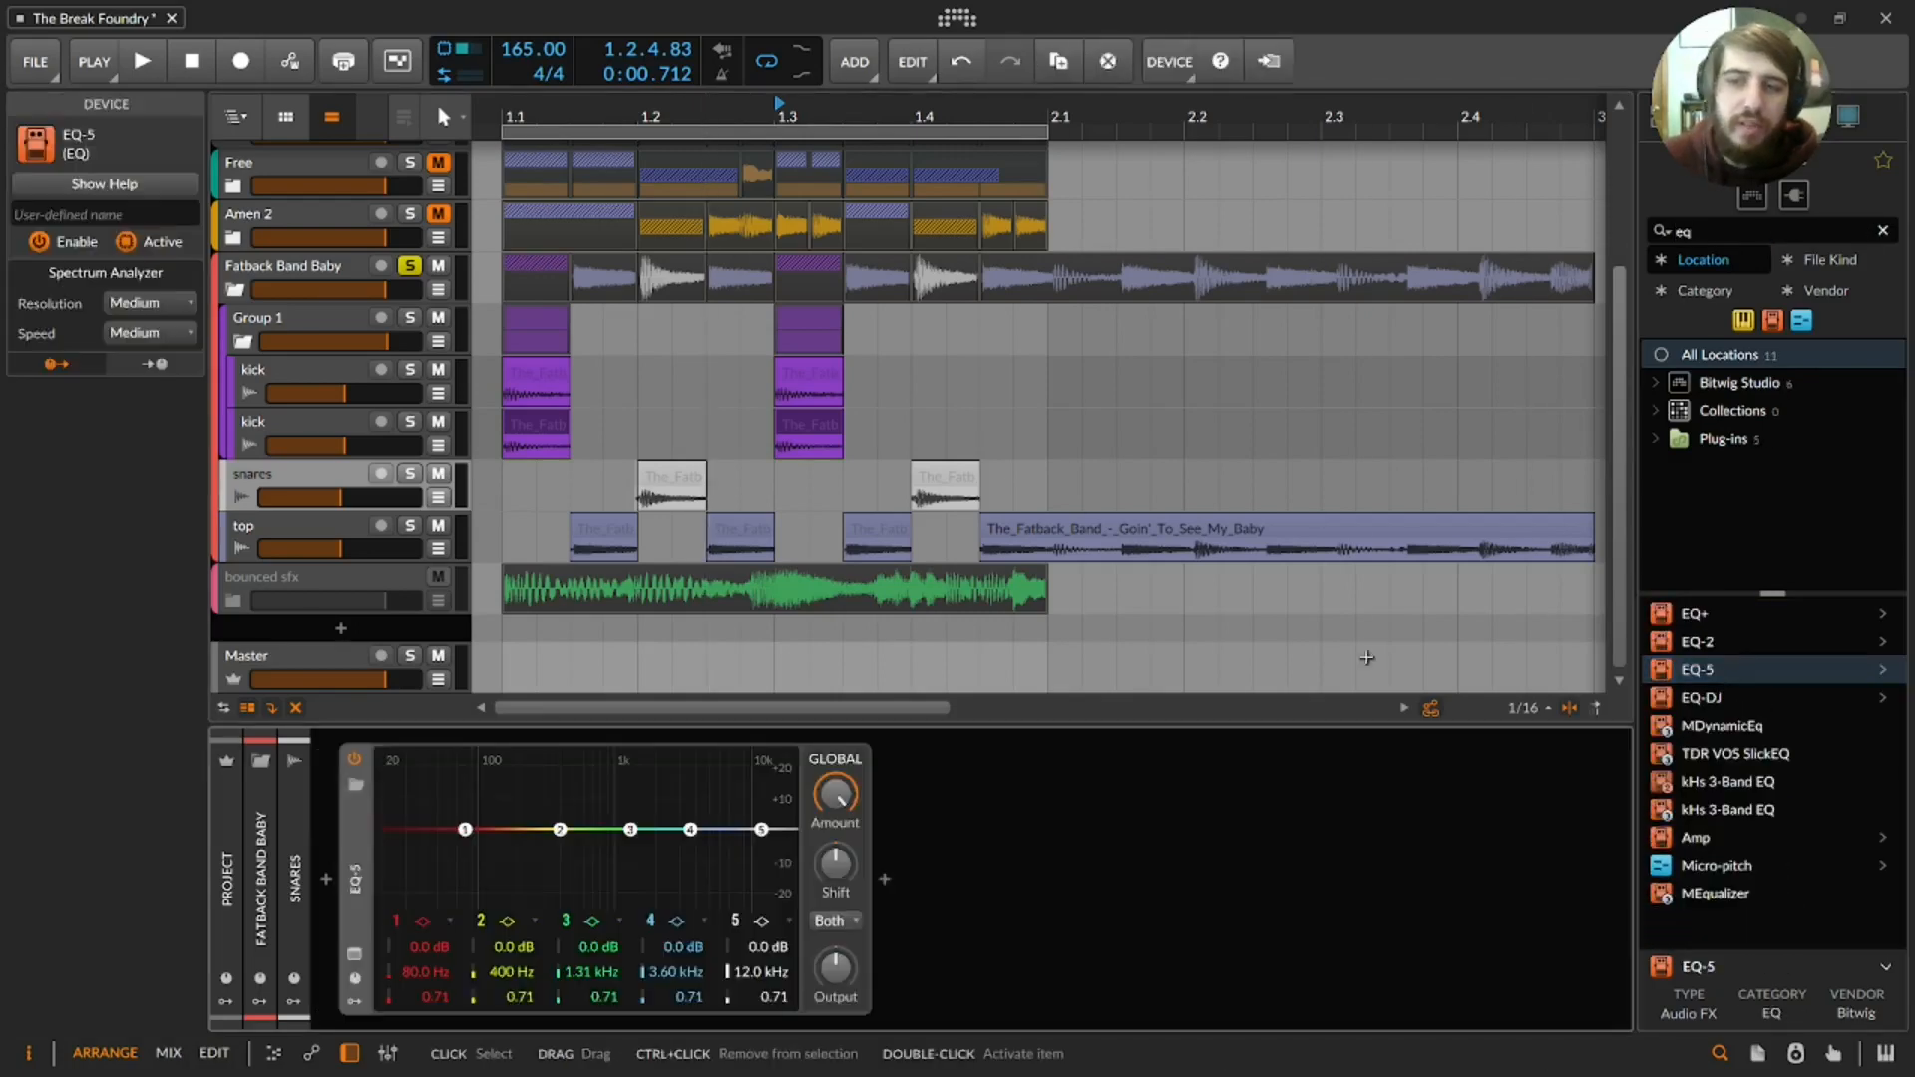
click(434, 925)
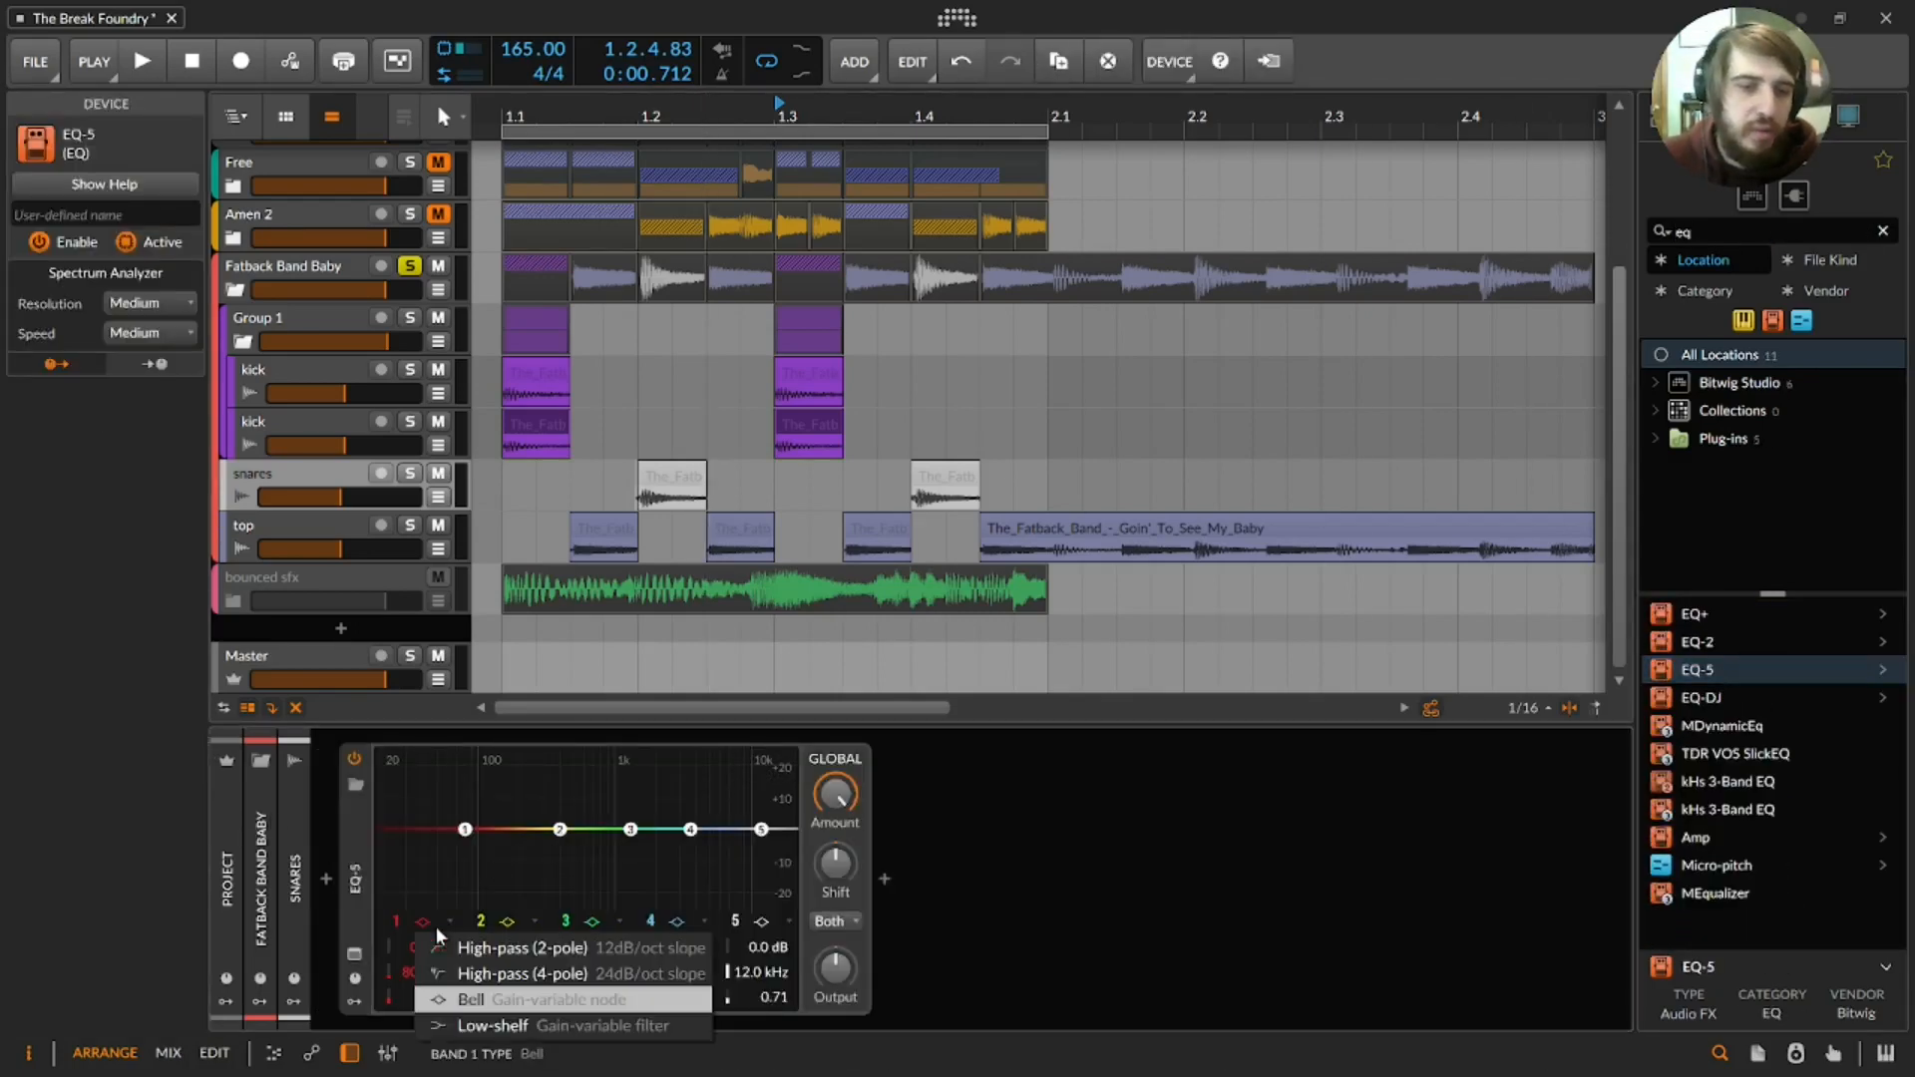
click(483, 978)
key(space)
drag(465, 828, 502, 830)
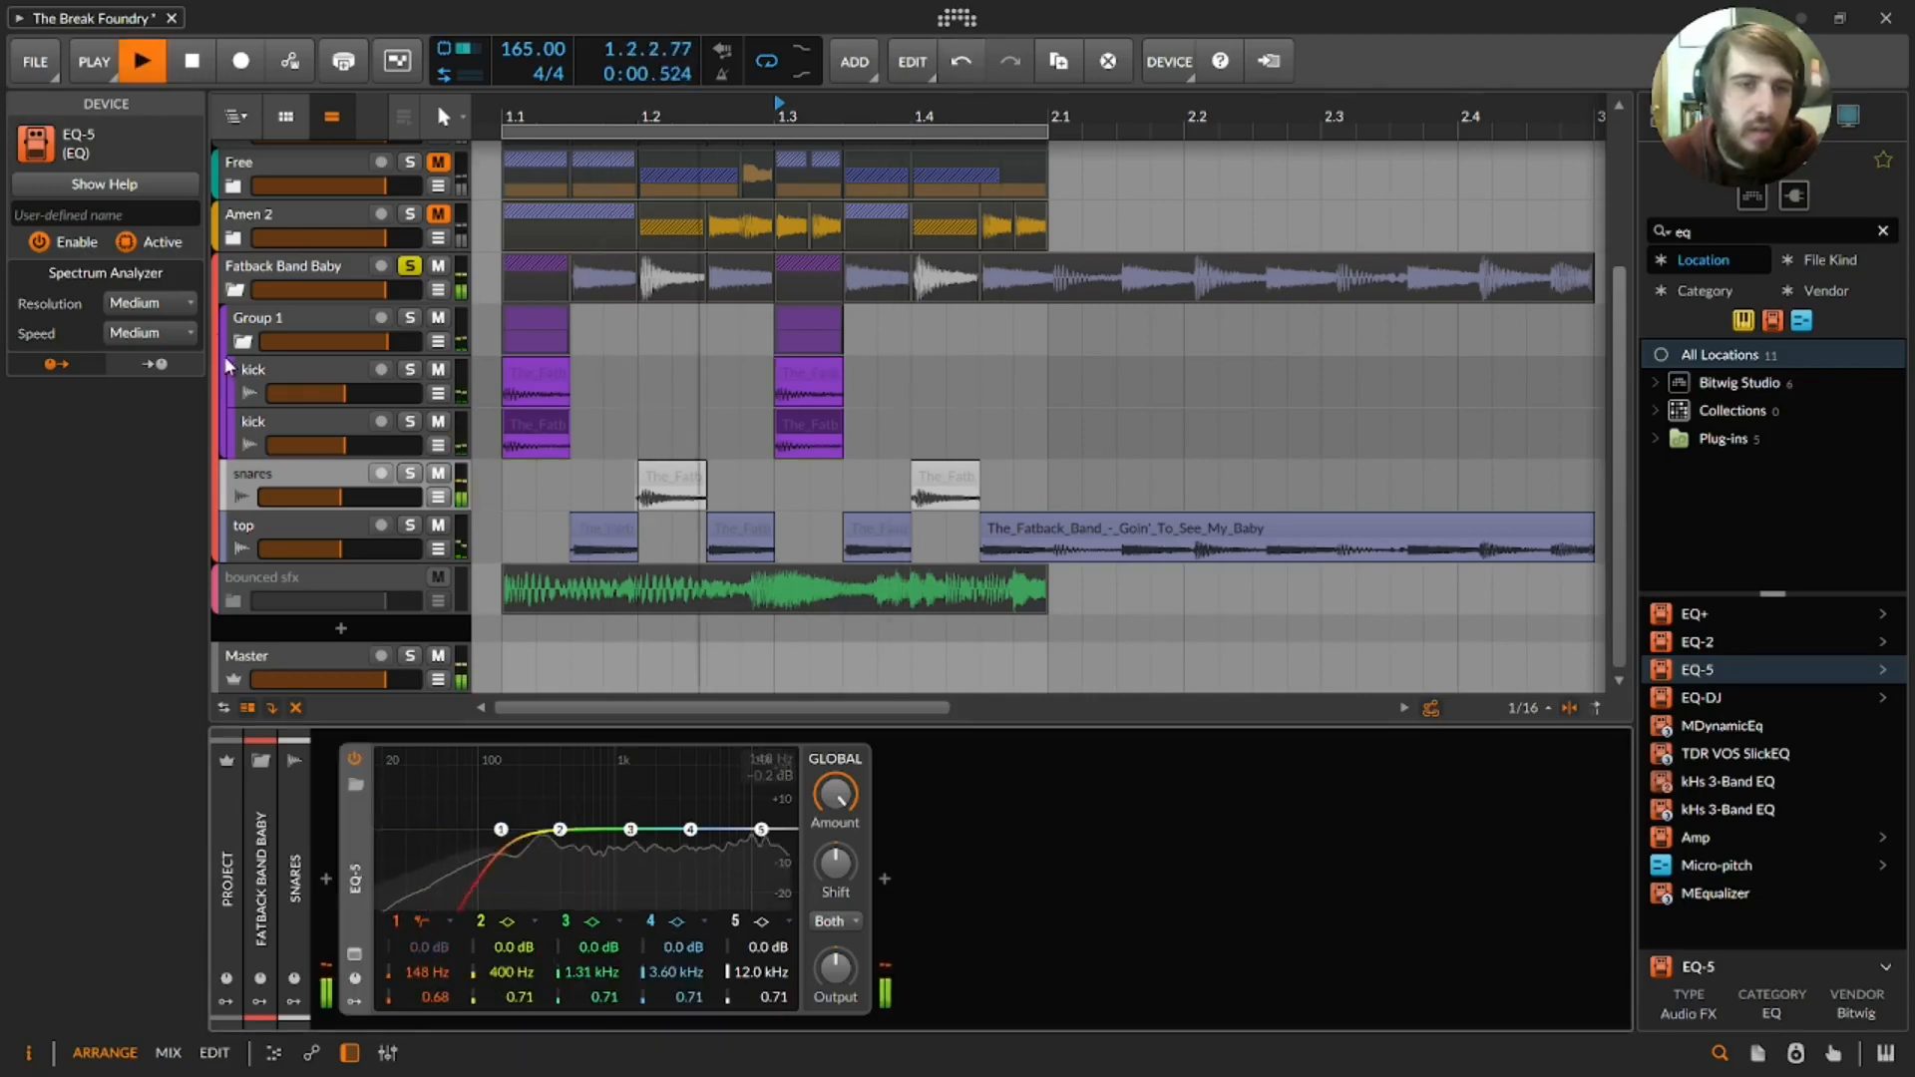
- Stop playback and add an EQ-5 with band 1 set to high-pass on both Group 1 and the top track
click(224, 355)
key(space)
double_click(1689, 671)
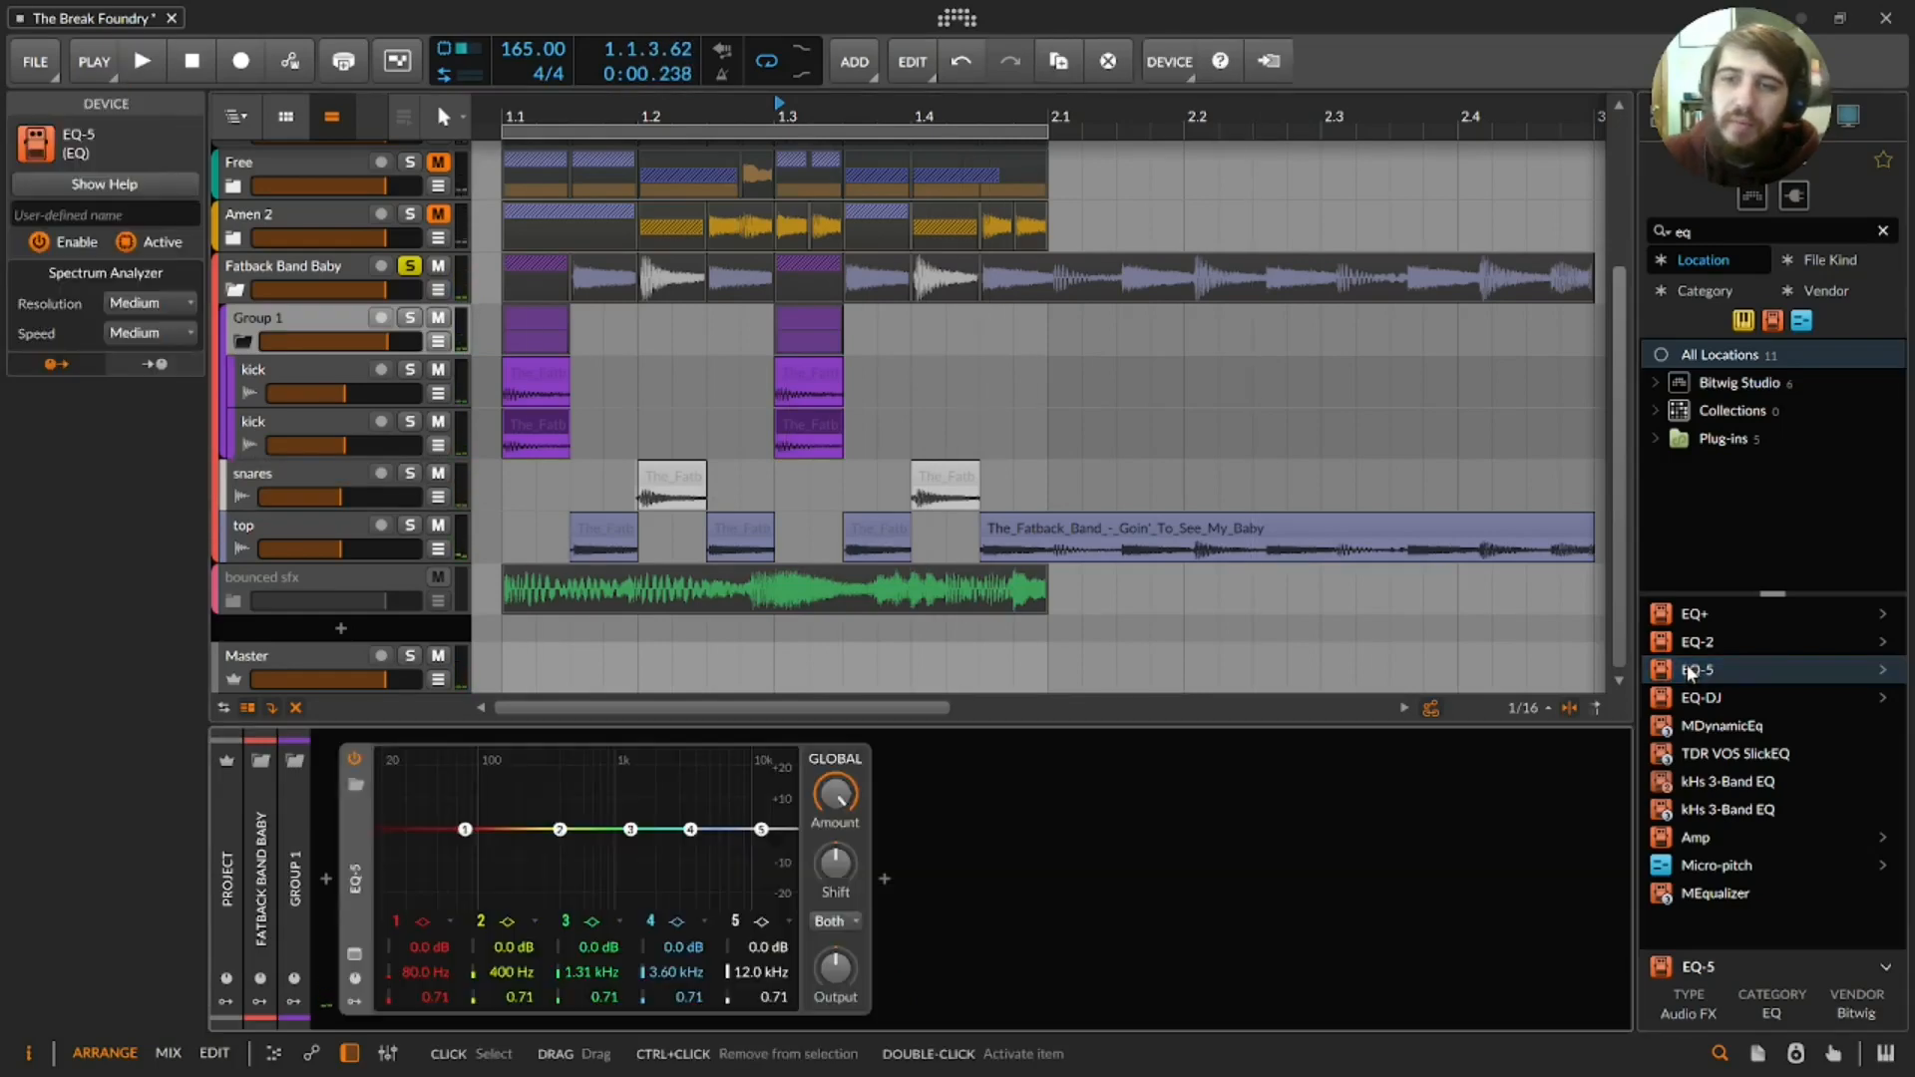
click(447, 922)
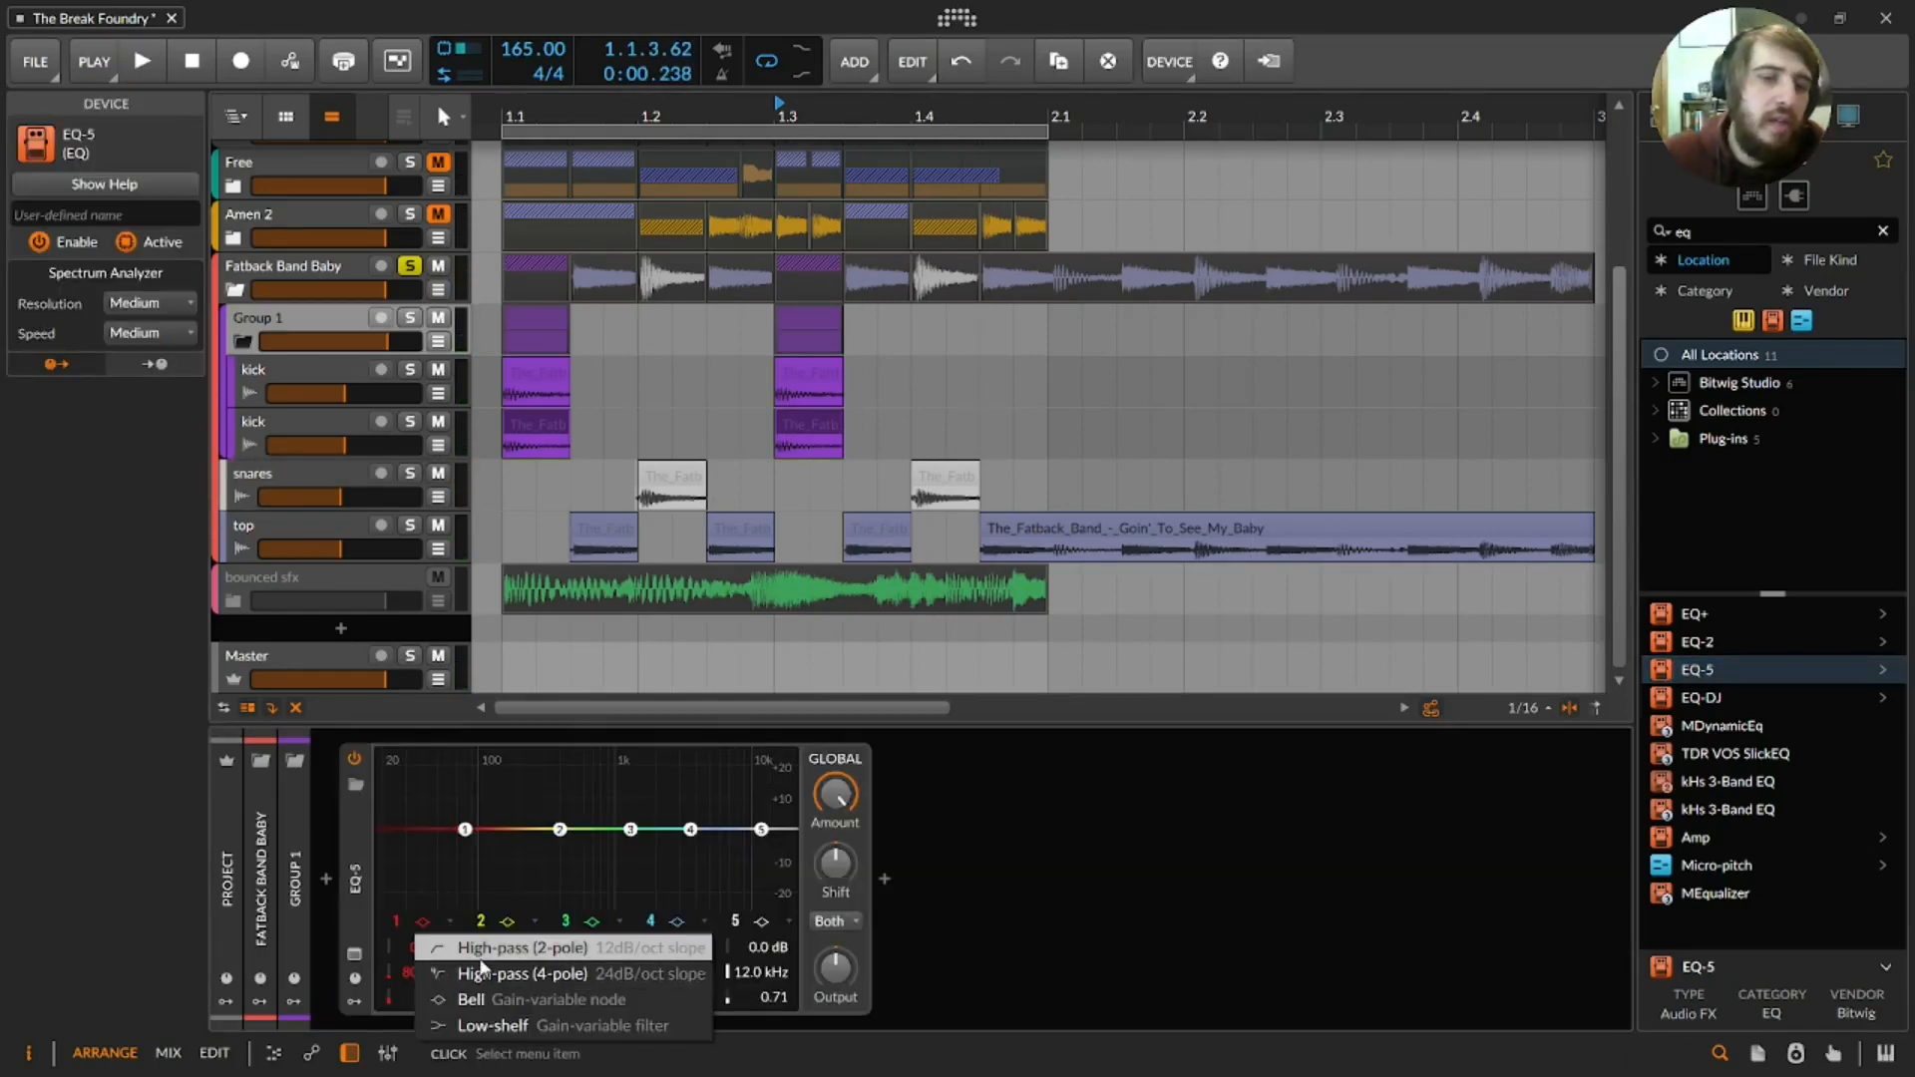
click(430, 950)
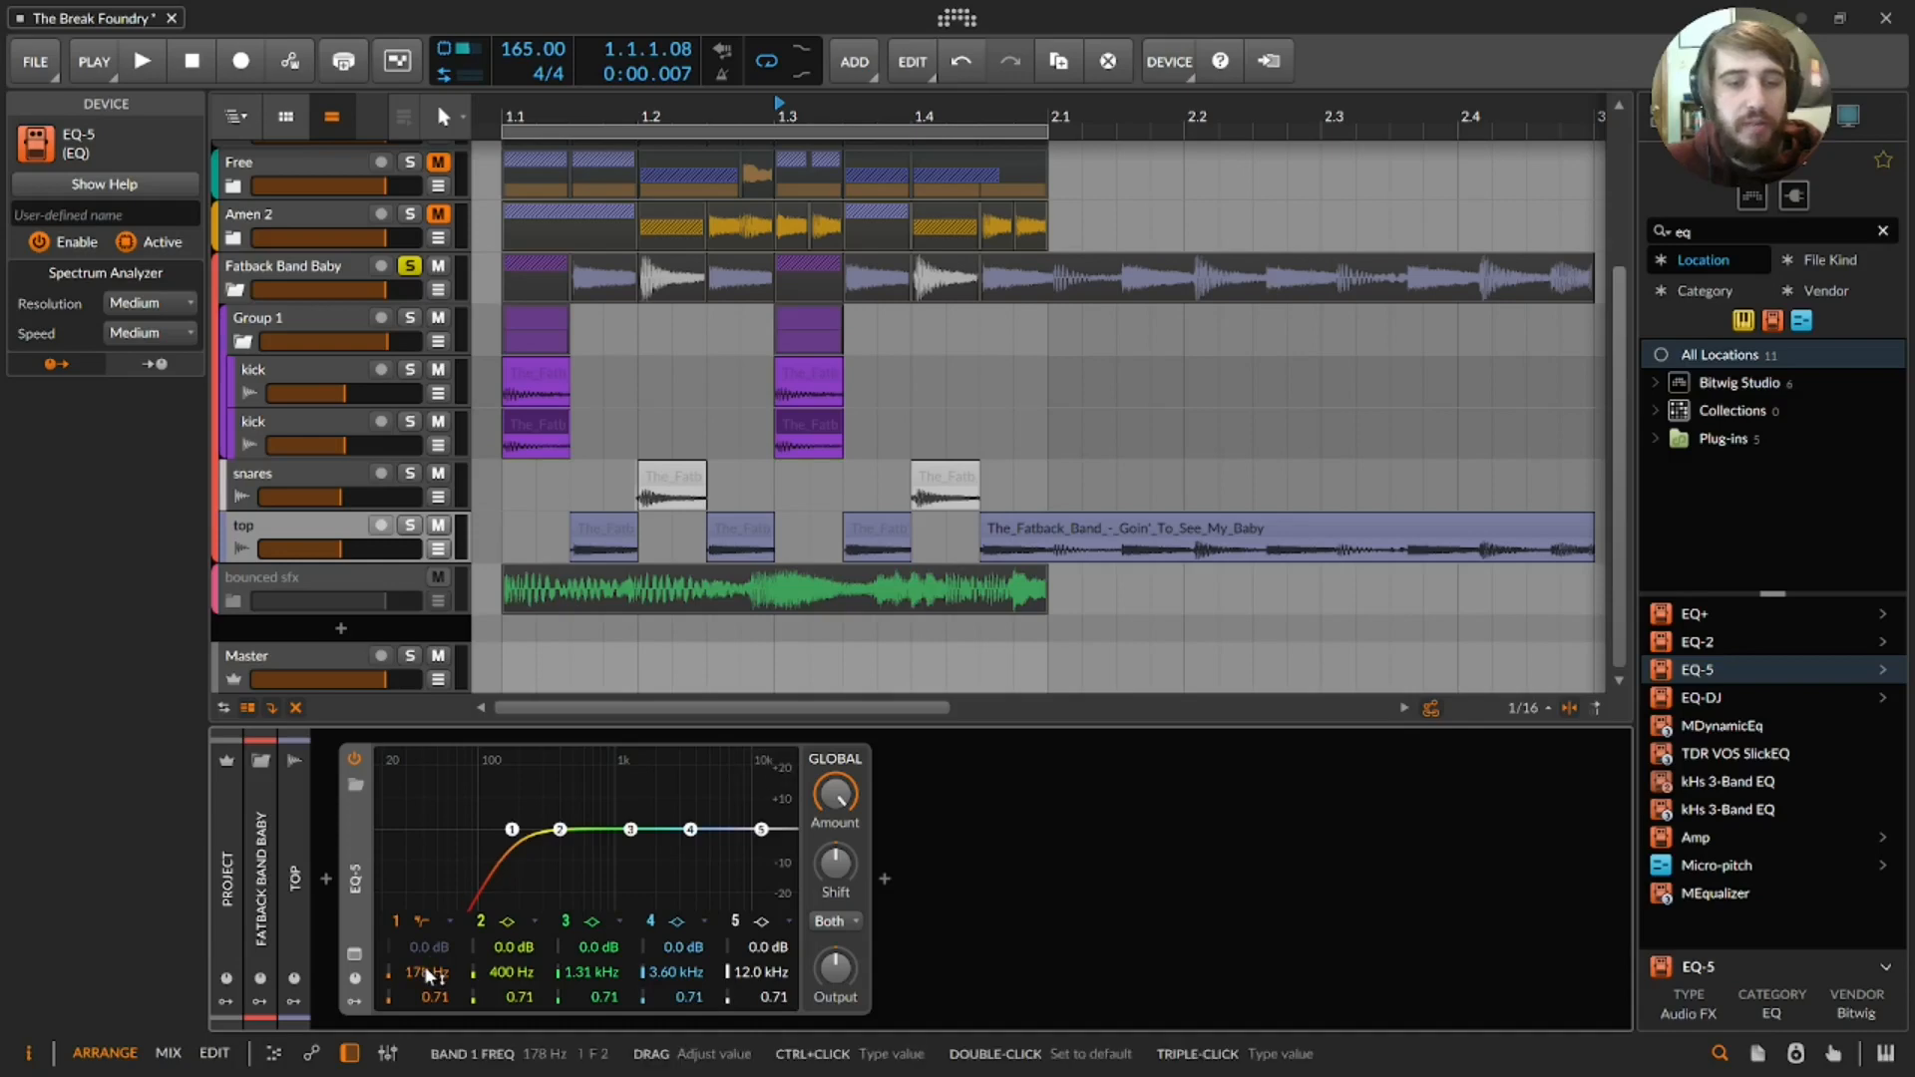
- Lower the EQ-5 high-pass frequency to about 54 Hz on Group 1 and 112 Hz on the snares track
click(217, 479)
click(245, 482)
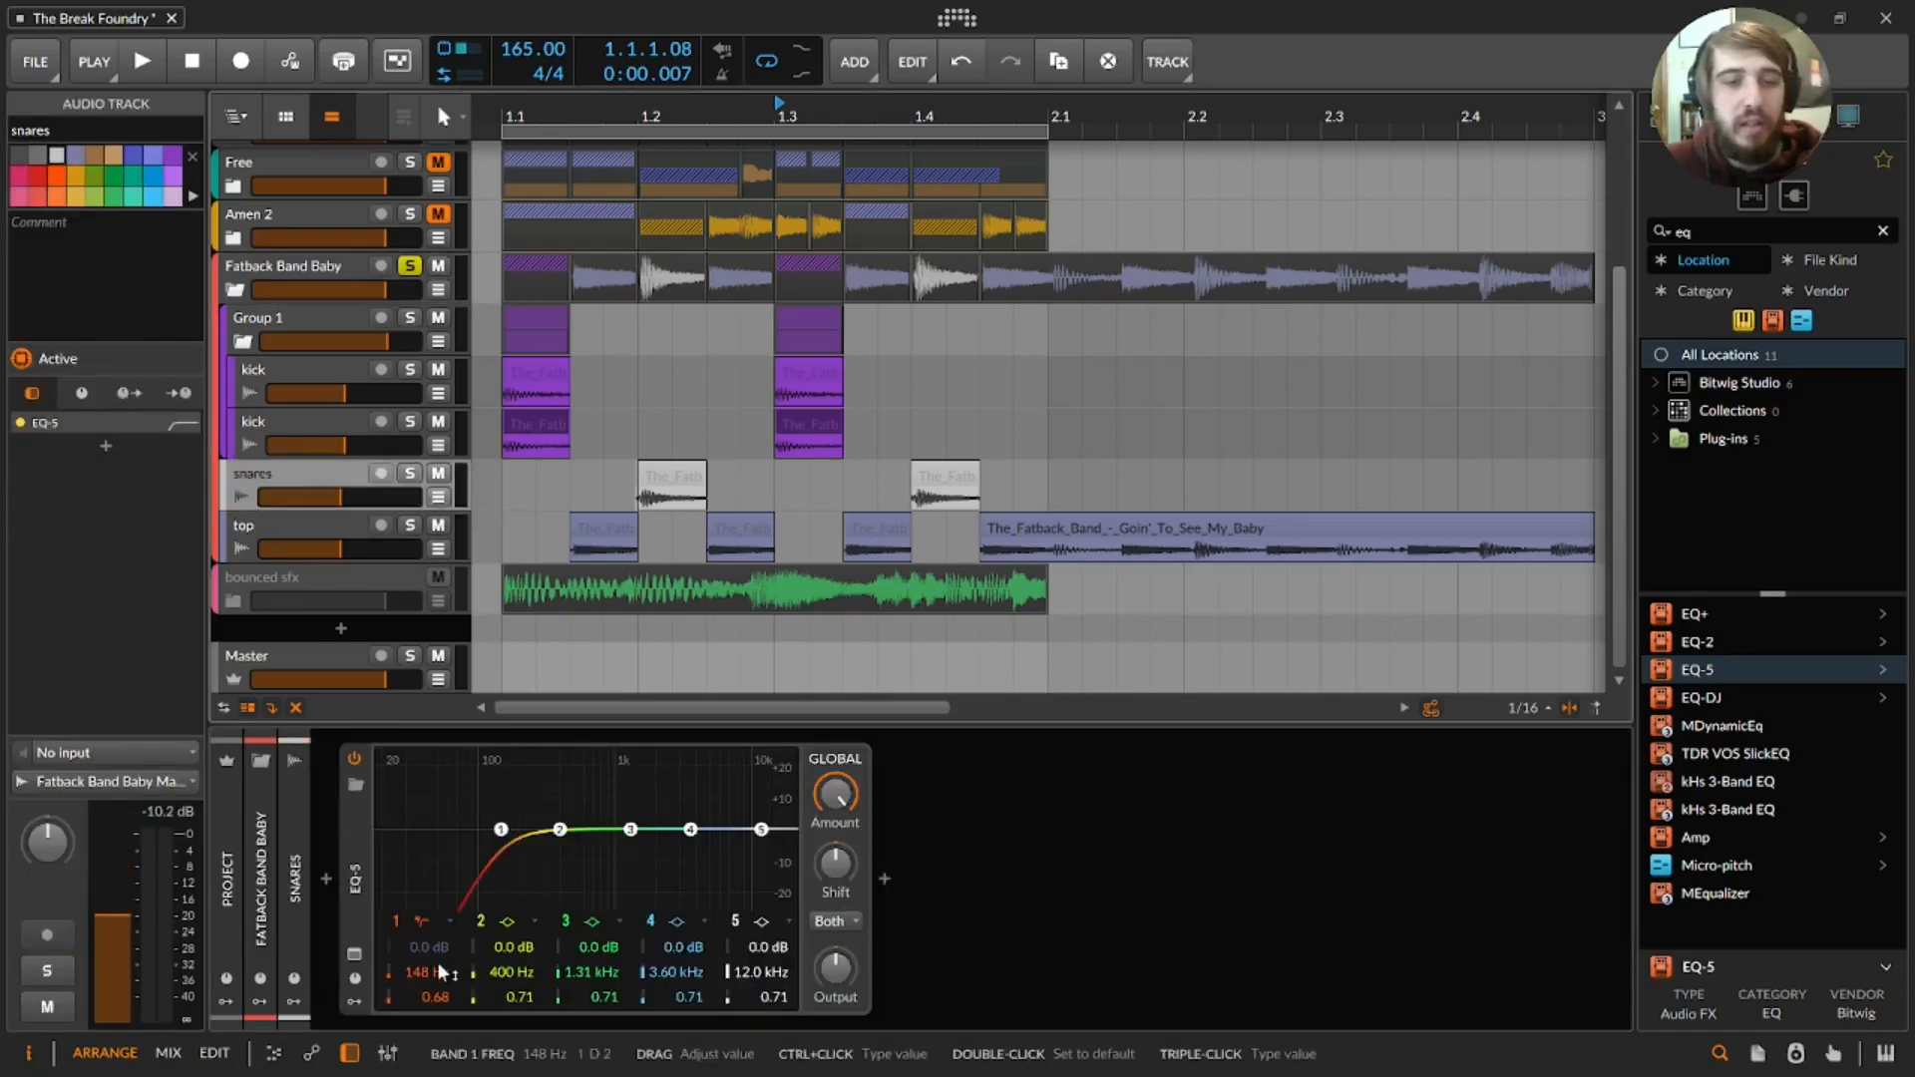
click(234, 335)
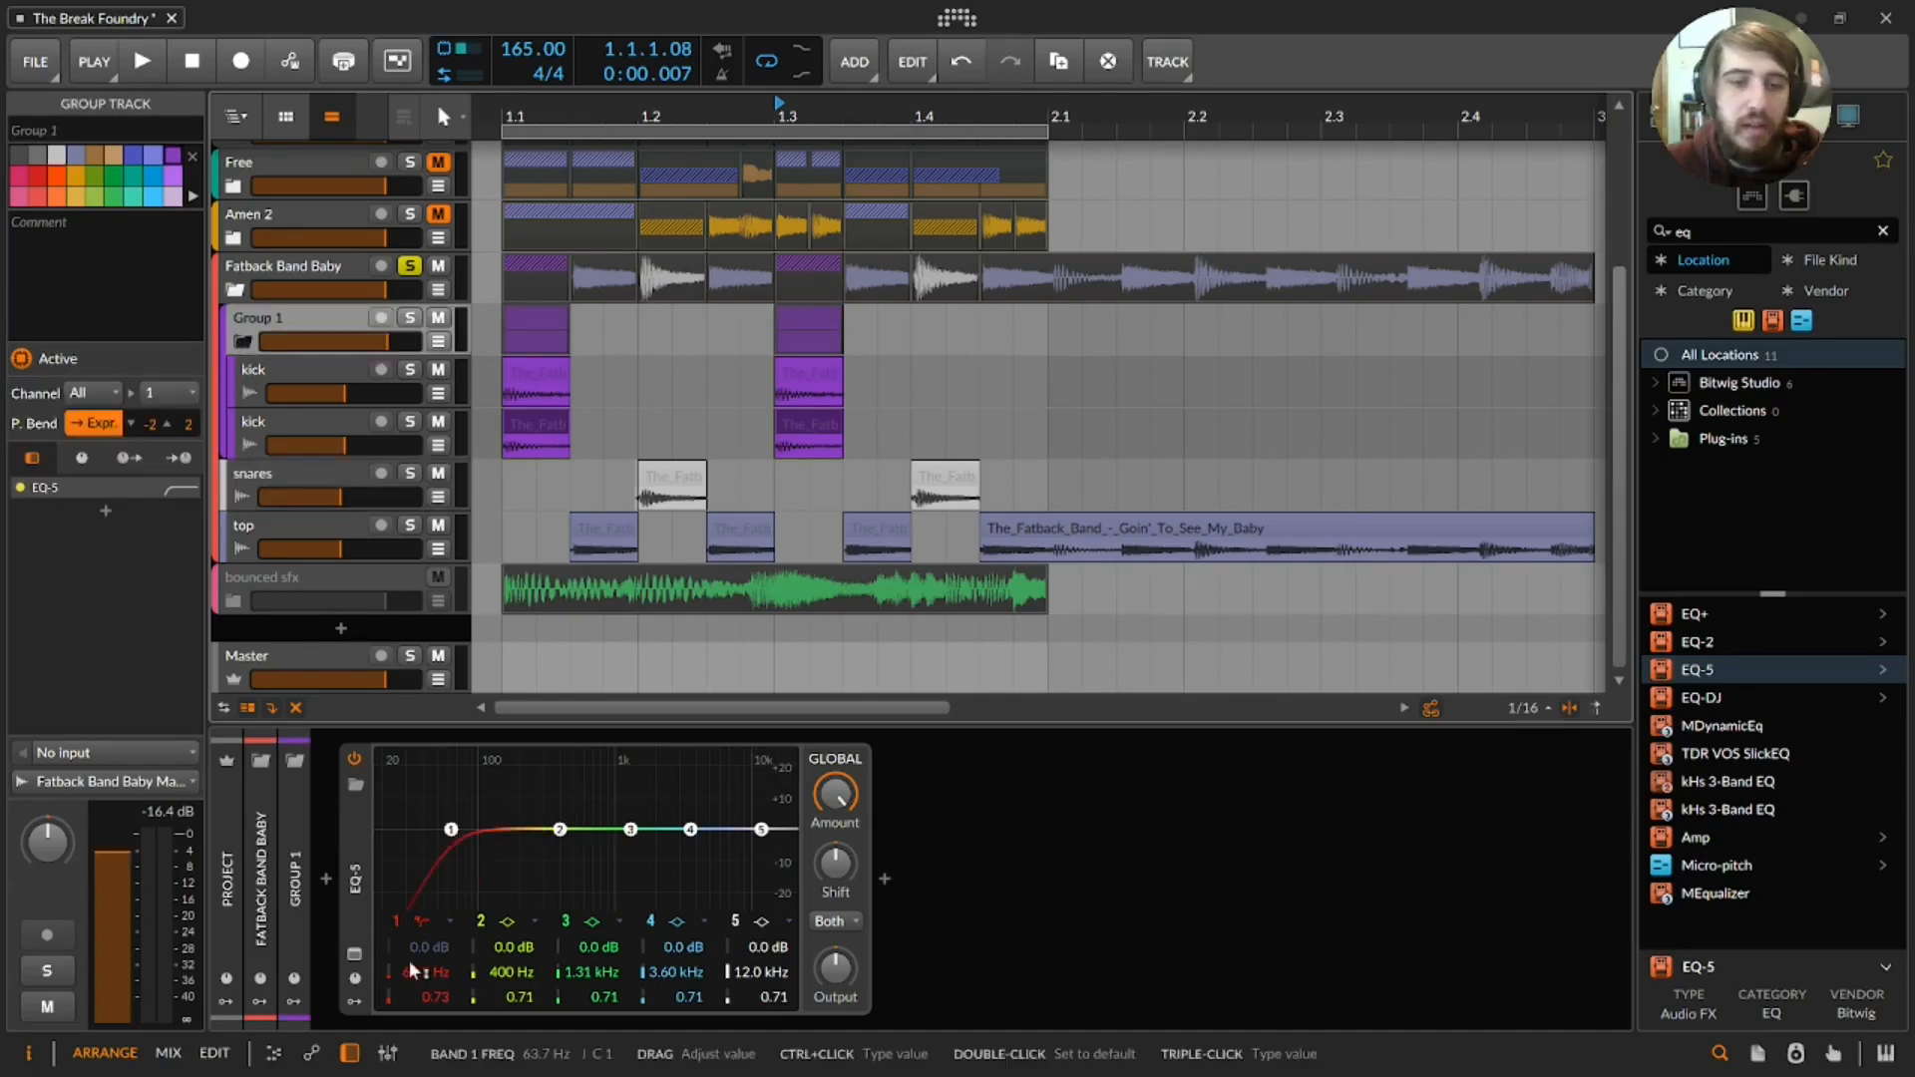
drag(413, 974, 412, 988)
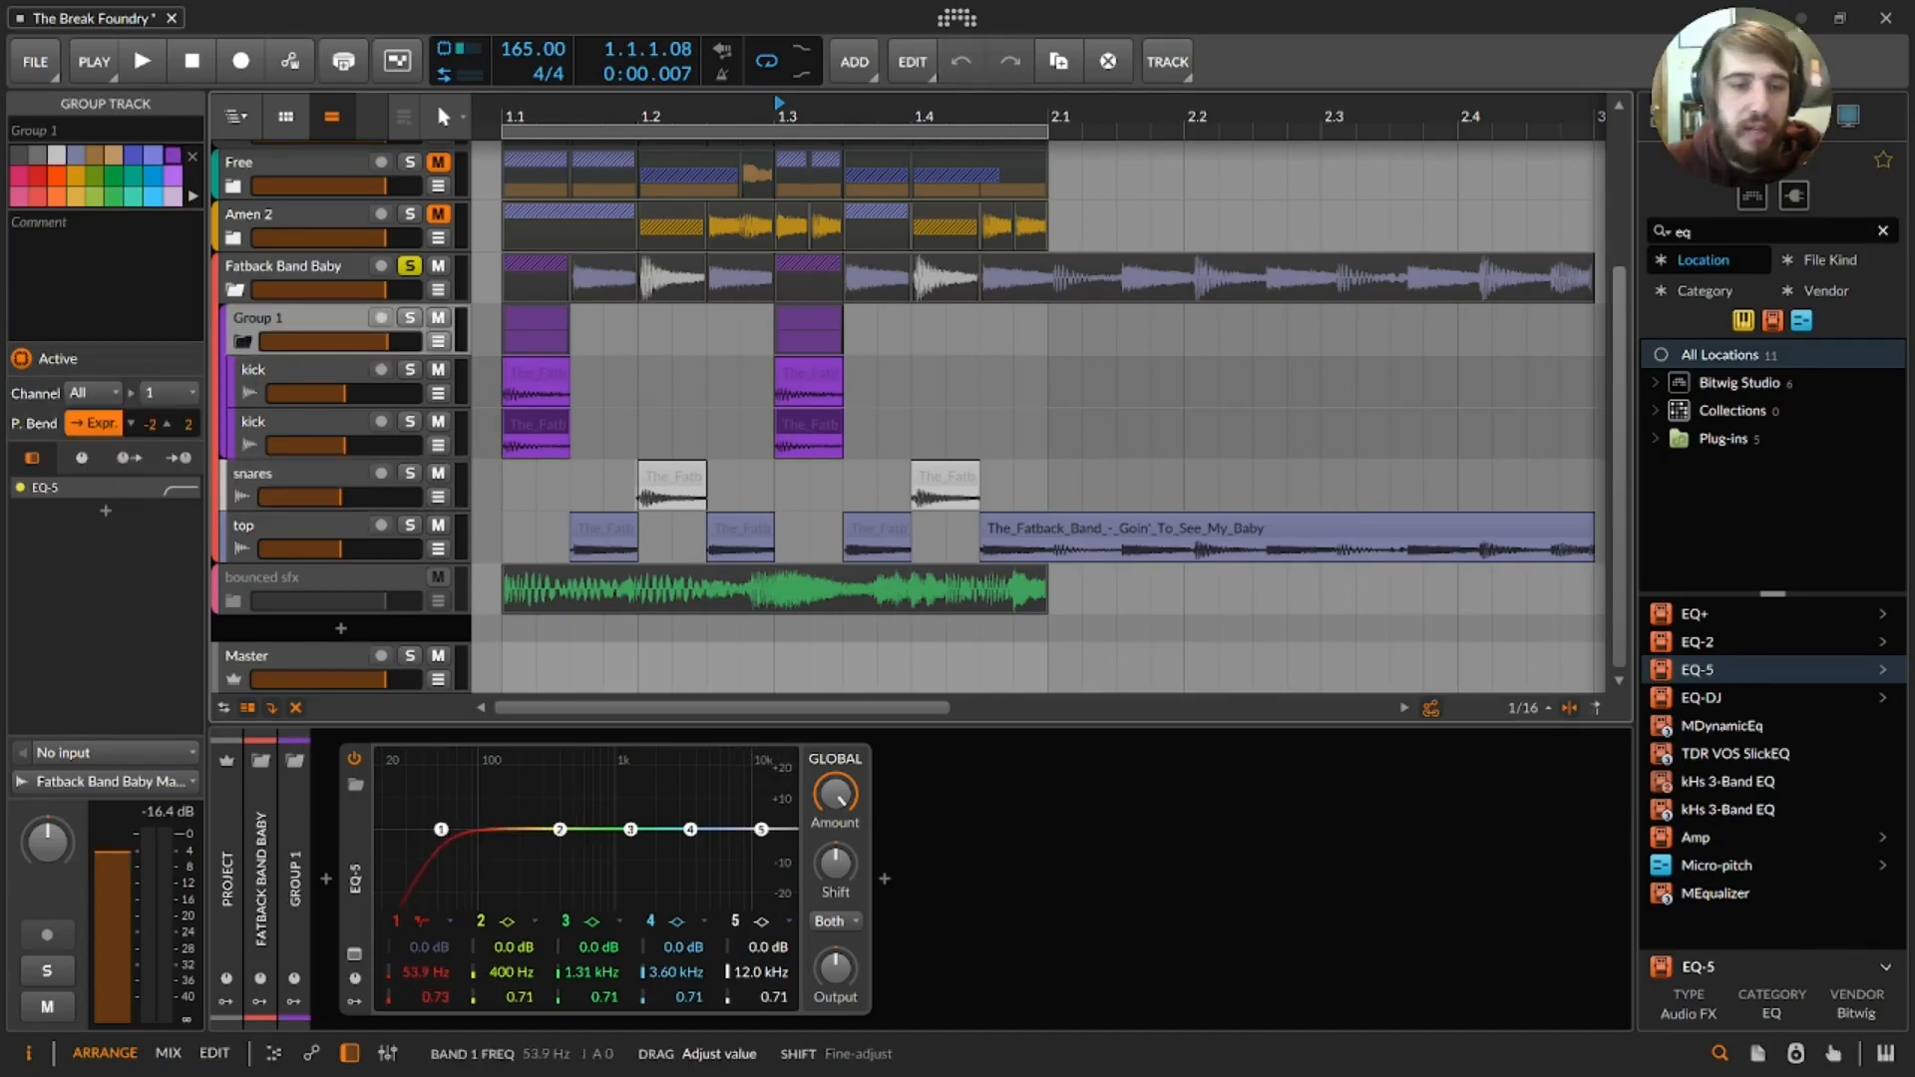
click(267, 388)
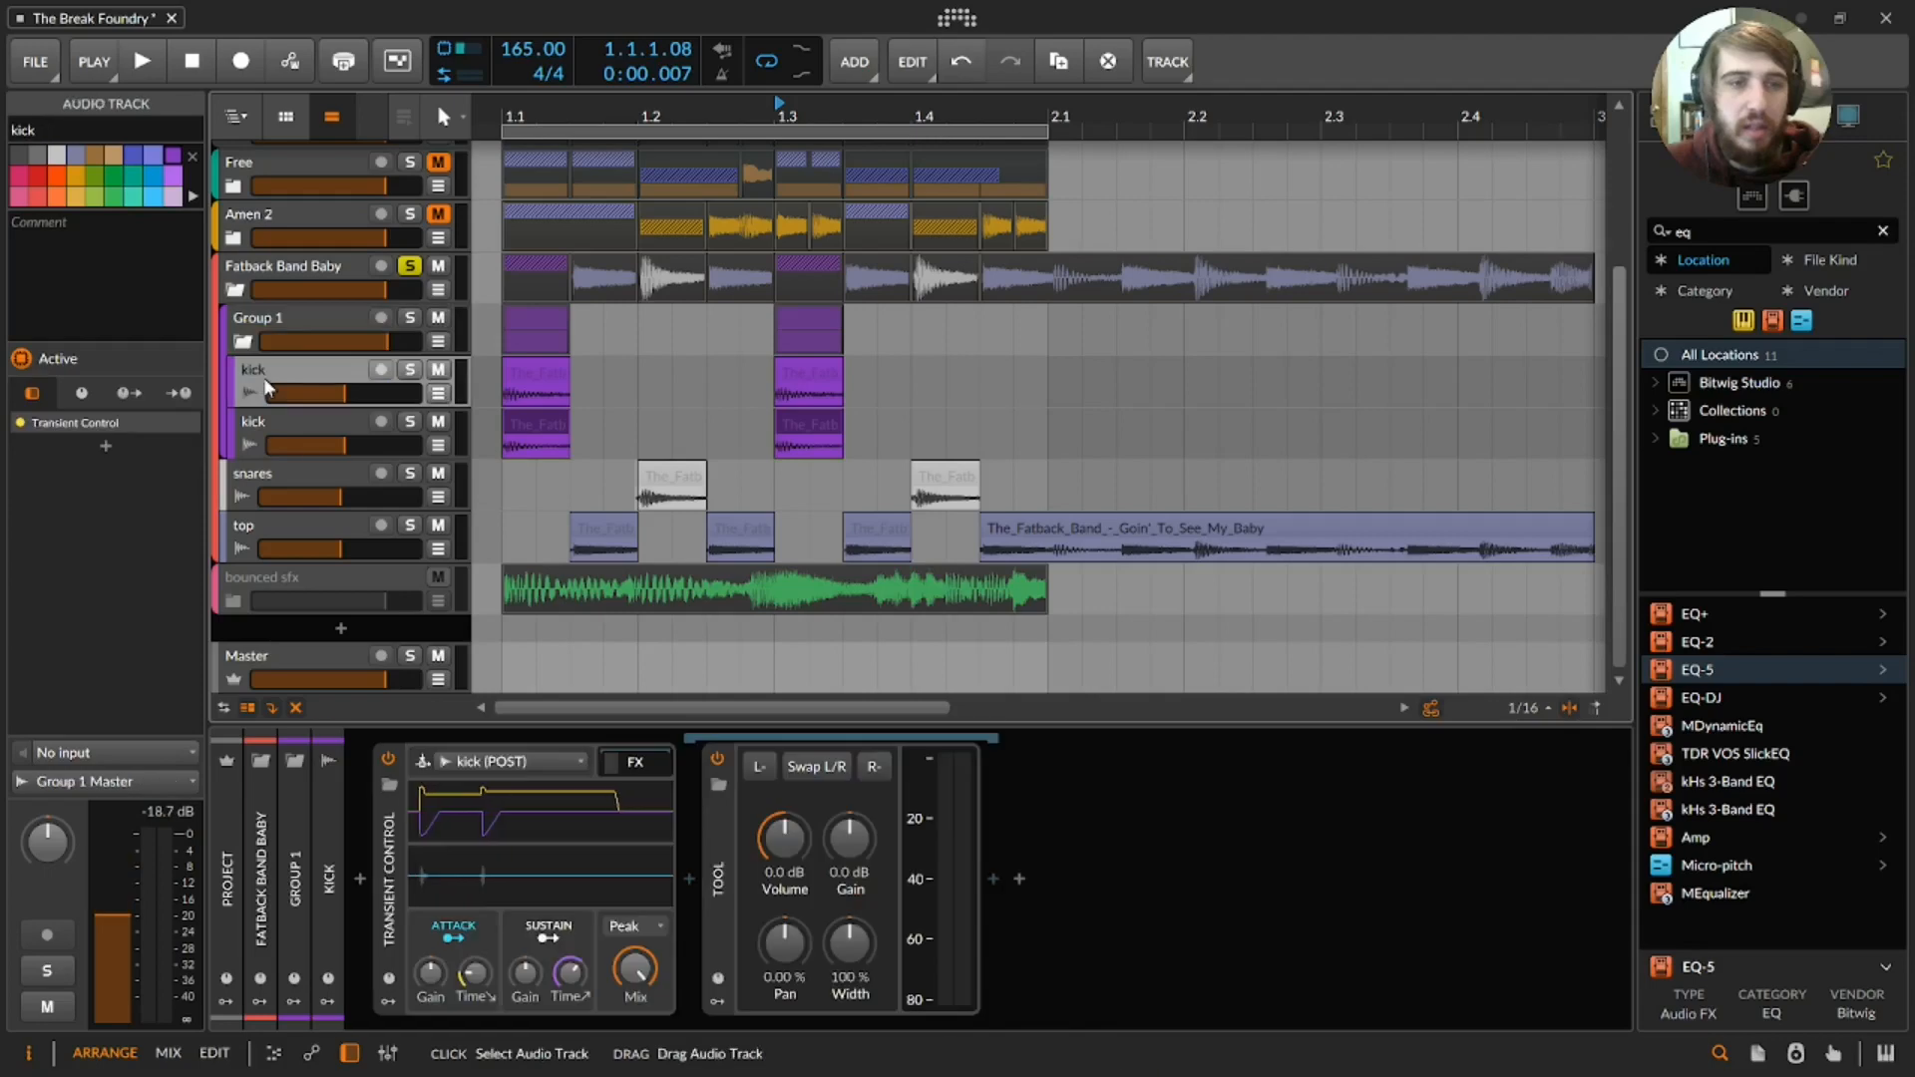
click(264, 473)
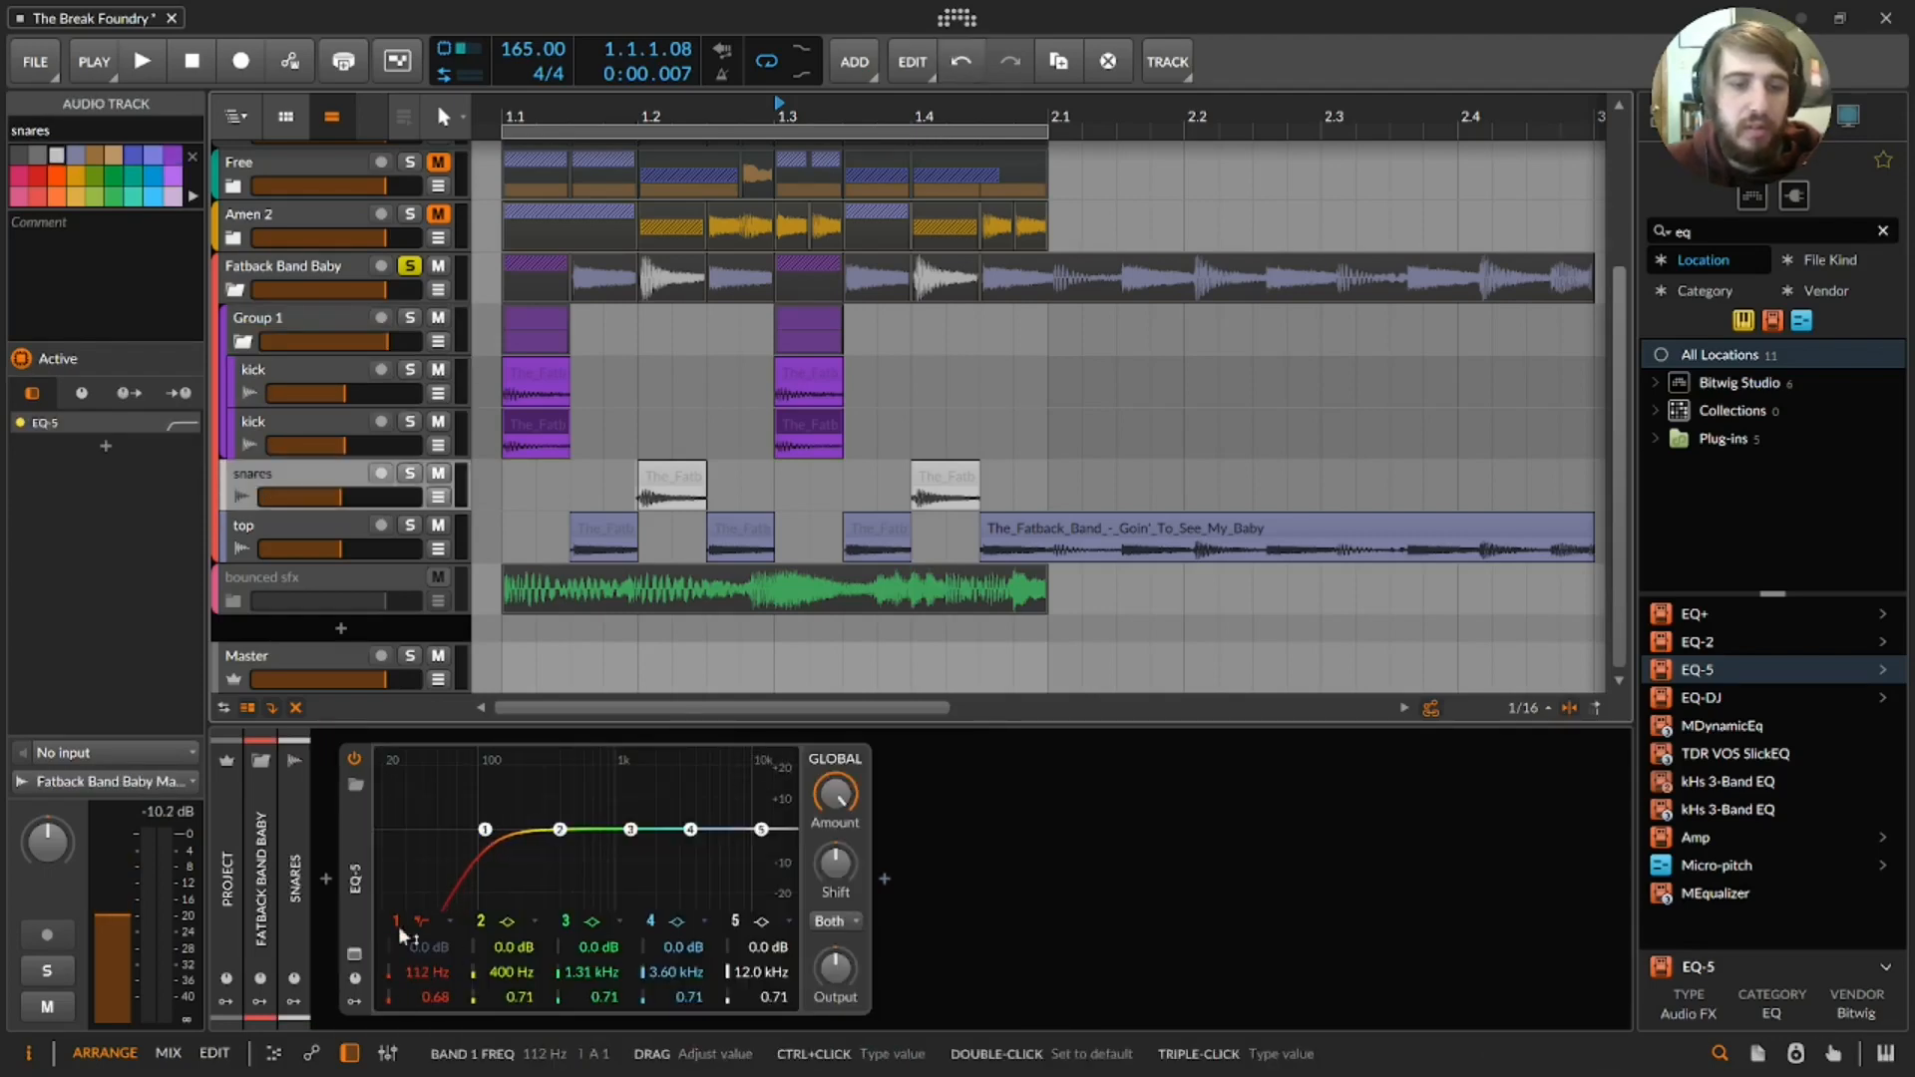
- Tune the top track's EQ-5 high-pass to about 134 Hz with a Q of 0.44 while the break plays
click(280, 529)
drag(428, 970, 427, 987)
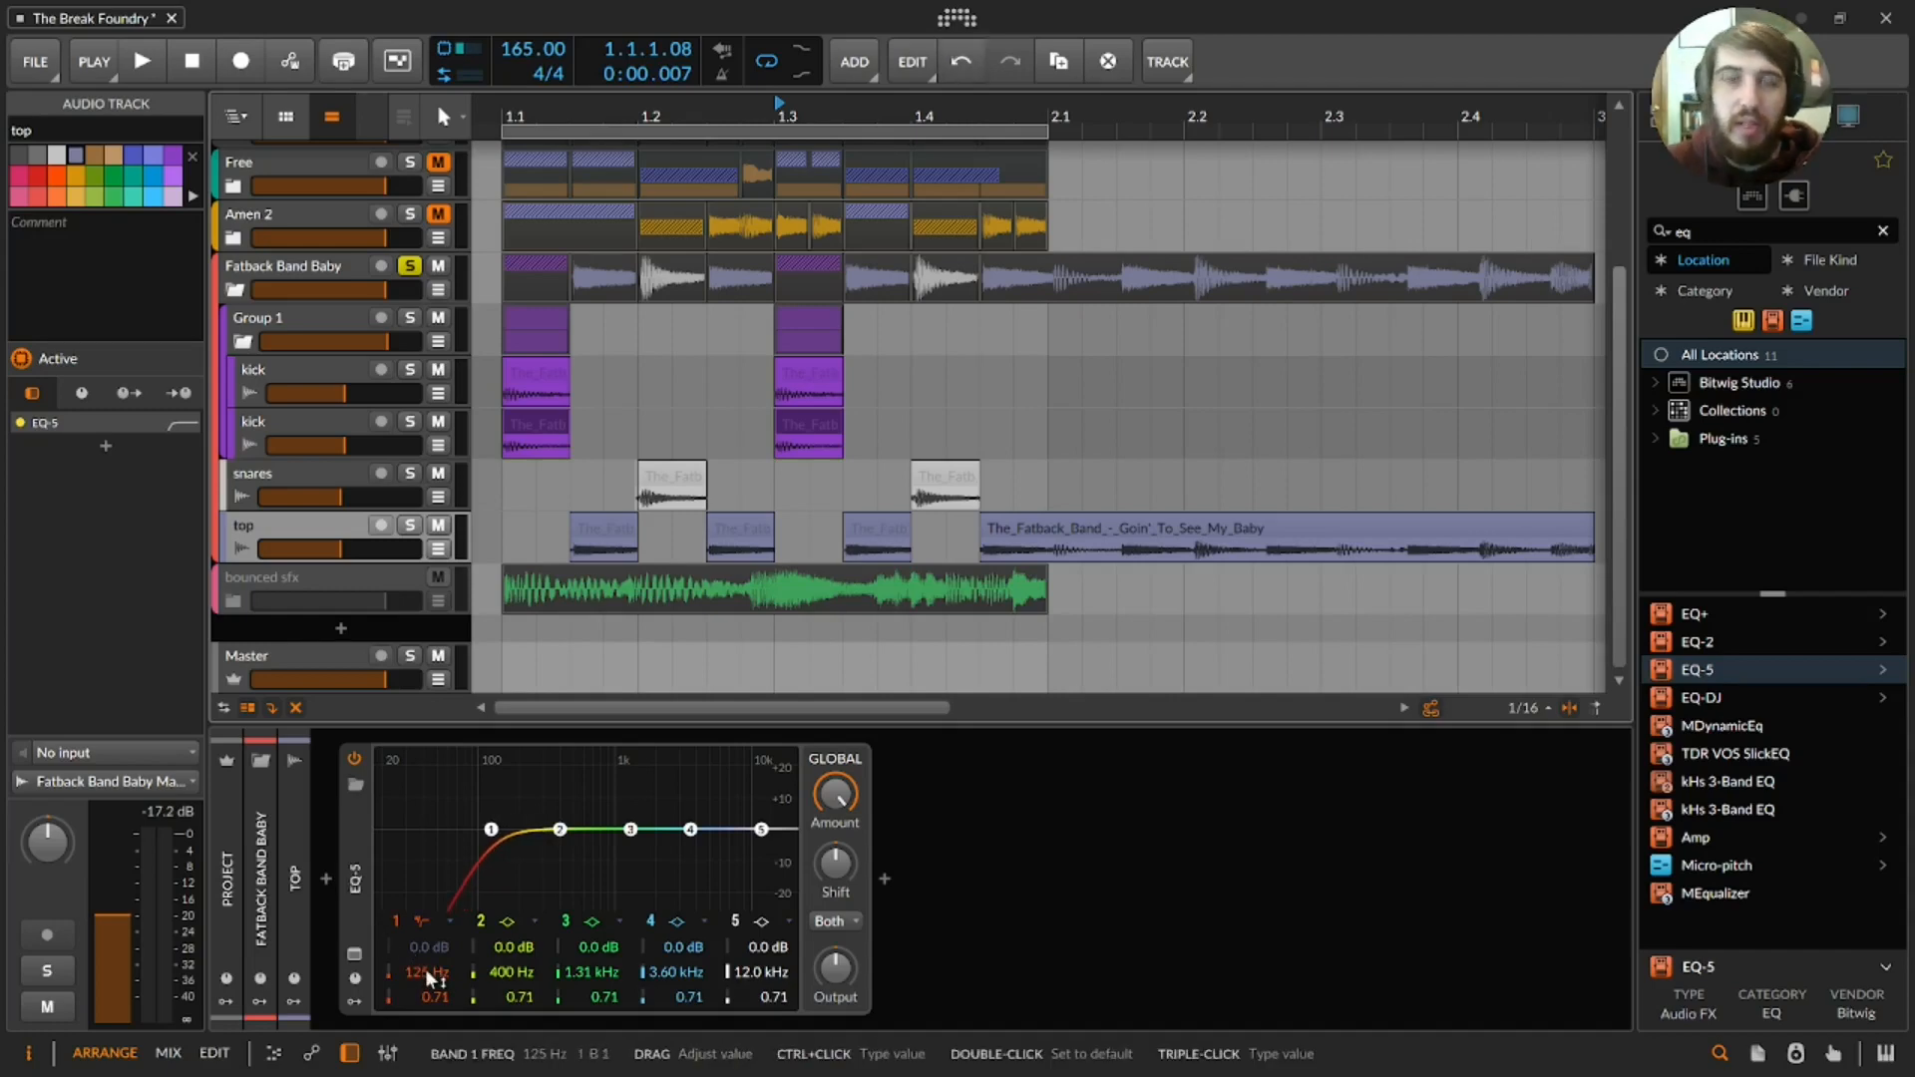
drag(425, 968, 425, 972)
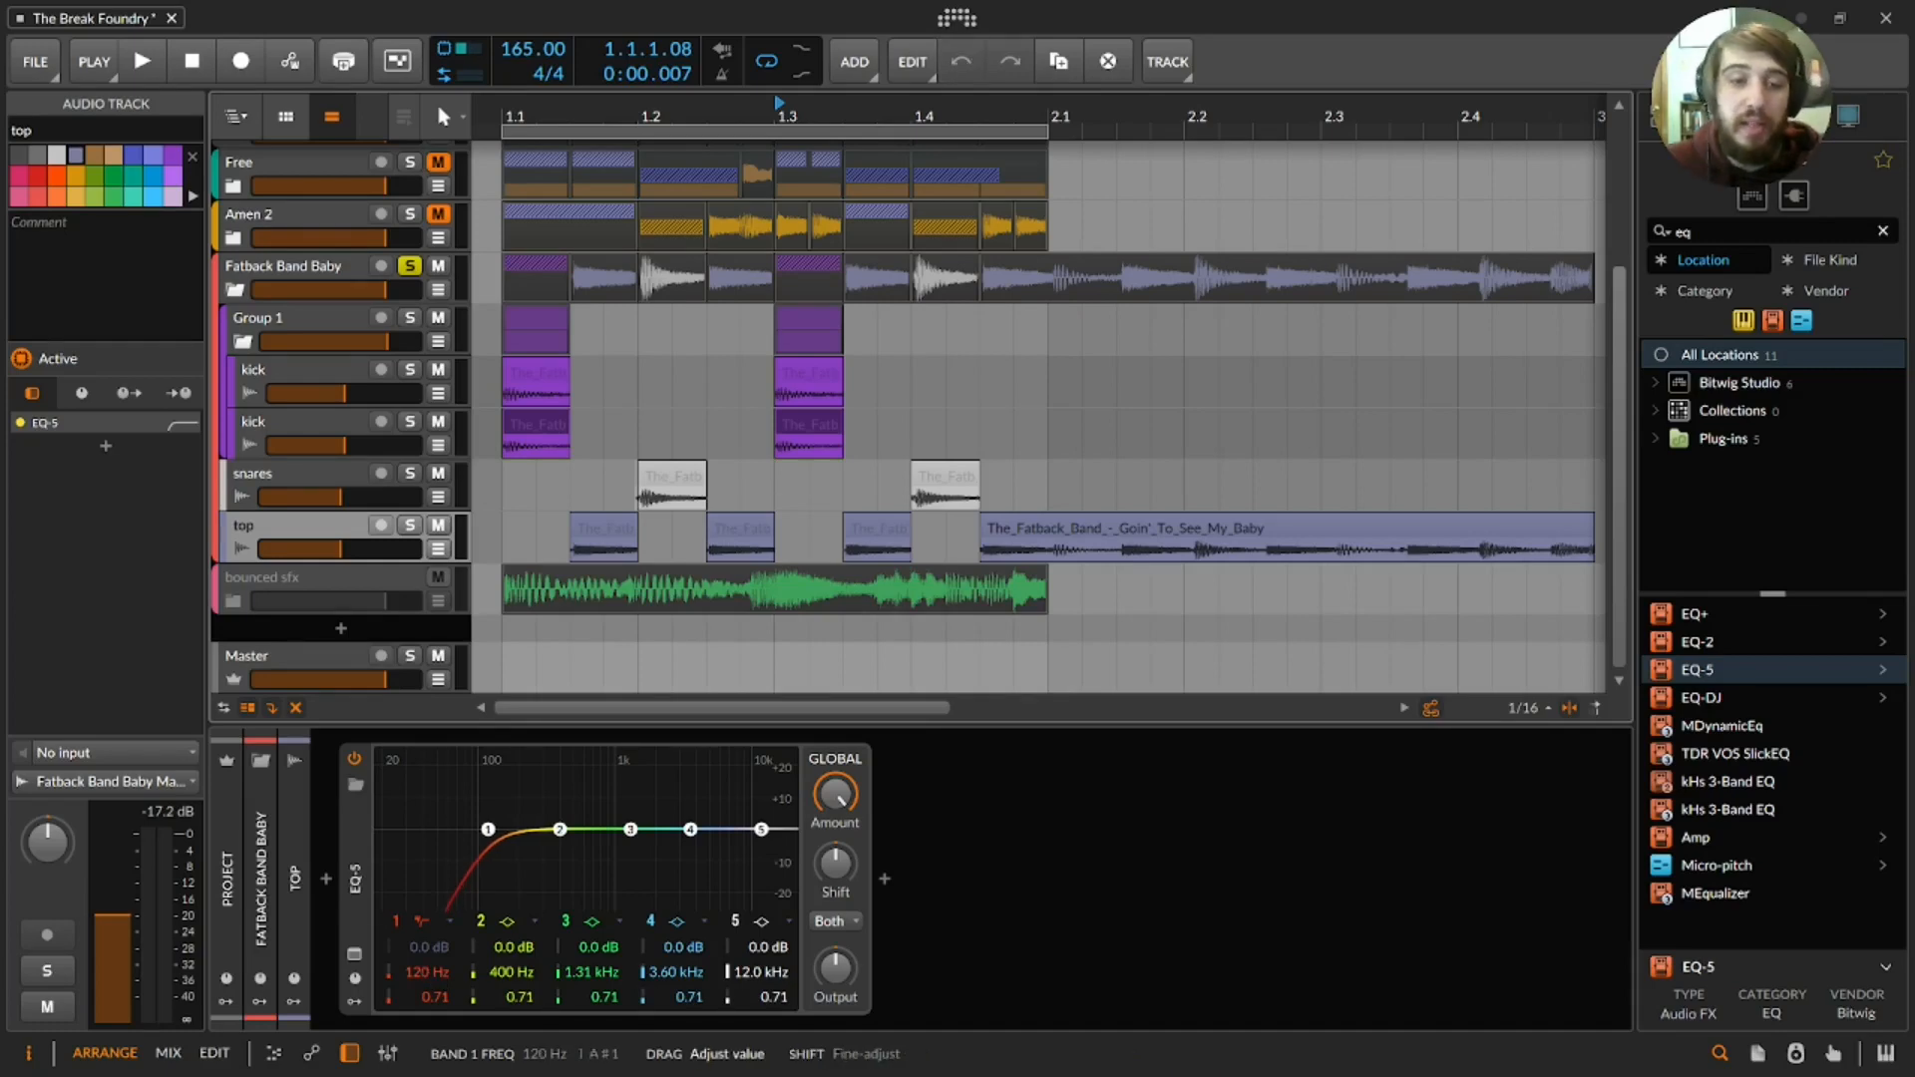
key(space)
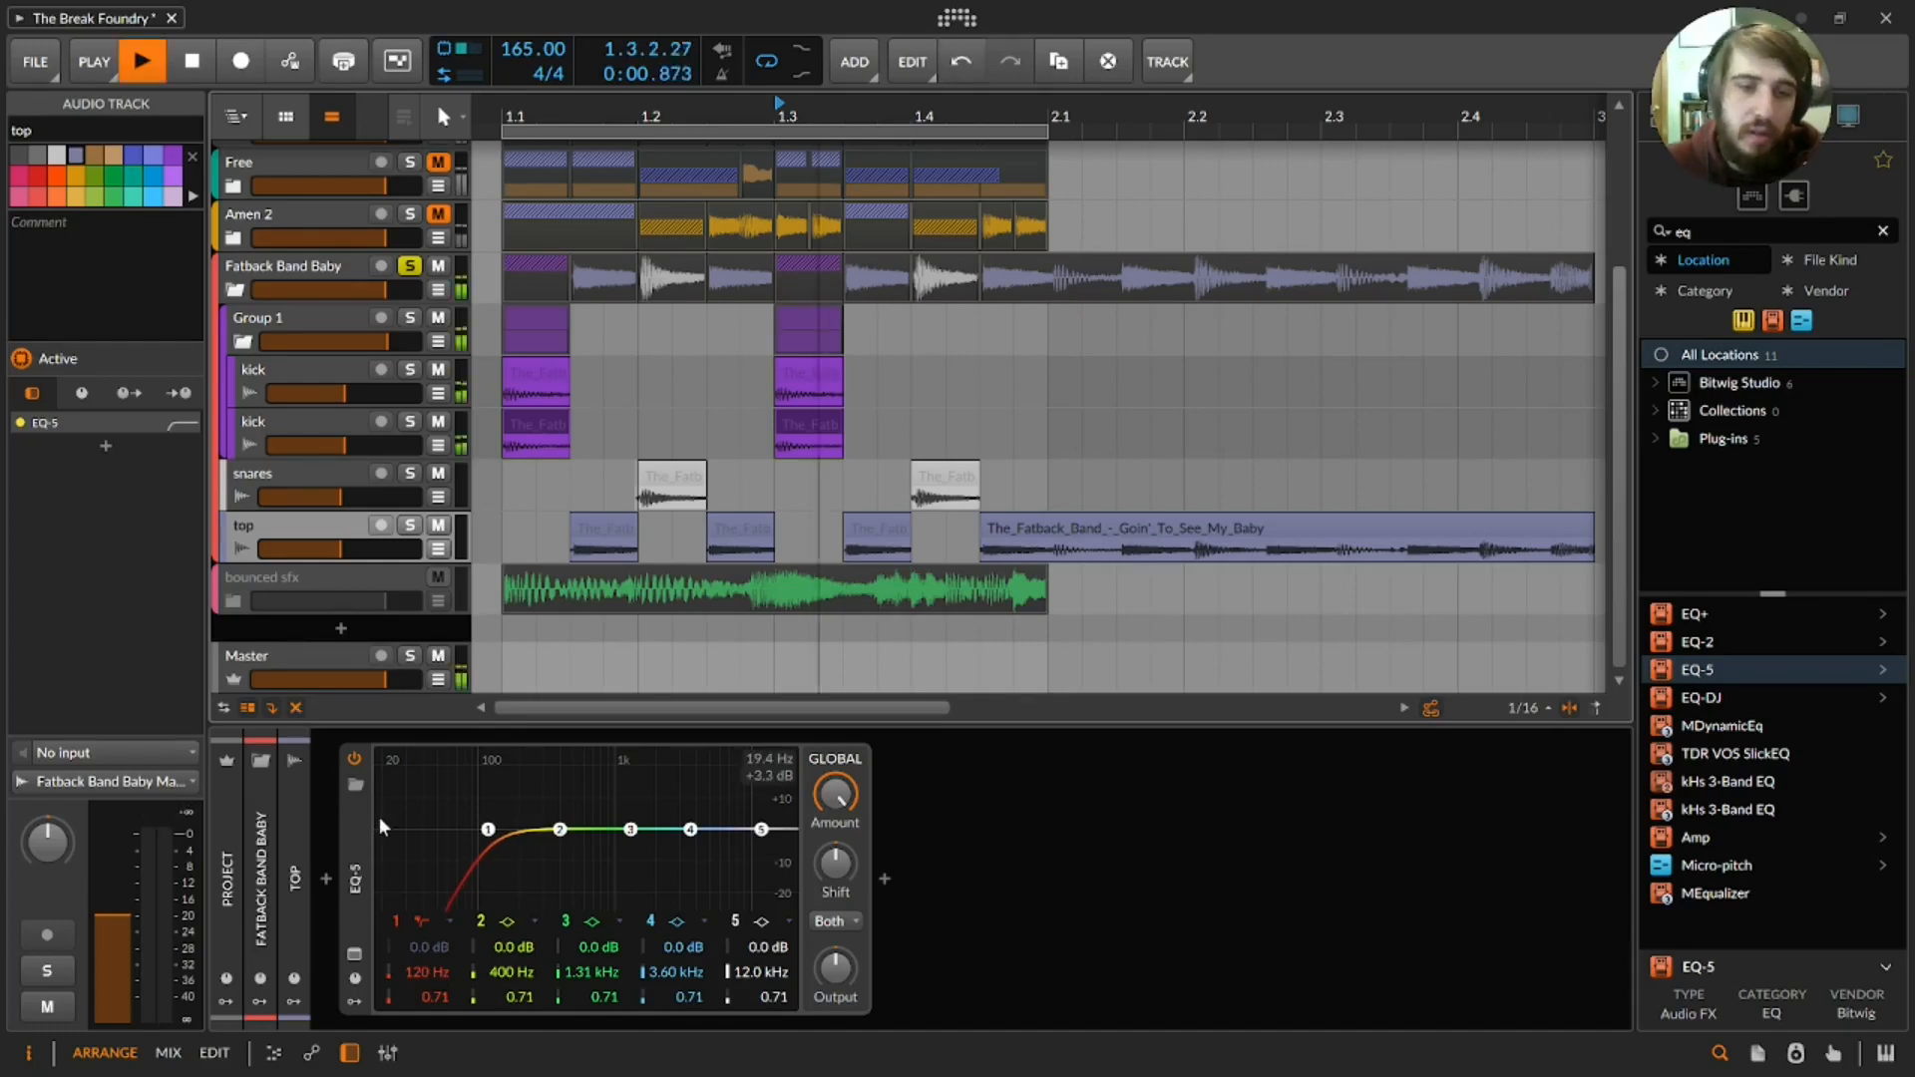
mouse_move(429, 997)
mouse_down()
mouse_move(429, 1019)
mouse_move(415, 972)
mouse_up()
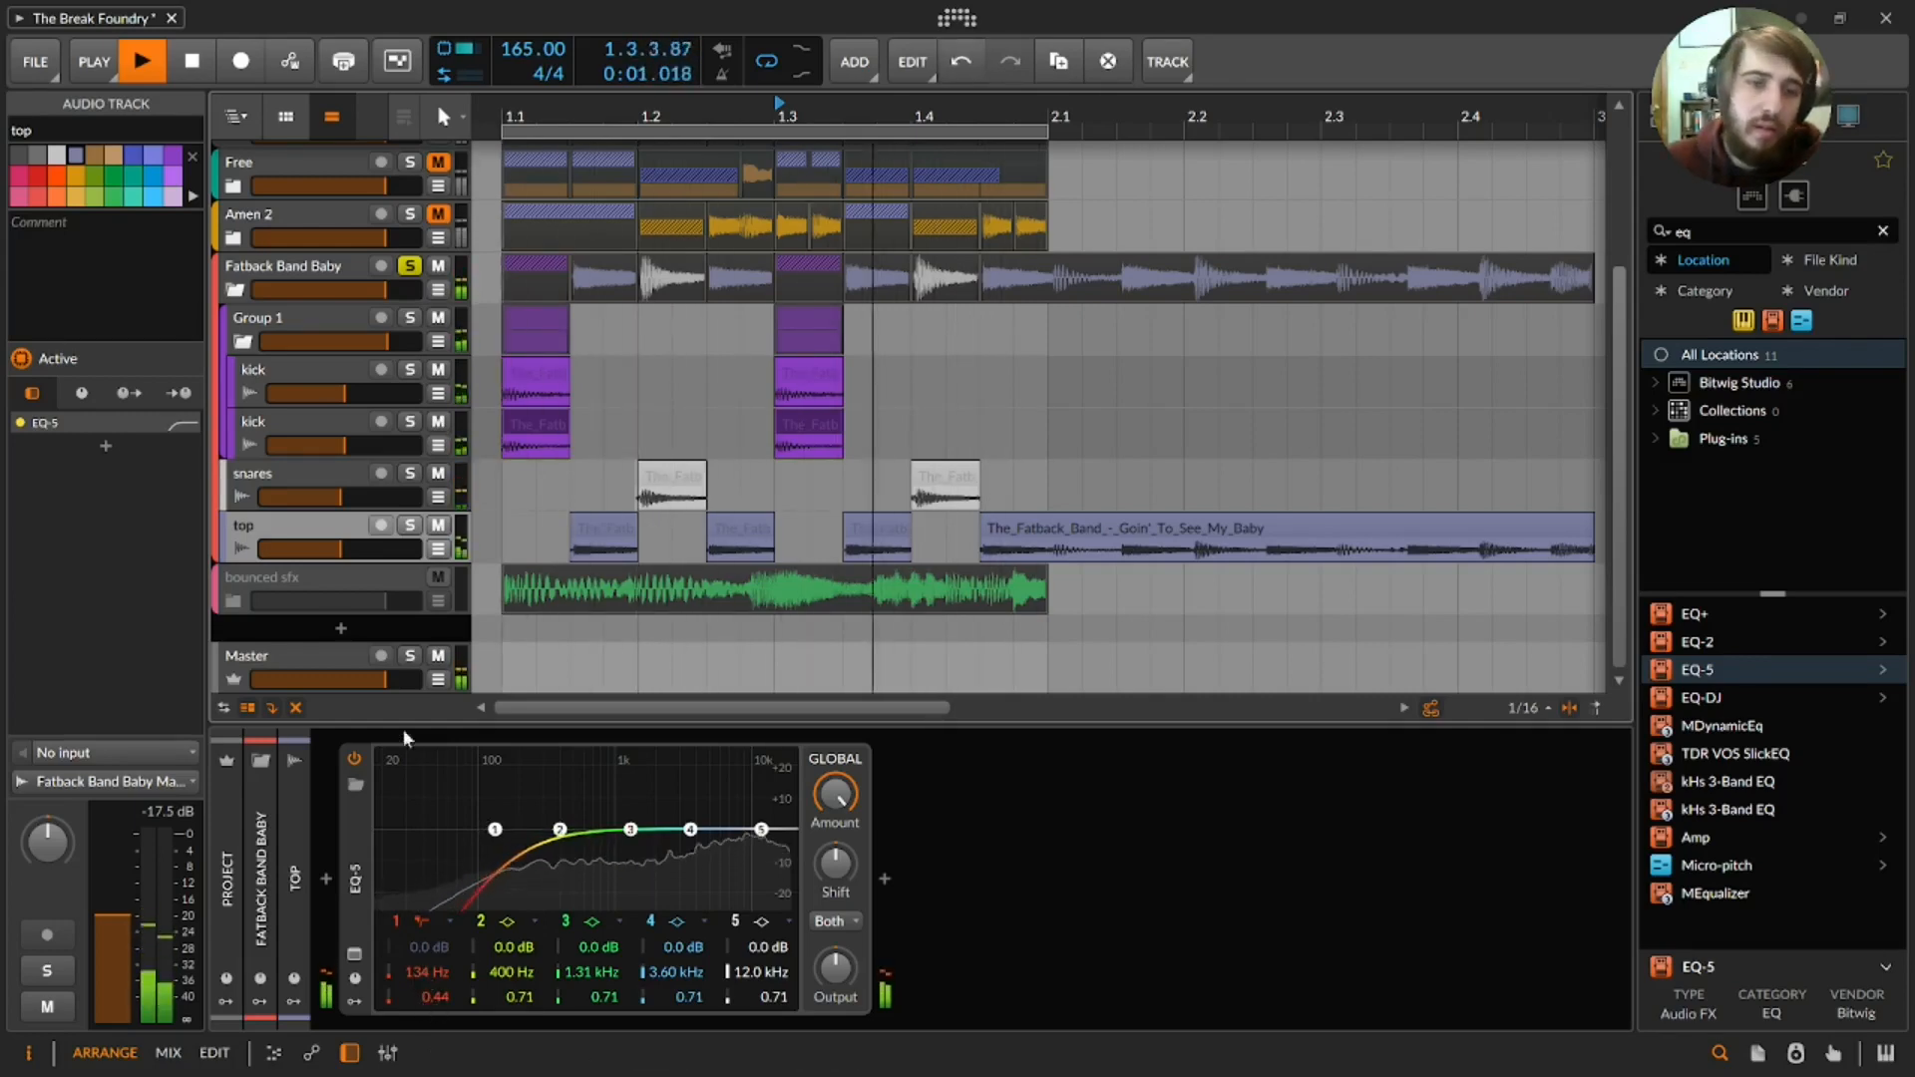
key(space)
- Replay the break from 1.1 and retune the top track's high-pass to about 142 Hz with a Q of 0.58
click(269, 496)
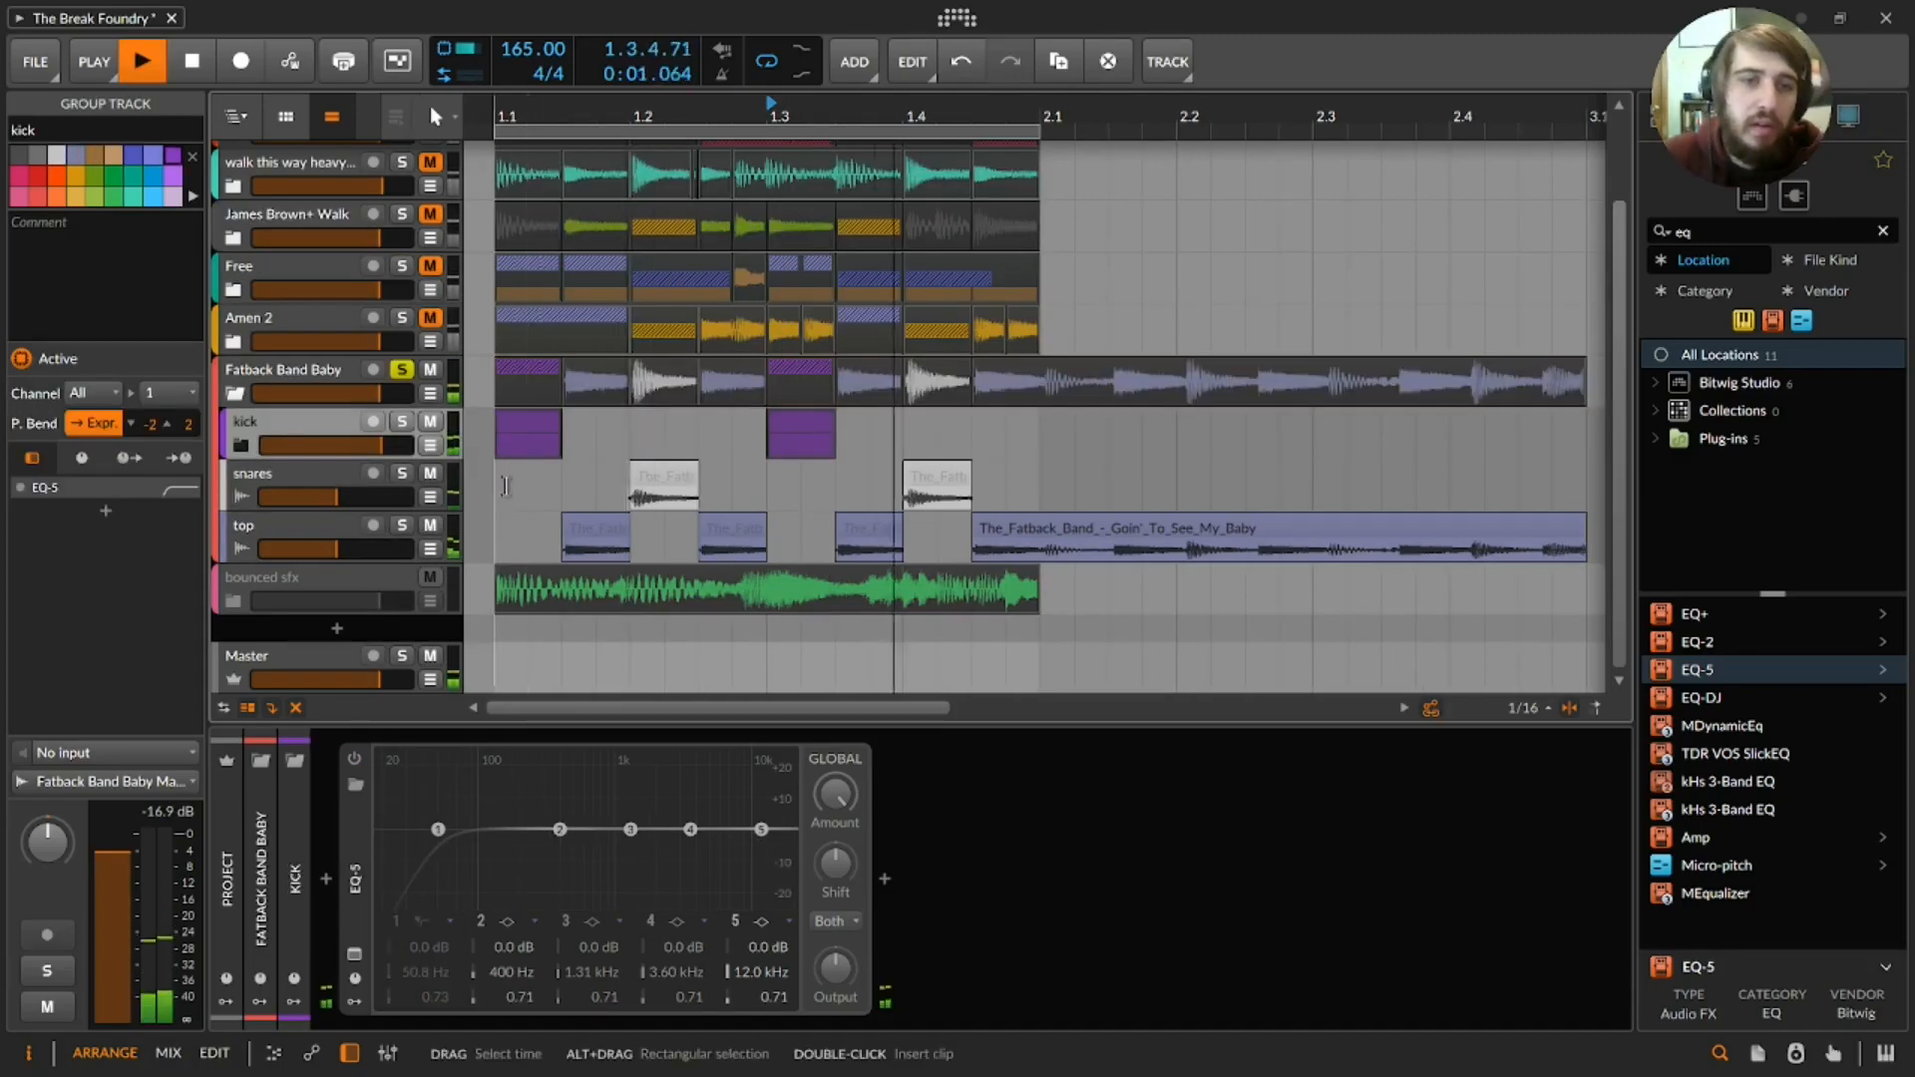
click(510, 488)
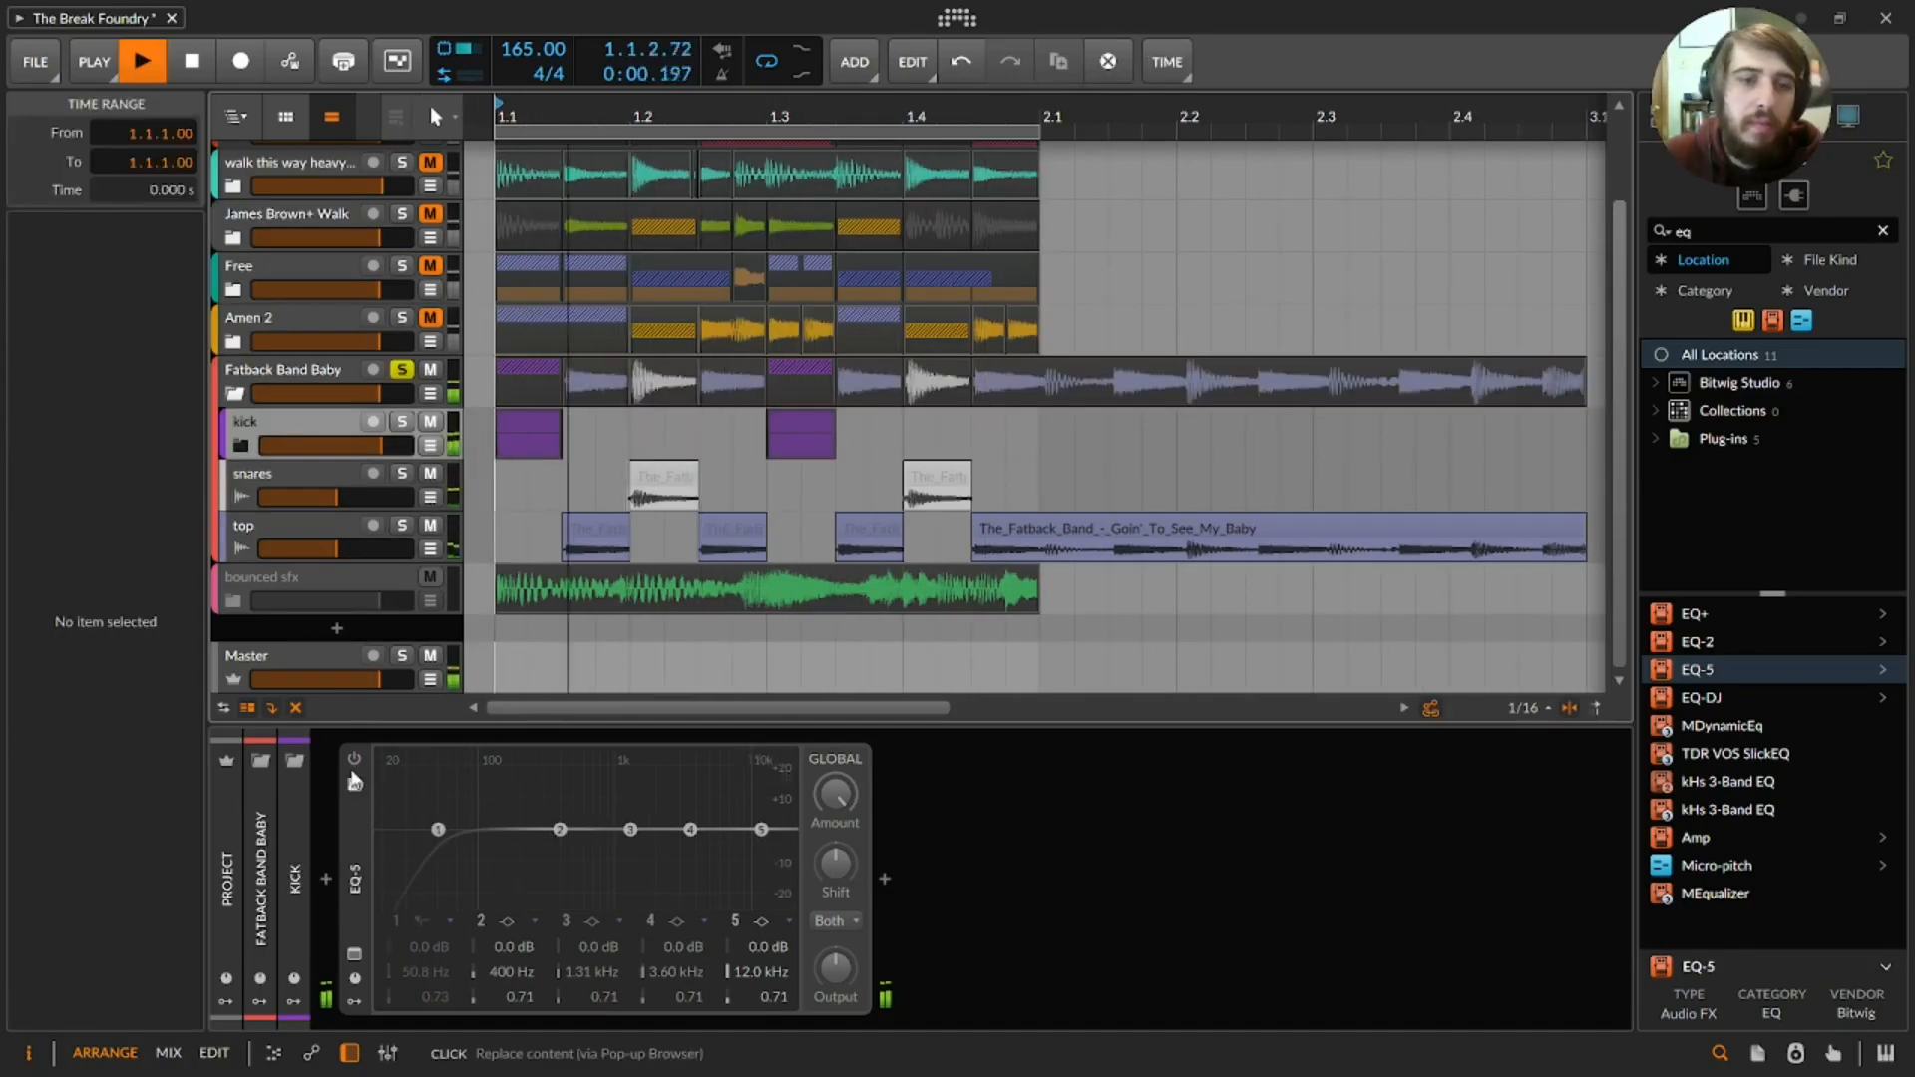
click(255, 525)
key(space)
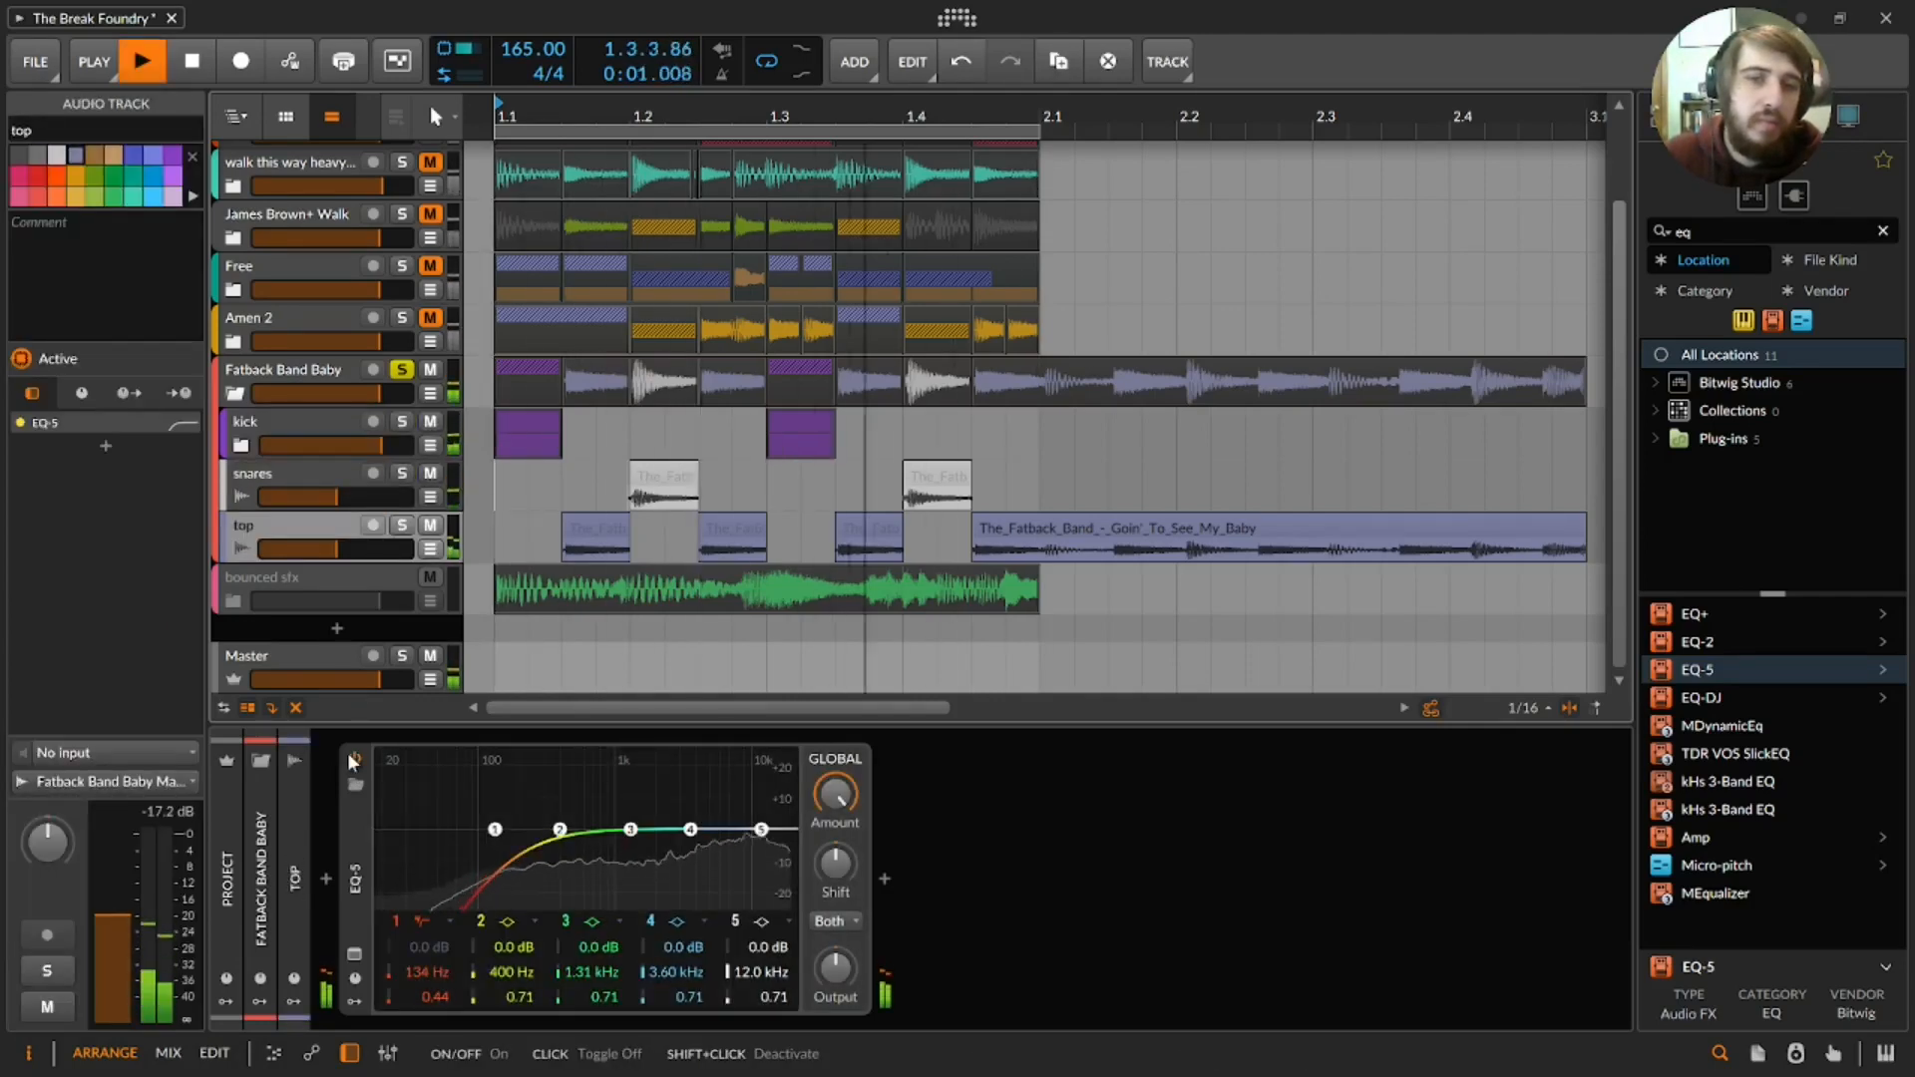
key(space)
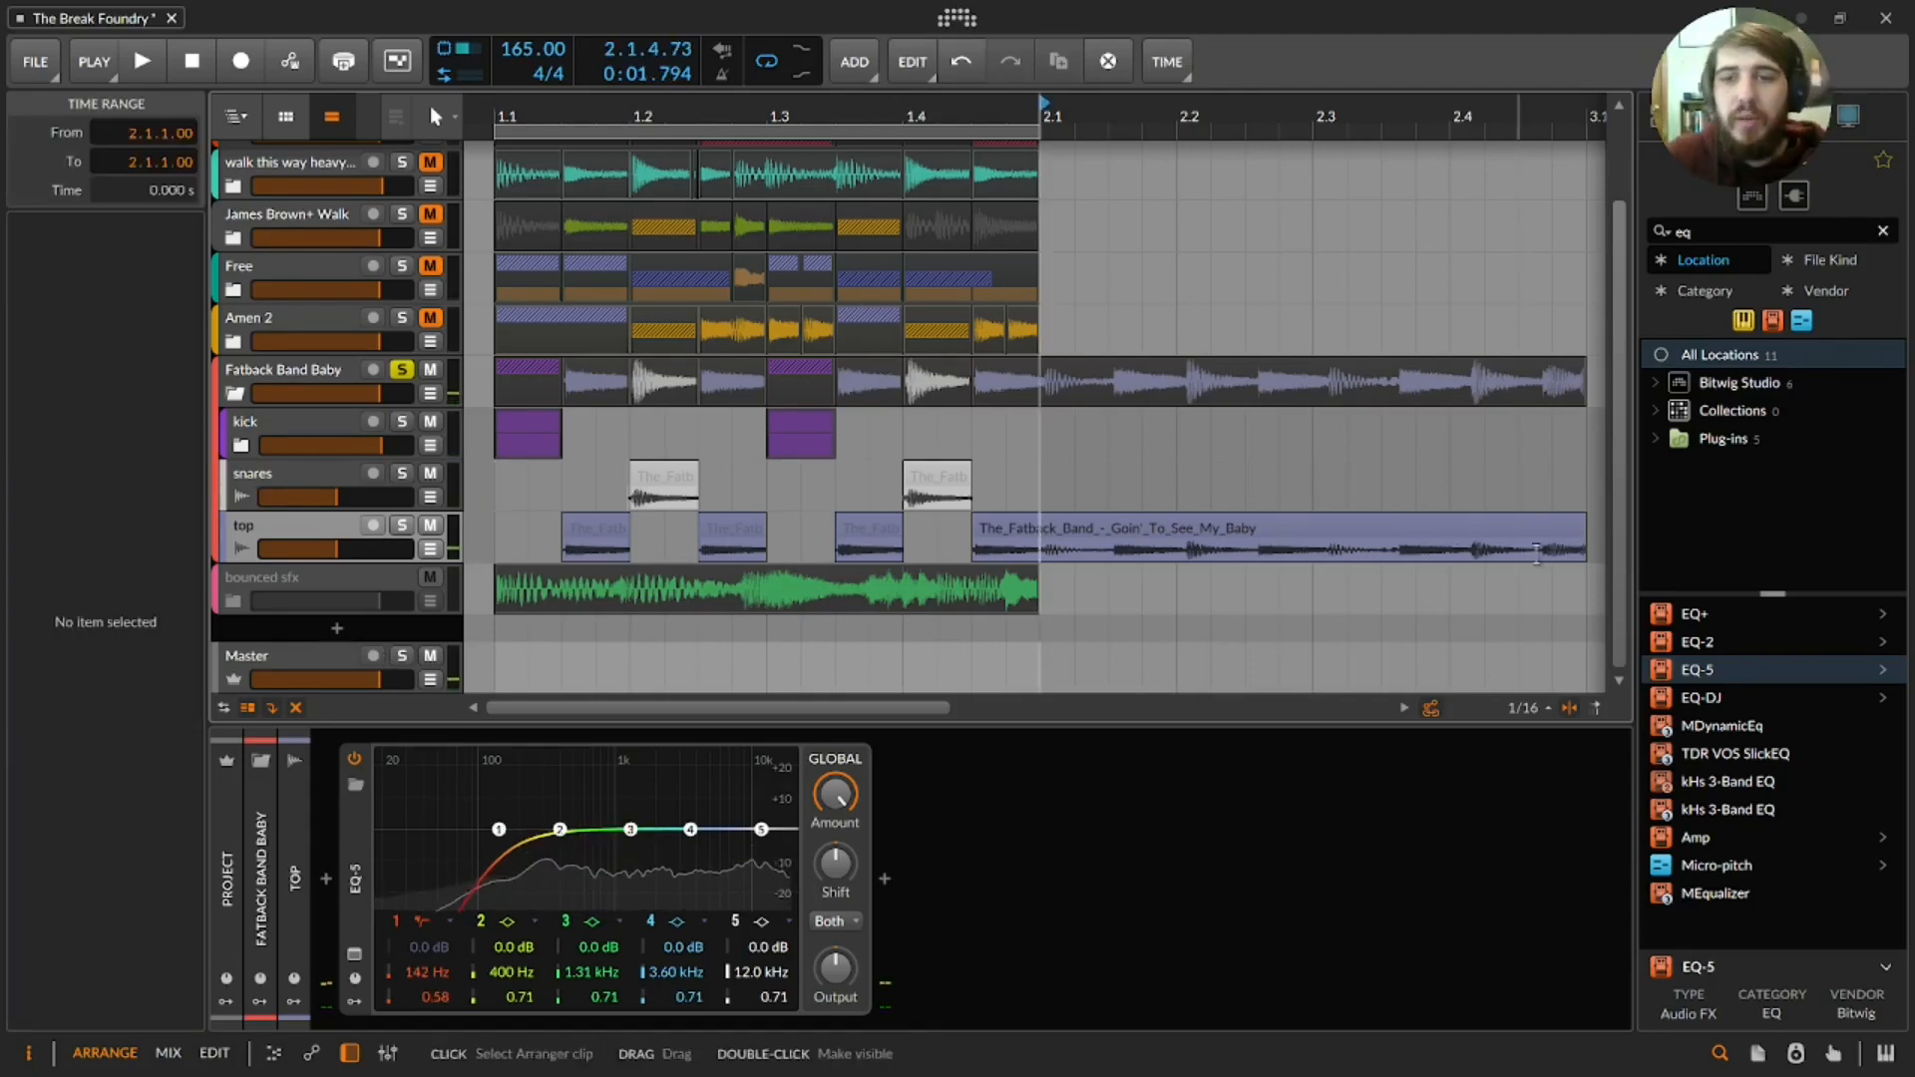
- Trim the last clip on the top track so it ends at 2.1
click(1509, 534)
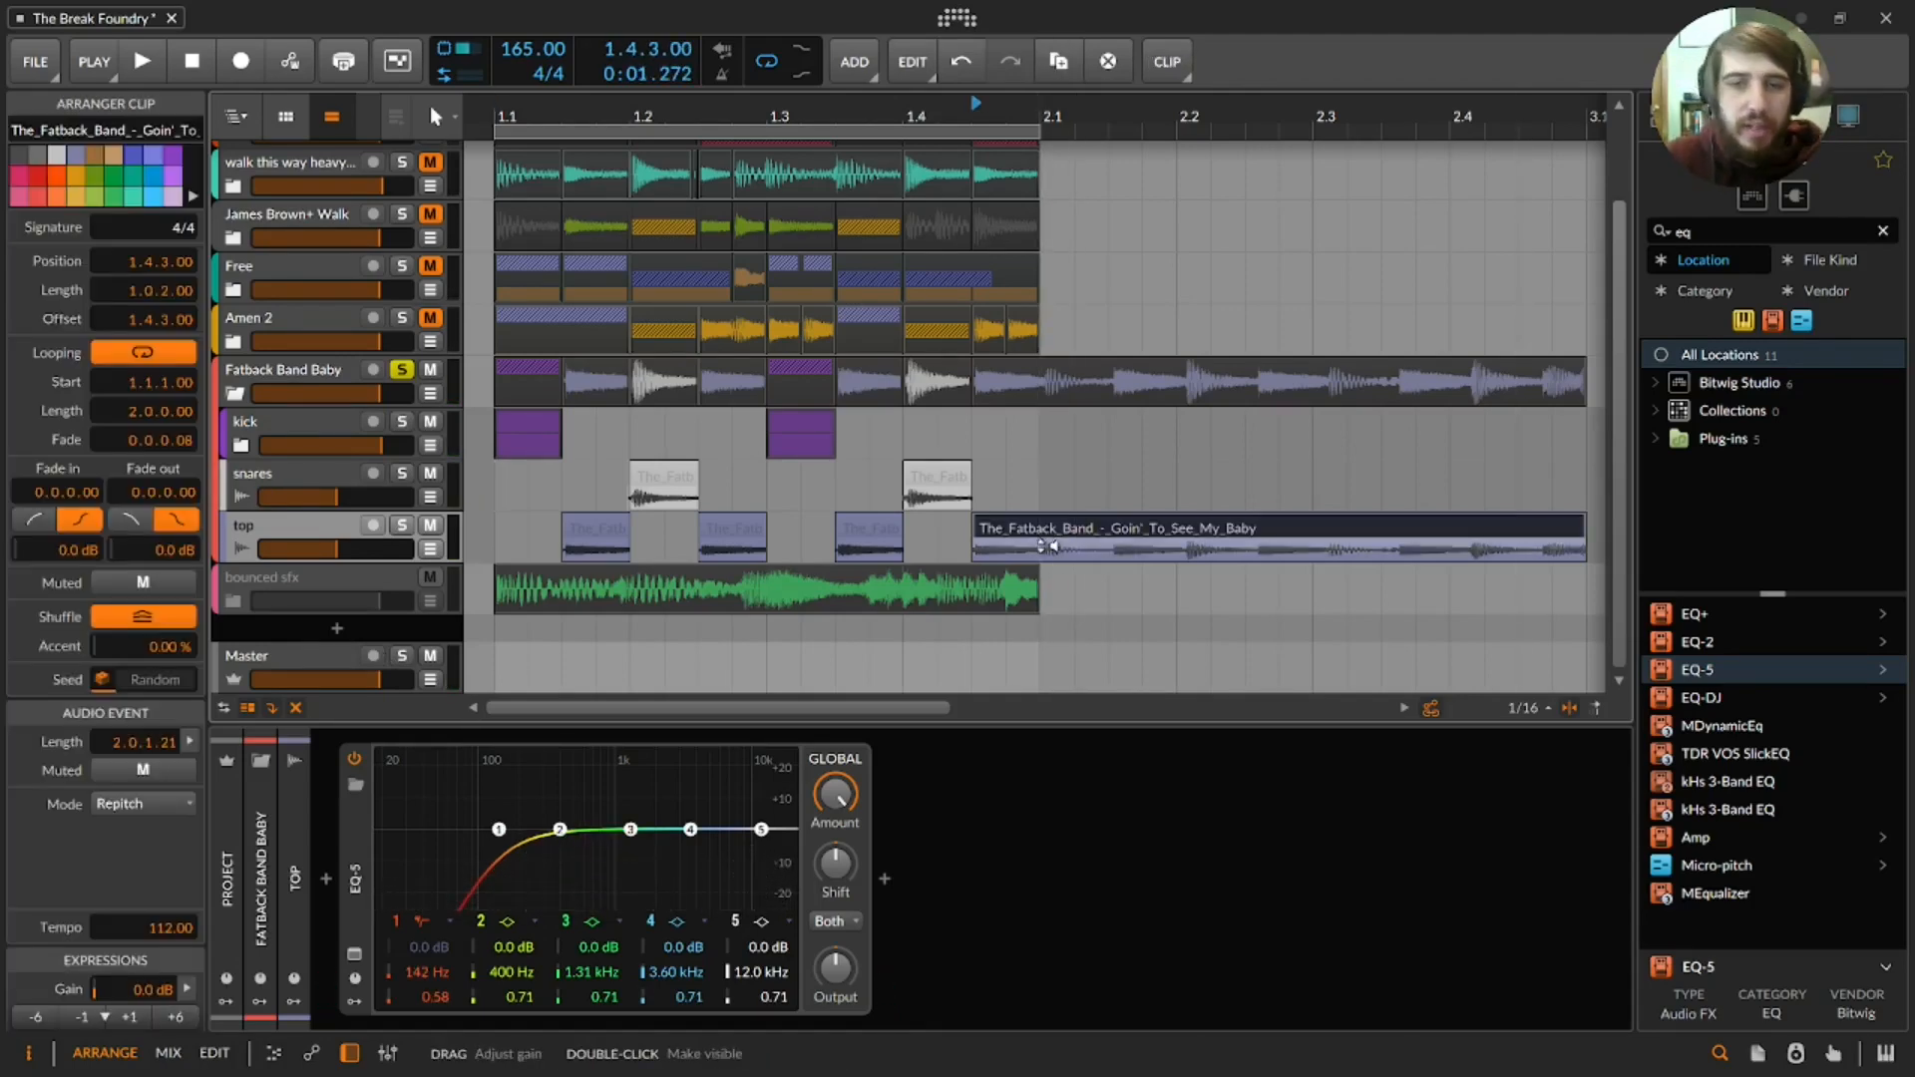
click(1046, 552)
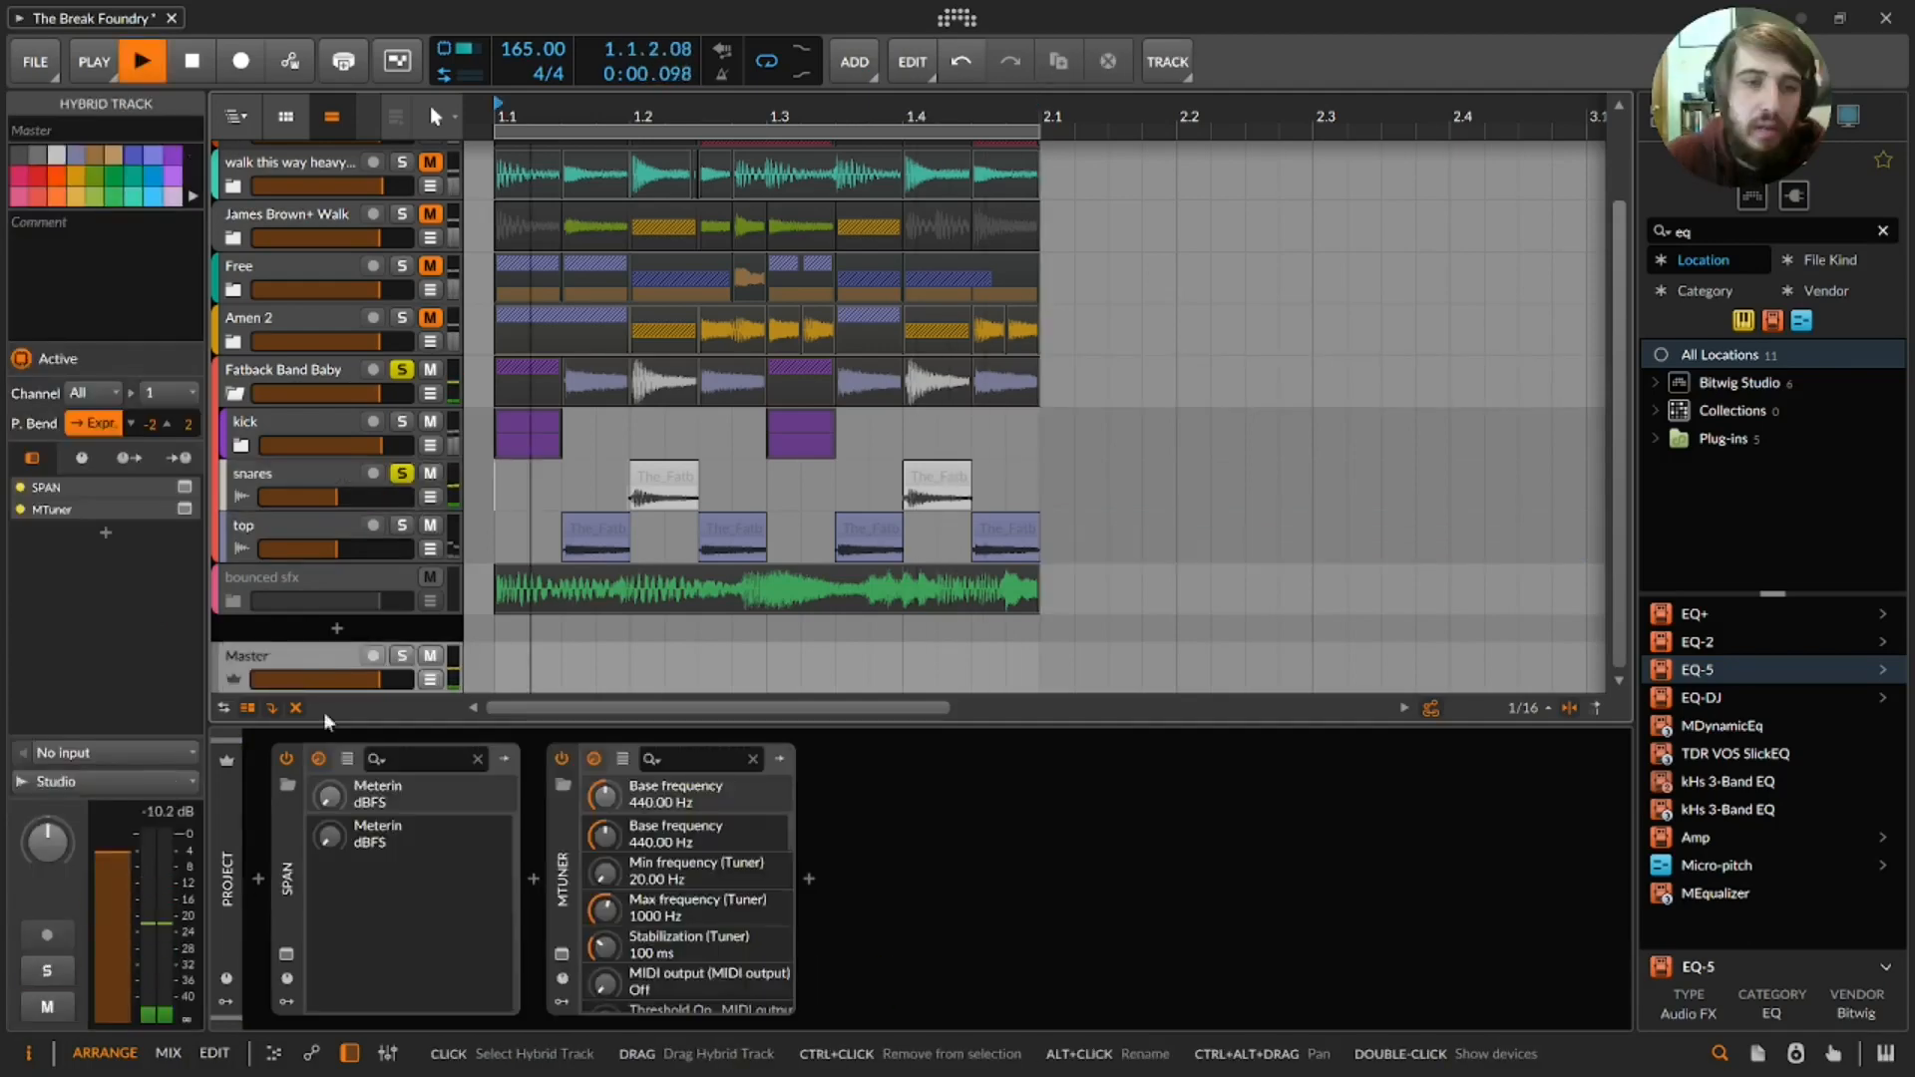
- With SPAN analysing the soloed snares, cut their EQ-5 by 6.7 dB at 929 Hz (Q 1.58) and boost it 4.9 dB at 2.14 kHz
click(287, 956)
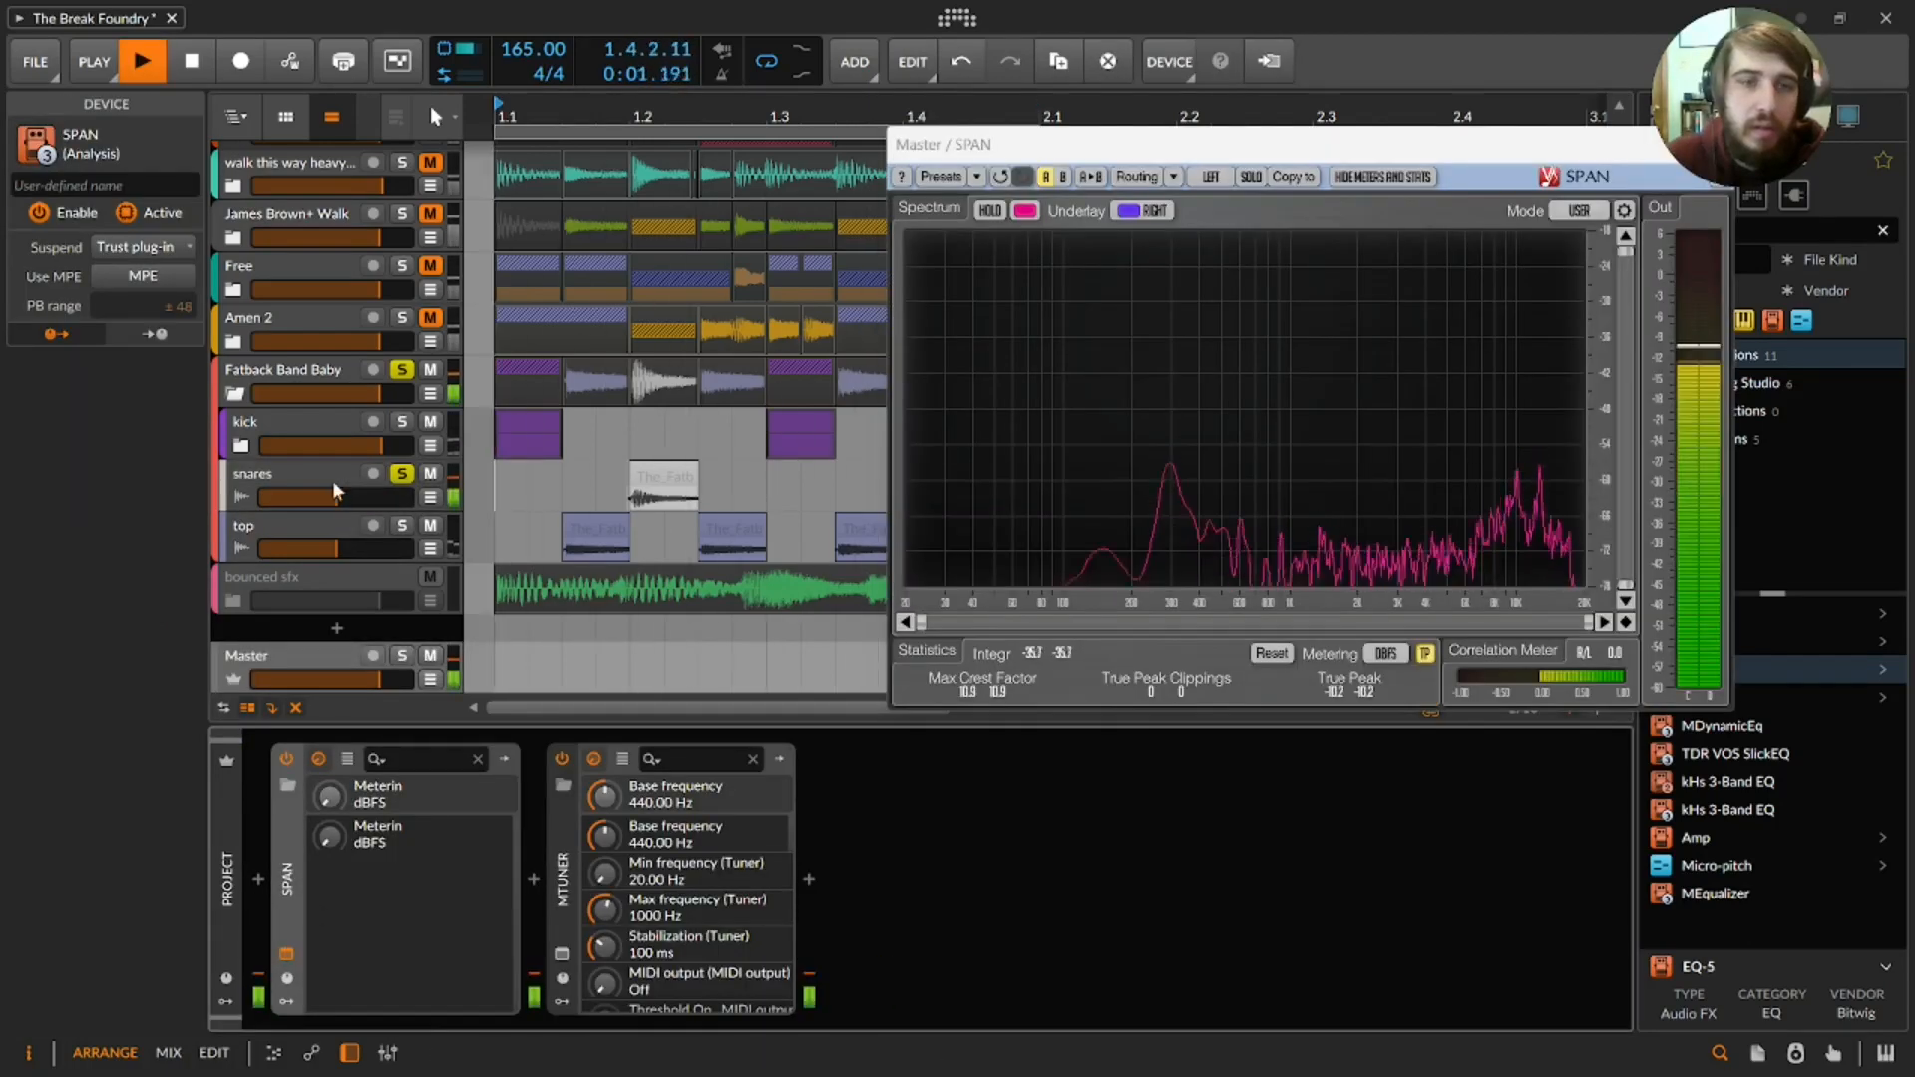
click(252, 487)
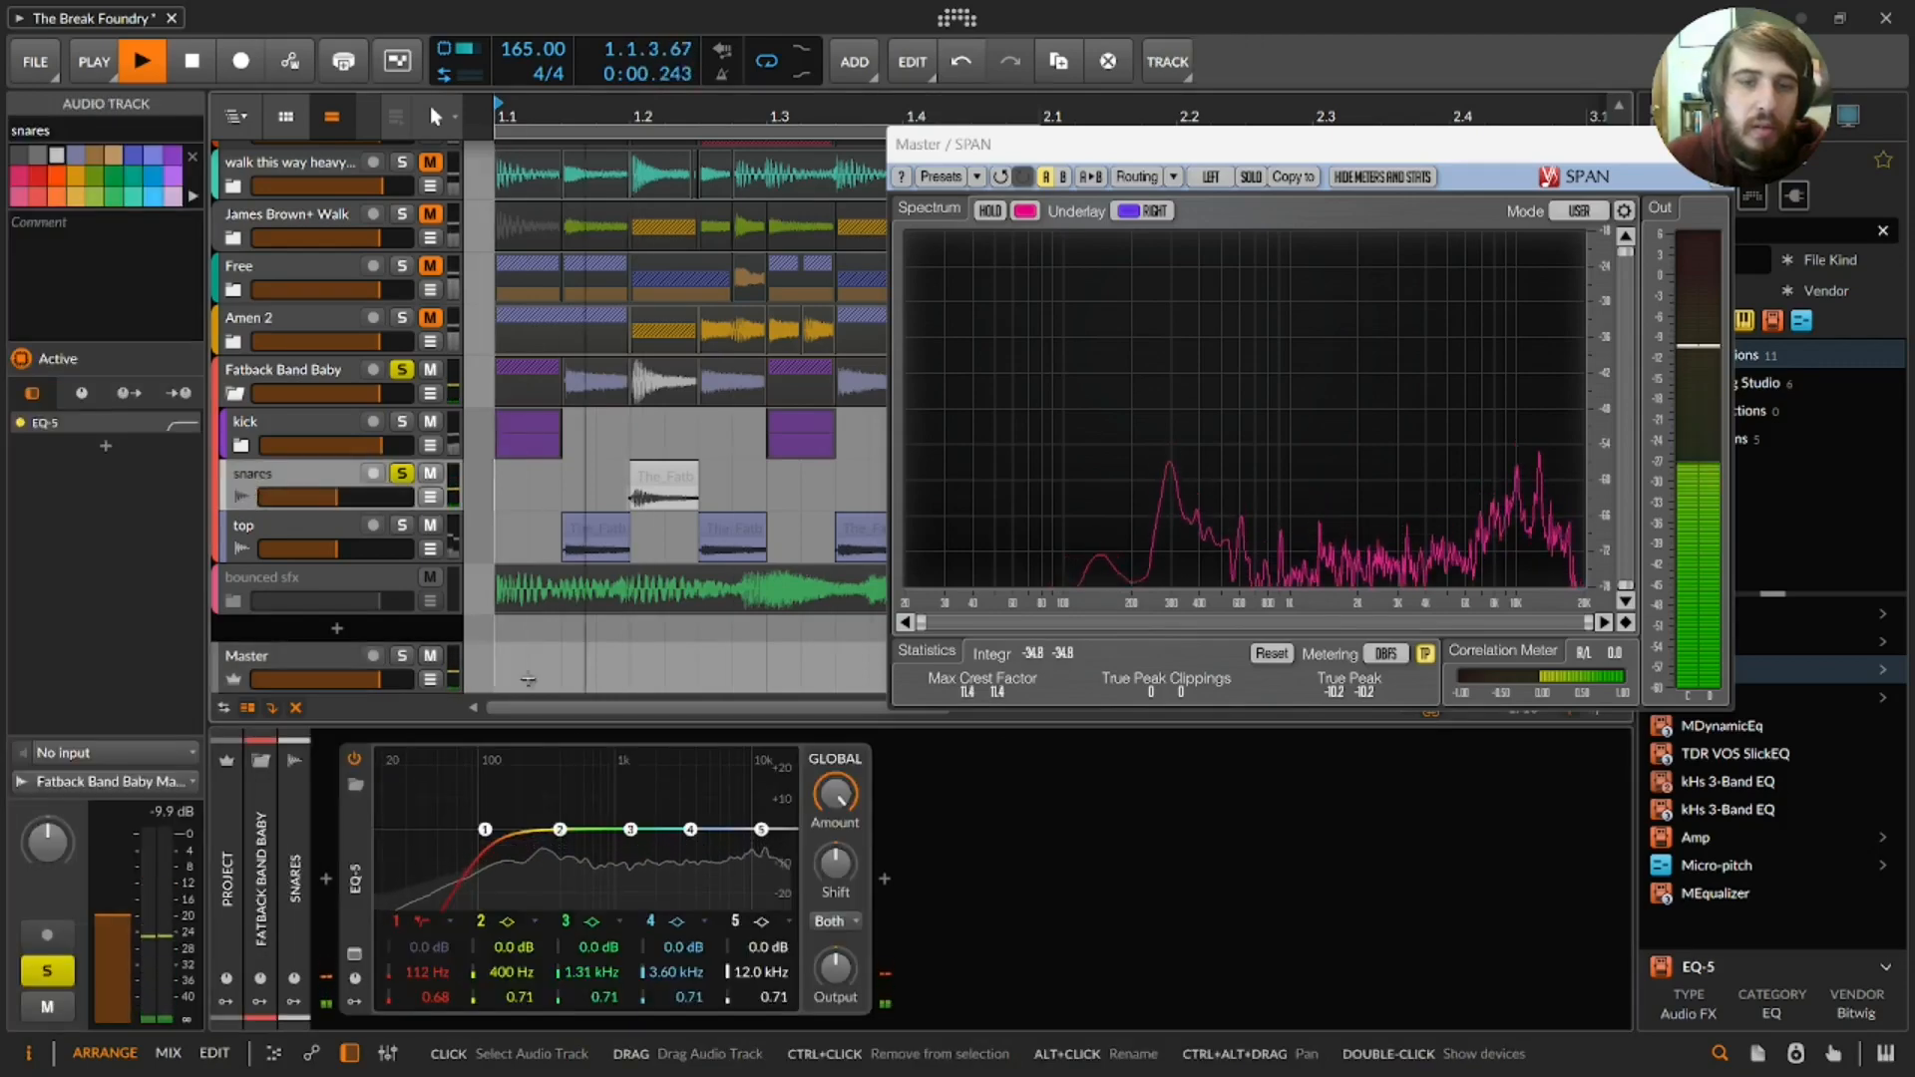
drag(628, 836, 611, 856)
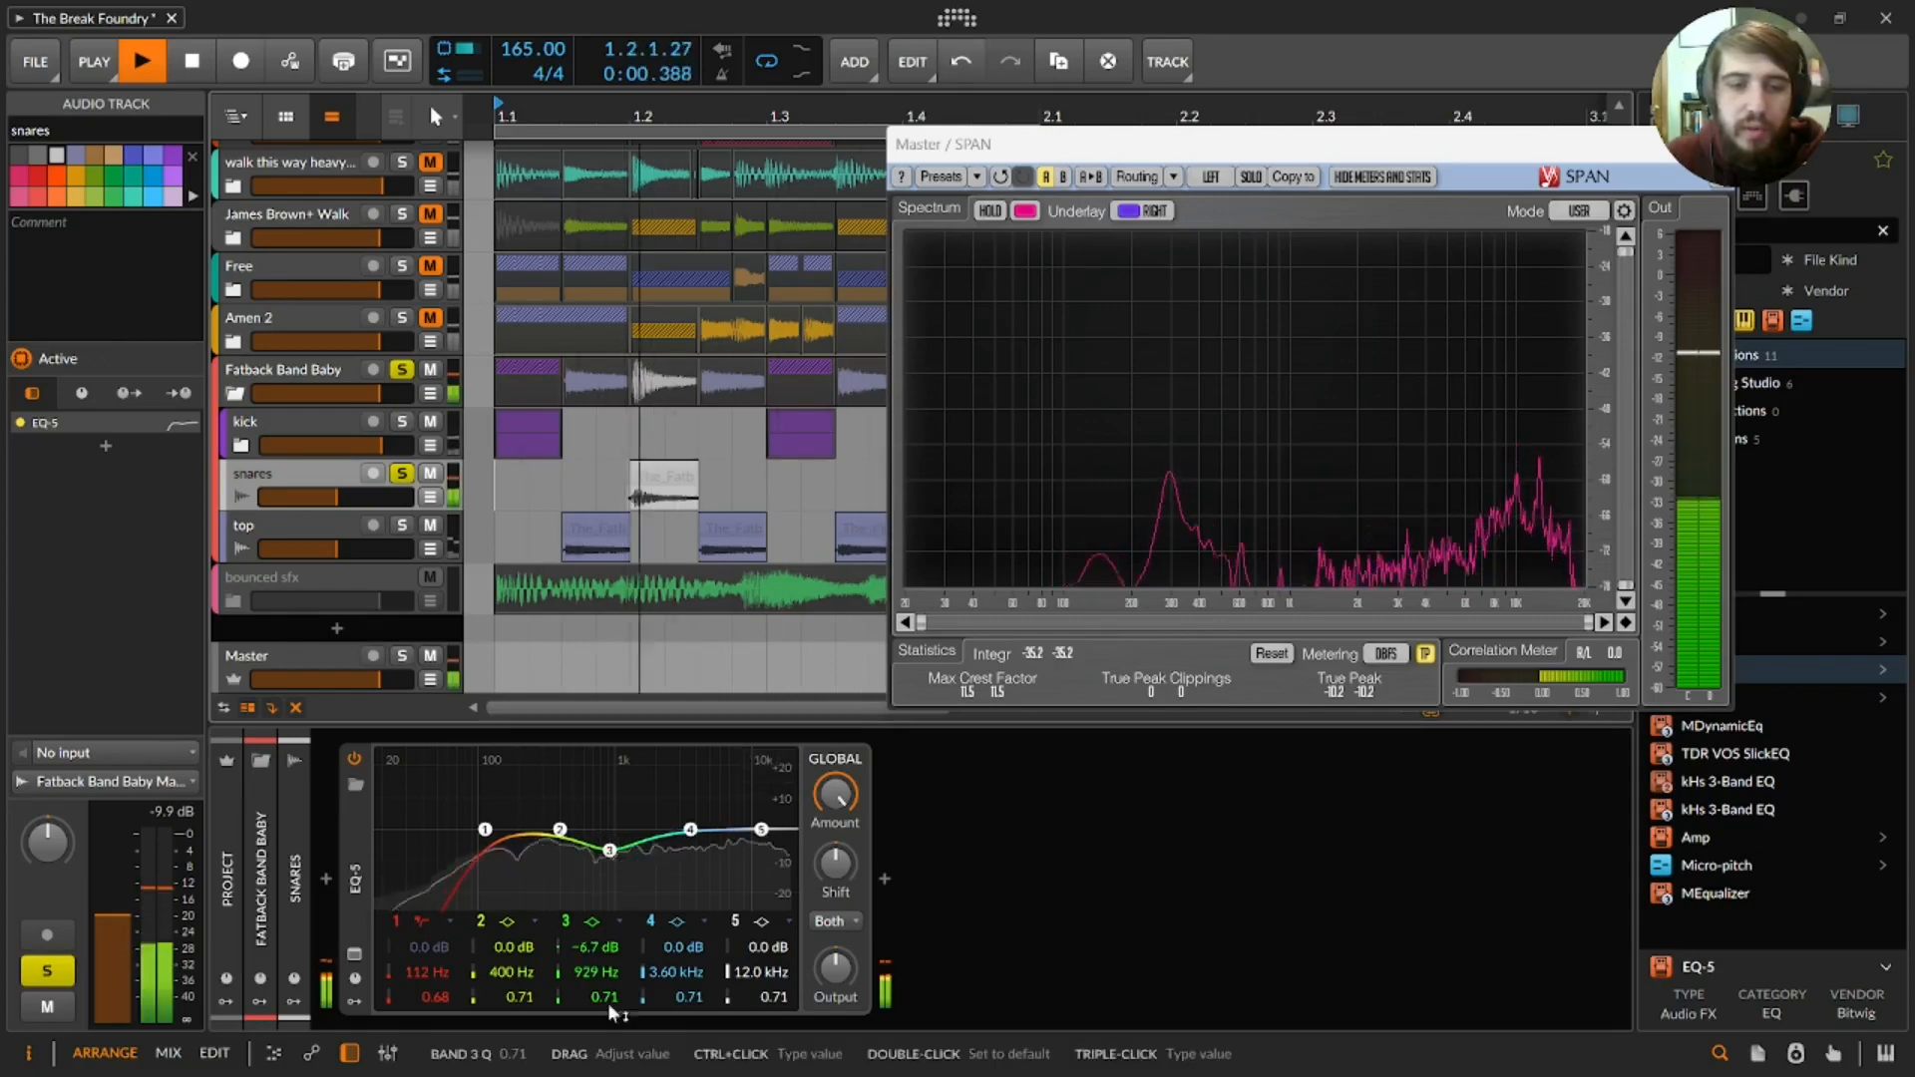
drag(605, 997, 605, 957)
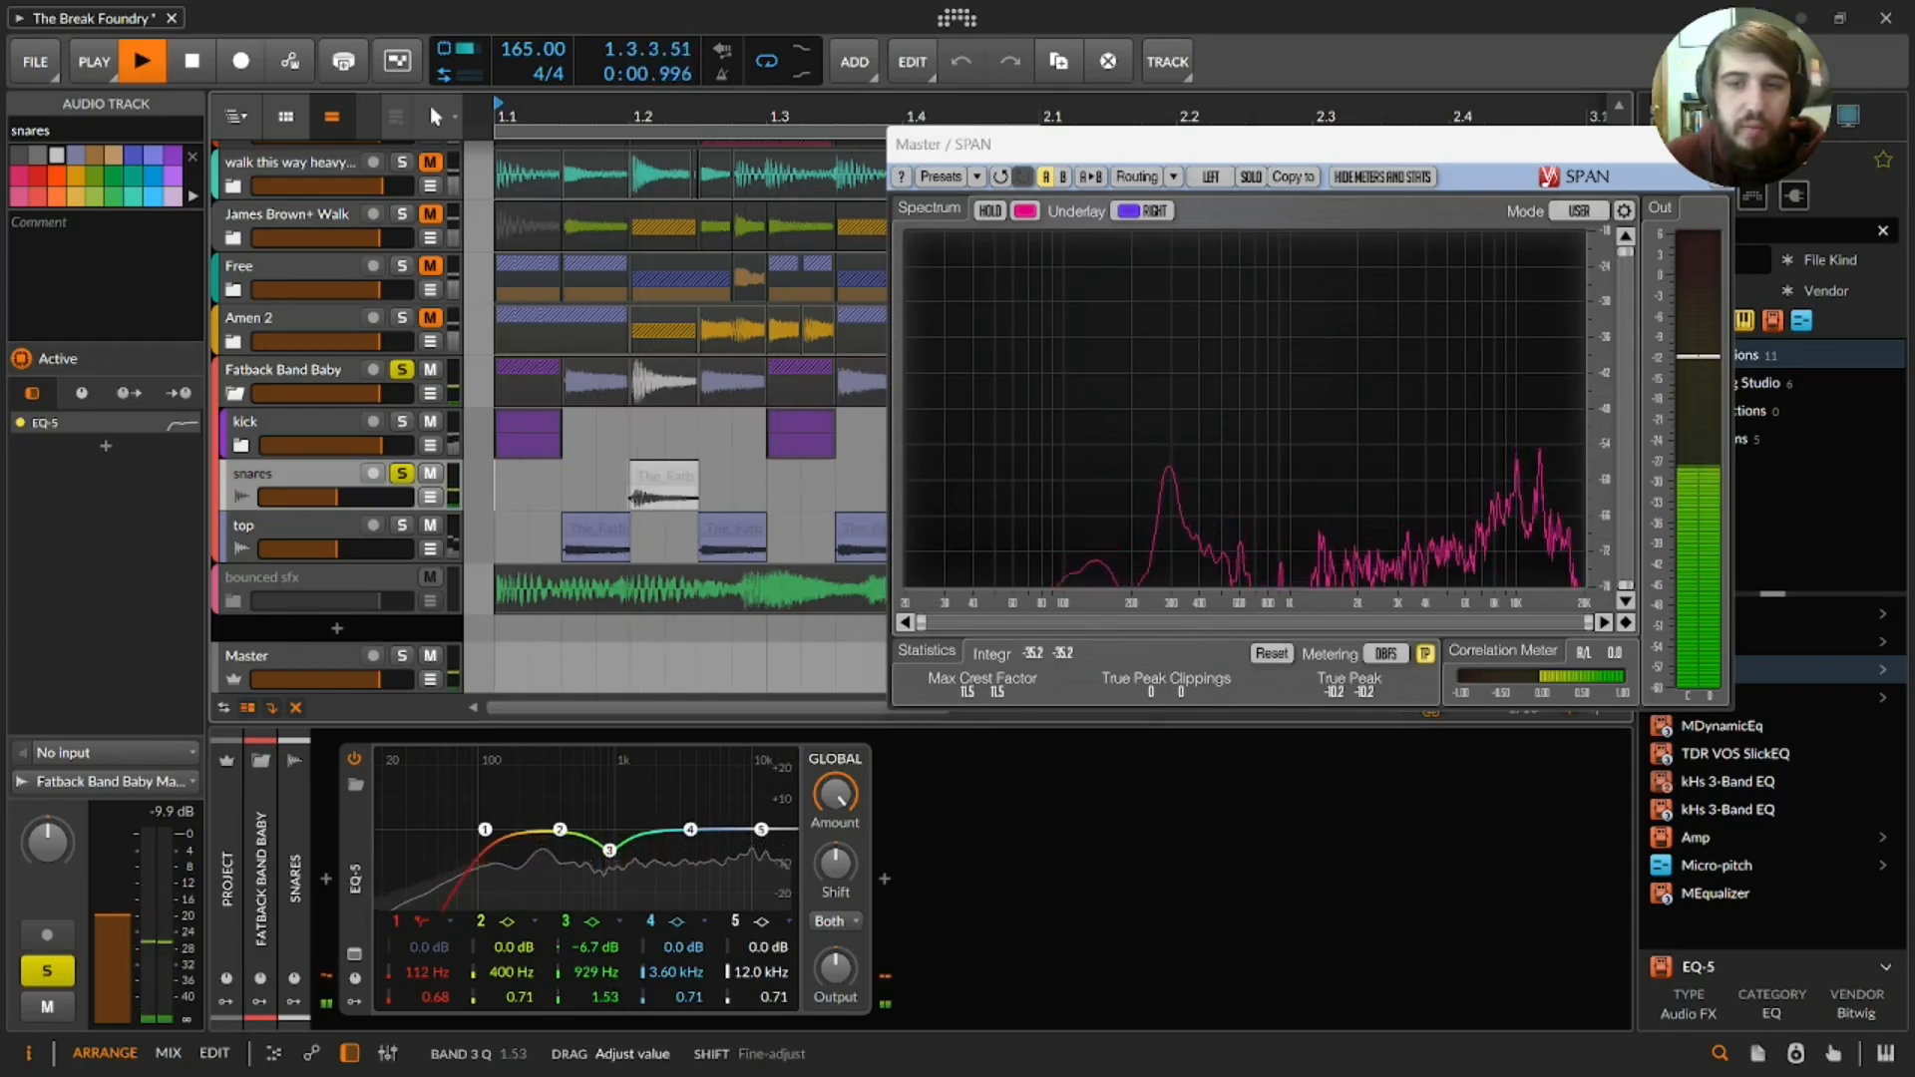
drag(690, 829, 662, 818)
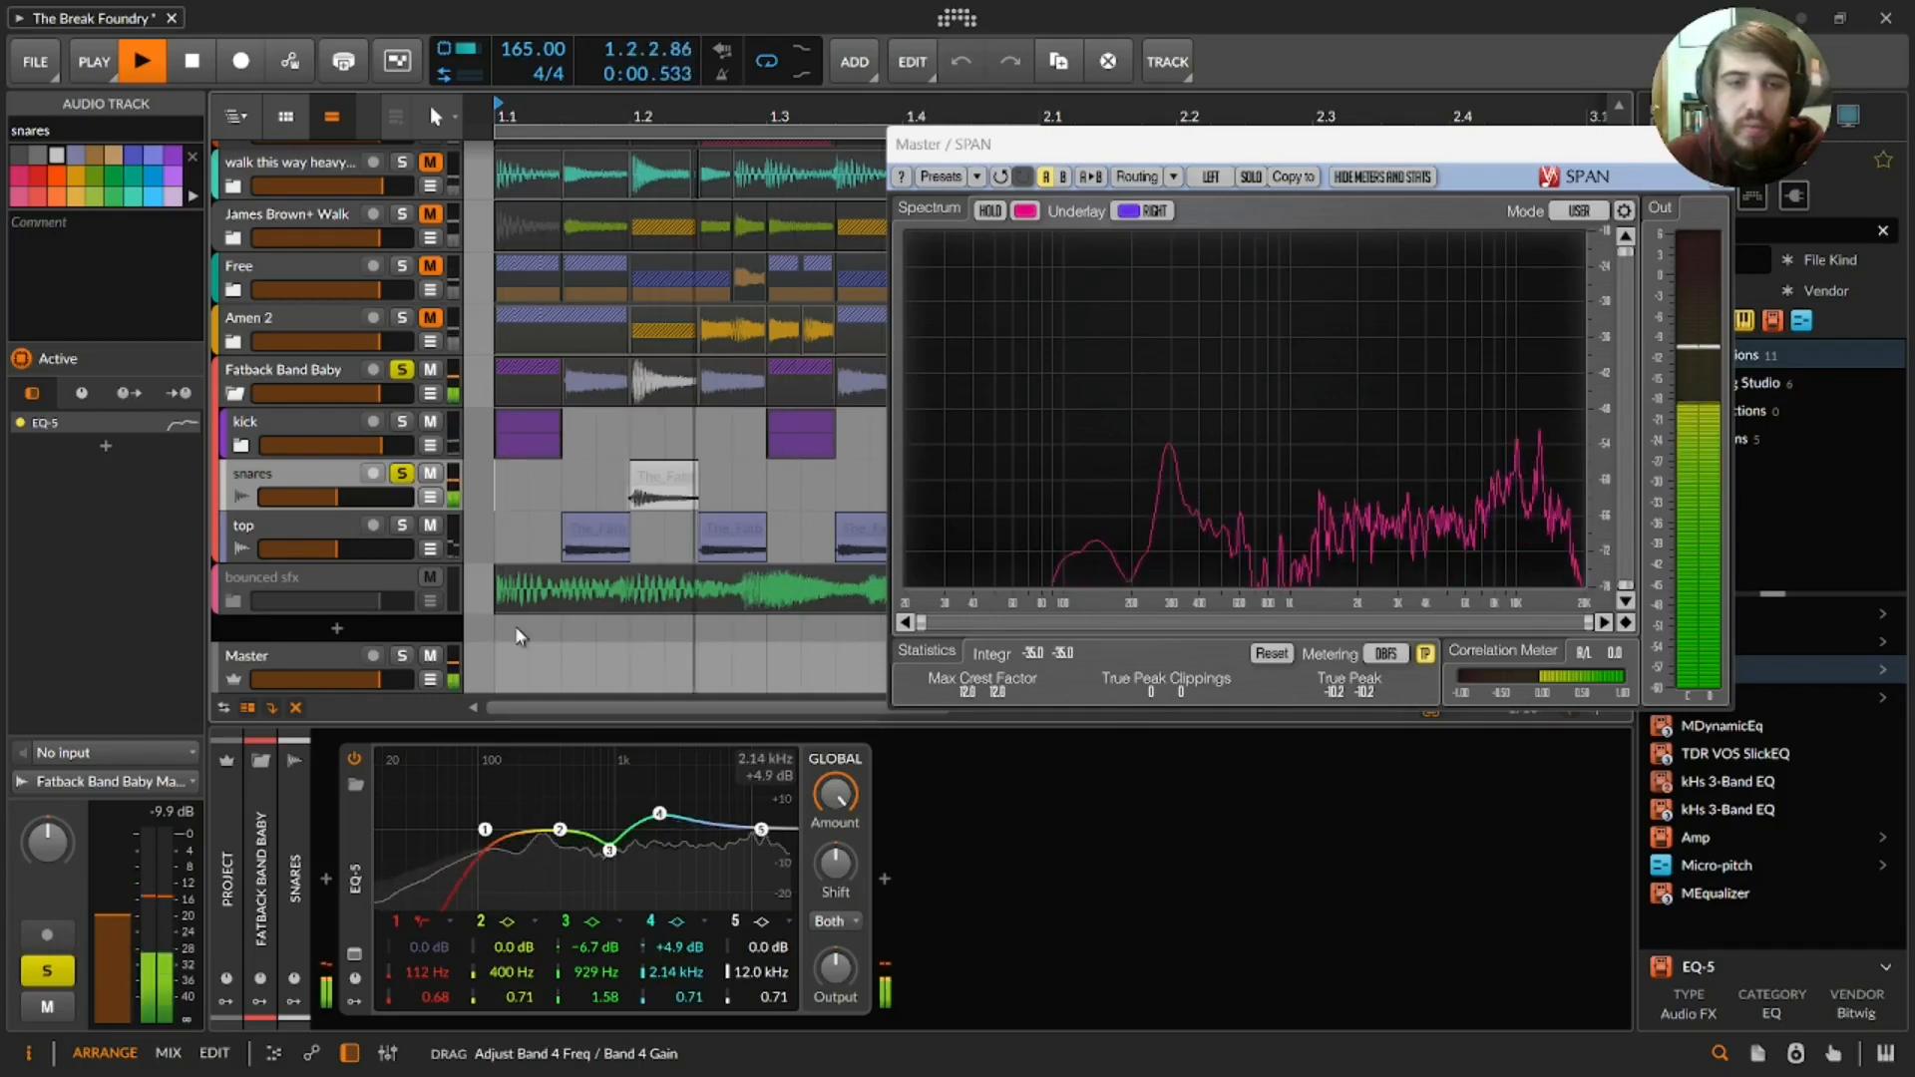
click(403, 475)
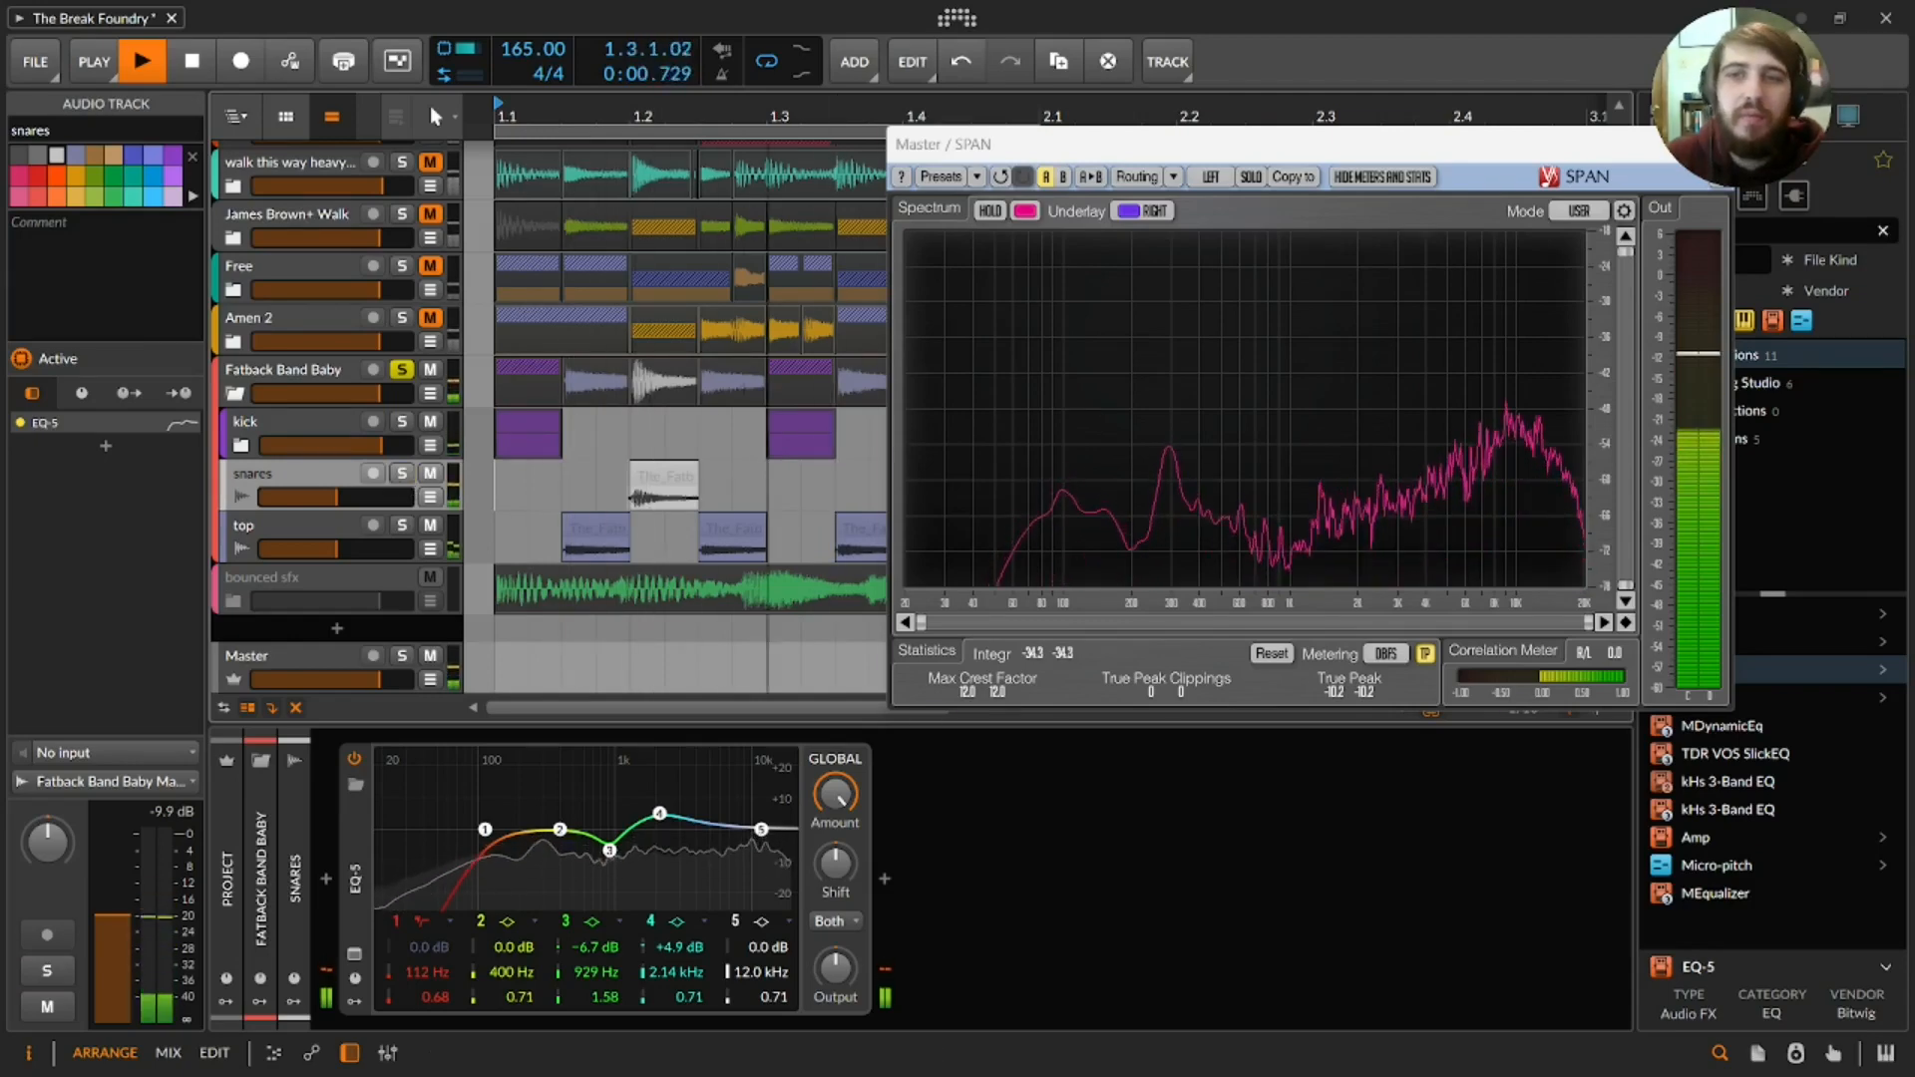
click(1714, 145)
- Add a Peak Limiter after the EQ-5 on the snares track and lower its ceiling slightly
drag(1717, 232, 1222, 249)
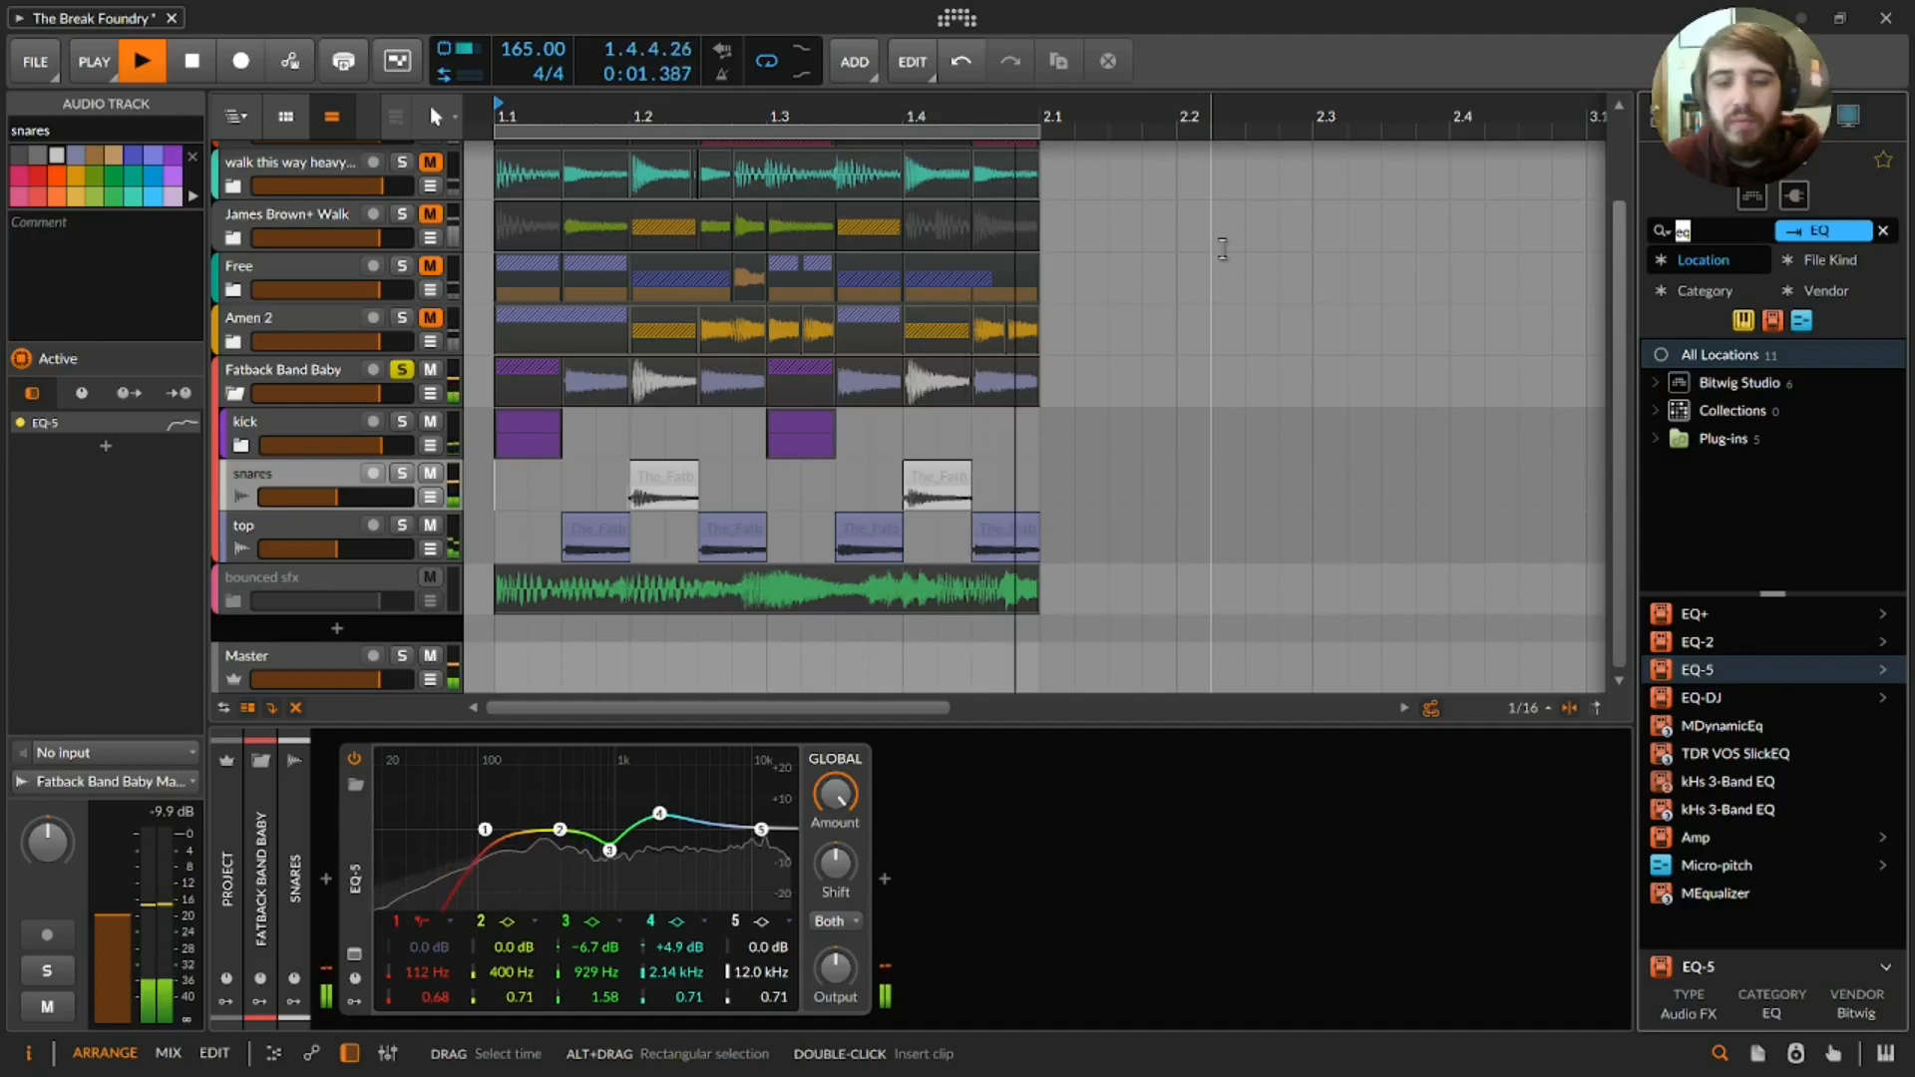
text(dim)
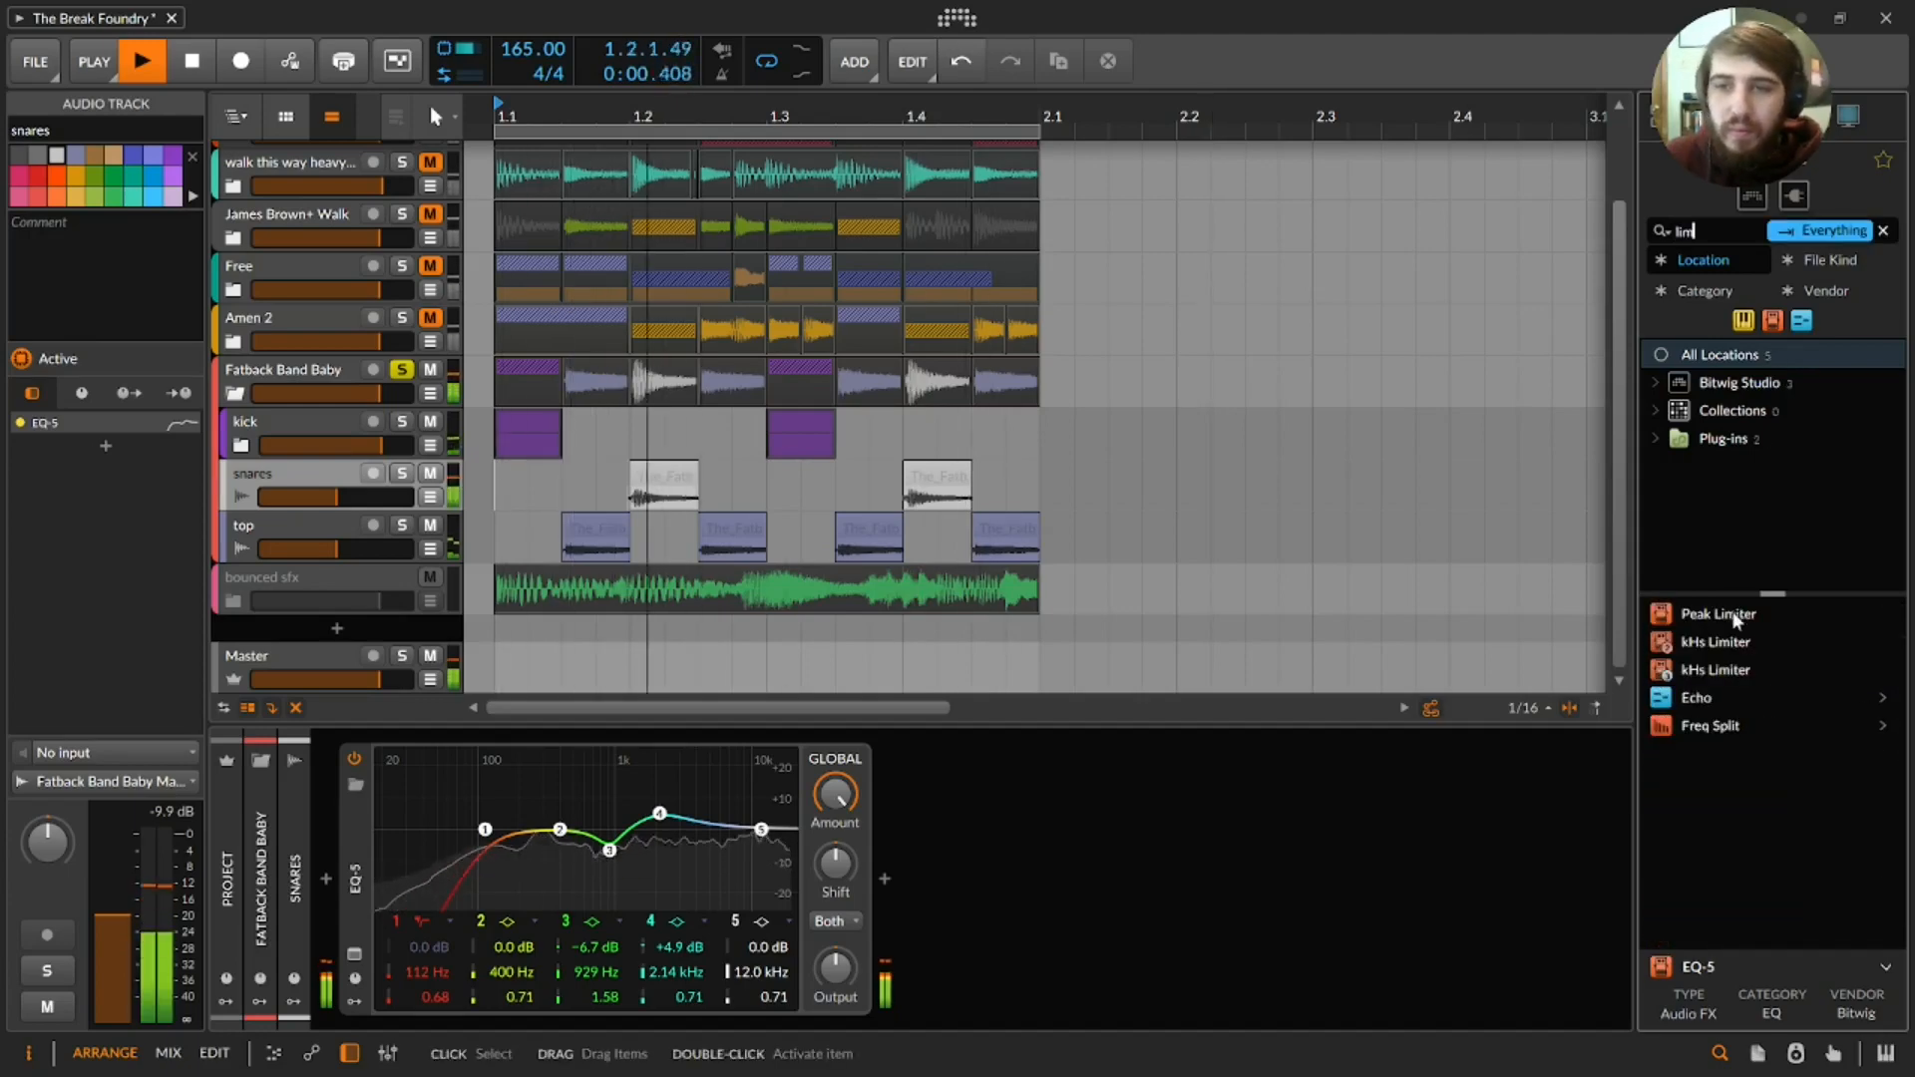
double_click(1726, 614)
drag(992, 785, 992, 807)
- Compare the two snare clips side by side and replace the one at 1.4 with a copy of the 1.2 clip
drag(656, 475, 726, 476)
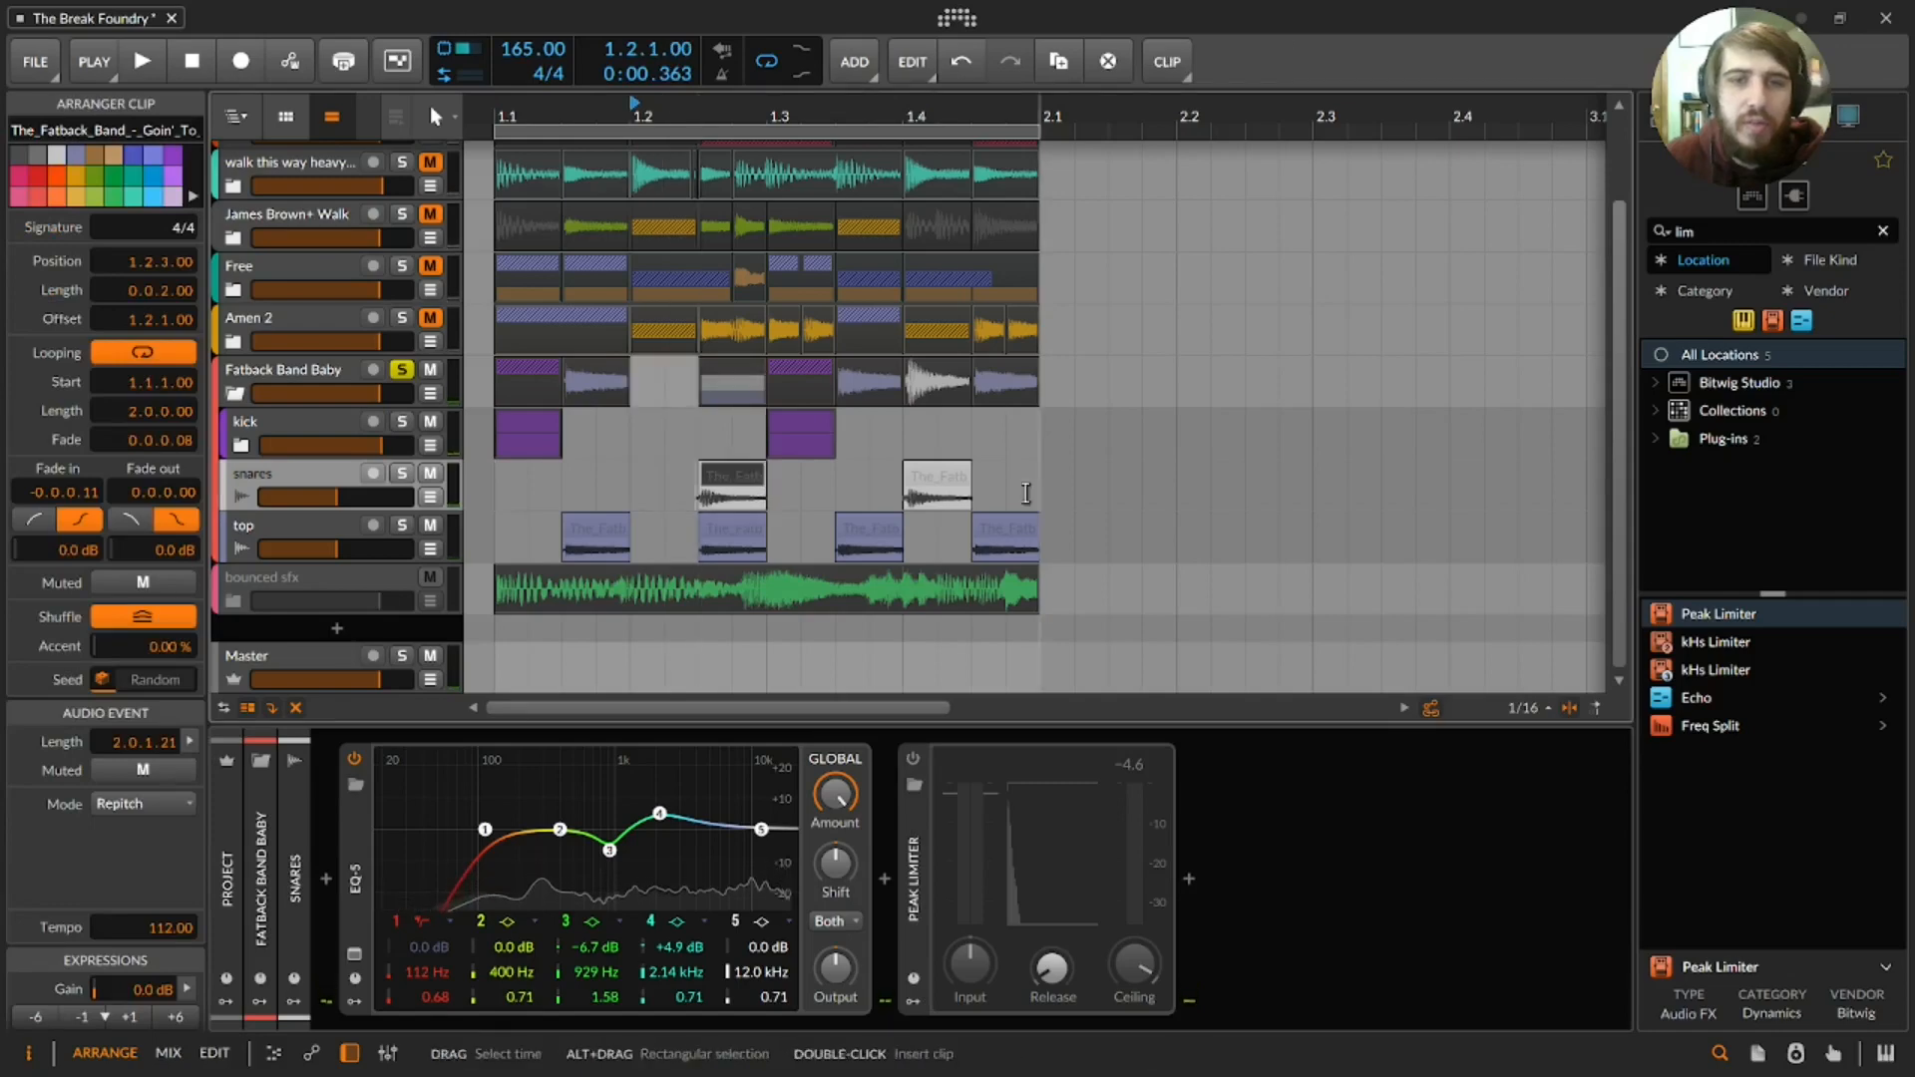
drag(944, 481, 700, 481)
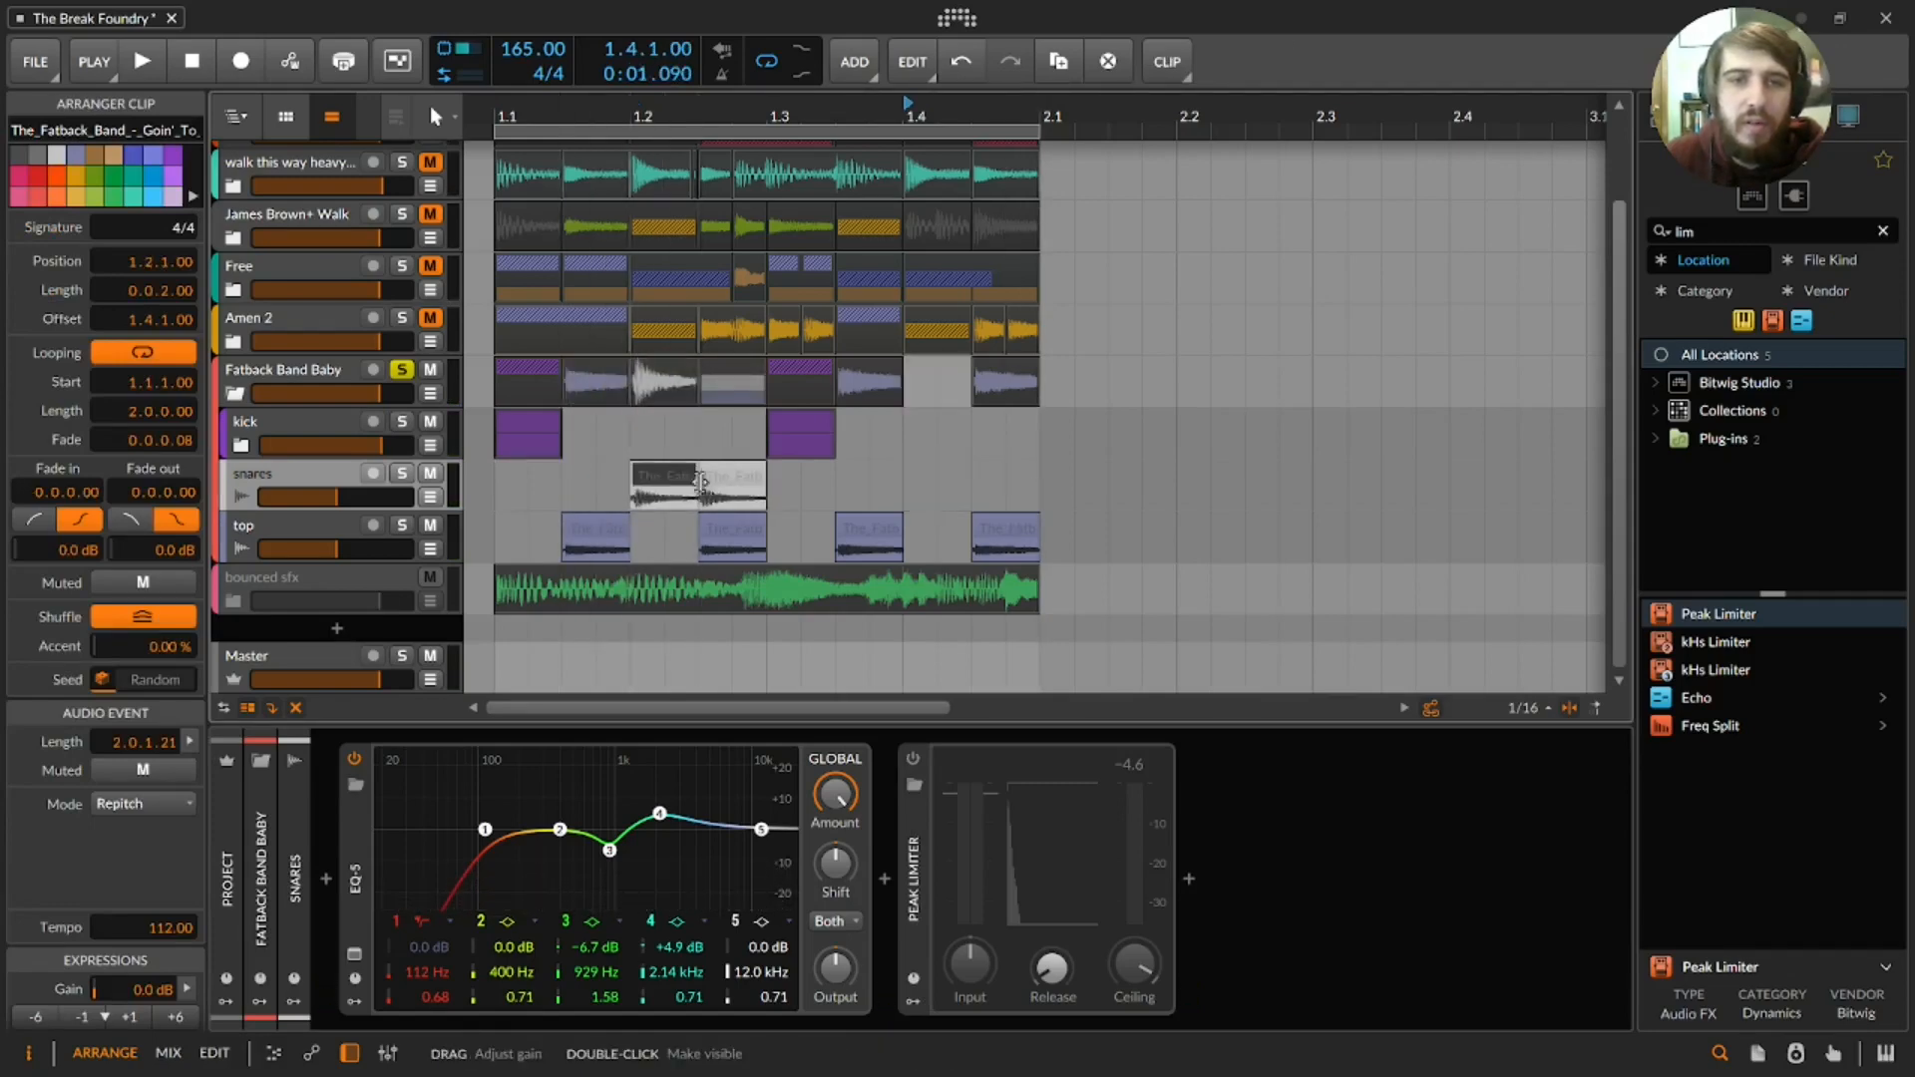
key(ctrl+z)
key(ctrl+z)
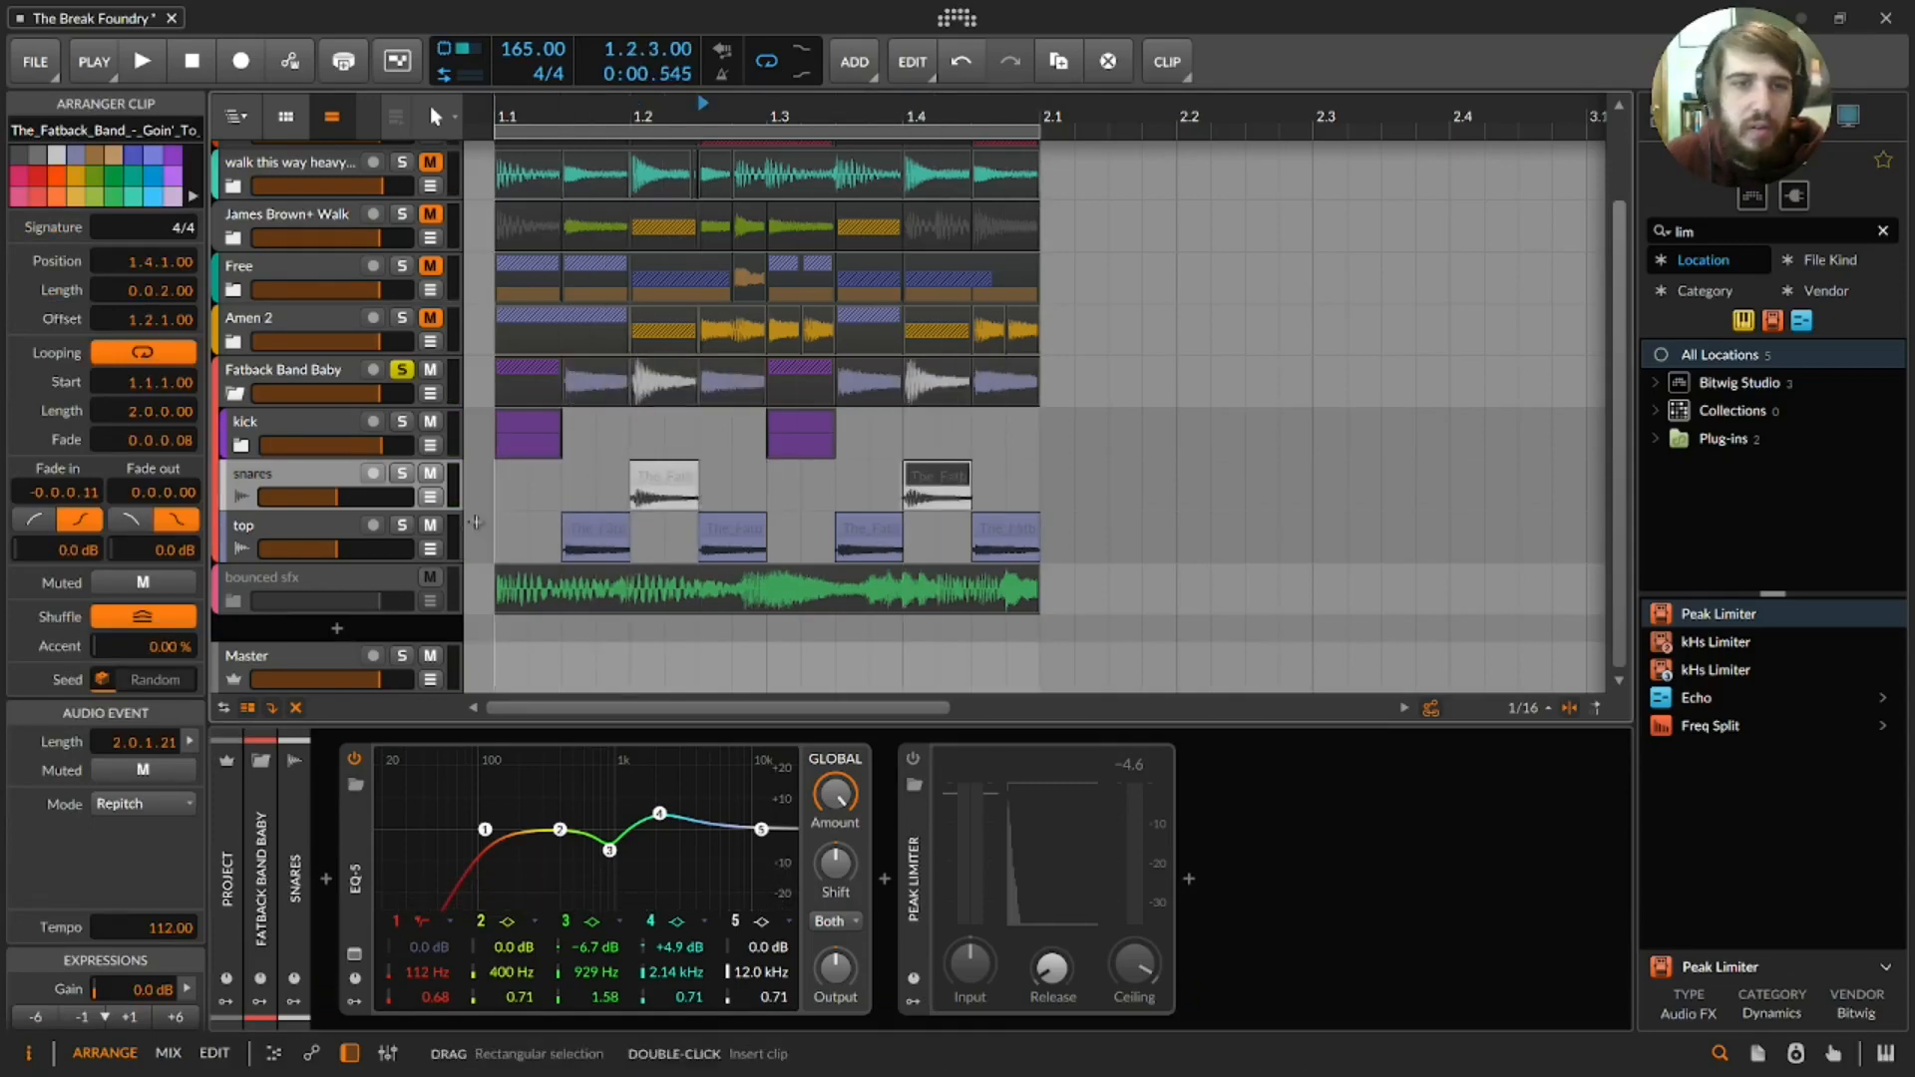
- Play the break from 1.1 and switch on the Peak Limiter on the snares track
click(476, 520)
key(space)
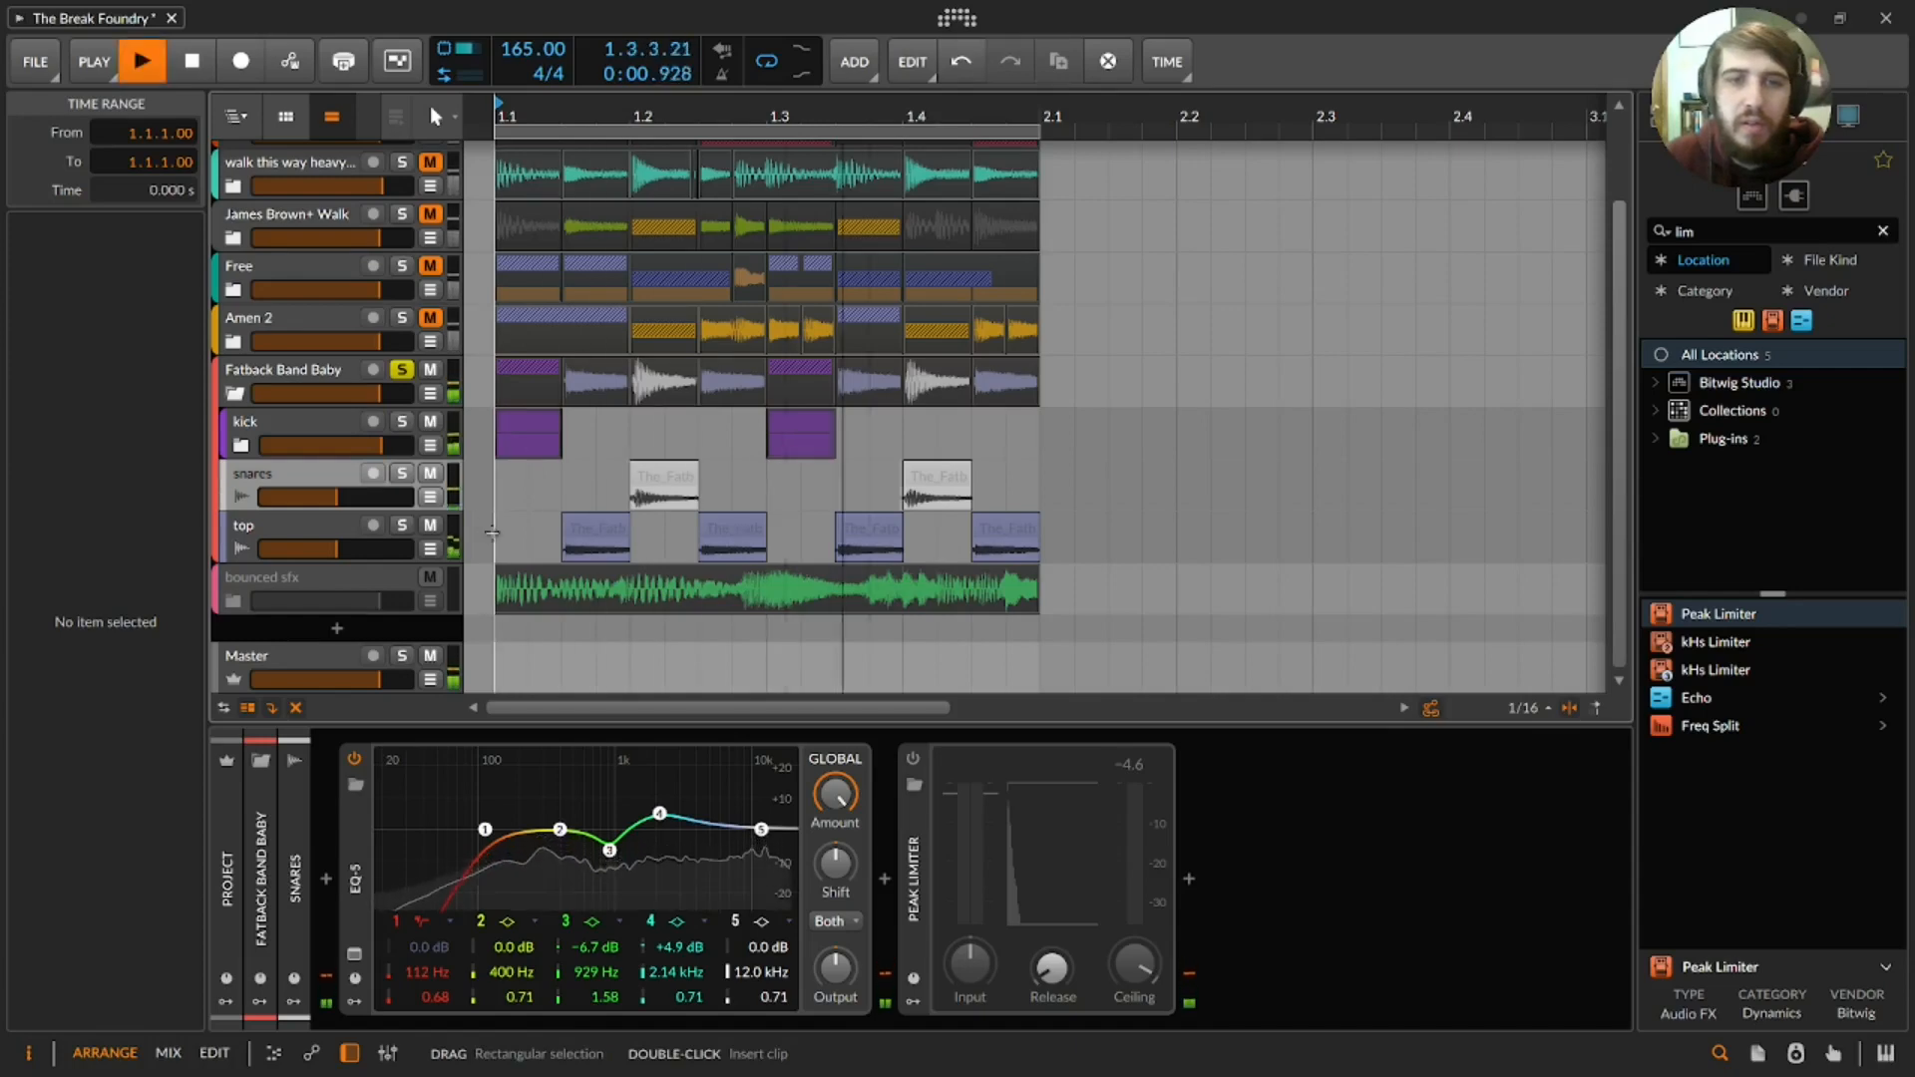
click(912, 764)
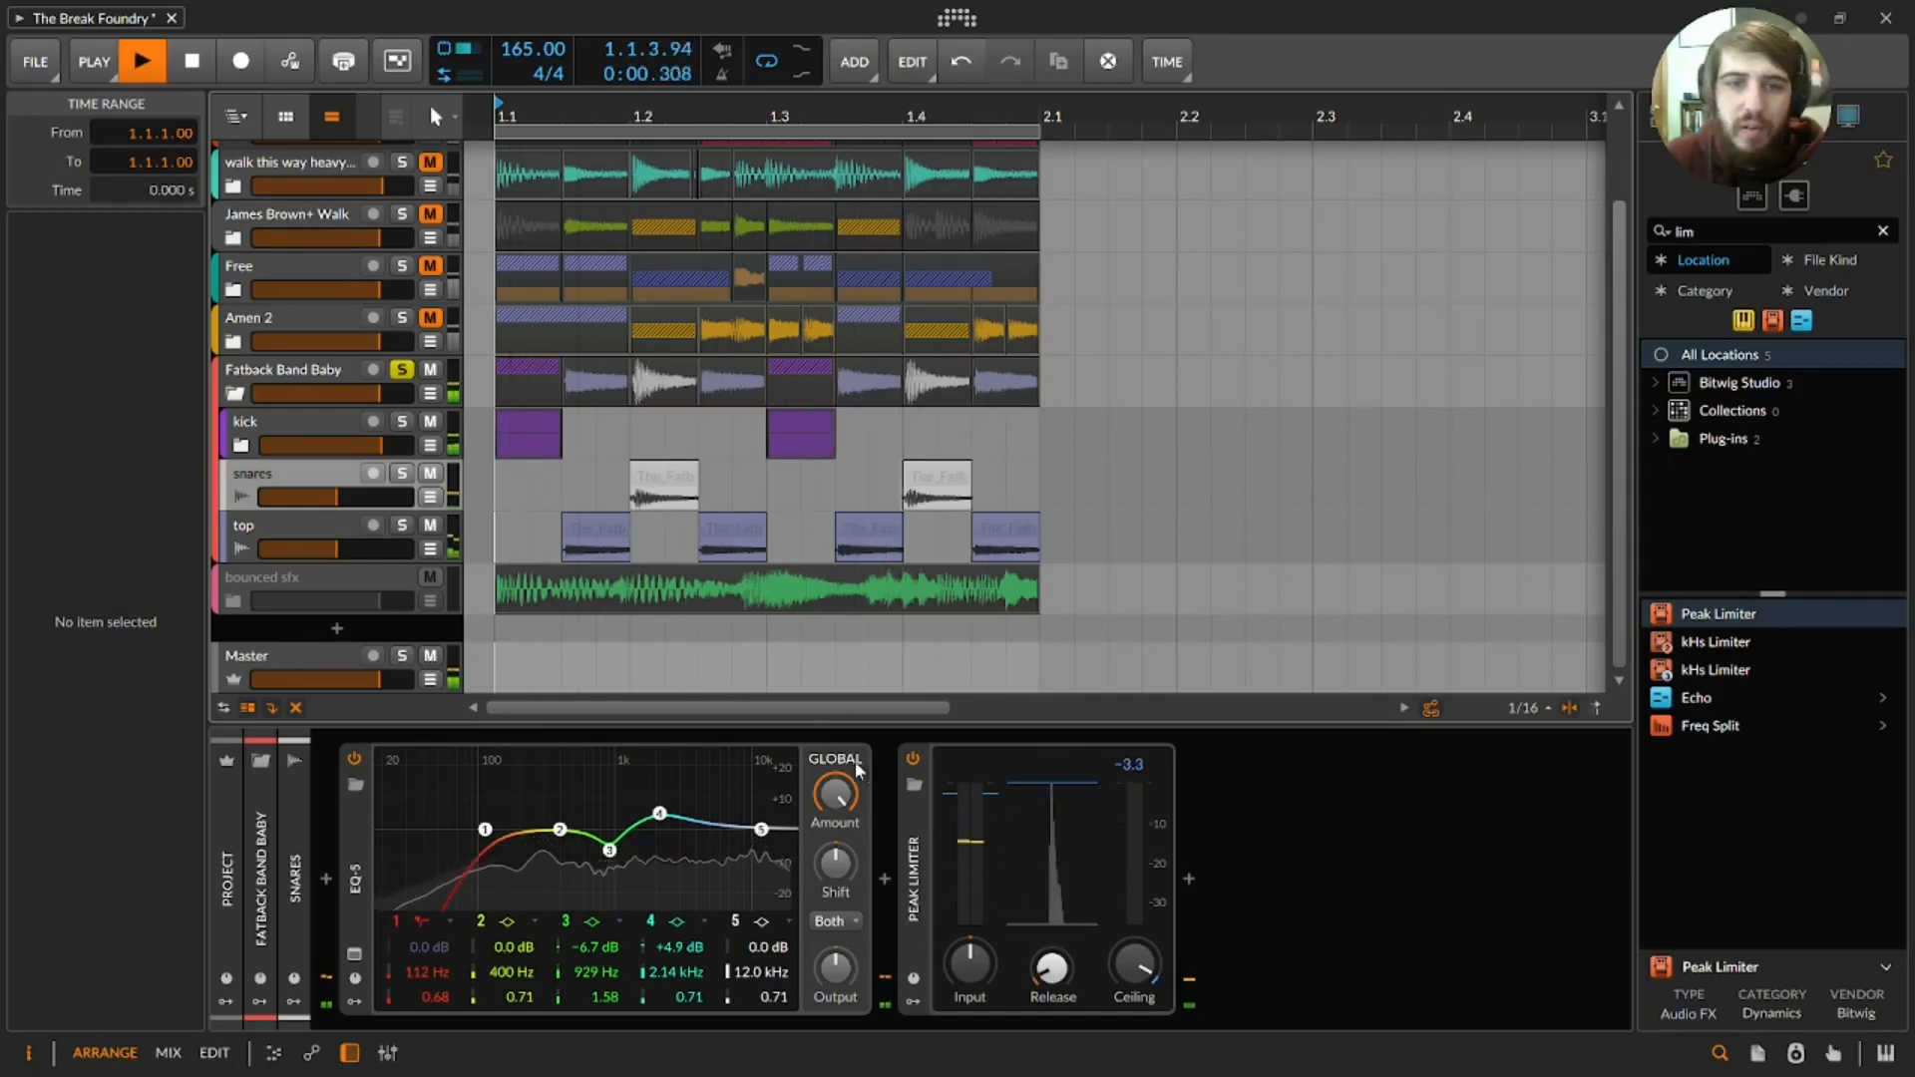
- Compare the playing break with the snares track's Peak Limiter switched off and on
click(911, 760)
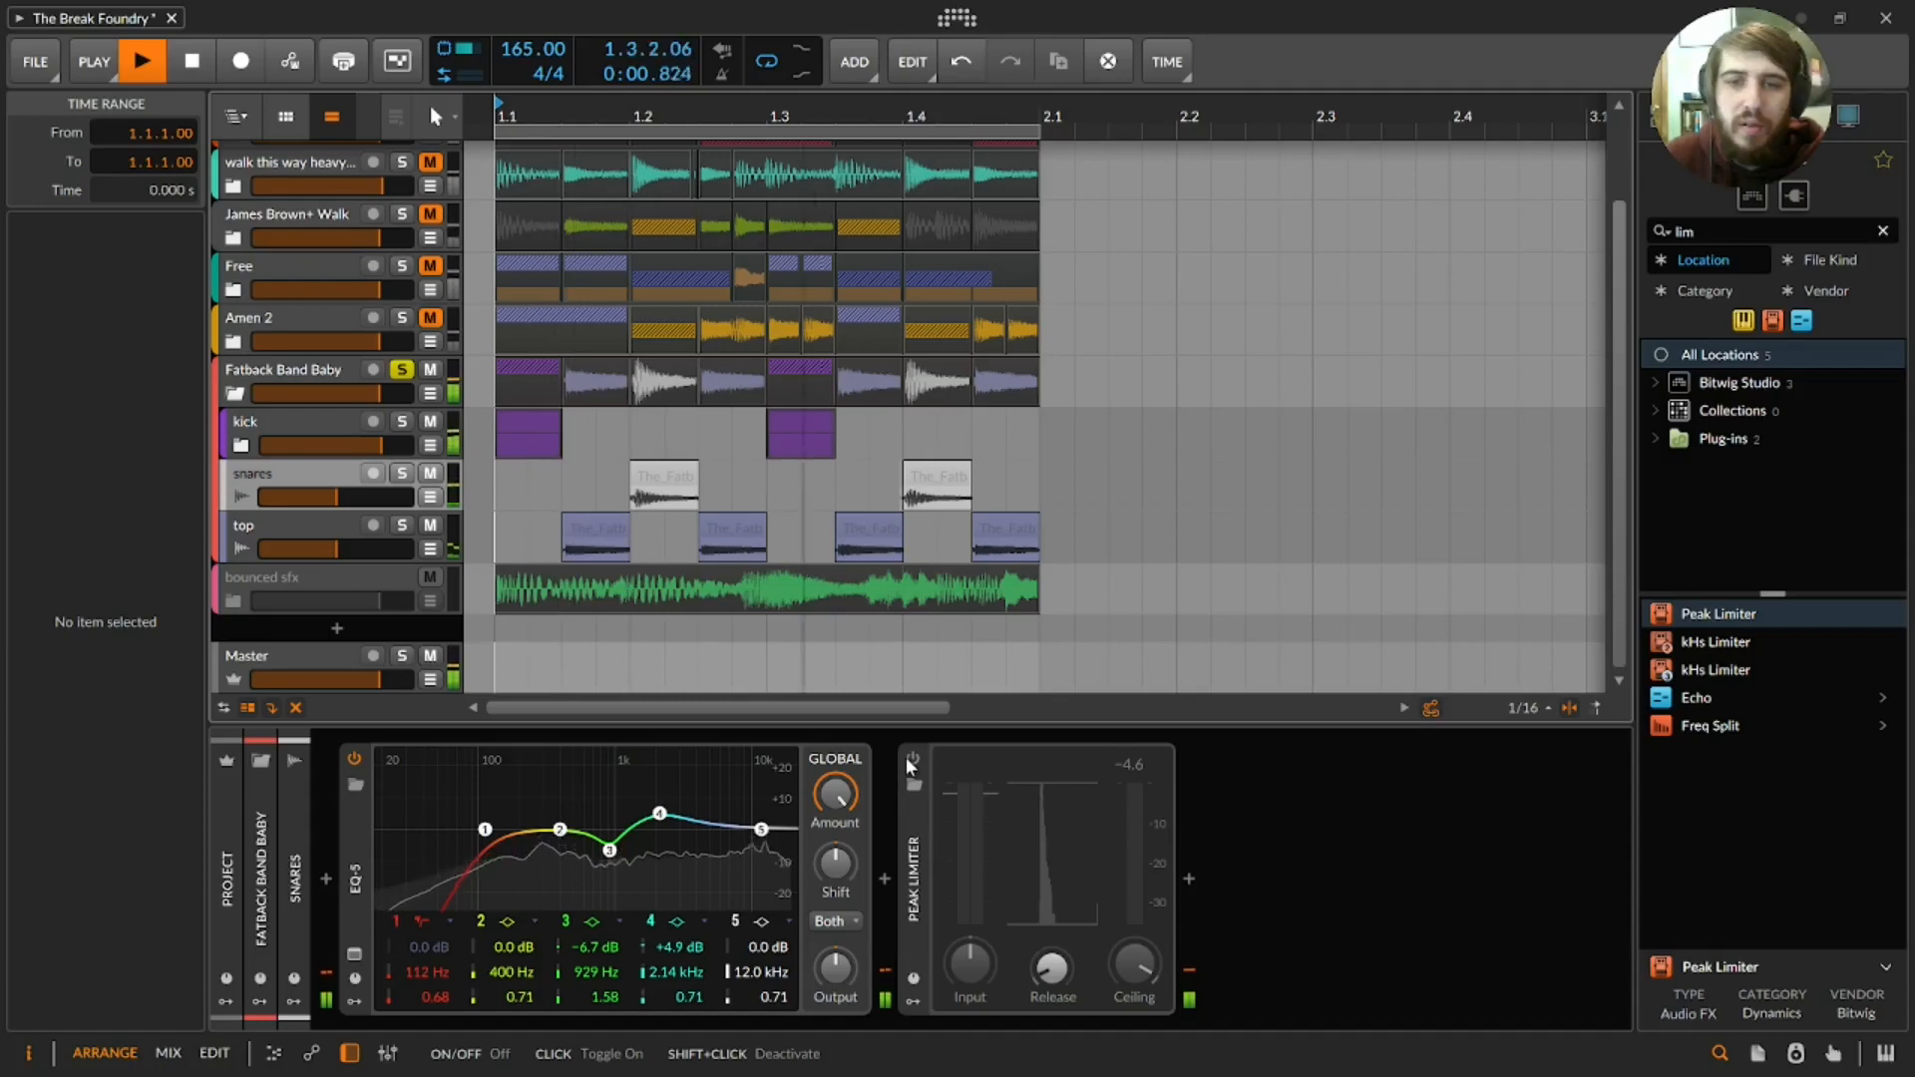
click(908, 759)
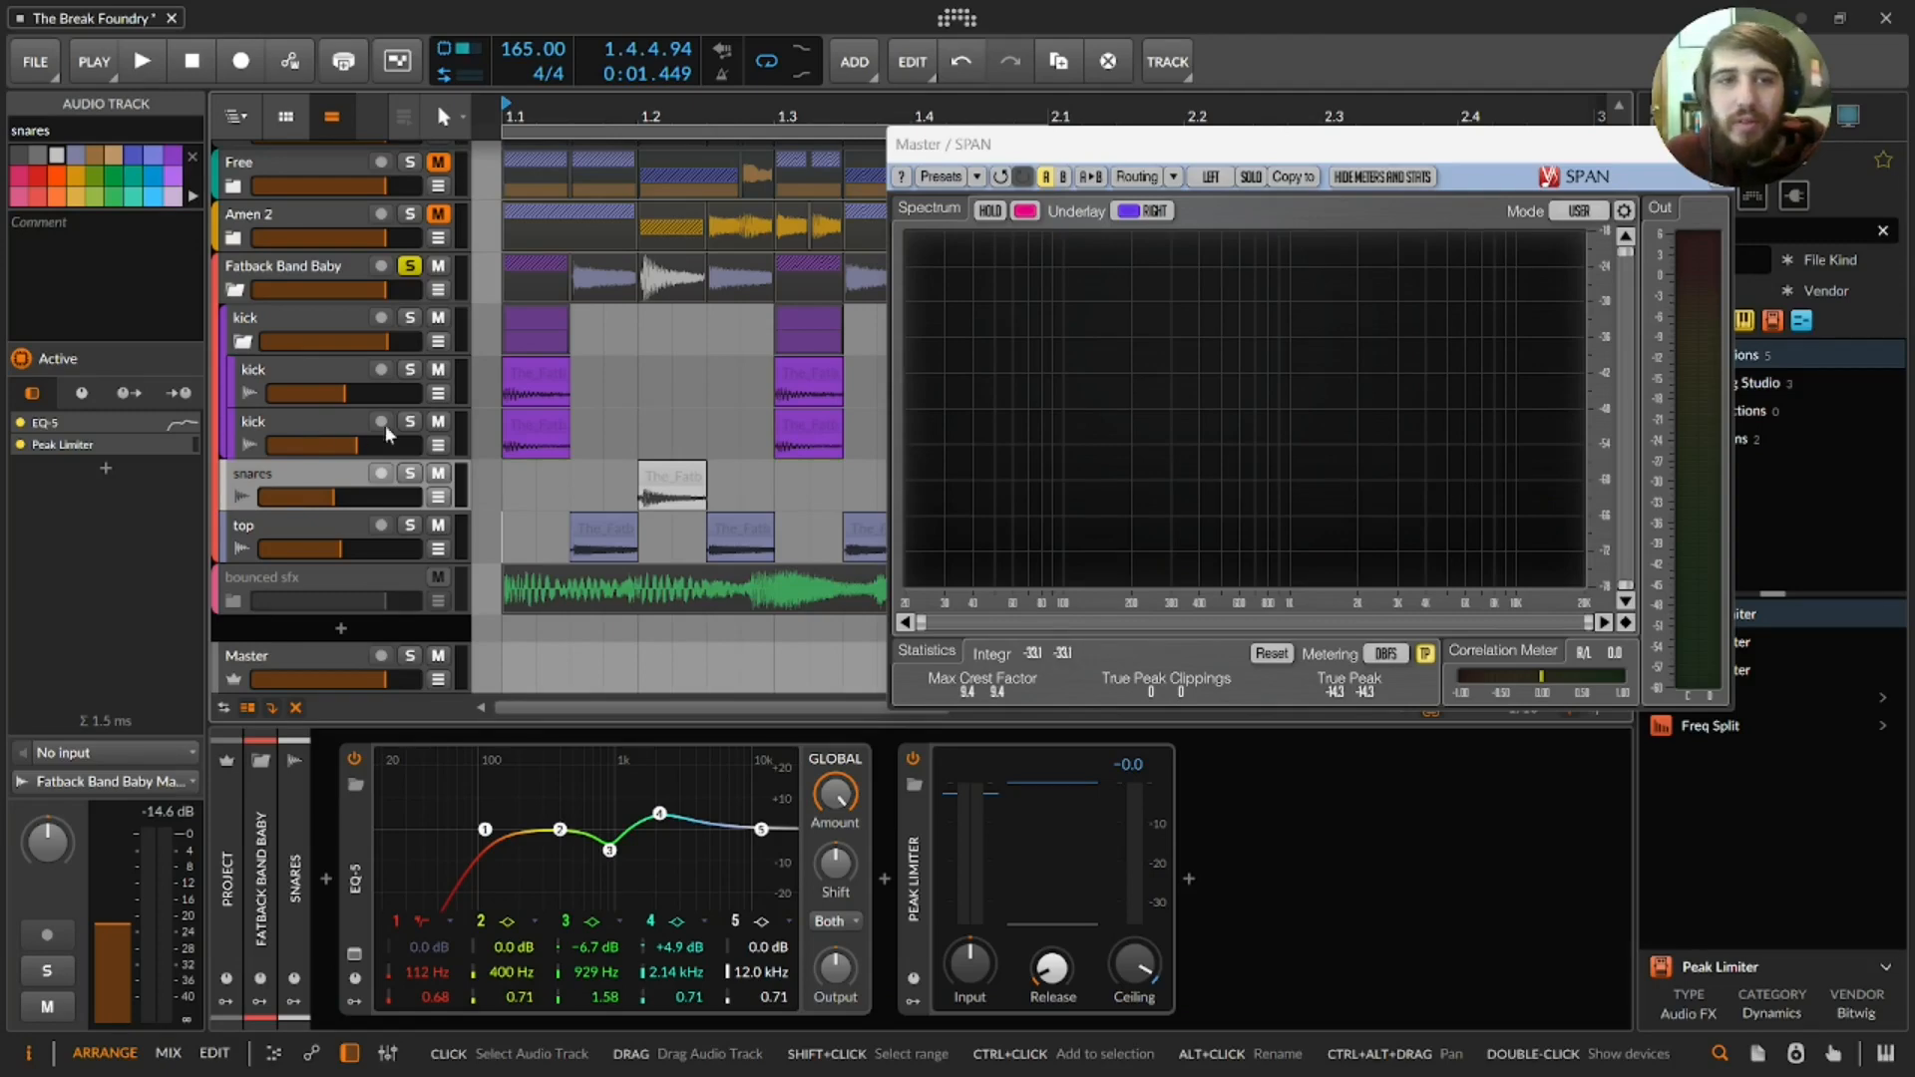
- Audition the lower kick layer in solo, then play the whole Fatback Band Baby group with it unsoloed
click(410, 422)
click(480, 476)
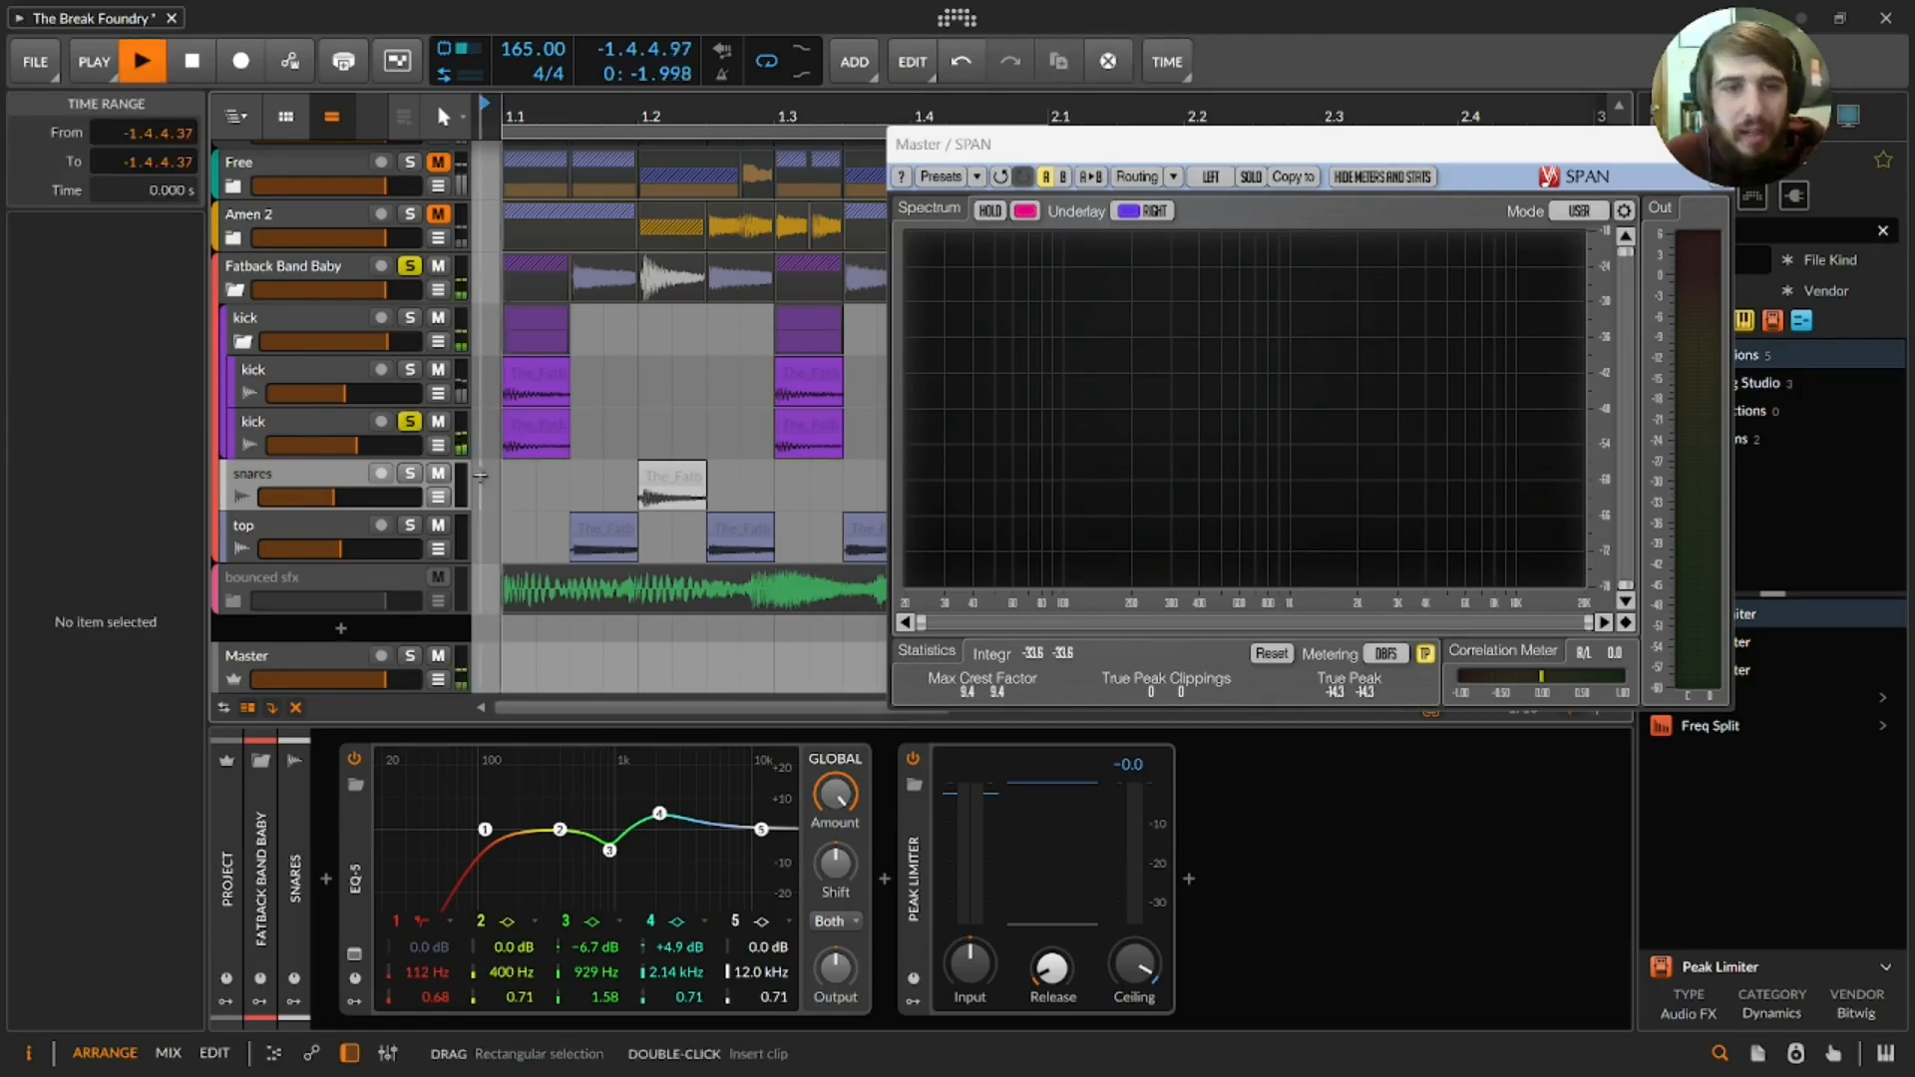
key(space)
click(417, 427)
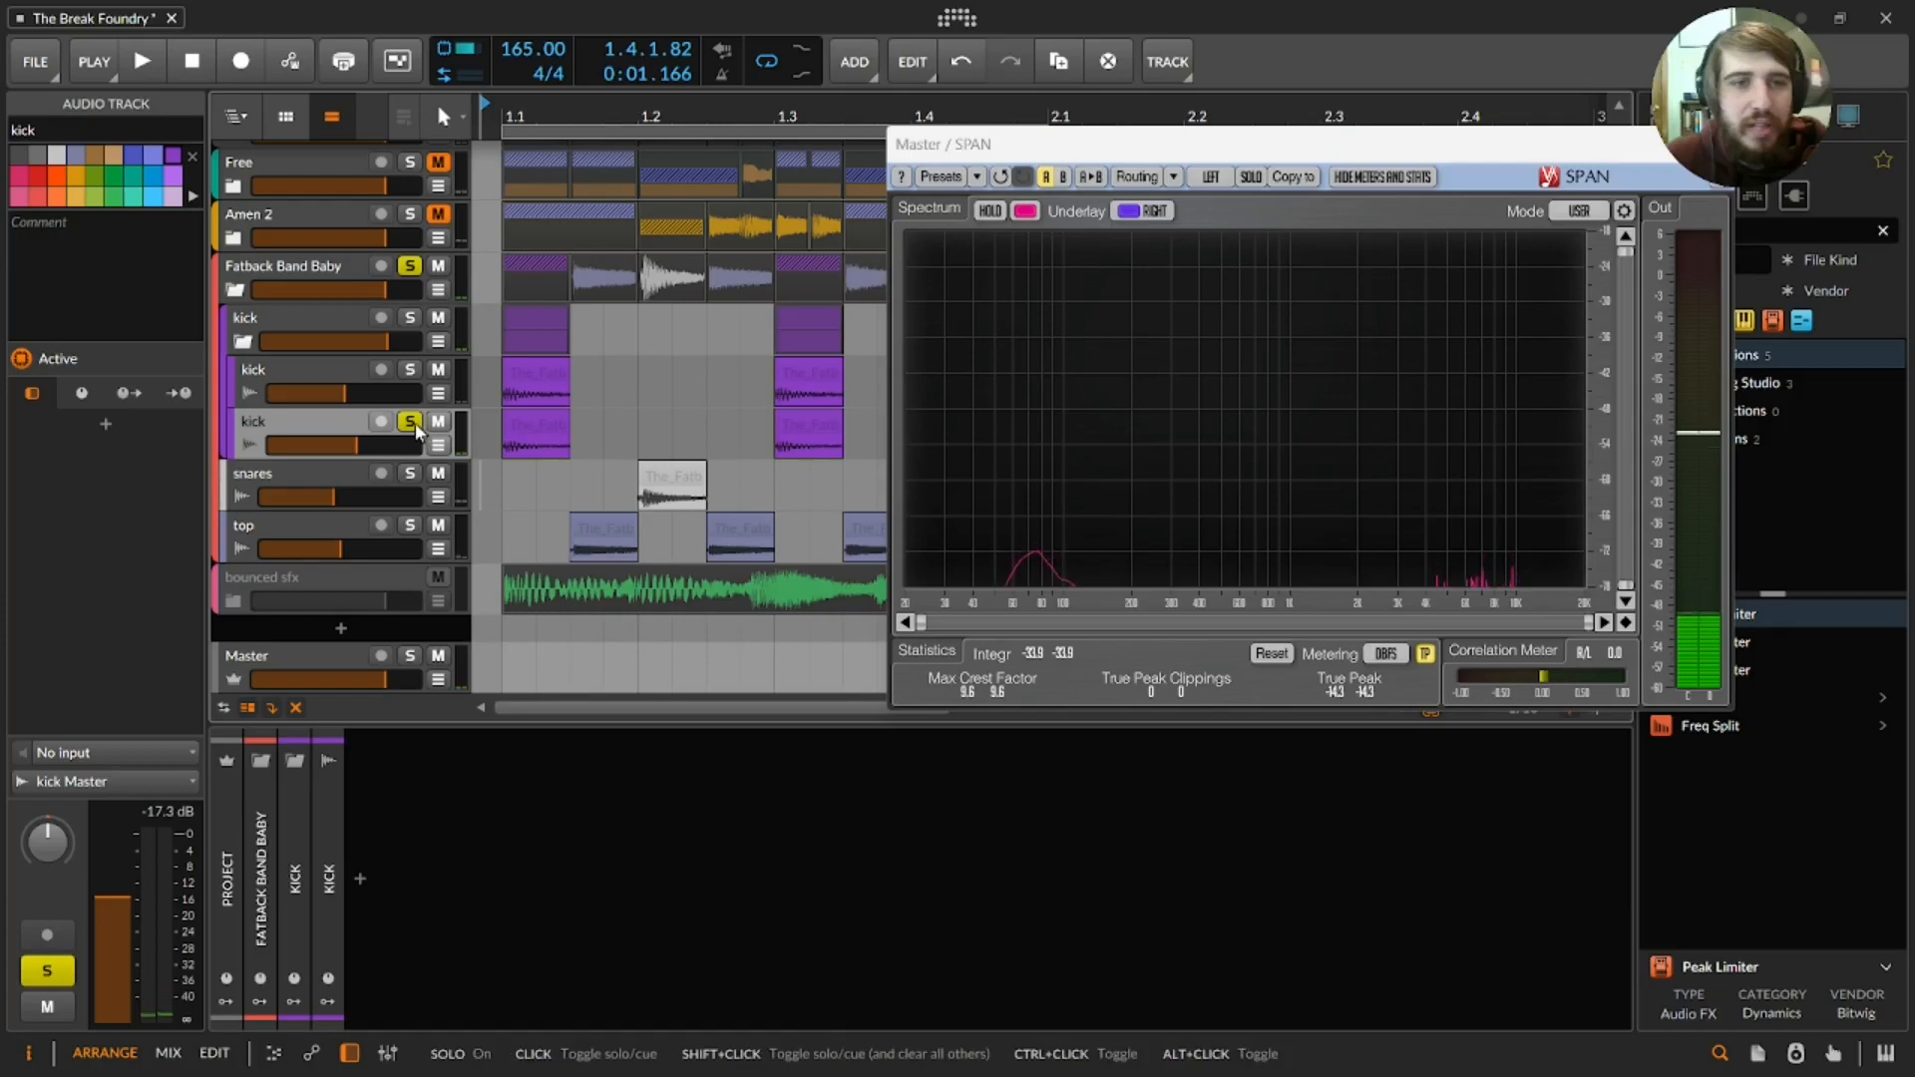
click(410, 422)
key(space)
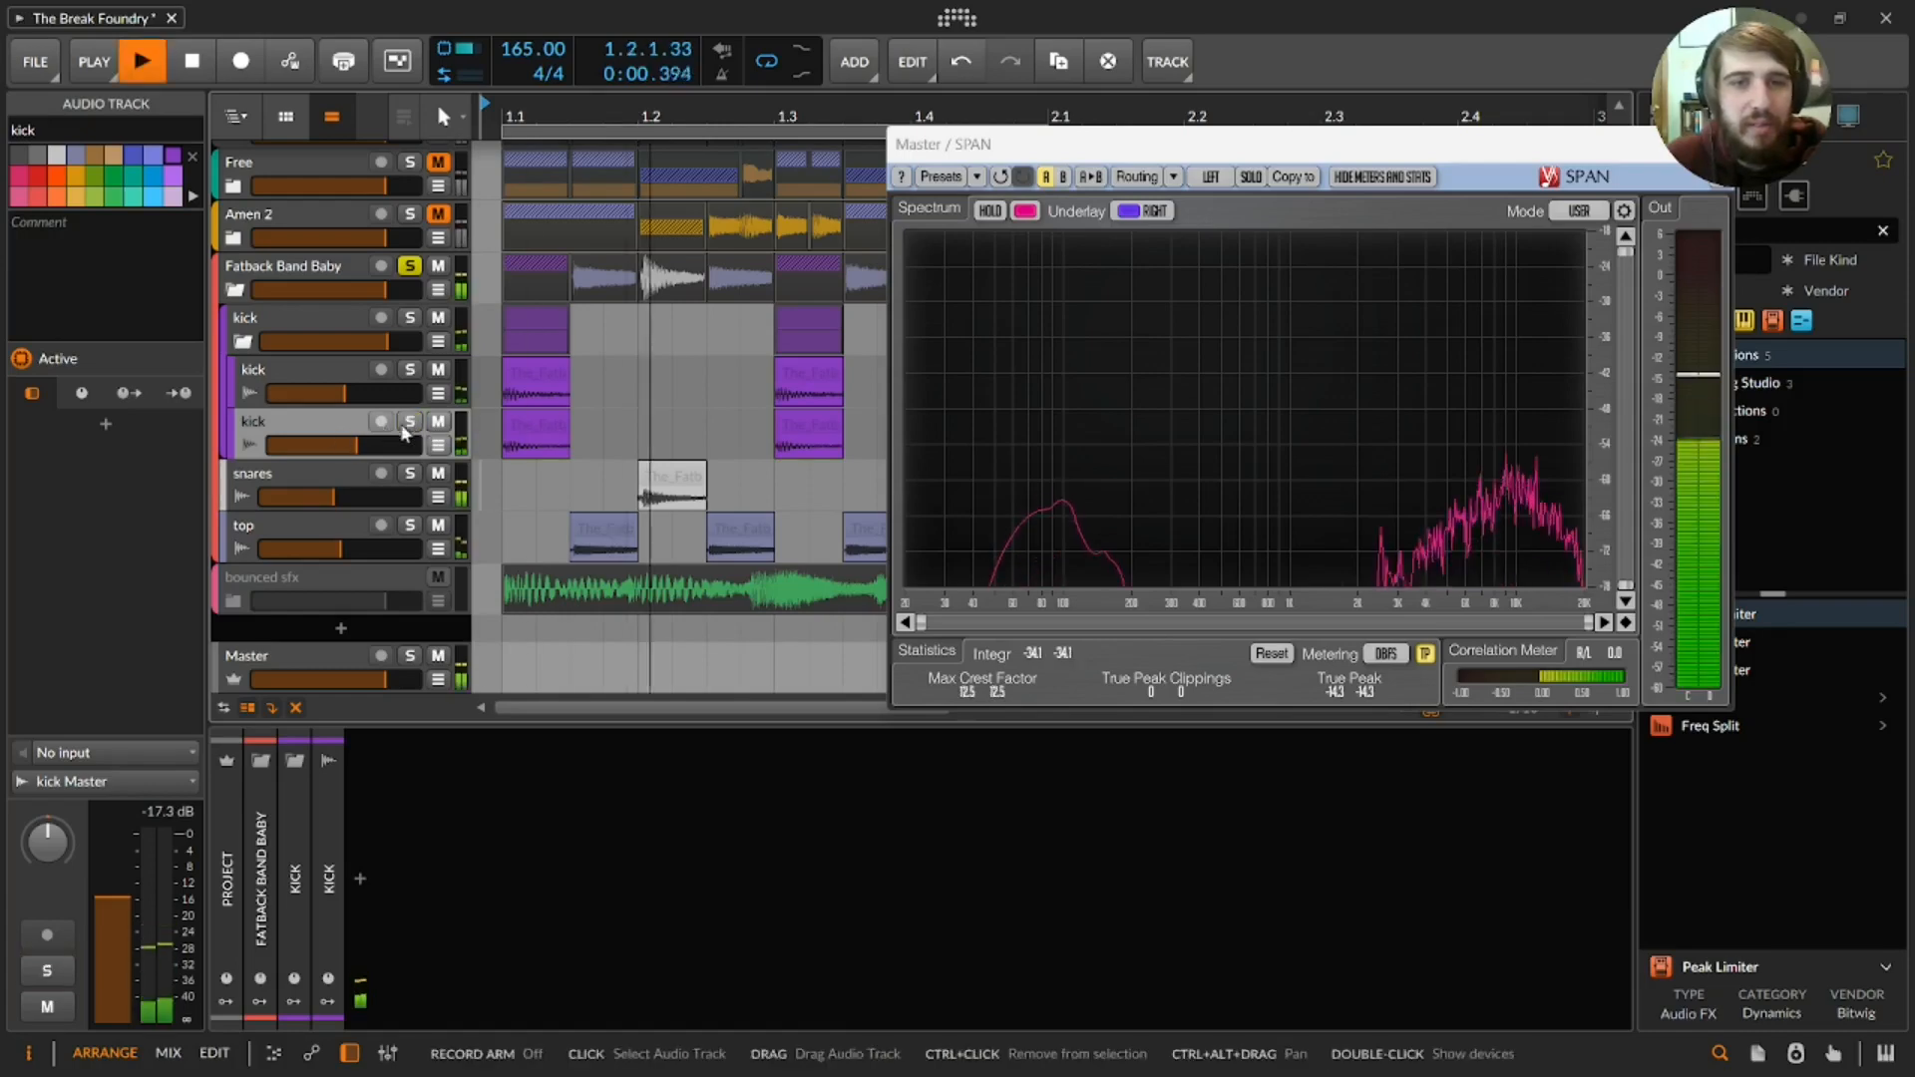
- Set the upper kick layer's volume to -10.4 dB and check the kick group against the break by toggling its solo
click(320, 479)
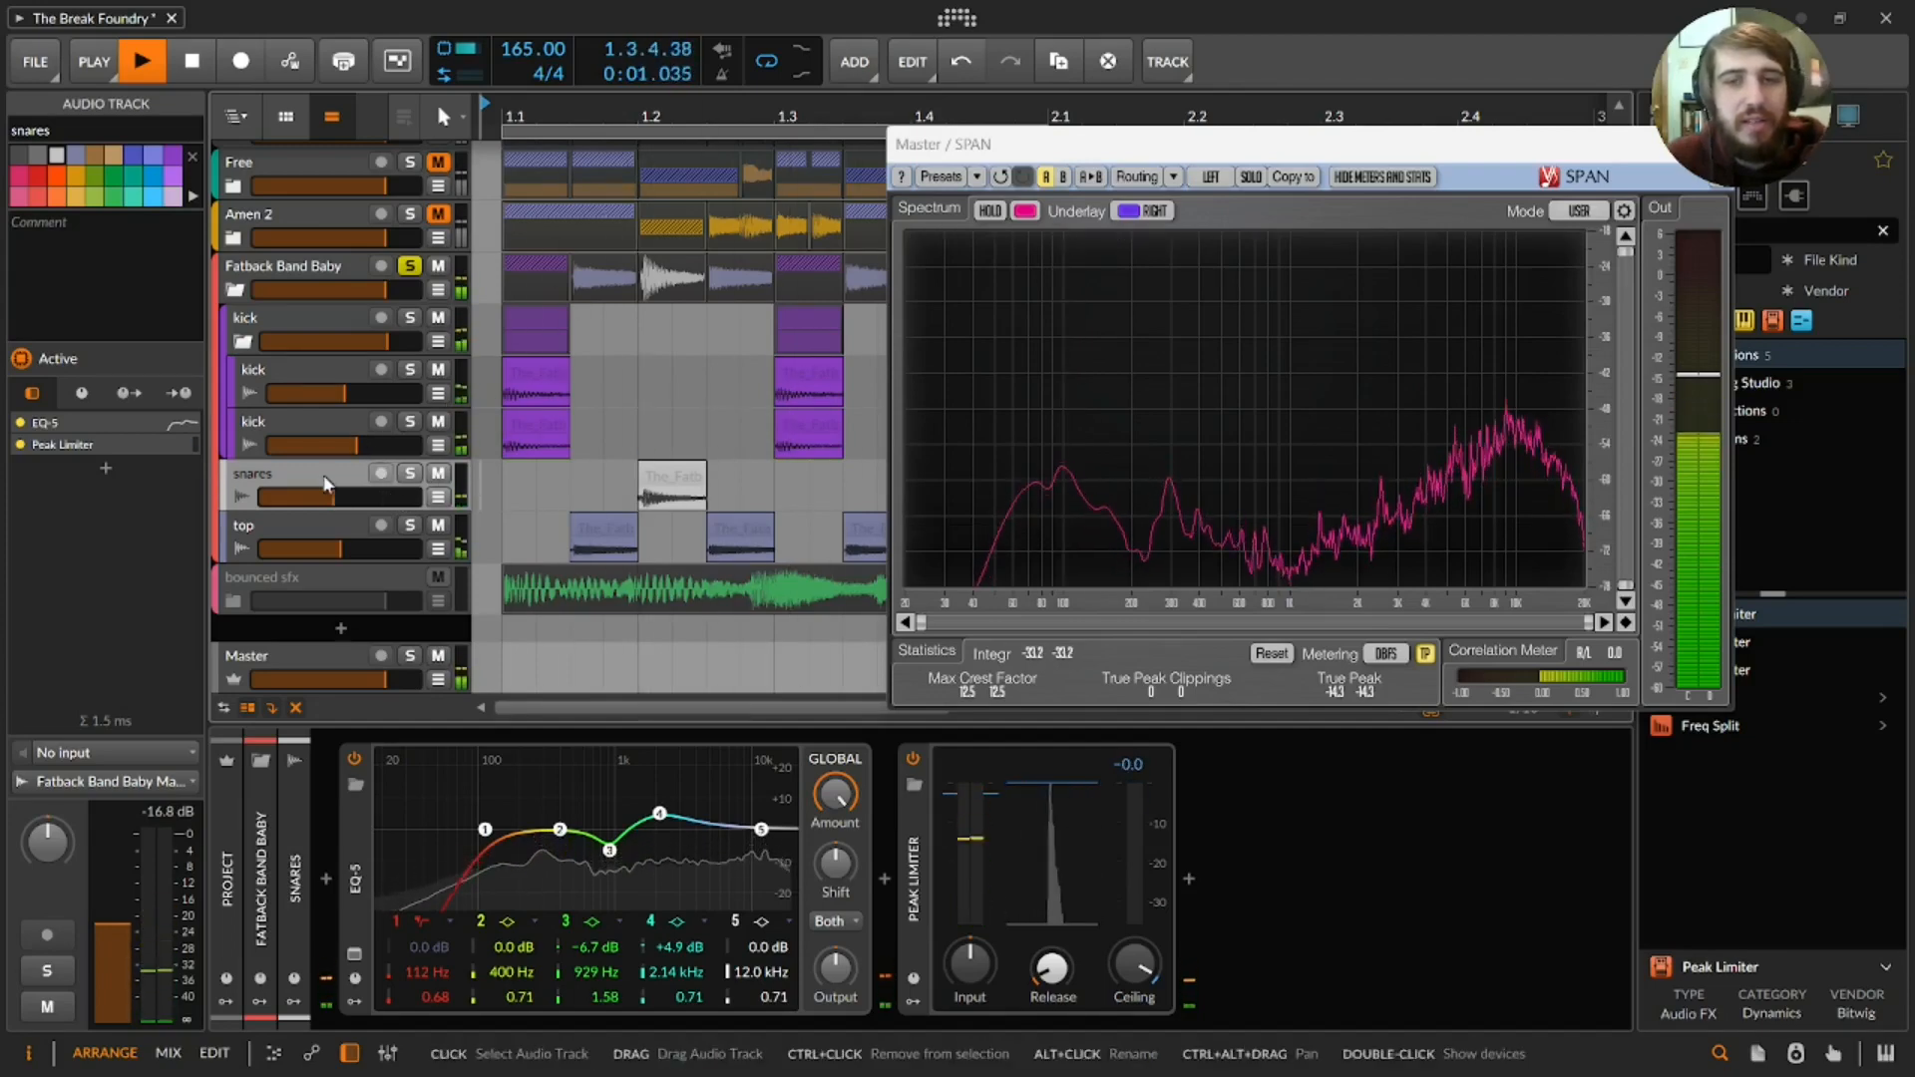
key(space)
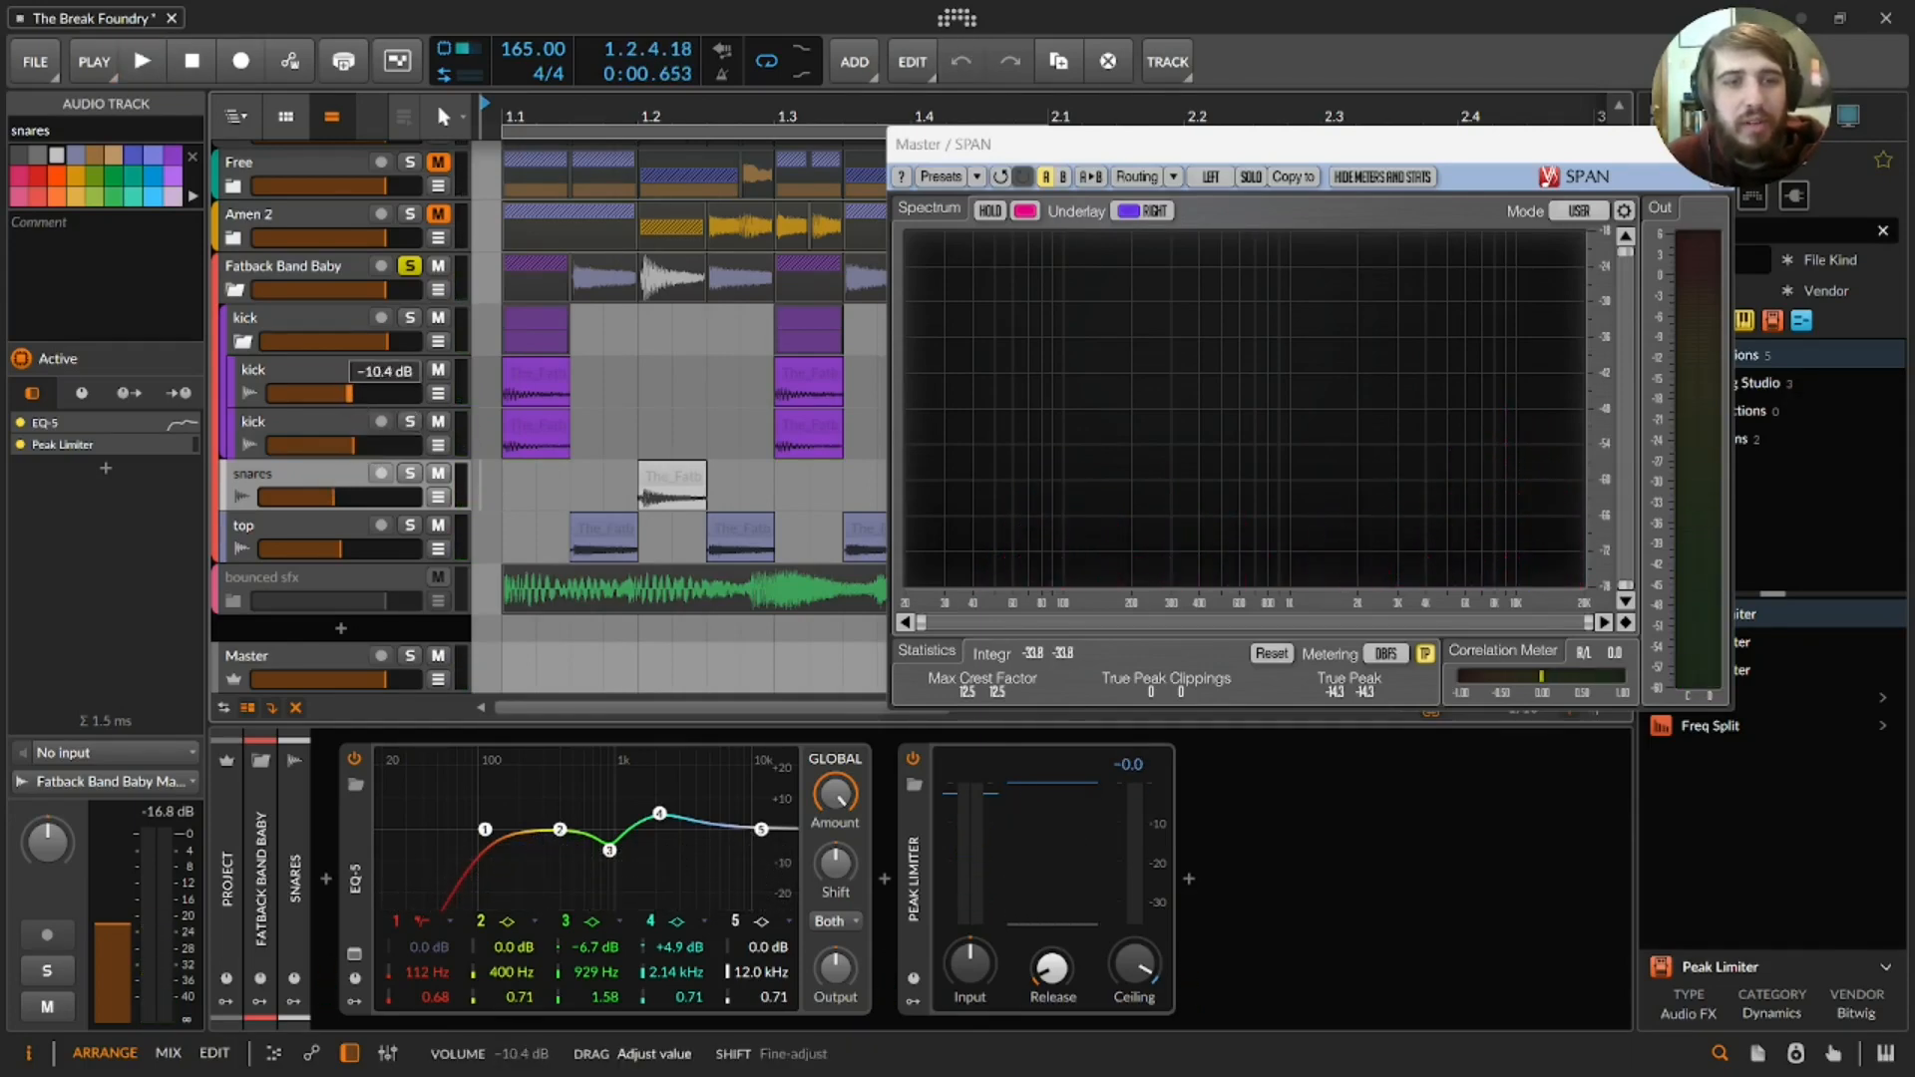
key(space)
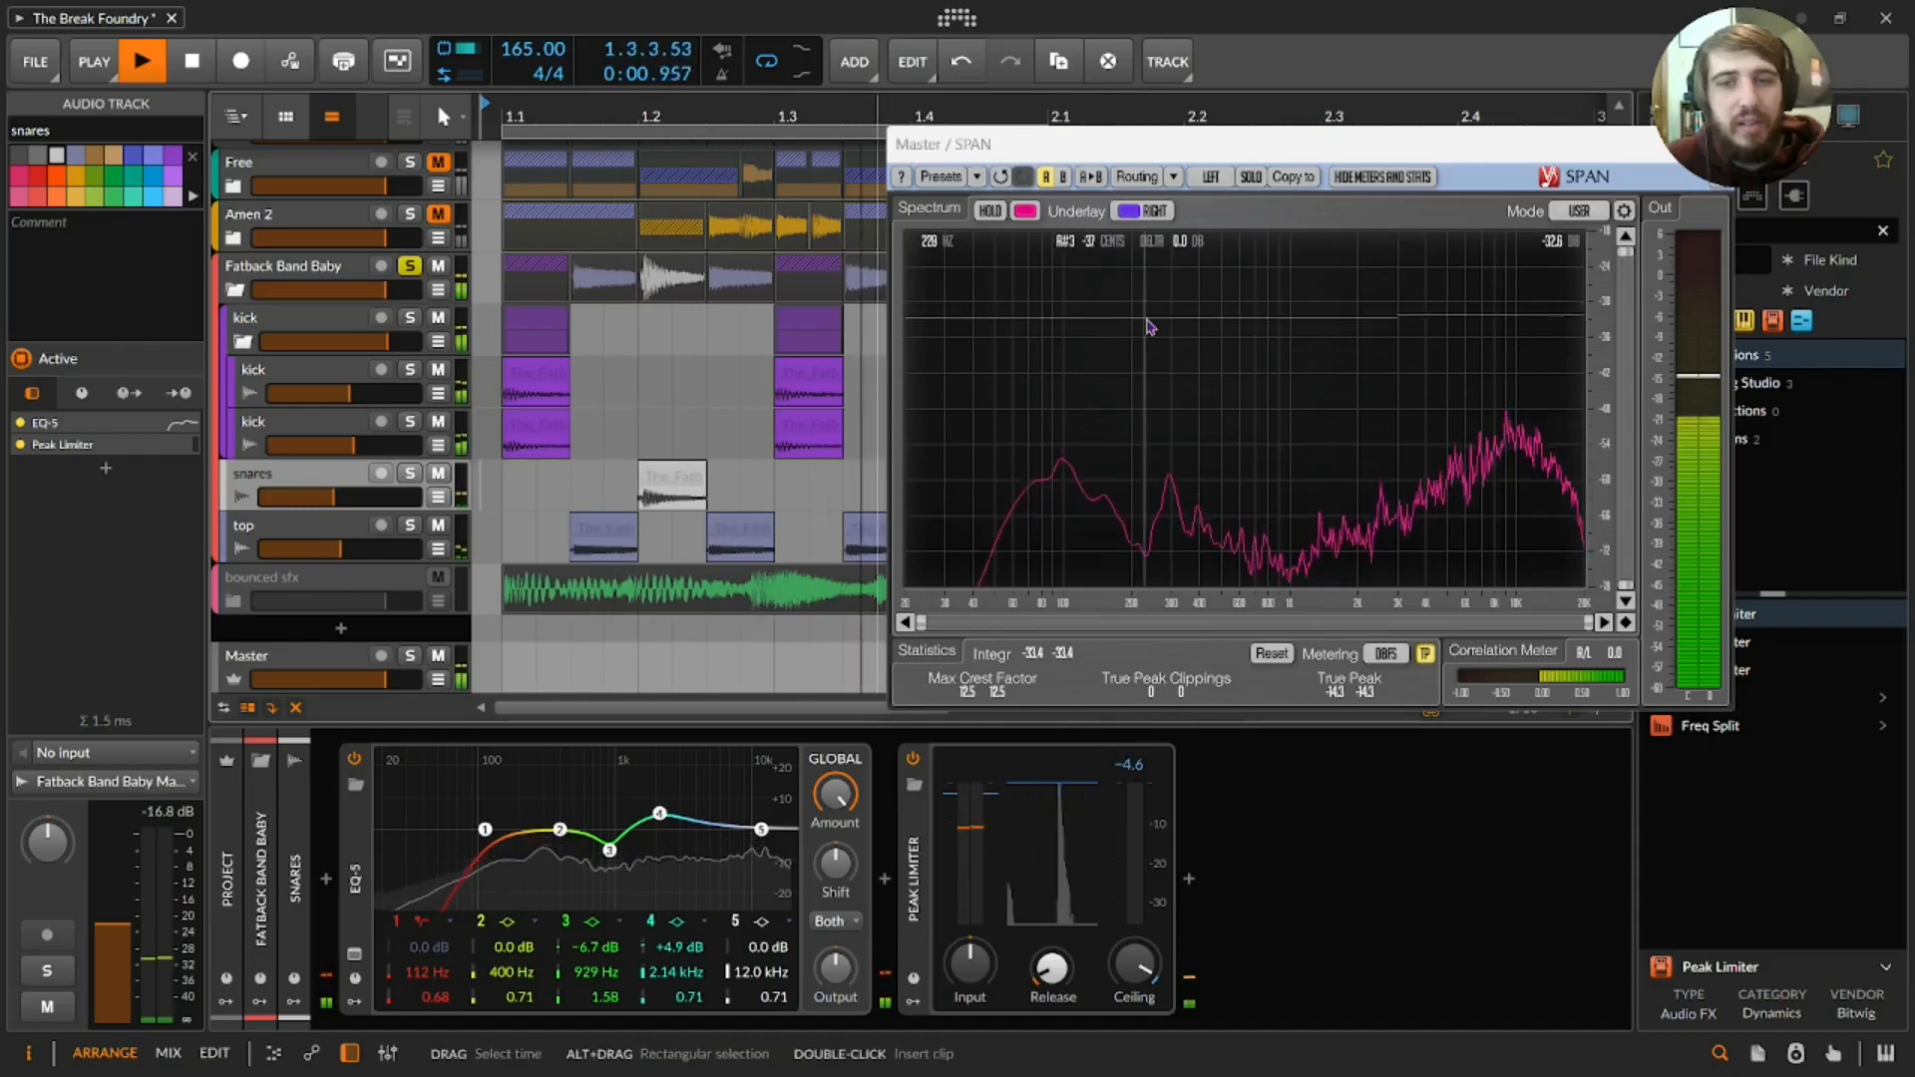
click(239, 334)
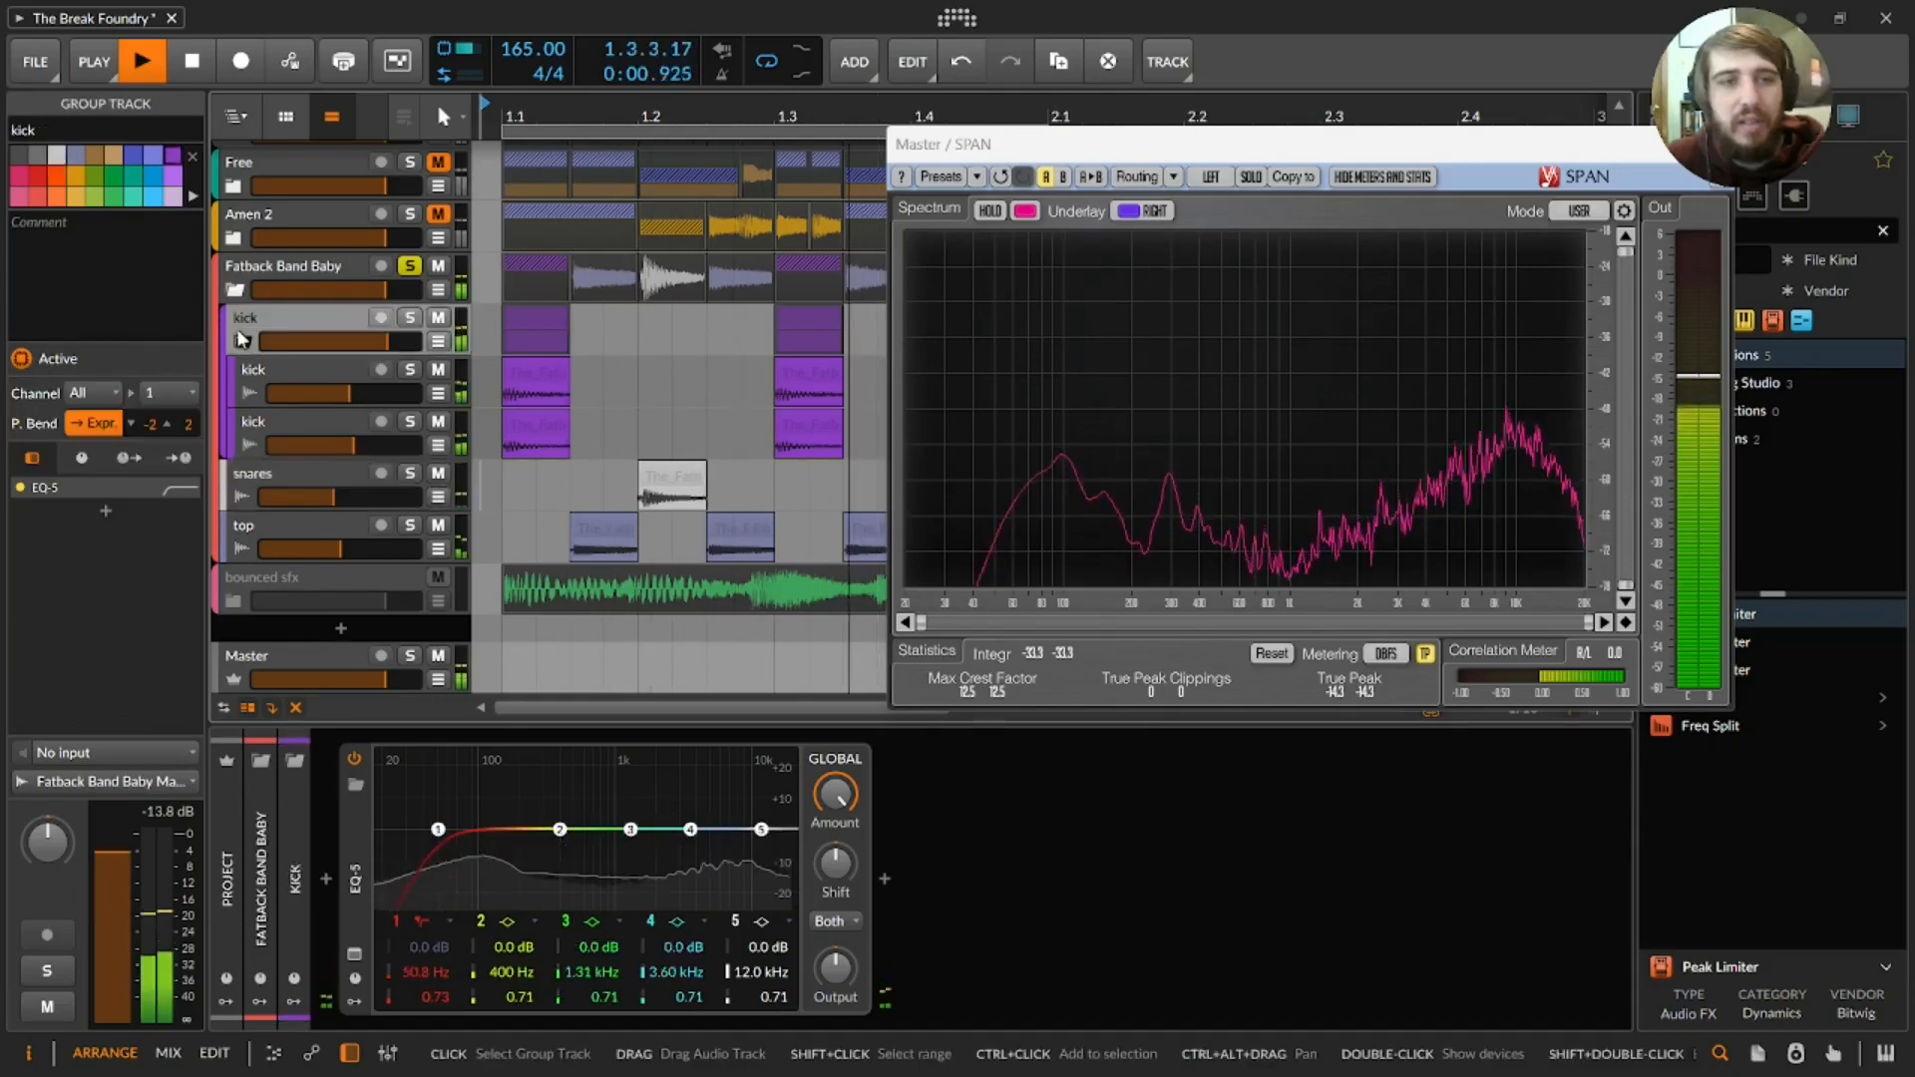
click(410, 317)
click(410, 317)
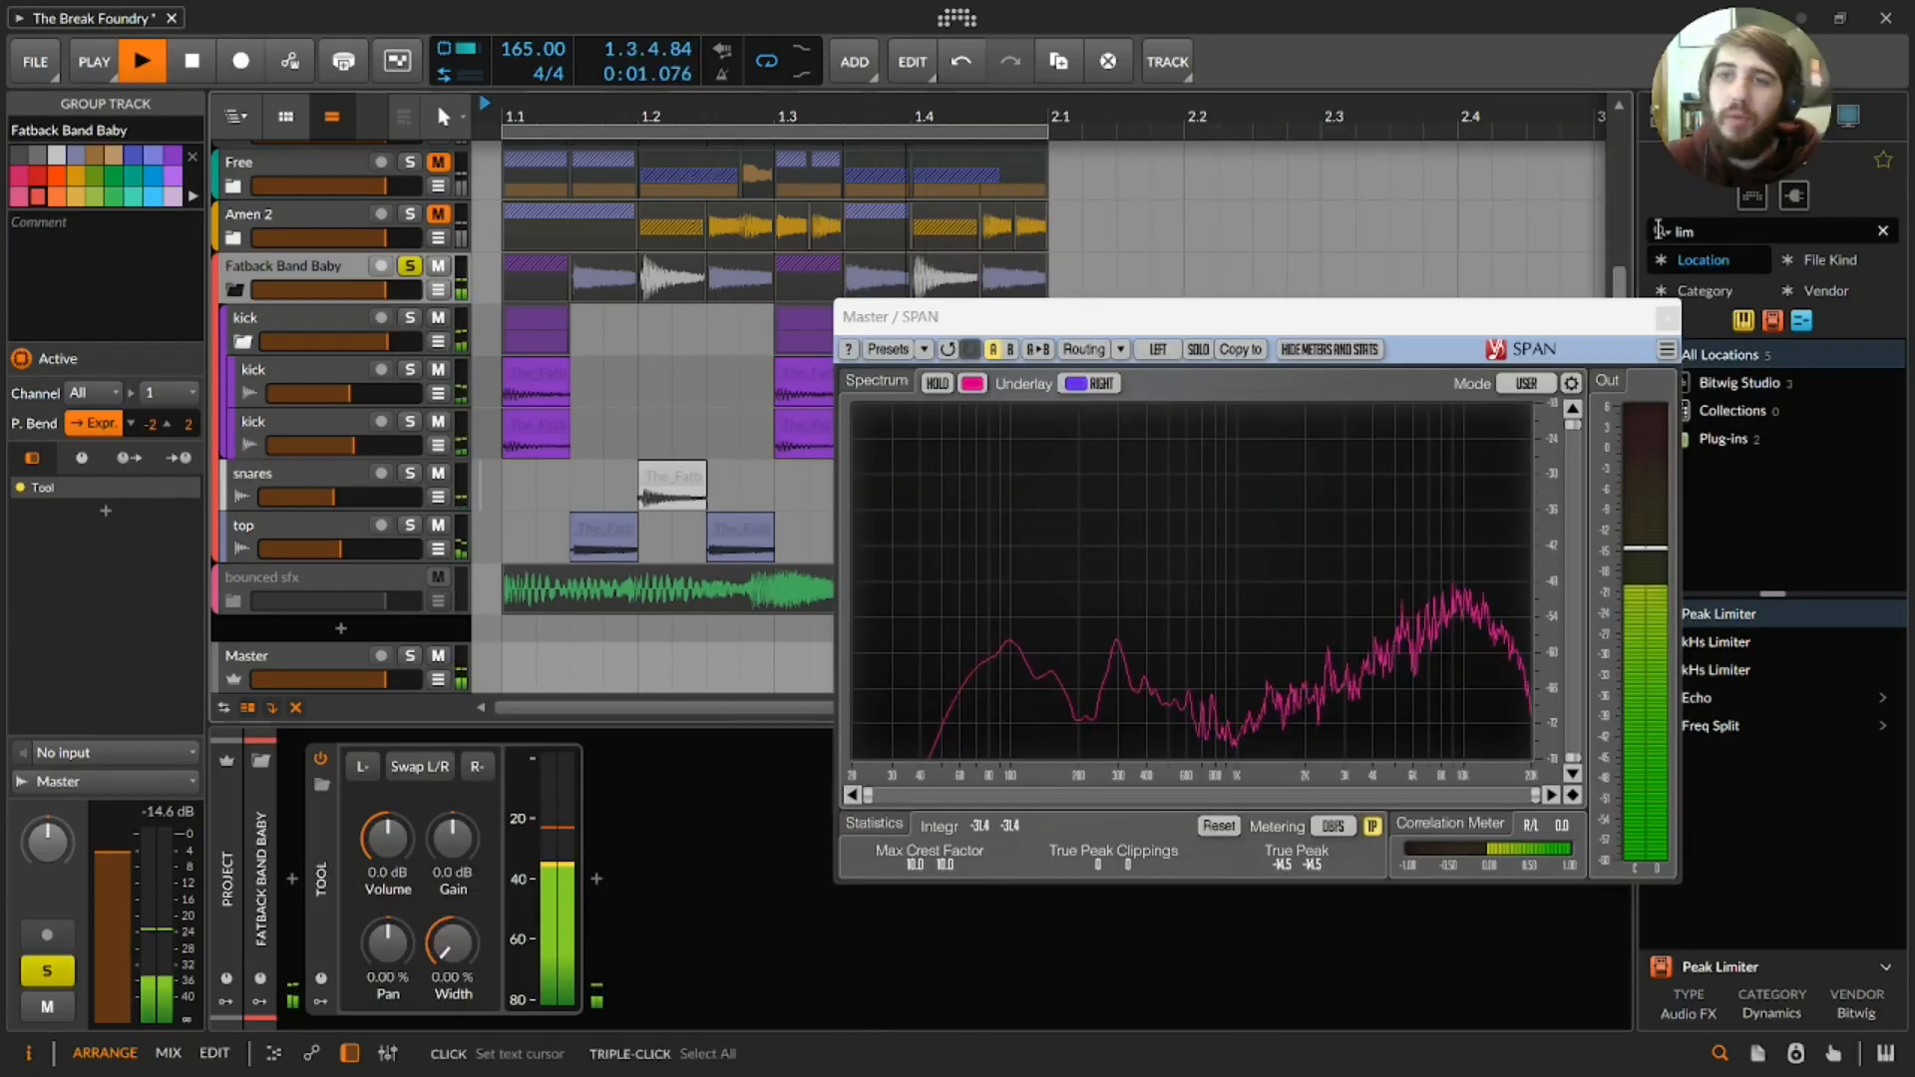
- Add an EQ-DJ after the Tool on the Fatback Band Baby group and set its high crossover to 10.8 kHz
triple_click(1658, 230)
text(eq)
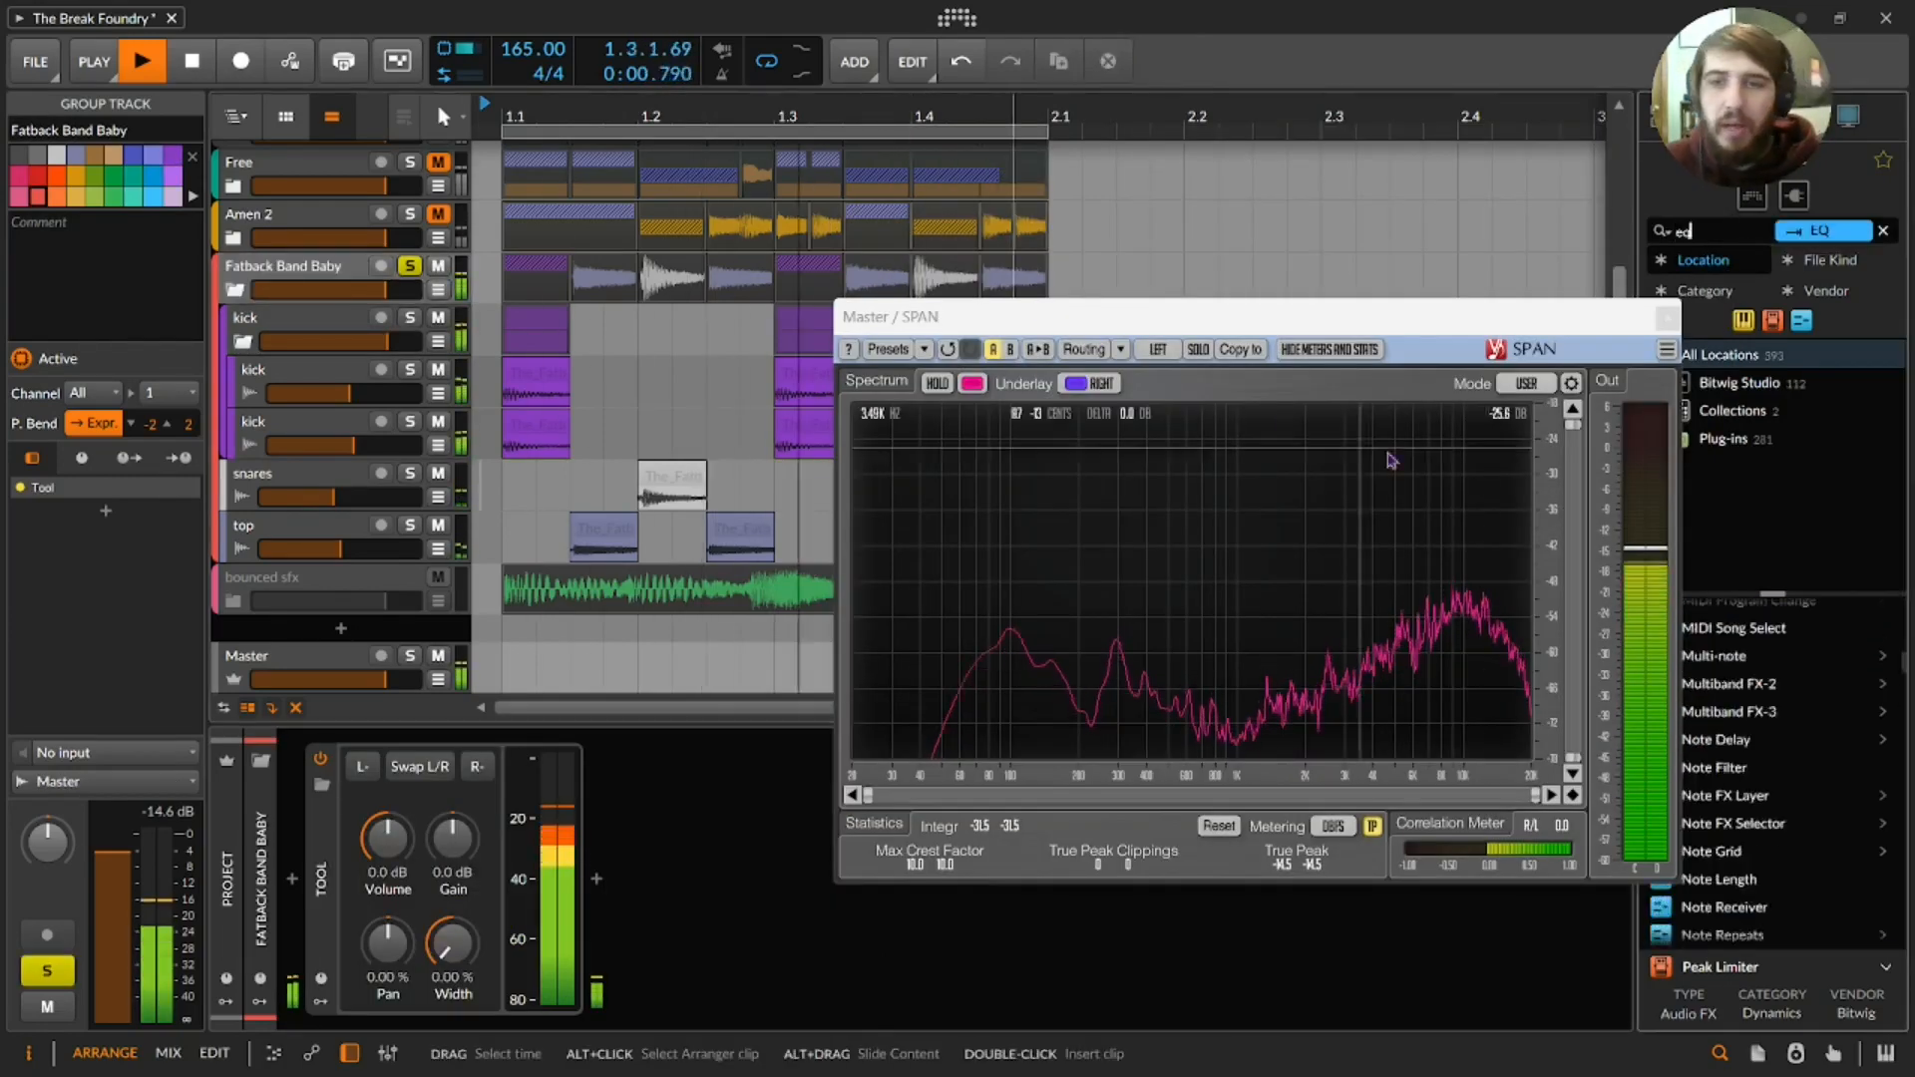
click(1448, 322)
drag(1448, 321, 1355, 197)
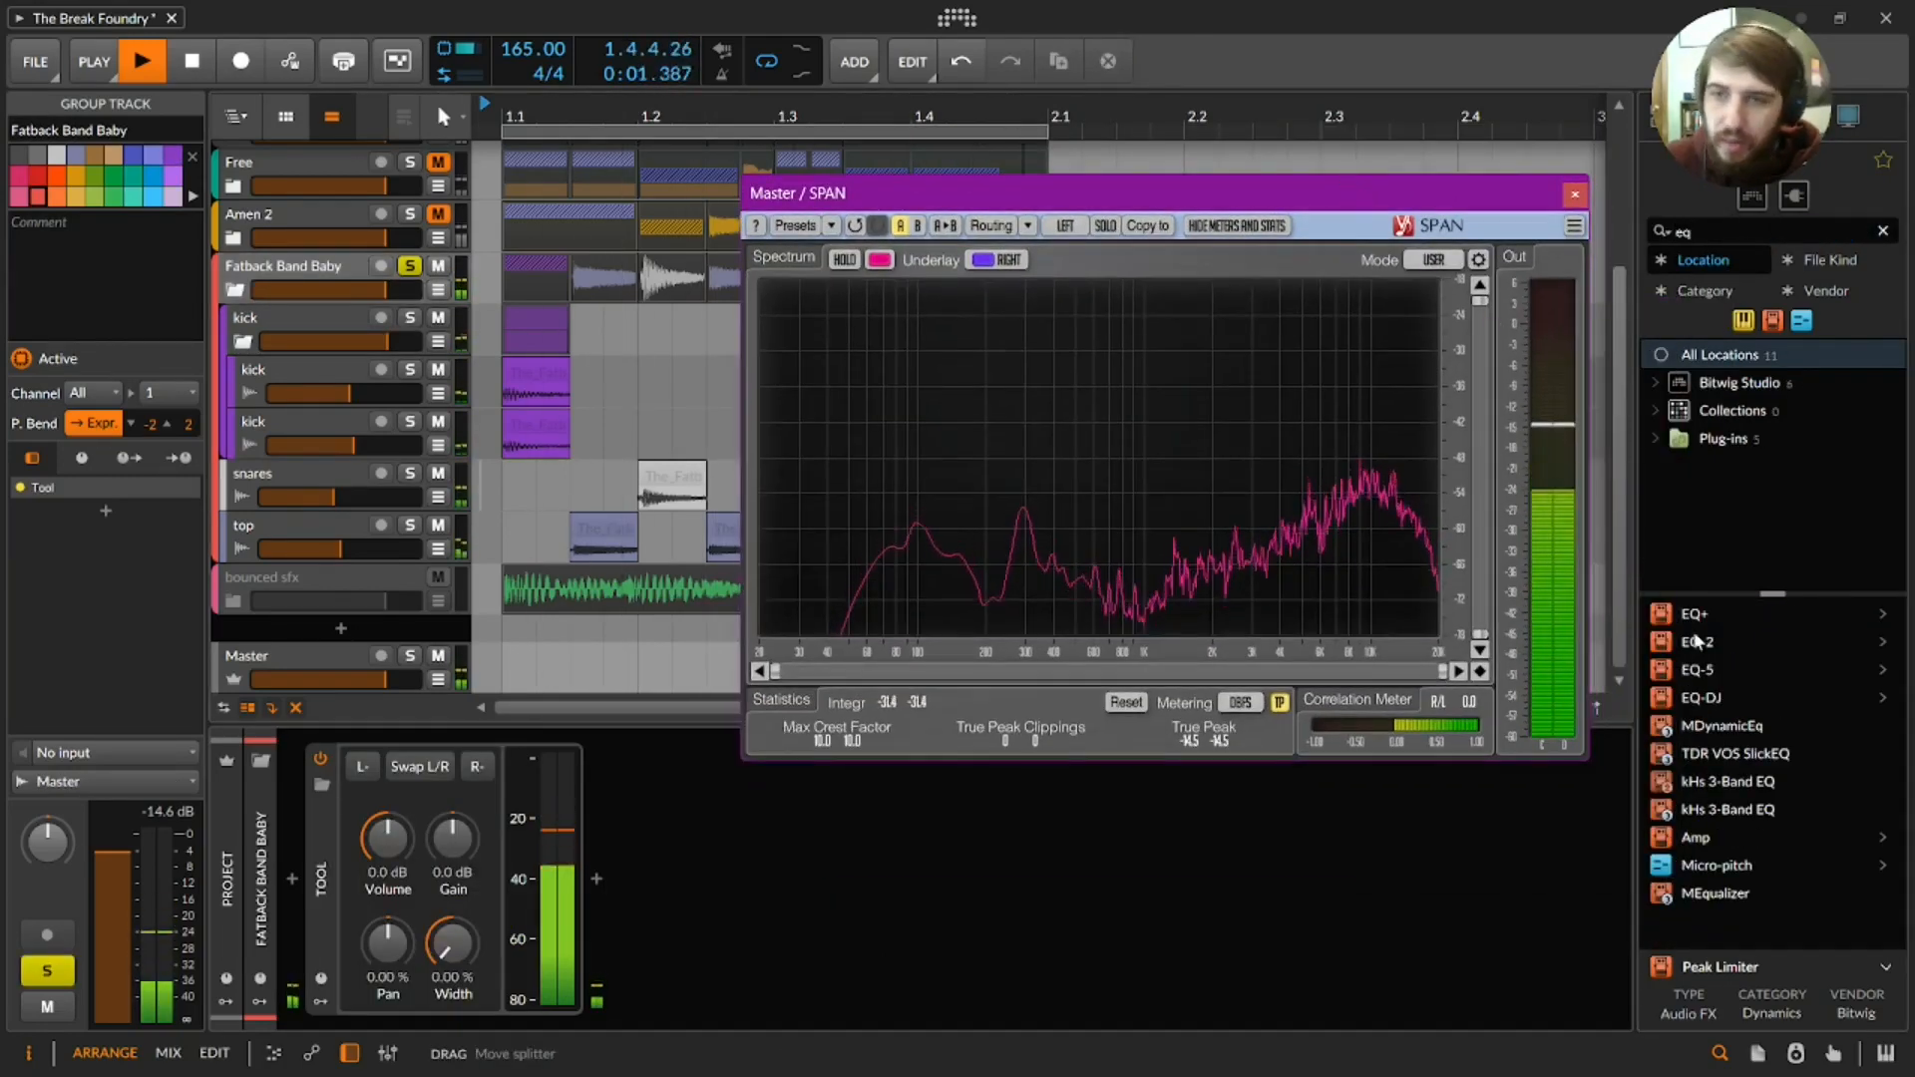
double_click(1701, 697)
drag(1021, 193, 1098, 152)
drag(789, 1001, 788, 937)
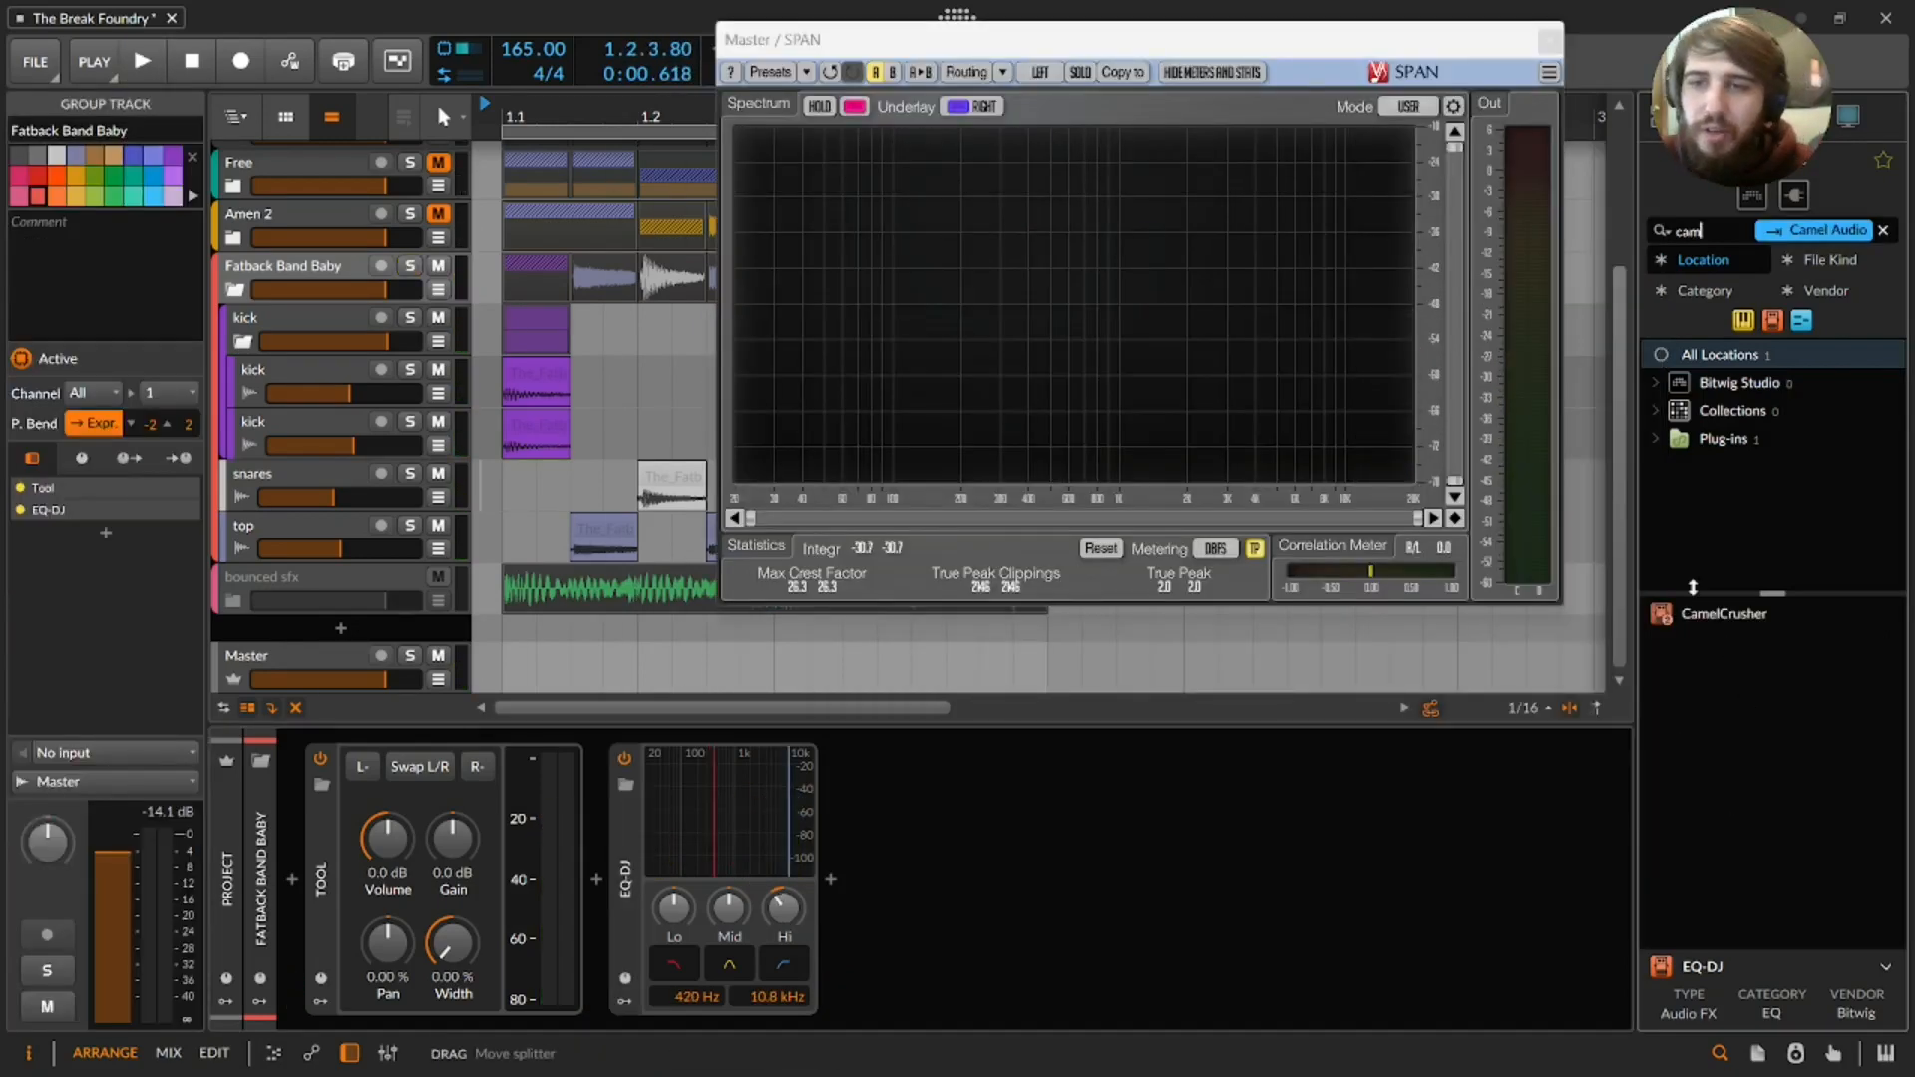
- Add CamelCrusher after the EQ-DJ, load the British Clean patch and compare the playing break with it bypassed
click(1705, 612)
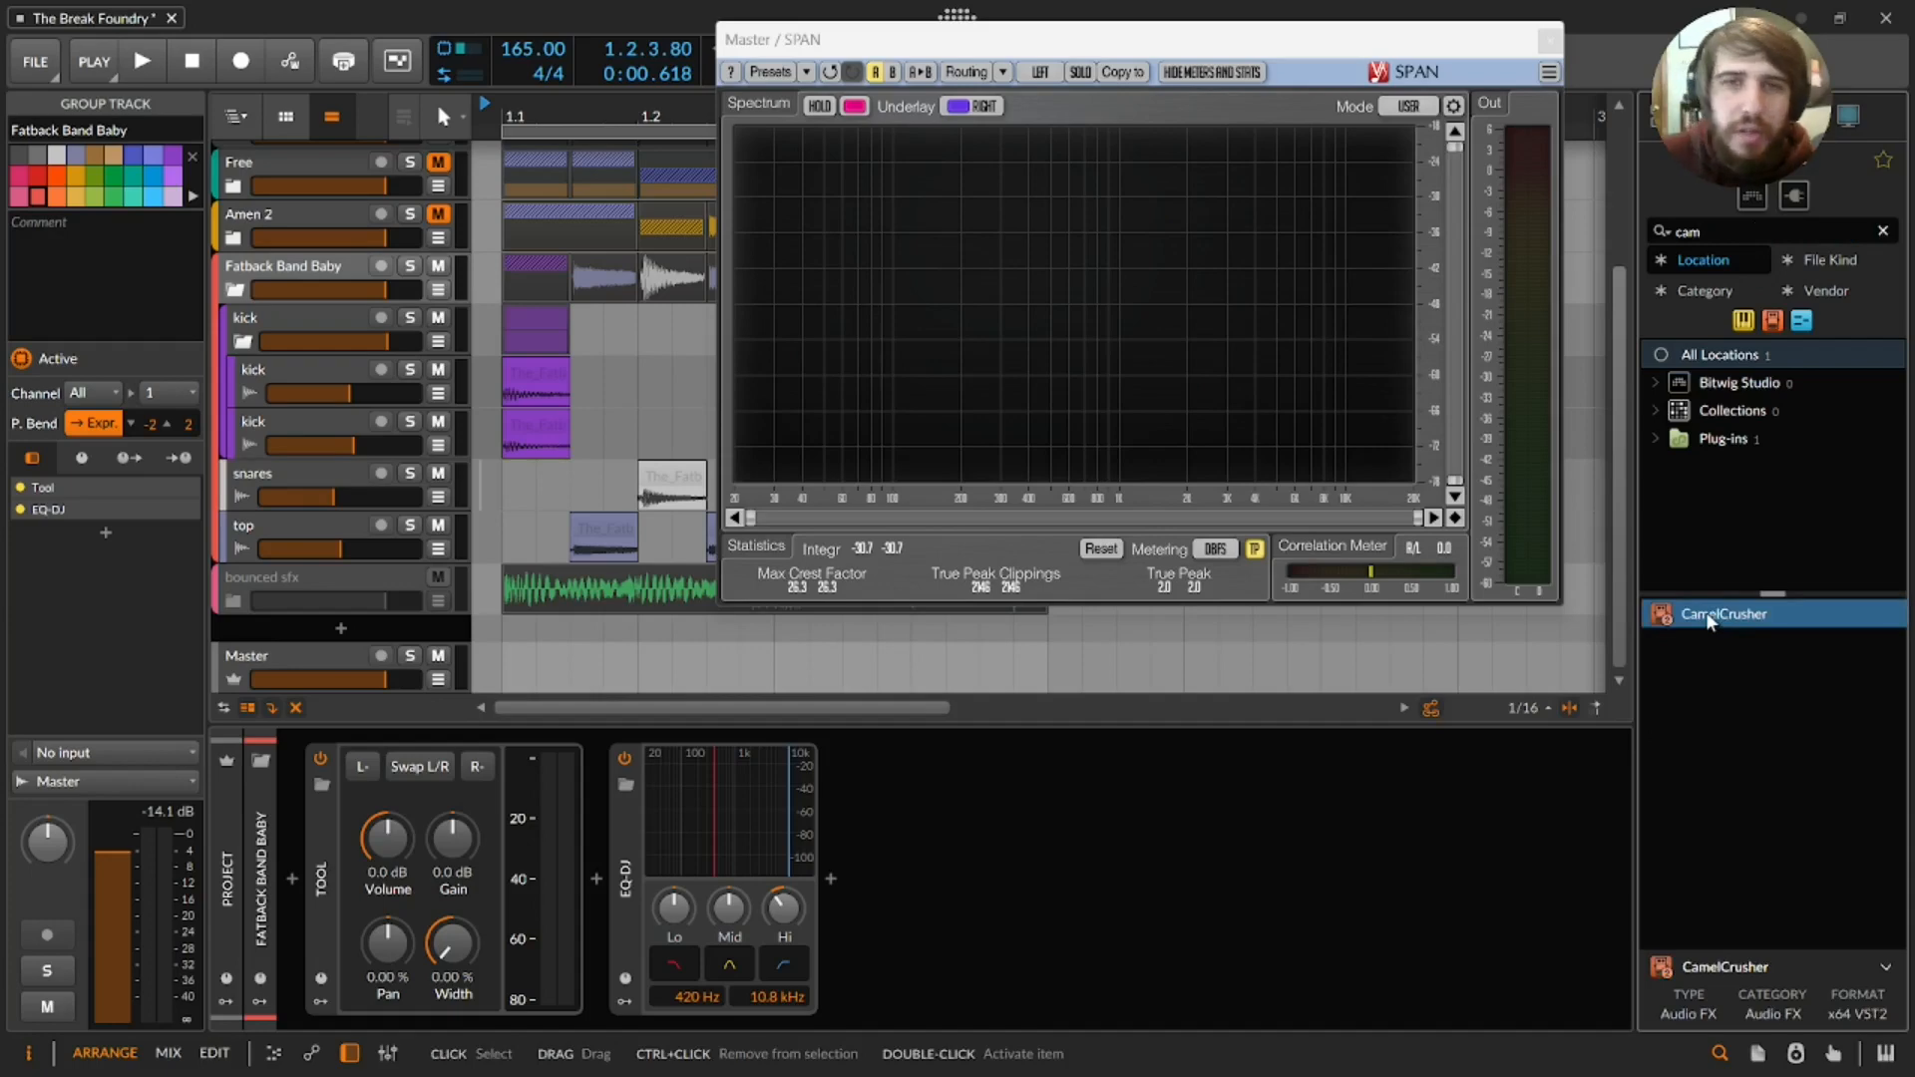
double_click(1705, 613)
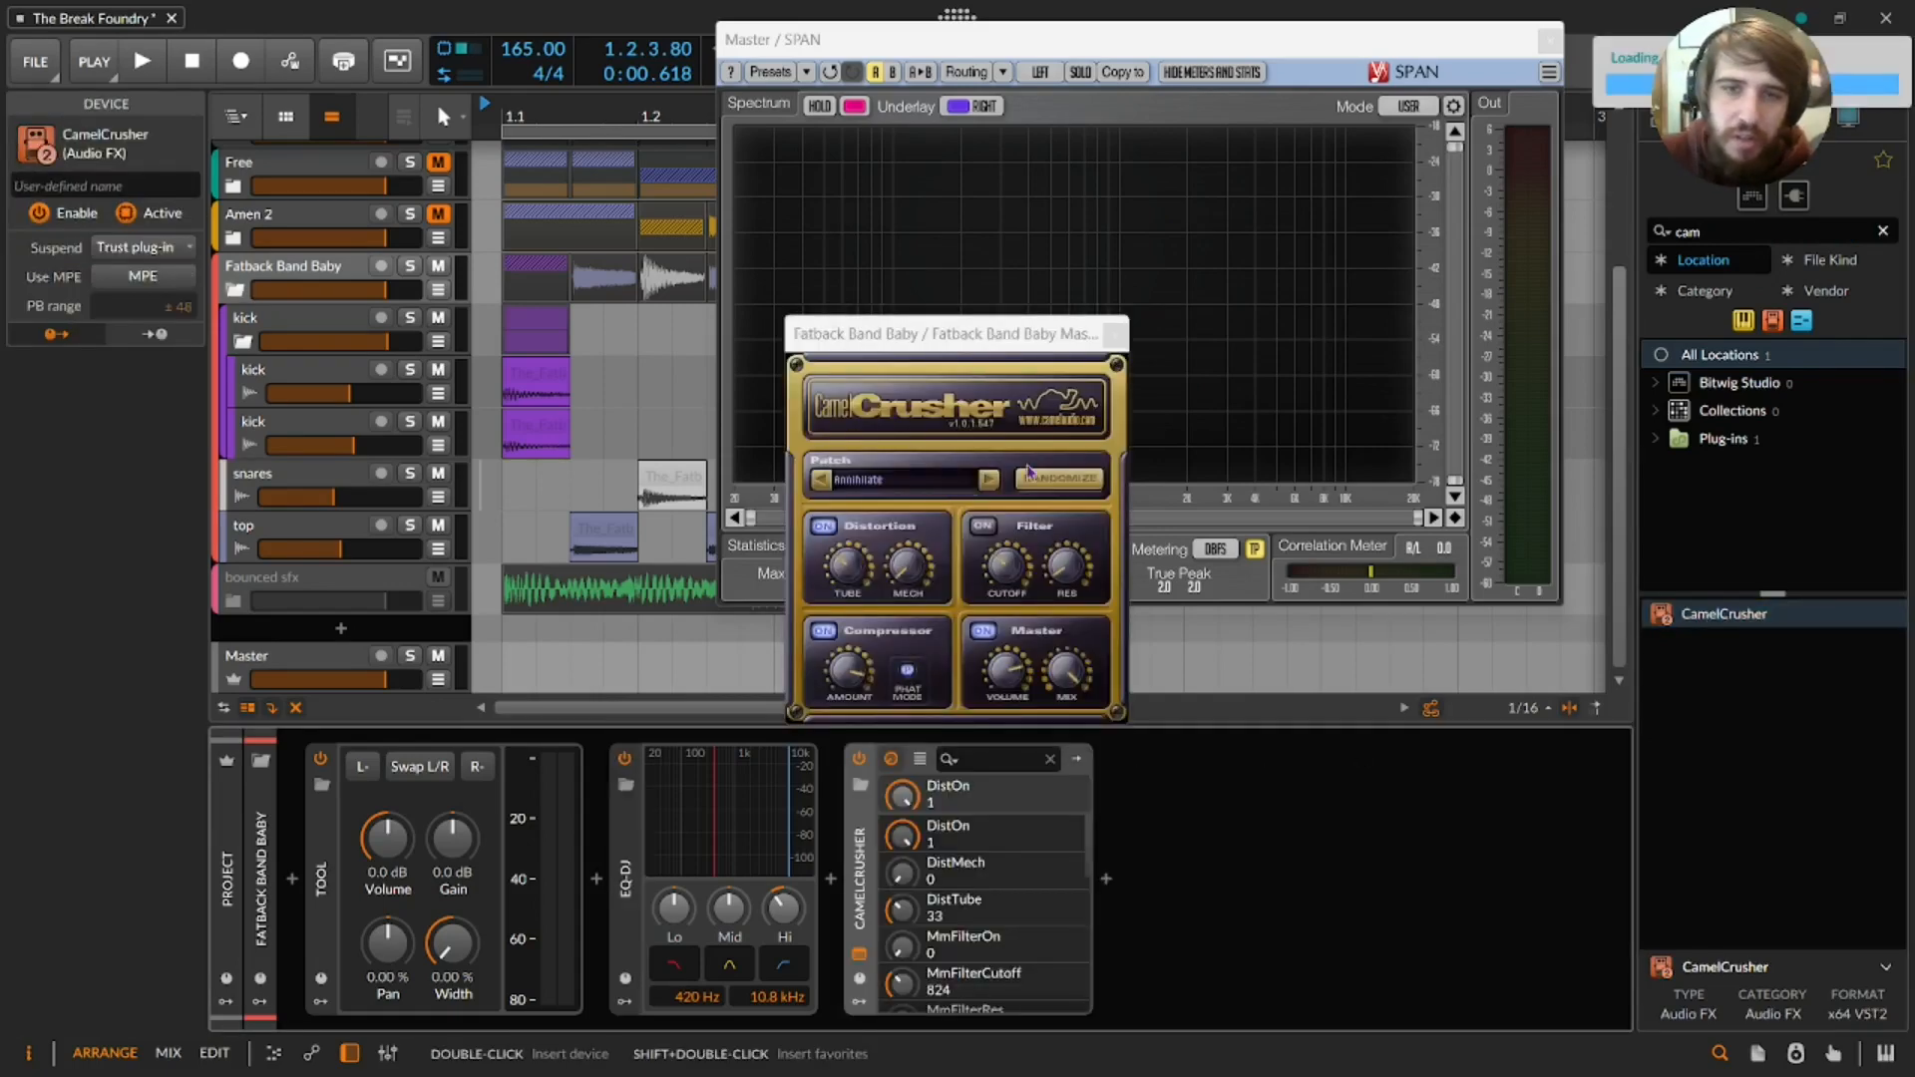
click(990, 481)
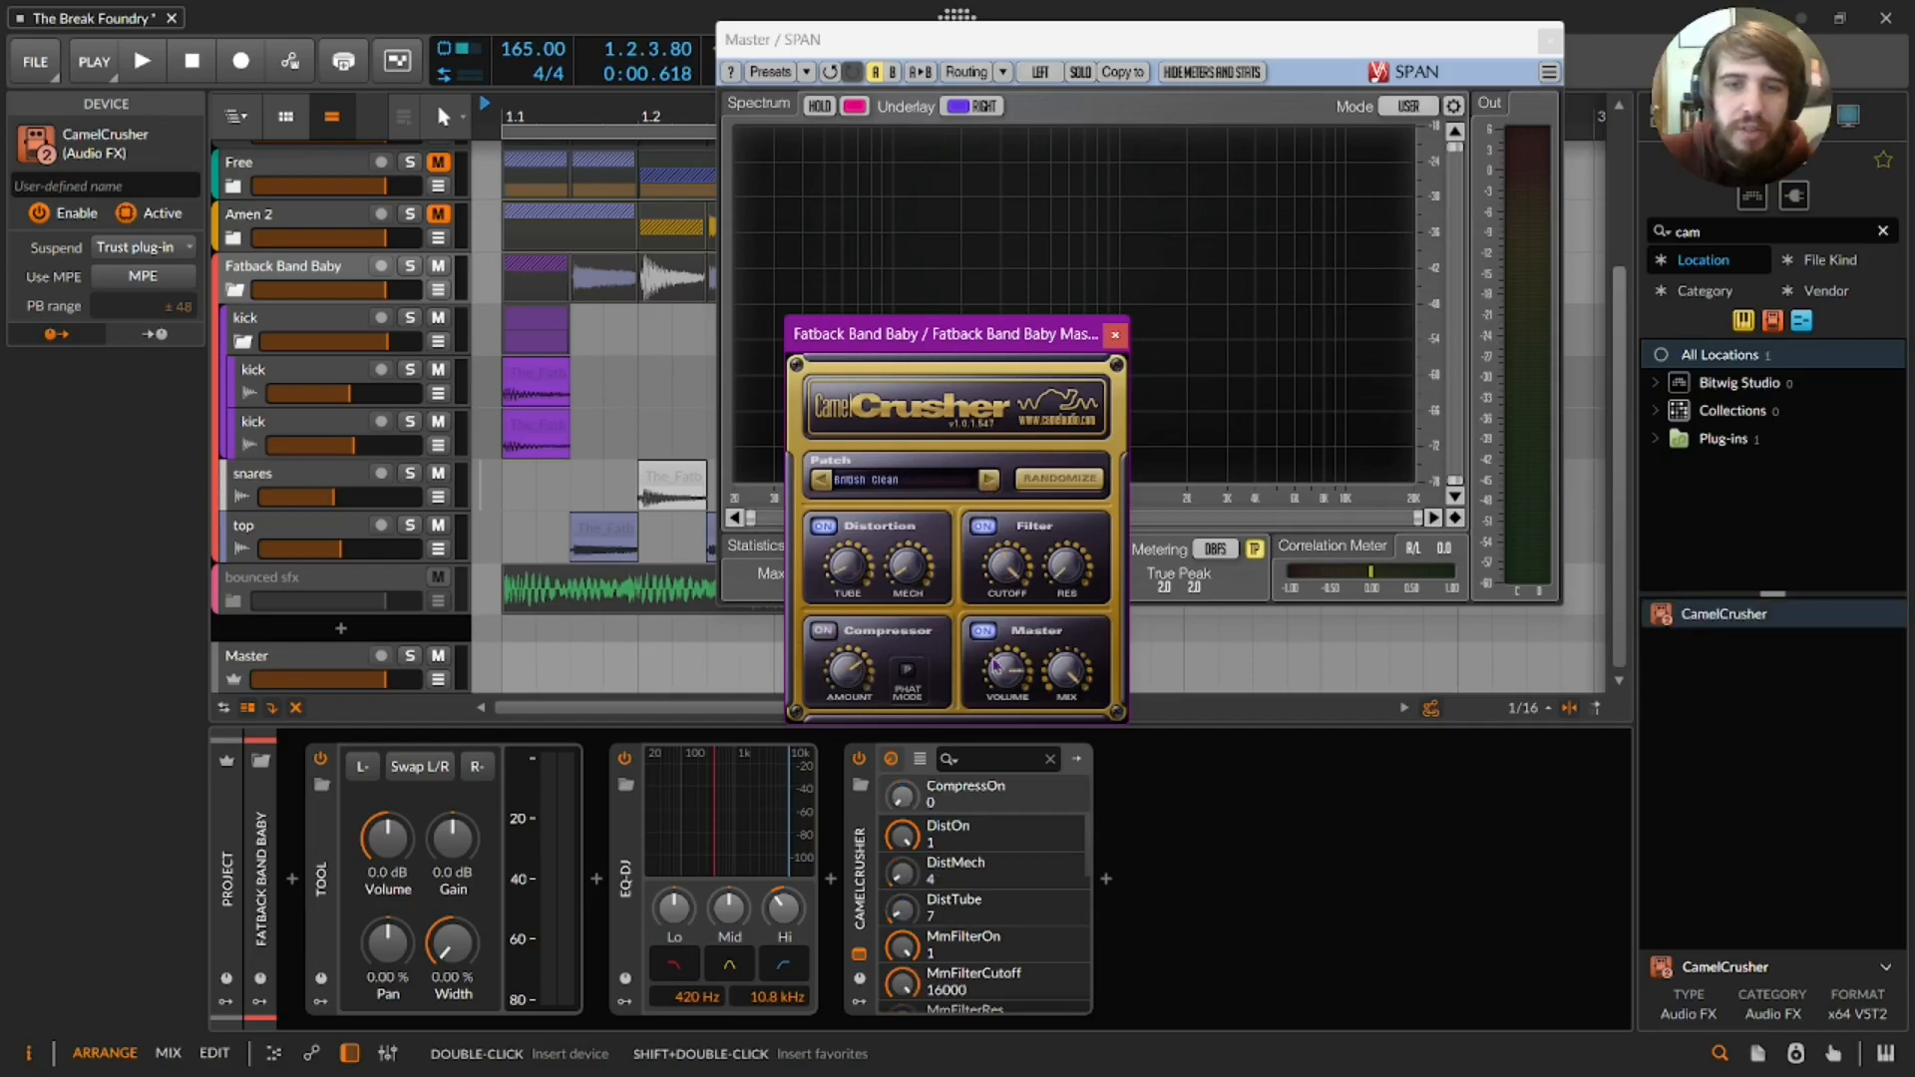
key(space)
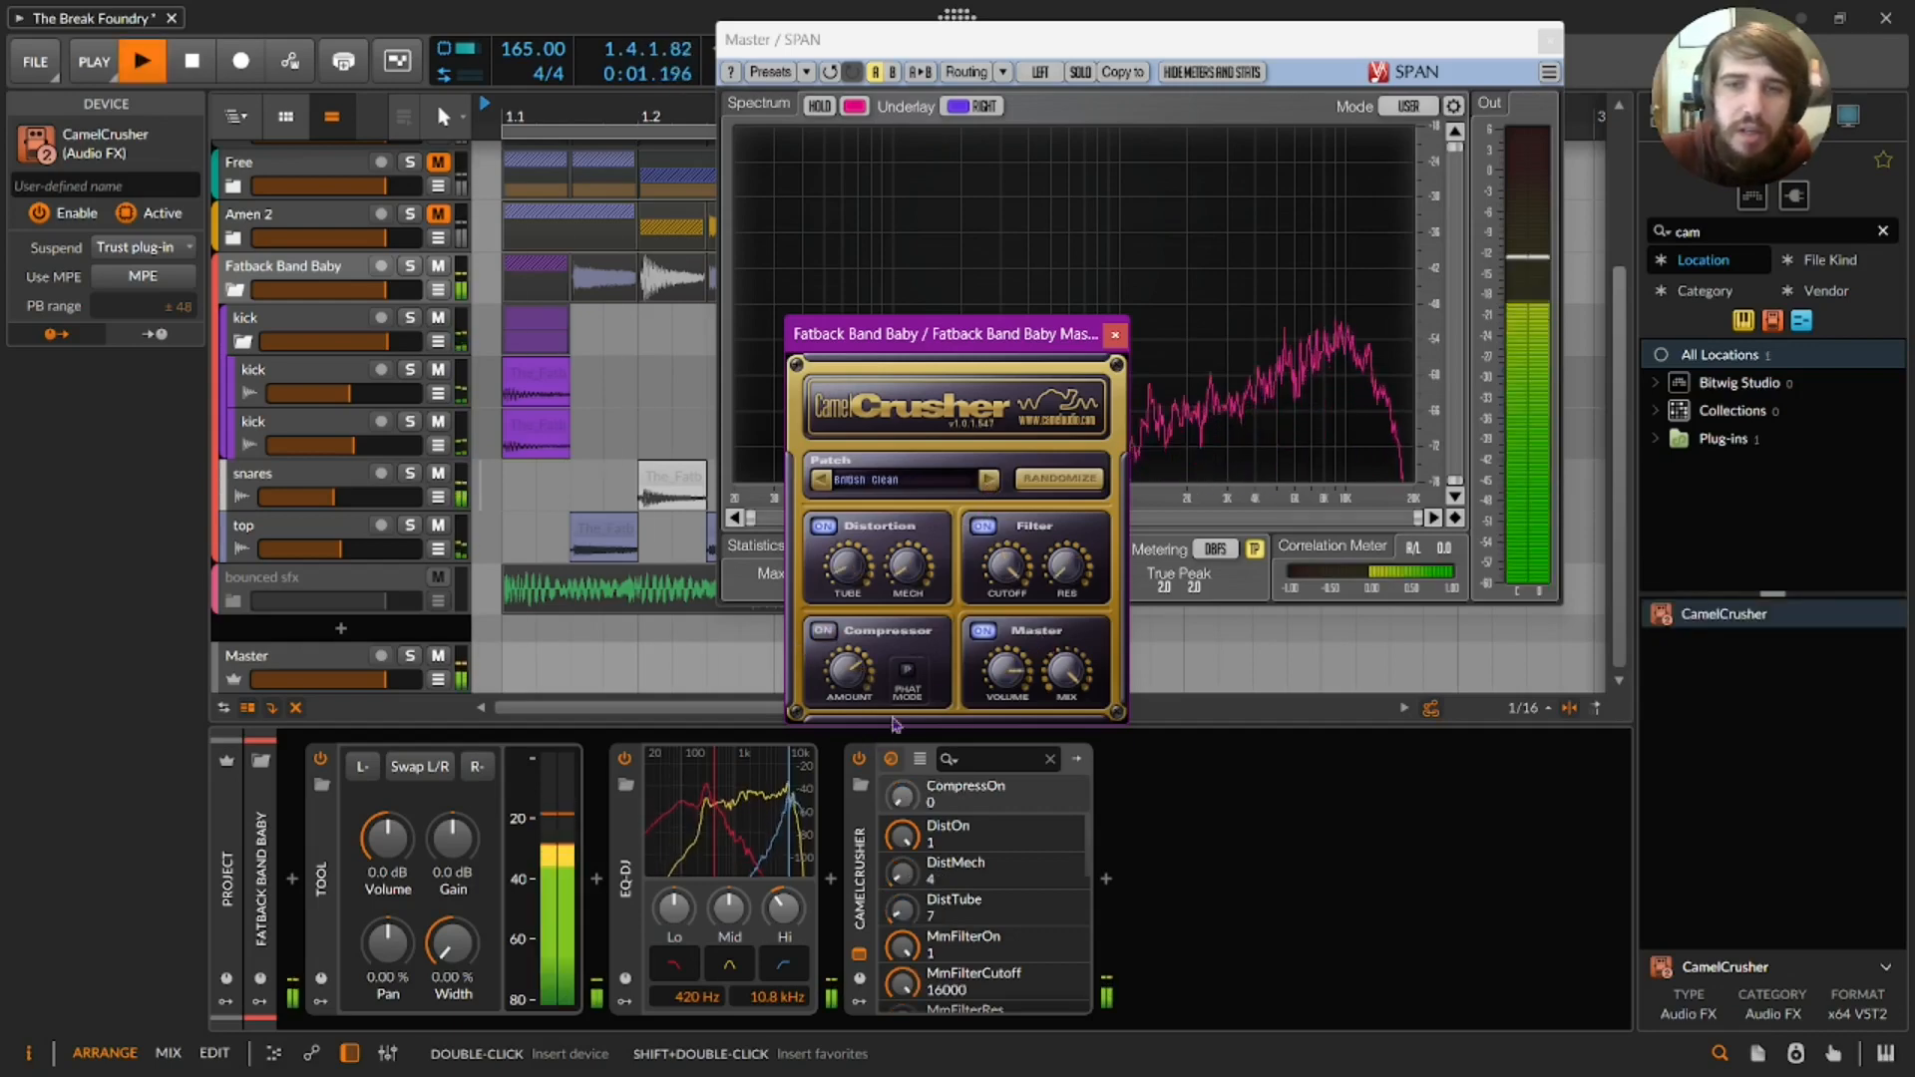
drag(980, 341, 1291, 104)
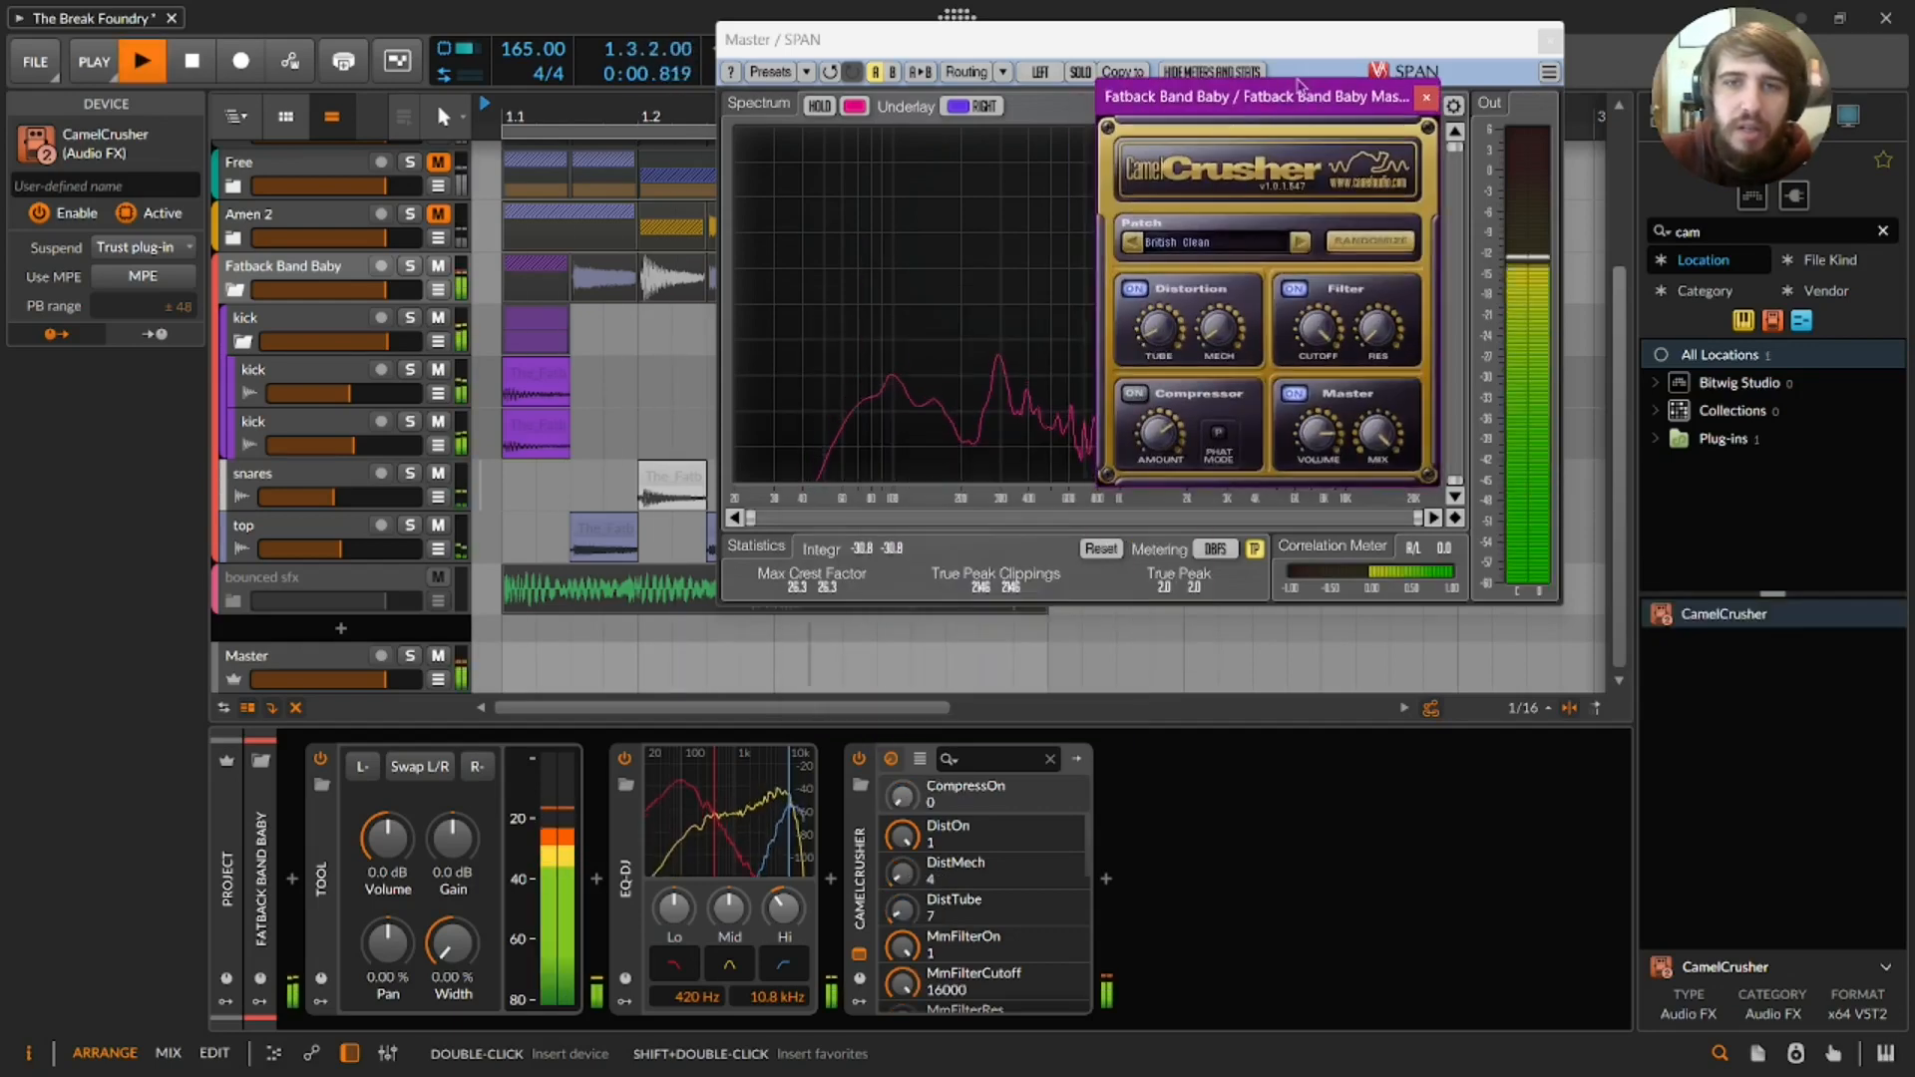
click(858, 759)
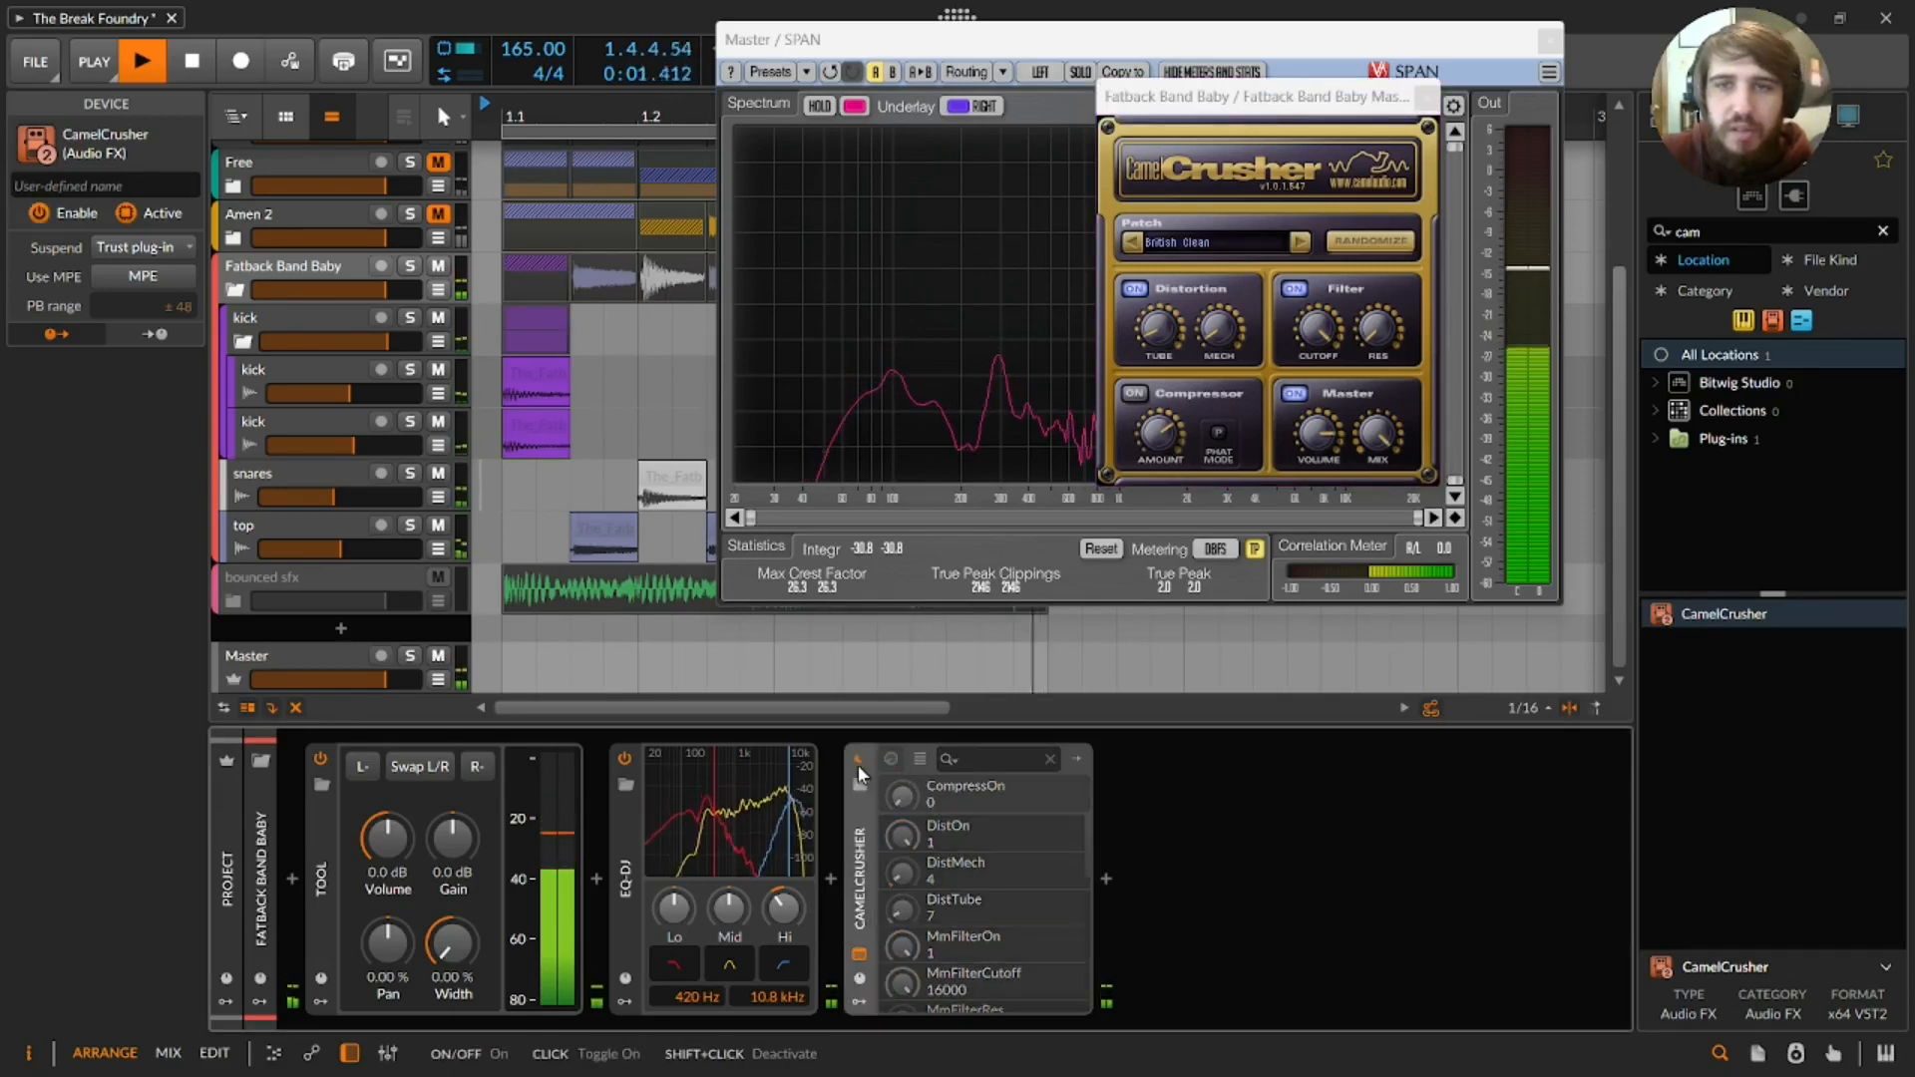
click(858, 759)
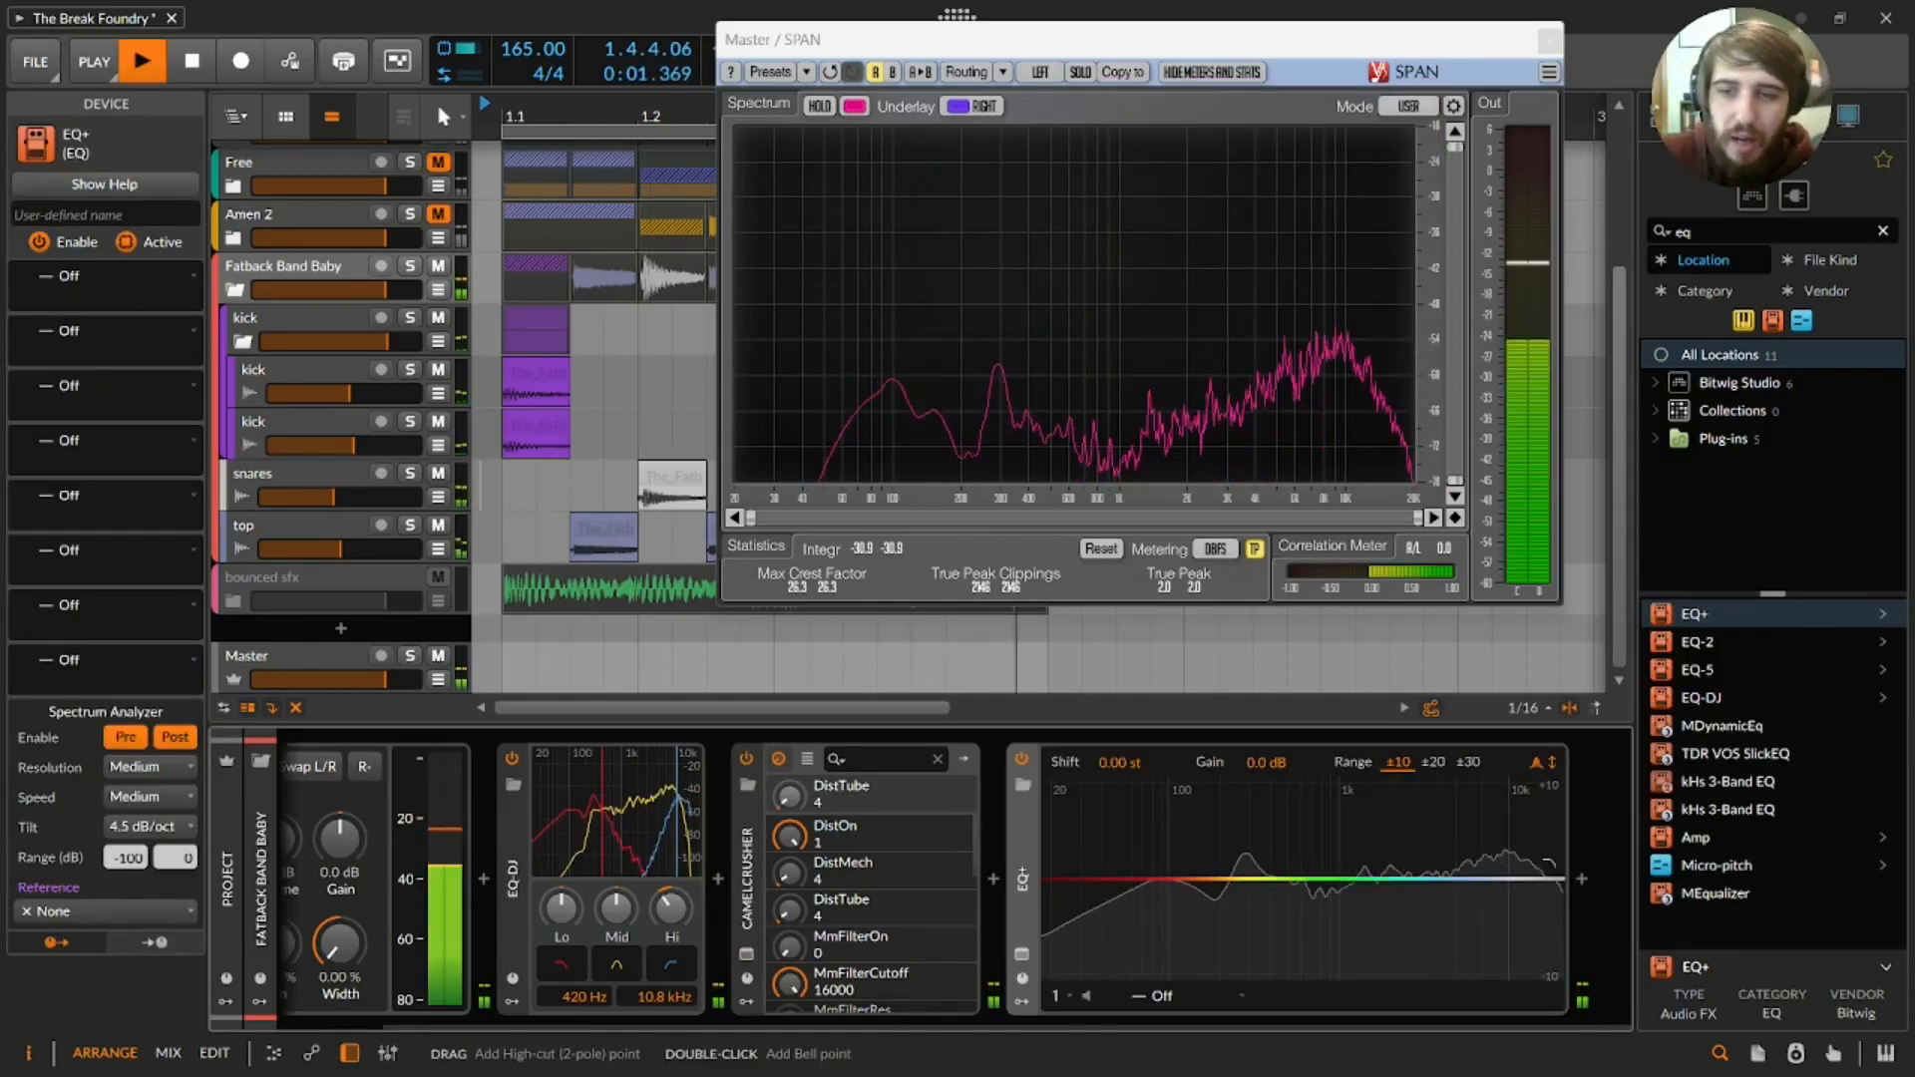
- Add an EQ+ after CamelCrusher with a bell cut of 1.8 dB at 10.2 kHz, Q 1.57
click(1547, 879)
drag(1547, 879, 1544, 878)
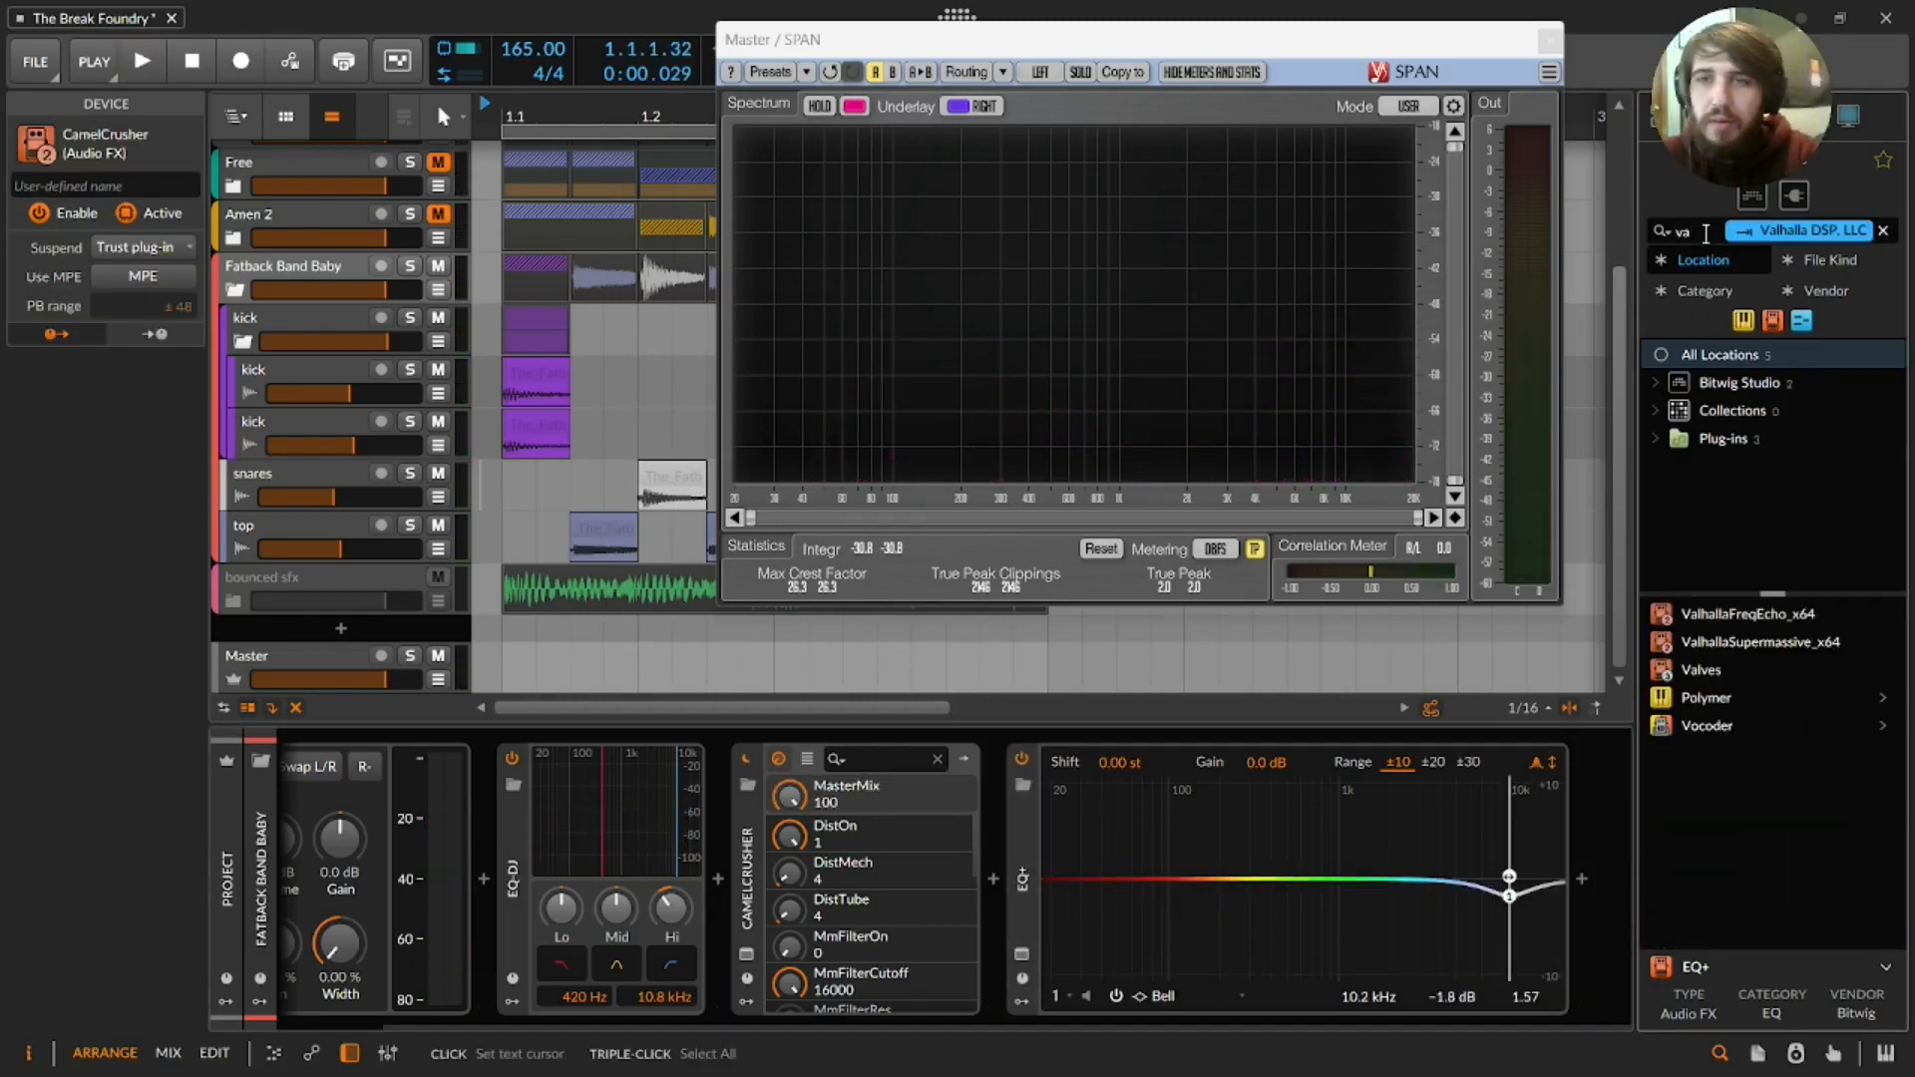
- Insert Magnetite between CamelCrusher and EQ+ with Black tape, +3 dB bias, 7.5 tape speed, record level 2.2 and playback level 1.3
key(BackSpace)
key(BackSpace)
text(mag)
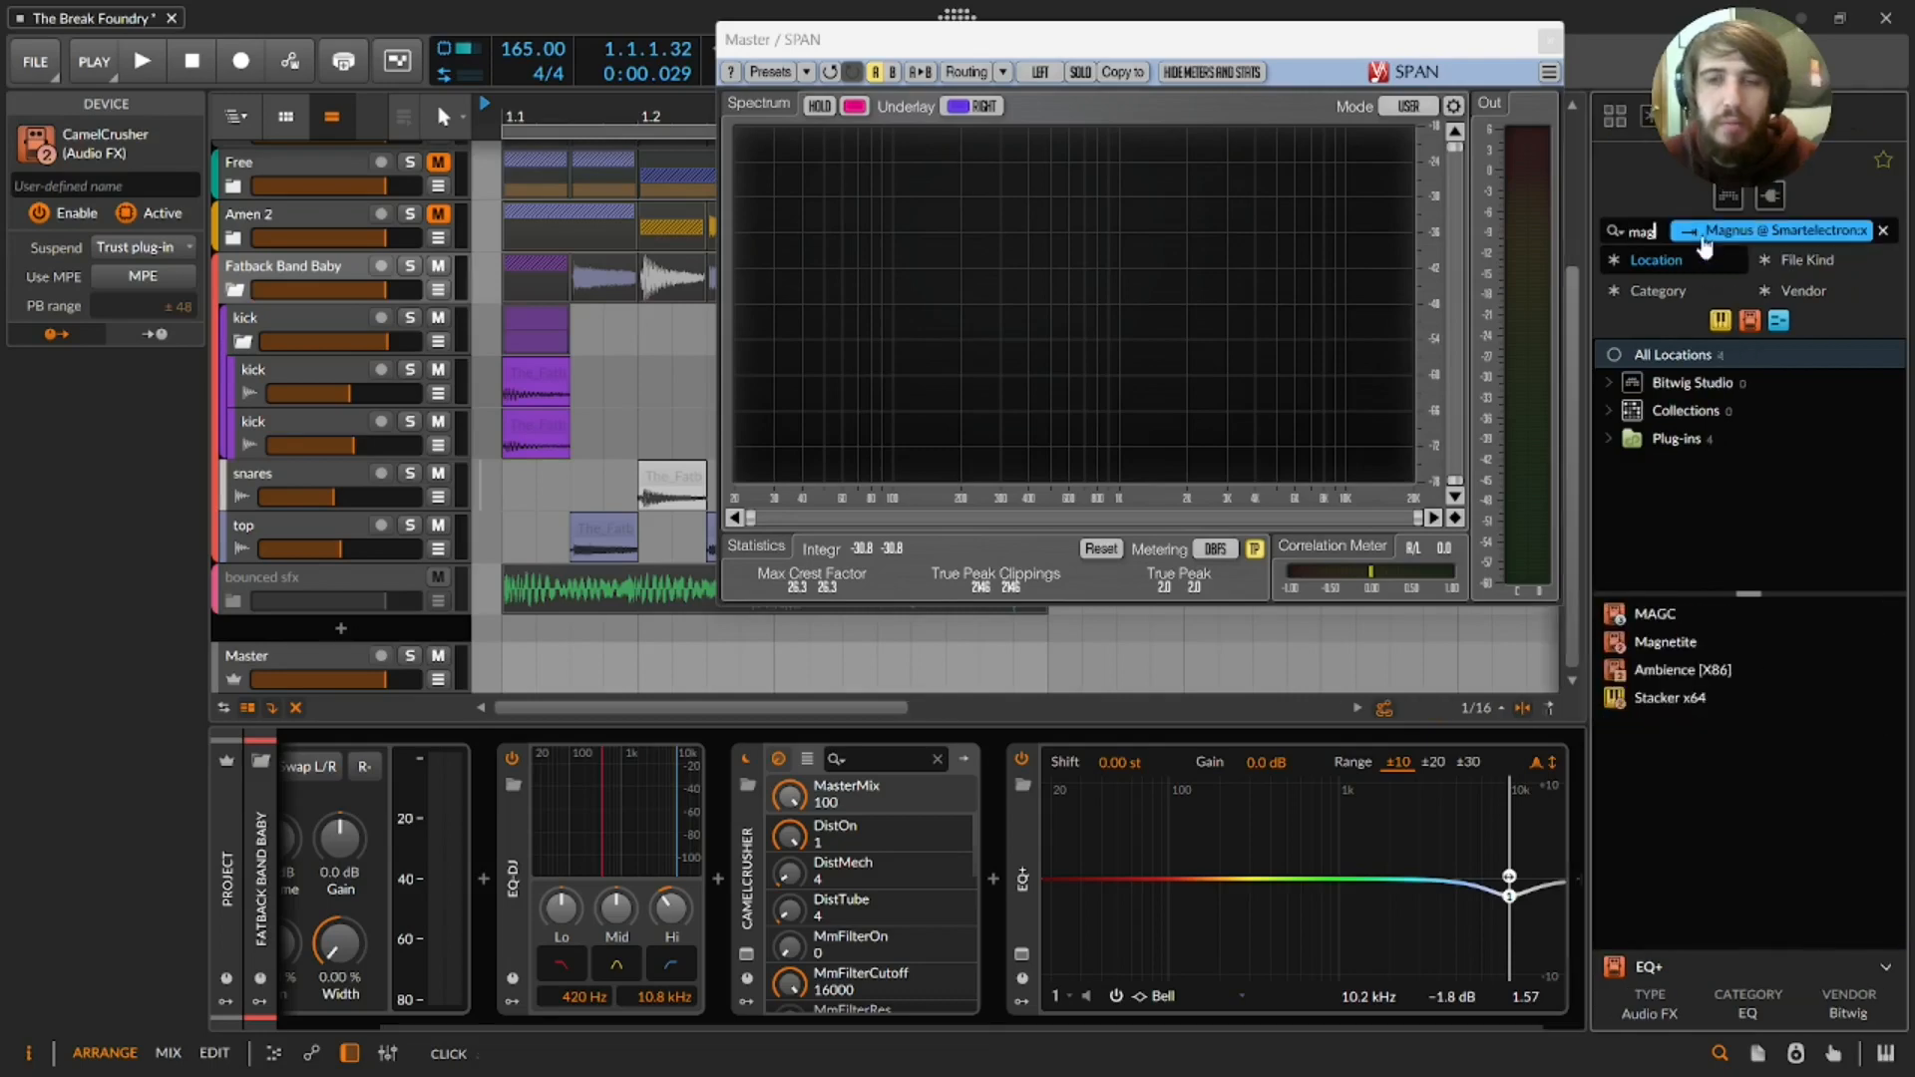
double_click(1664, 642)
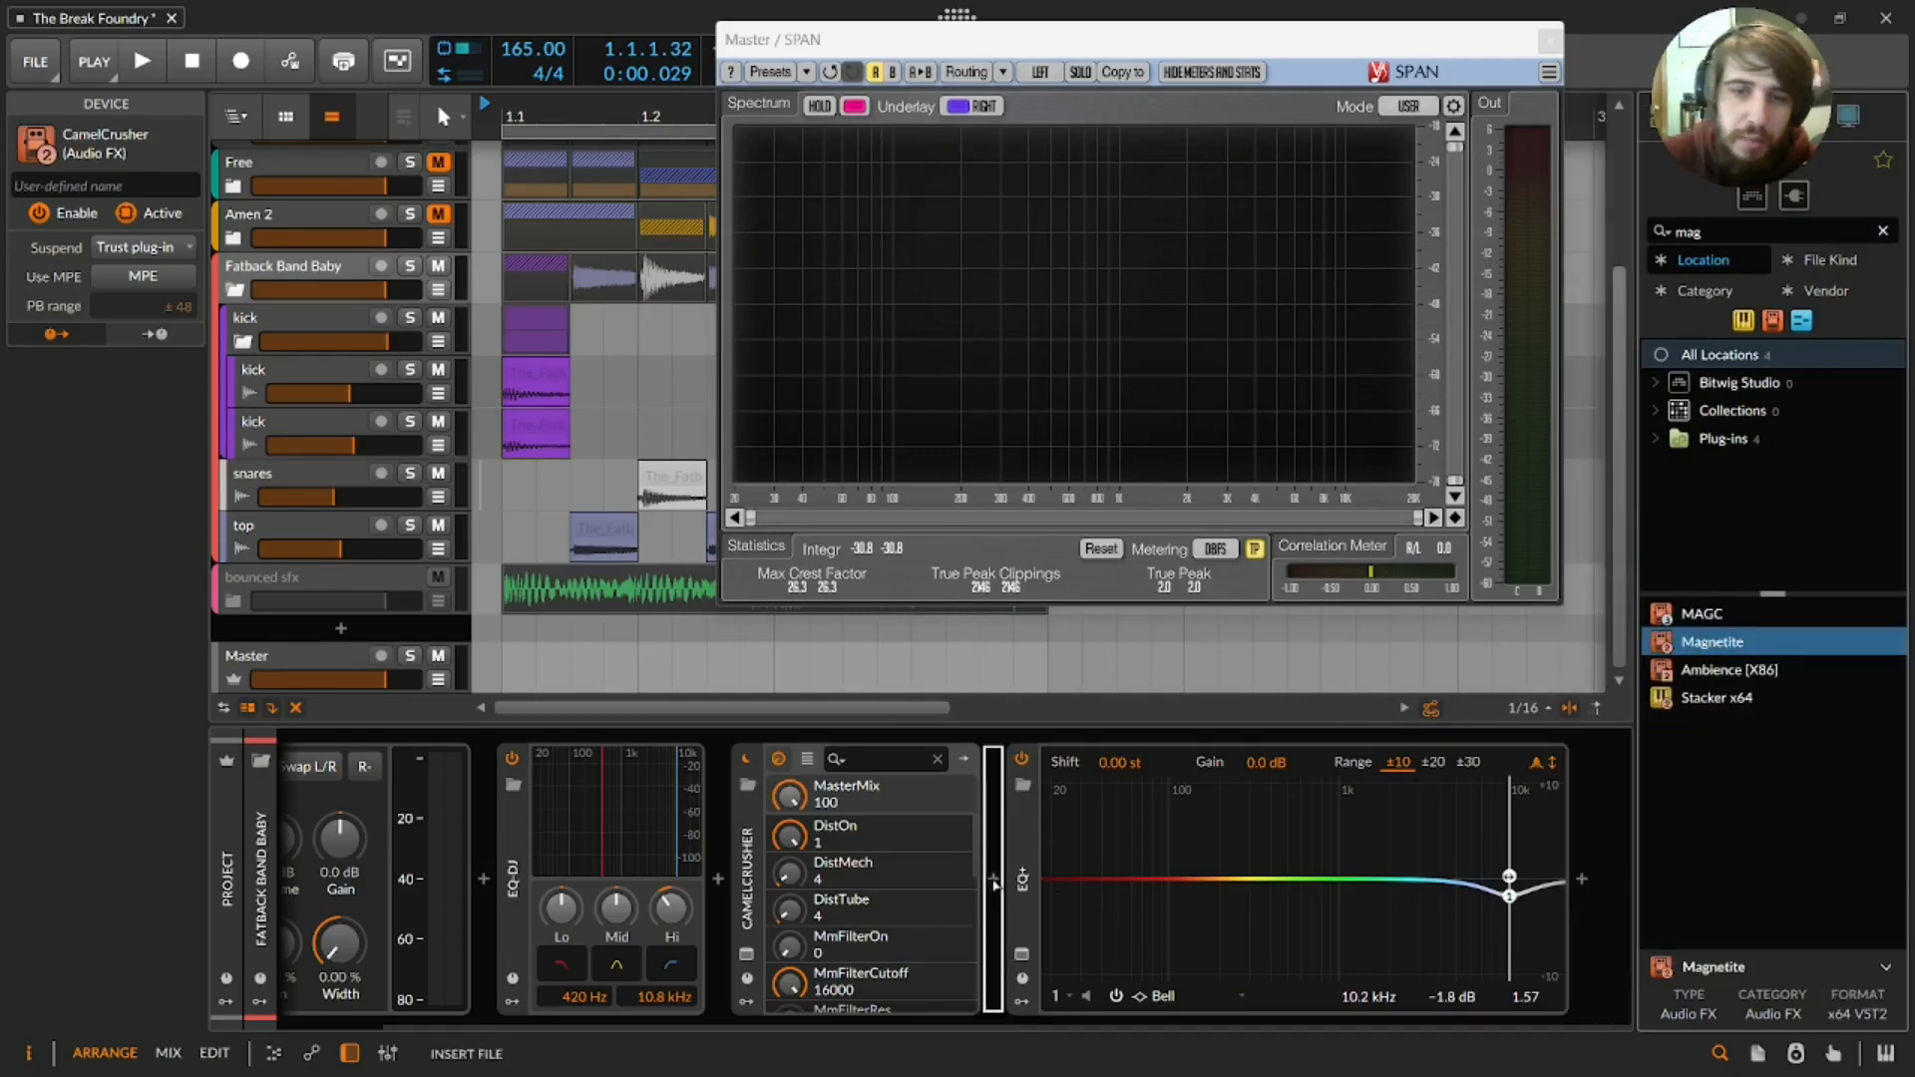
key(space)
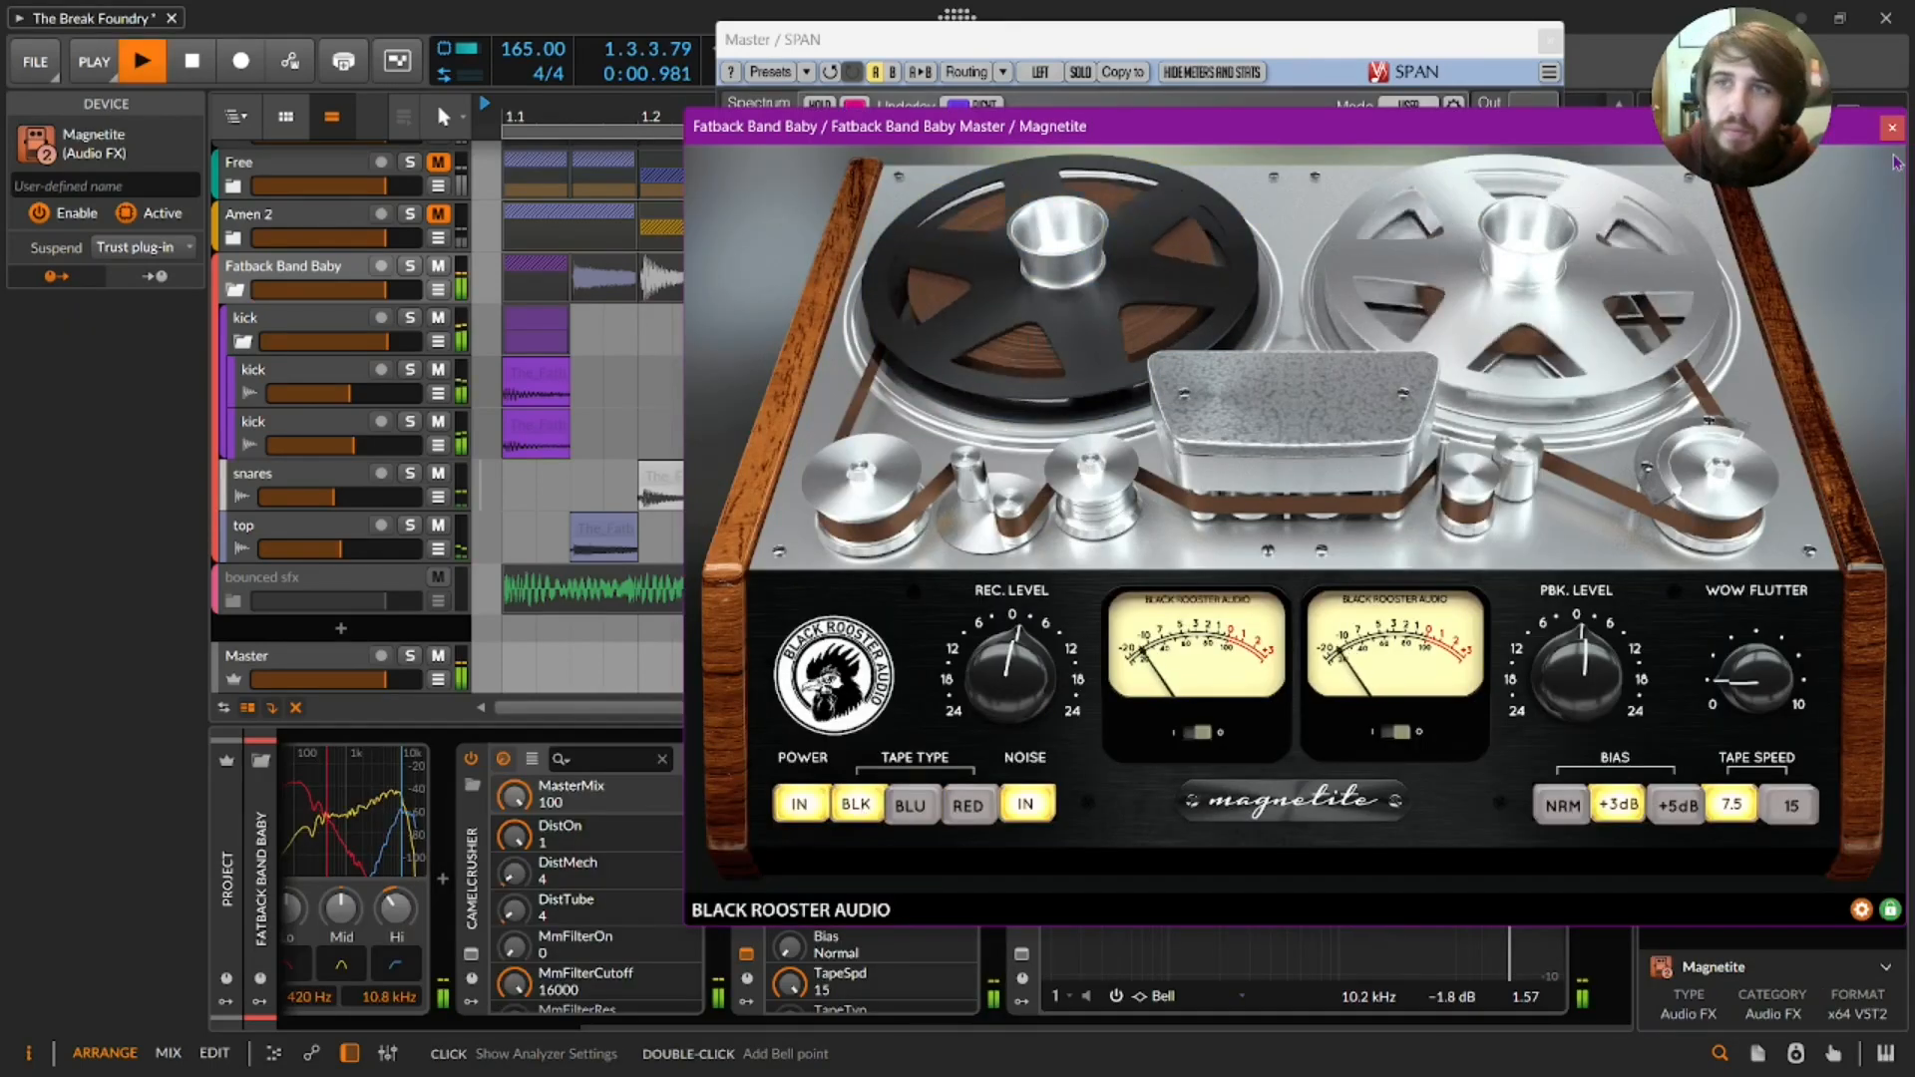
click(1892, 129)
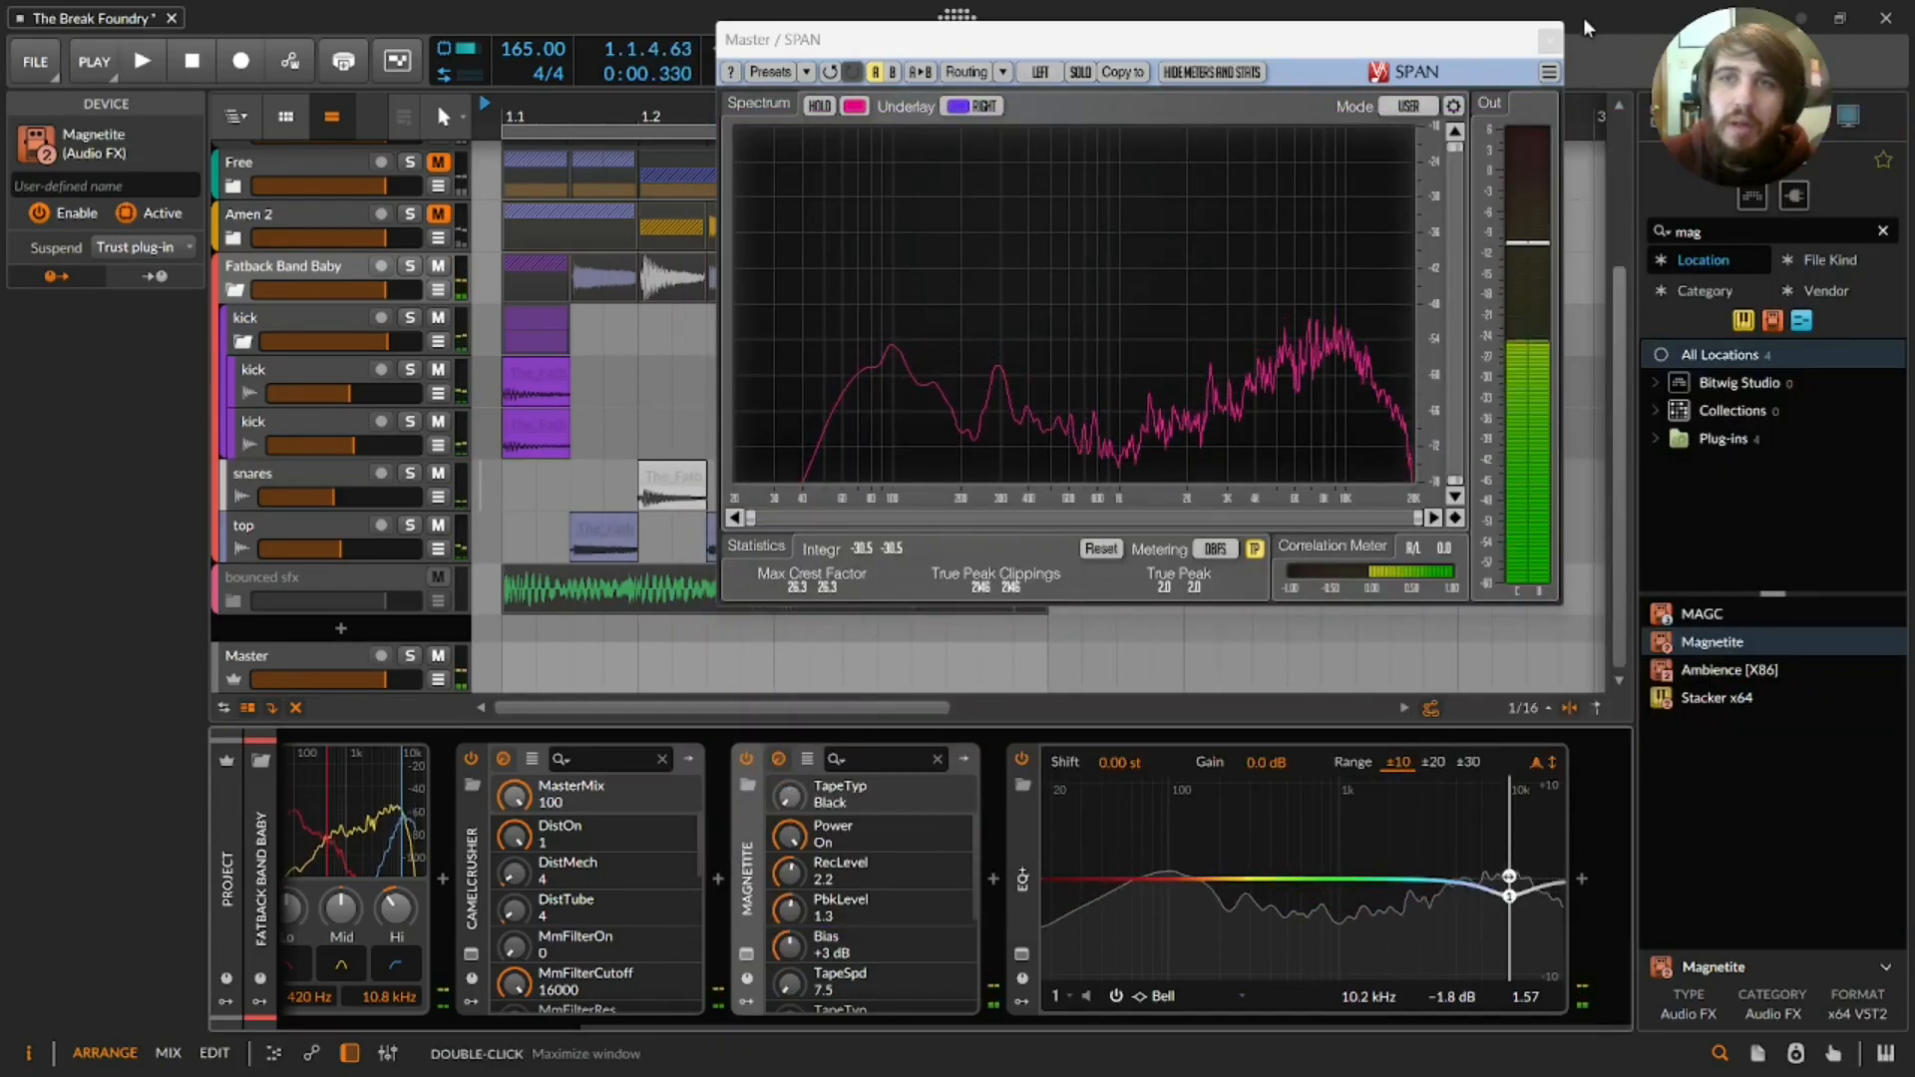
- Add HoRNetMulticompPlusMK2_x64 after the EQ+ as Console 4K with threshold -12.5 dB, ratio 4:1, attack 33 ms and release 100 ms
drag(1509, 46, 875, 73)
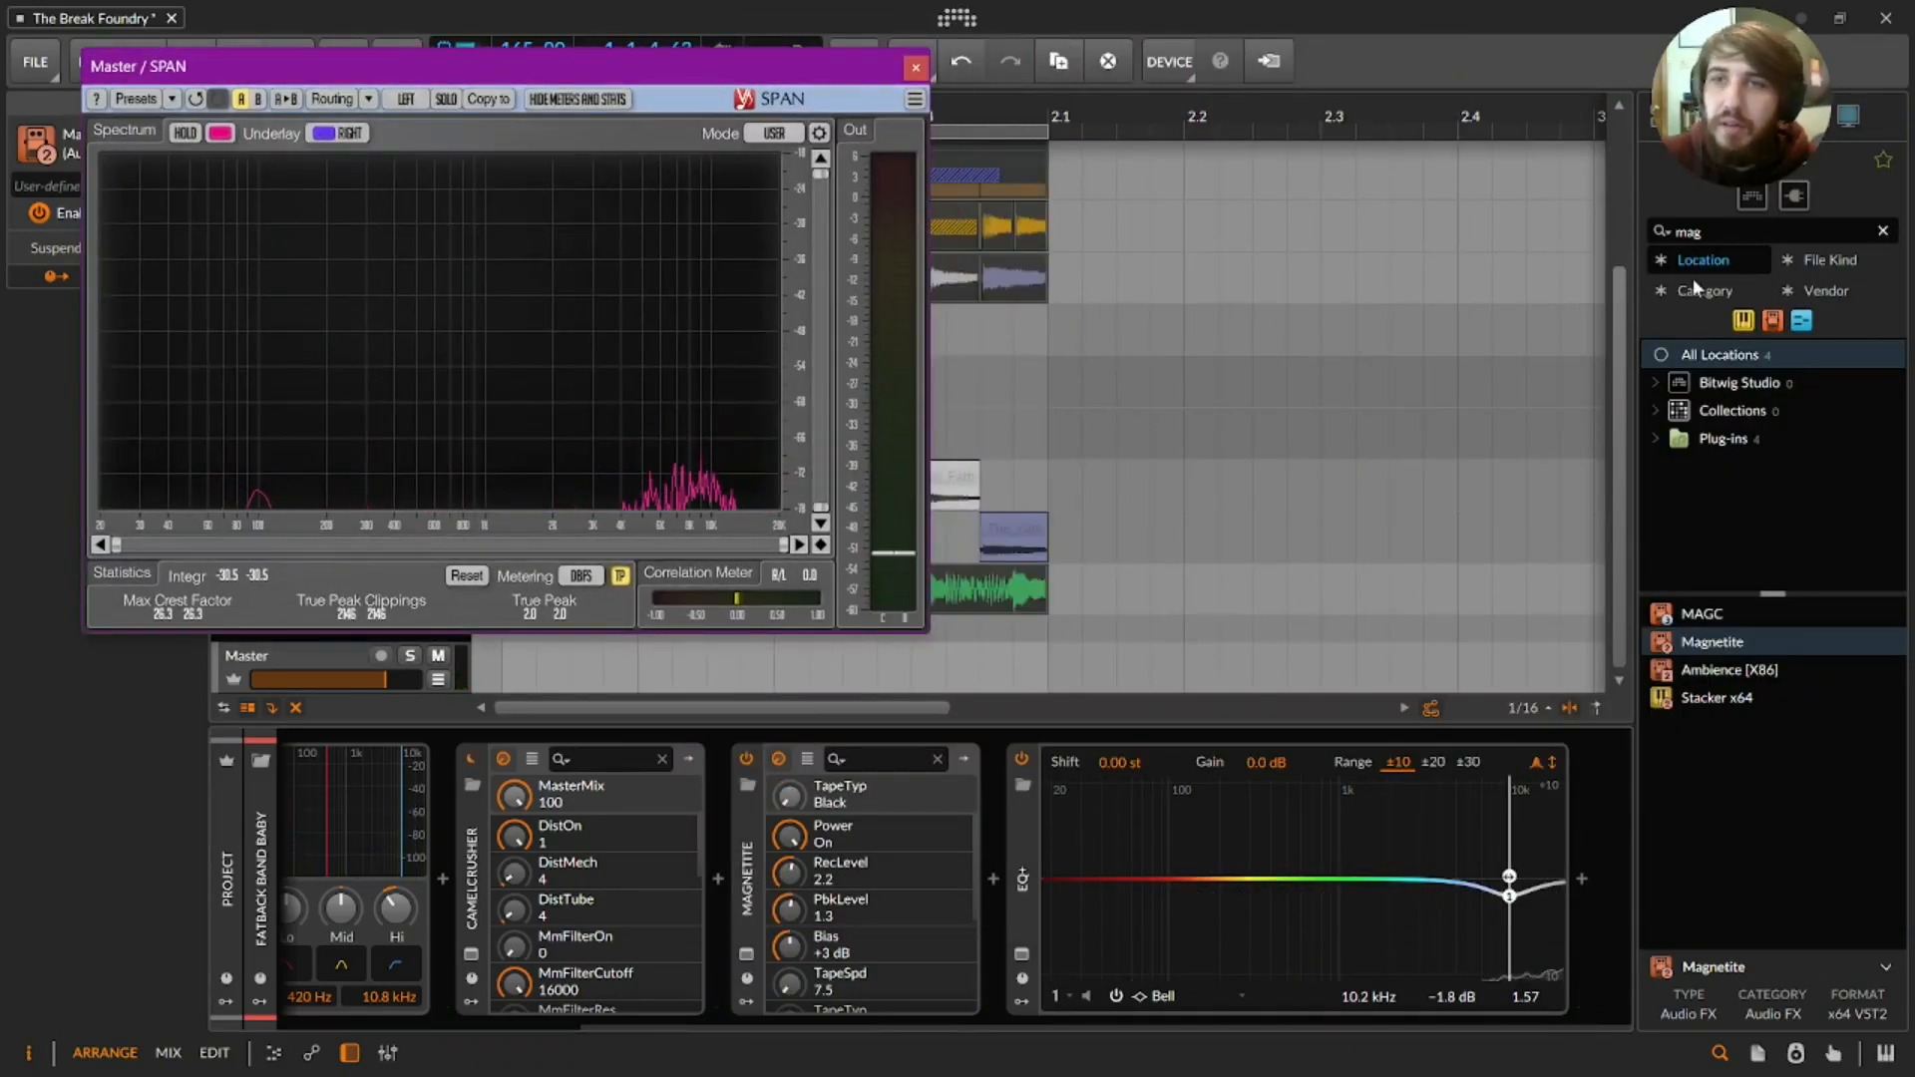
click(1711, 233)
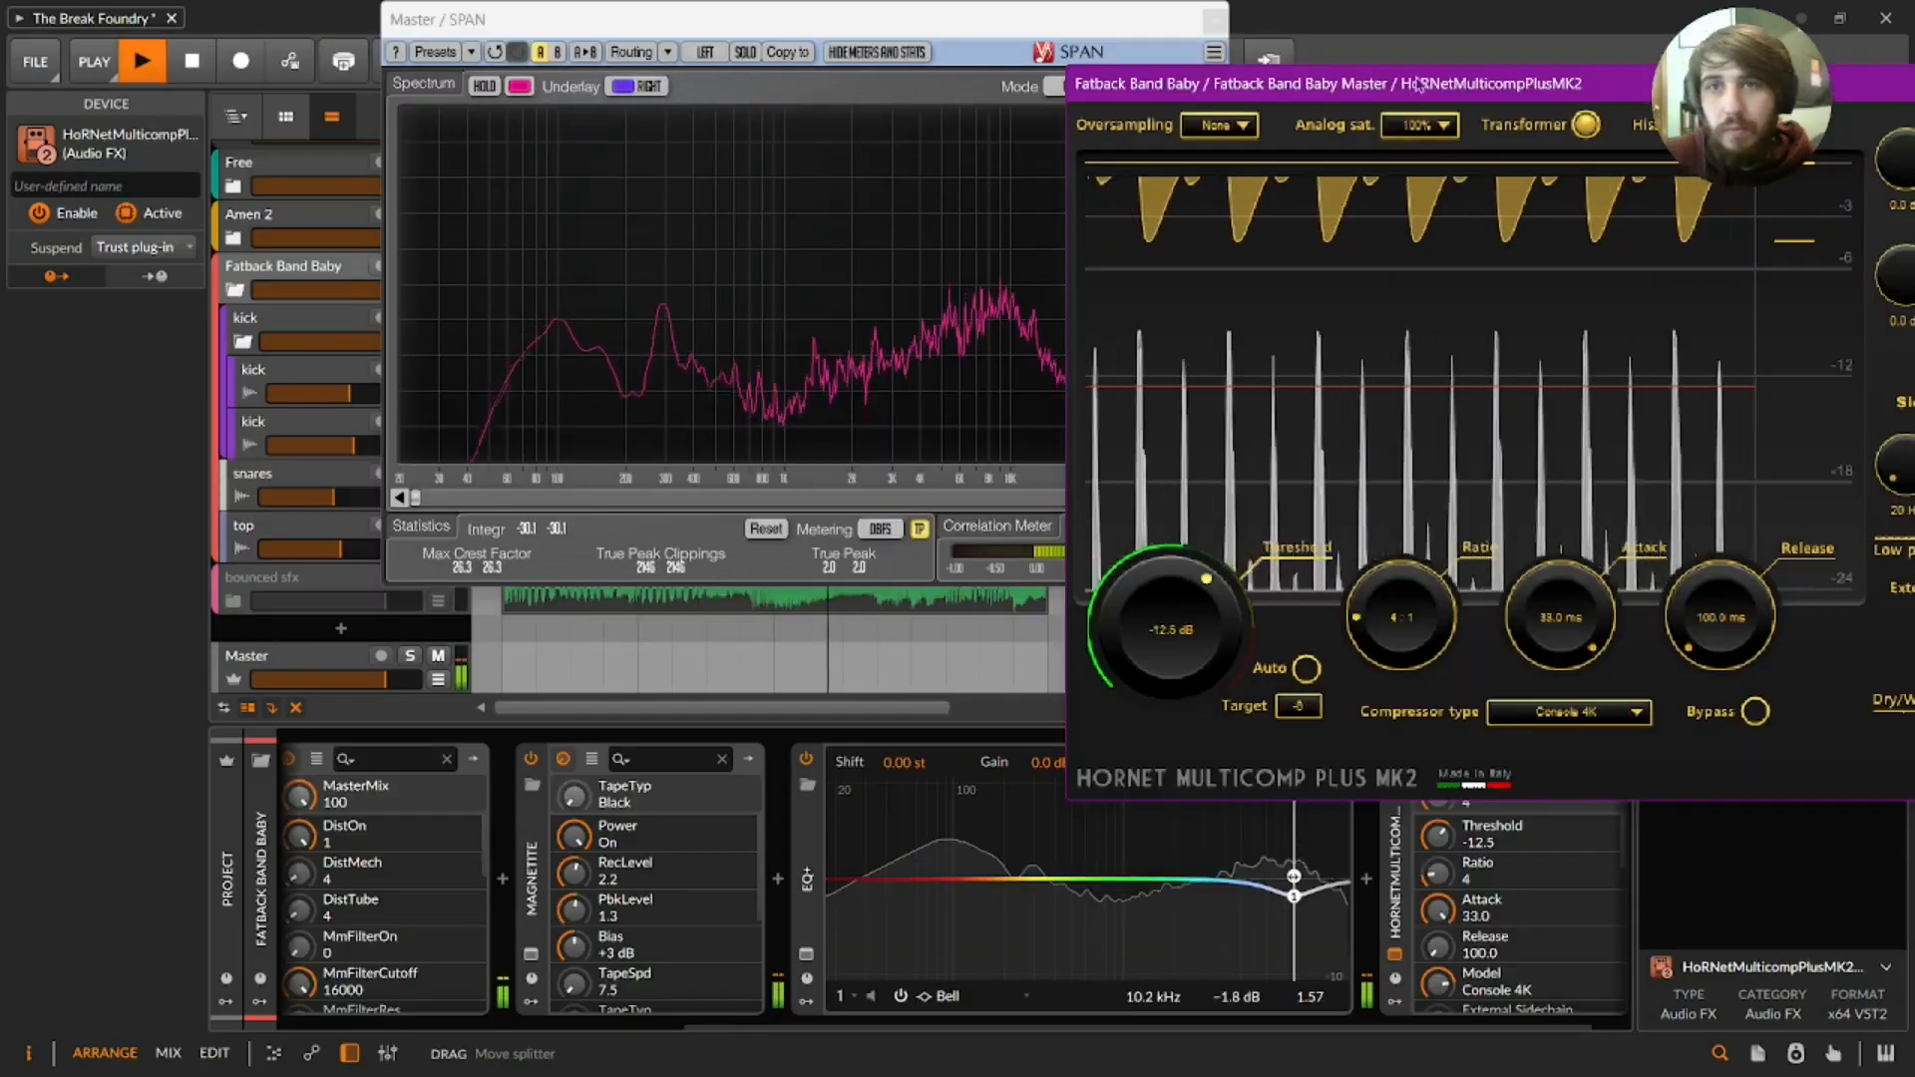
drag(1360, 85, 726, 108)
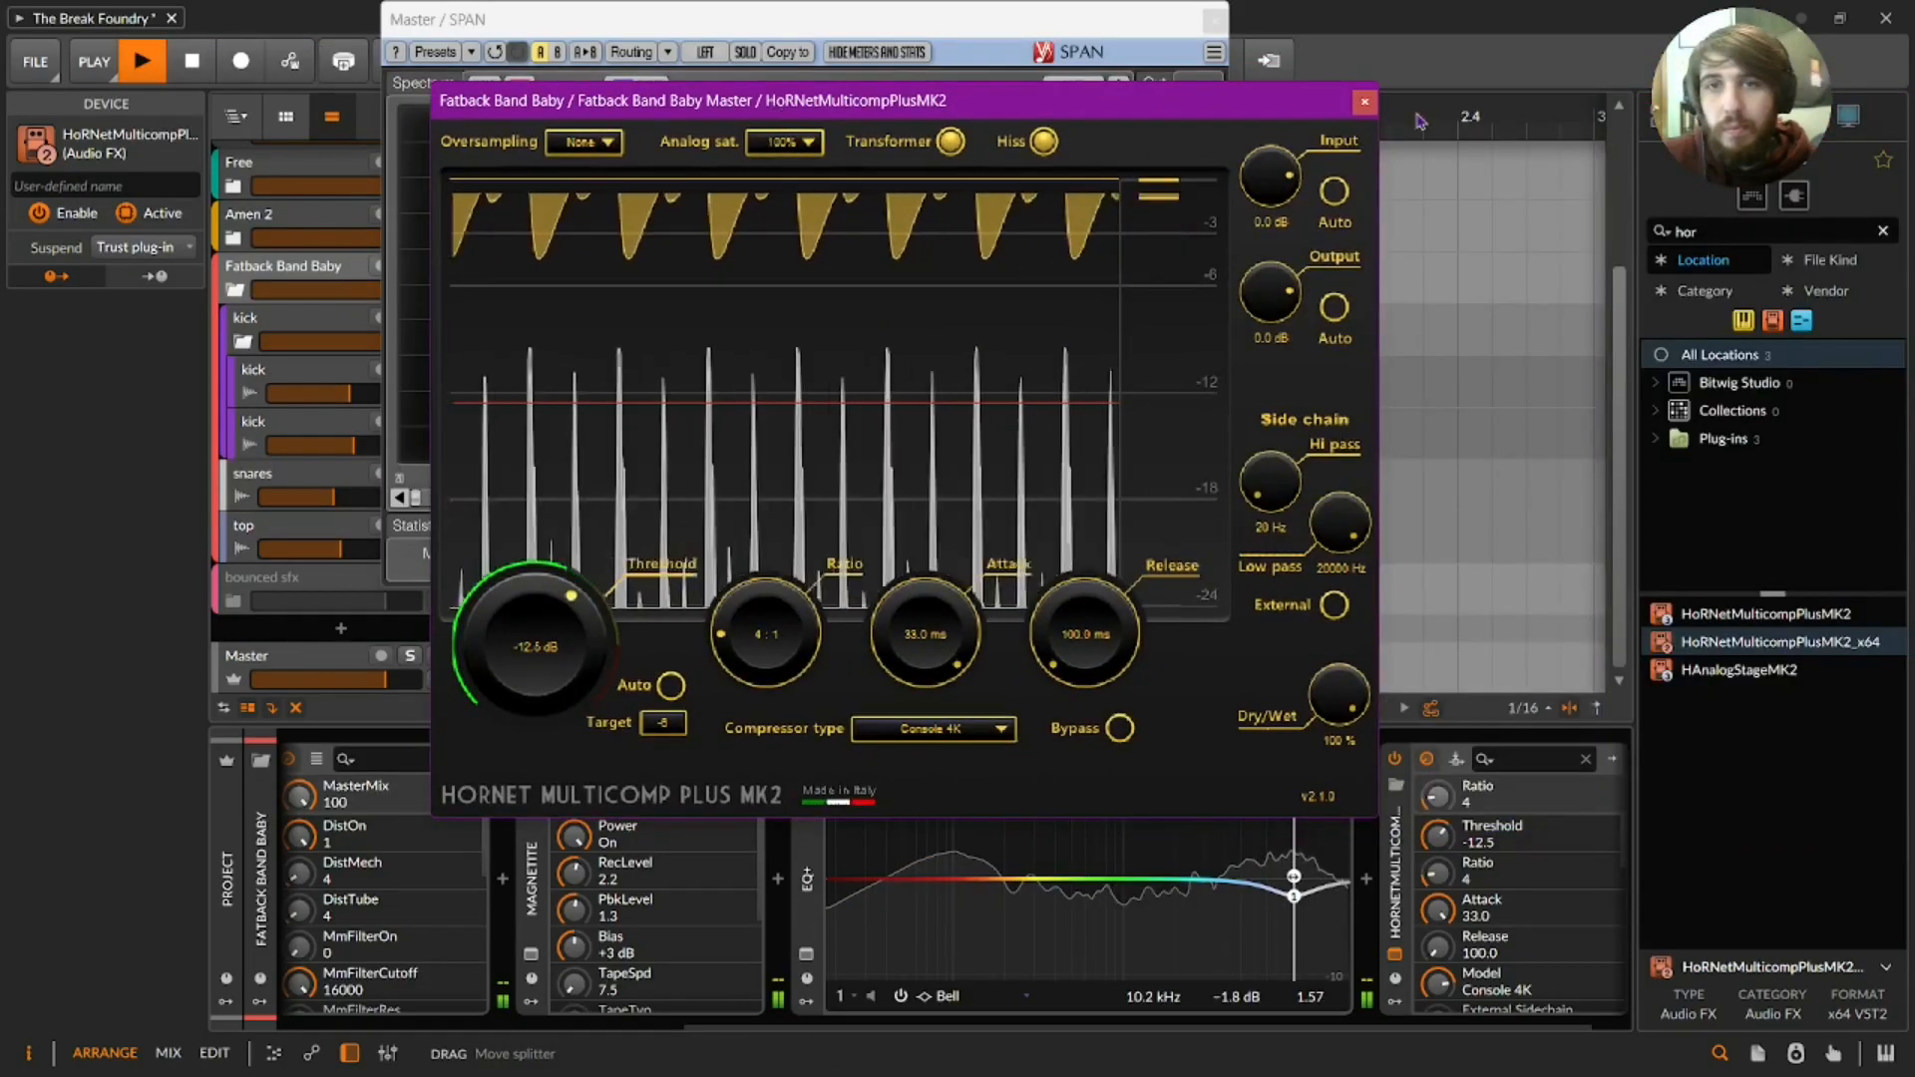
click(1365, 102)
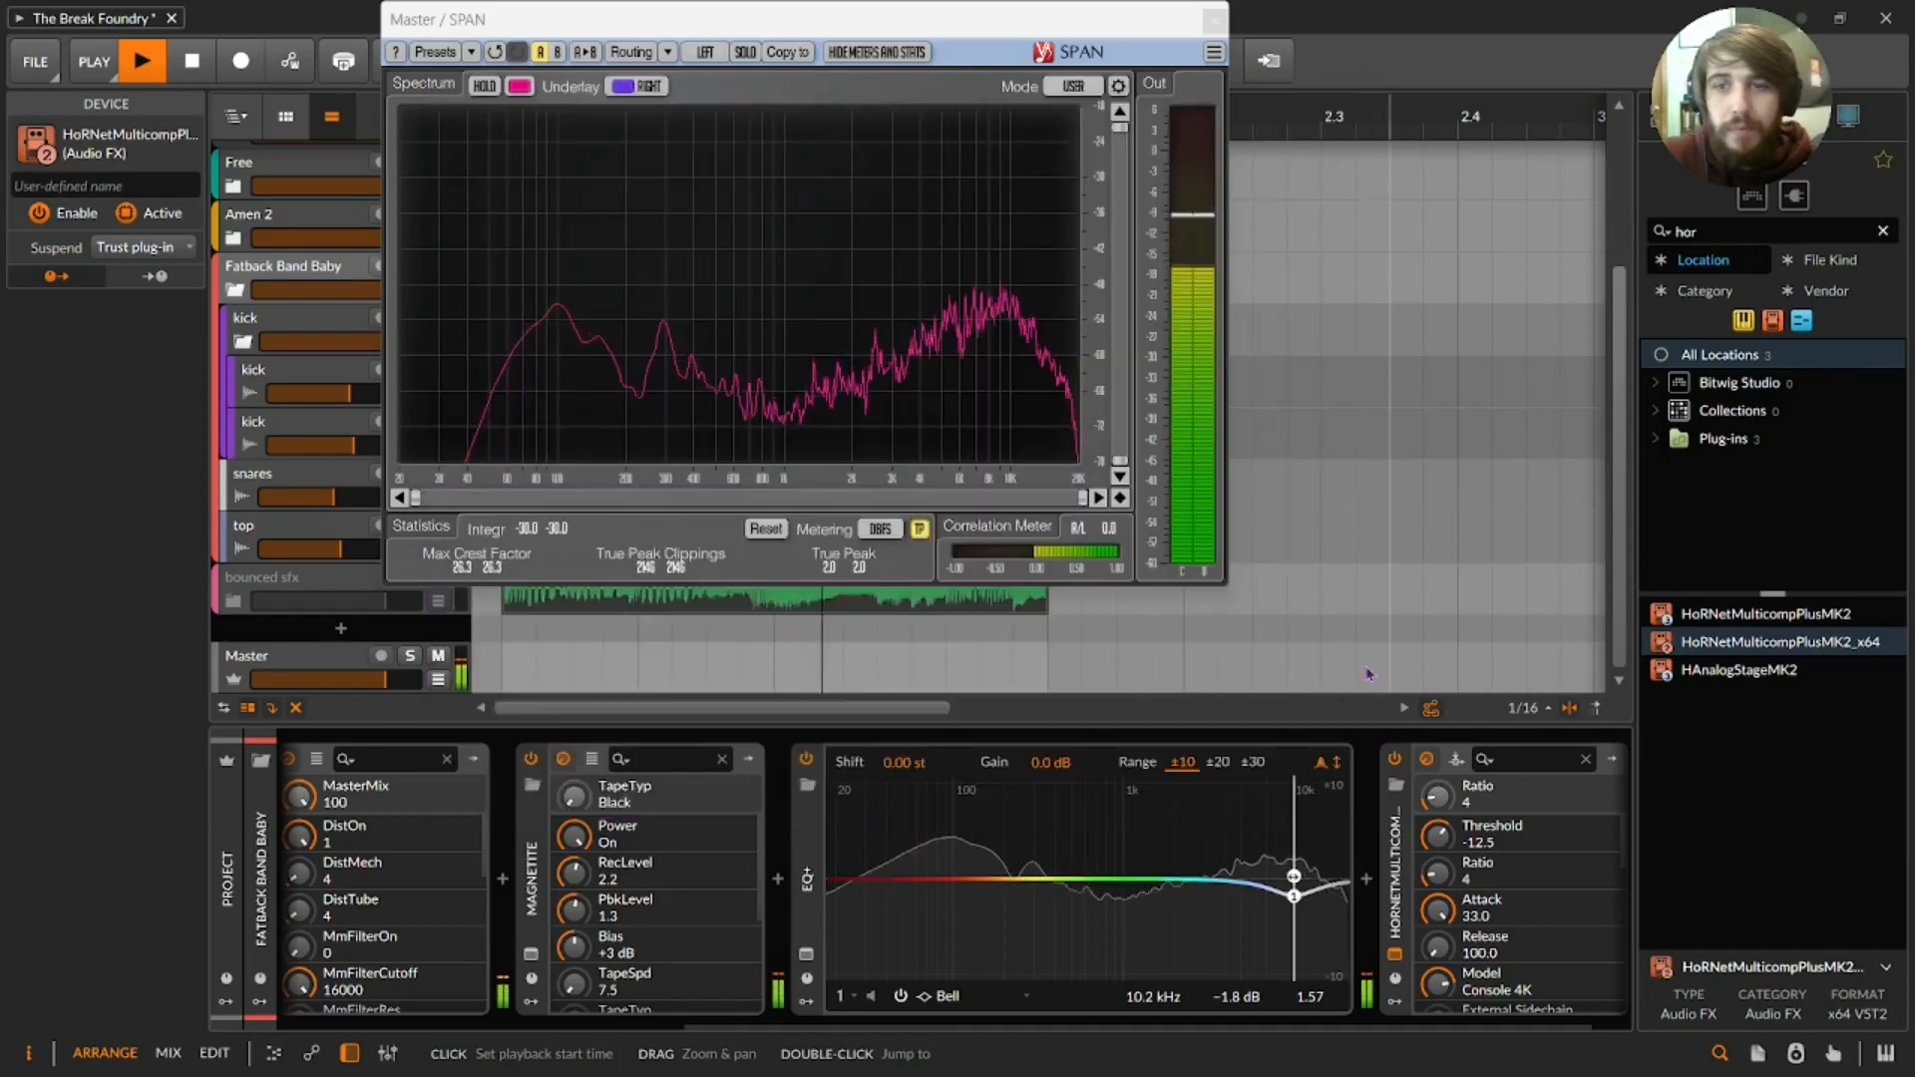
key(space)
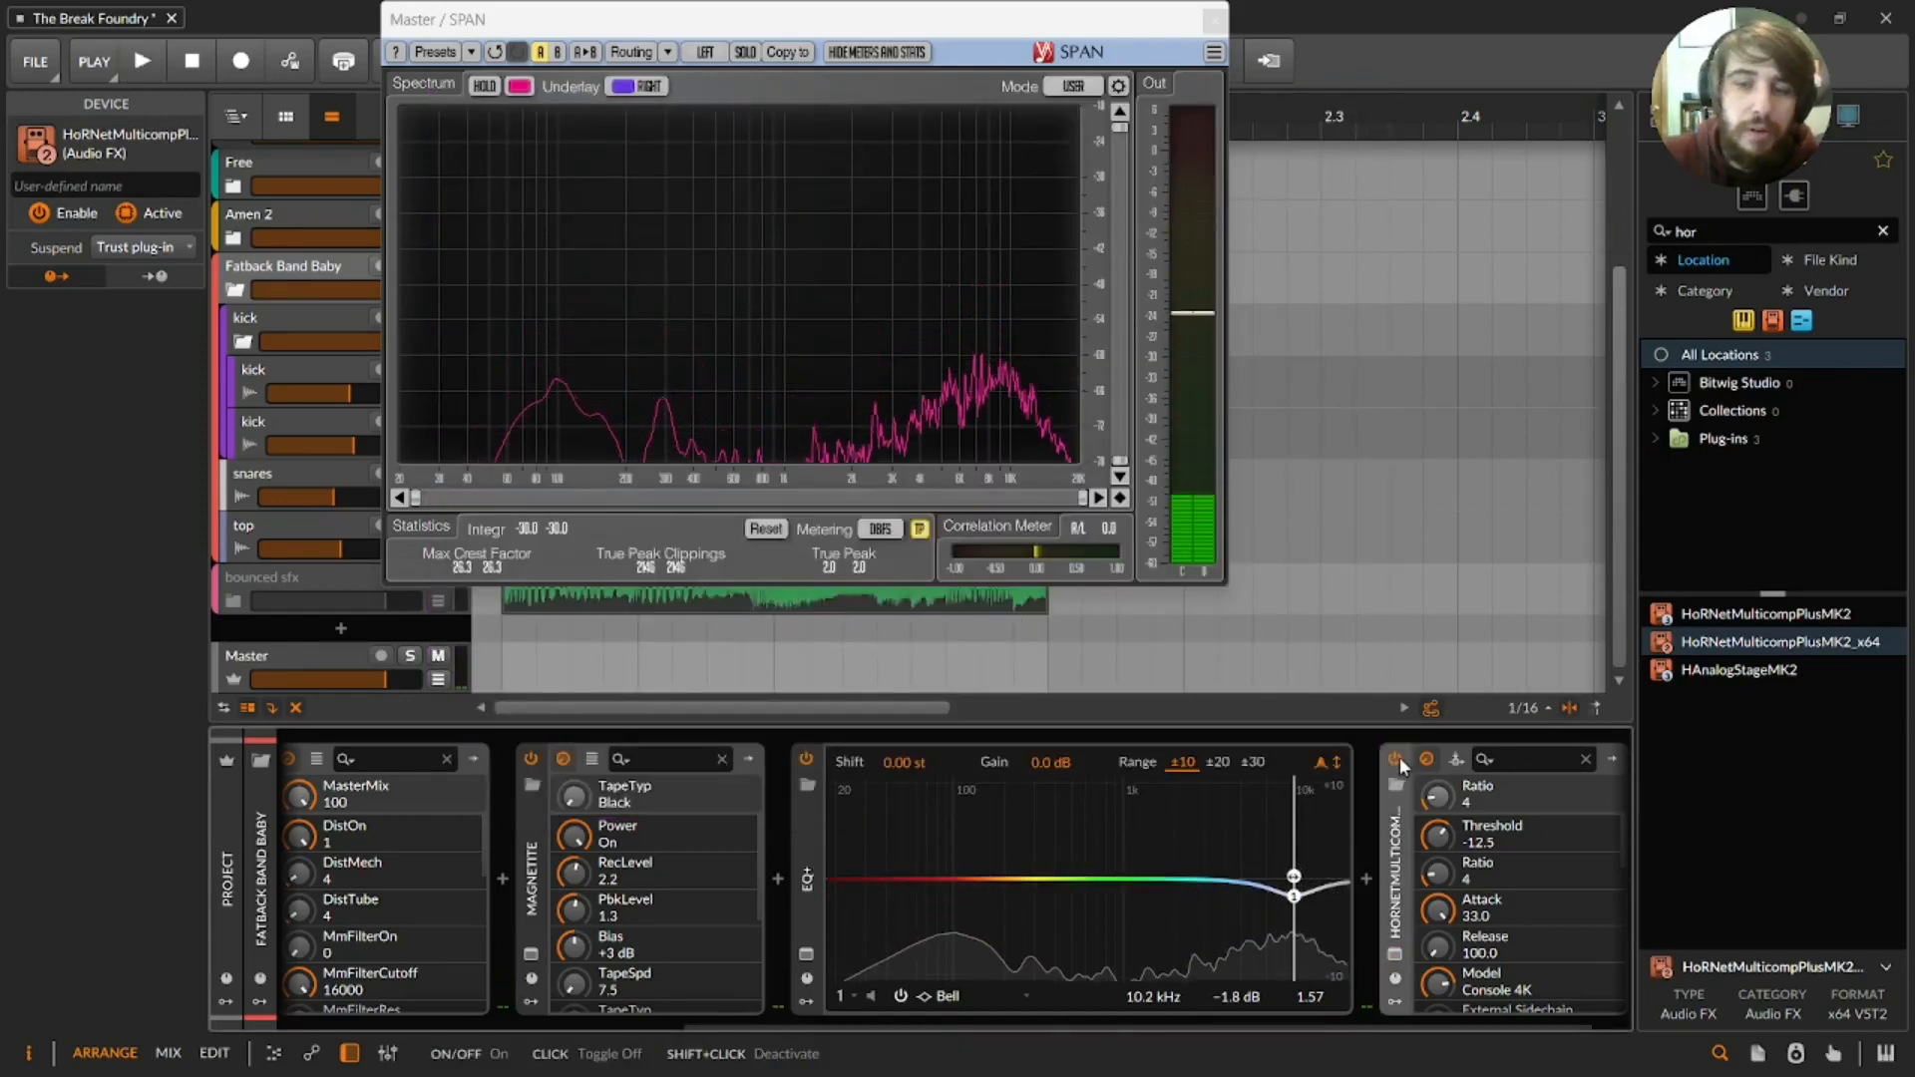
- Compare the playing break with the HoRNet compressor bypassed and enabled
click(1396, 759)
key(space)
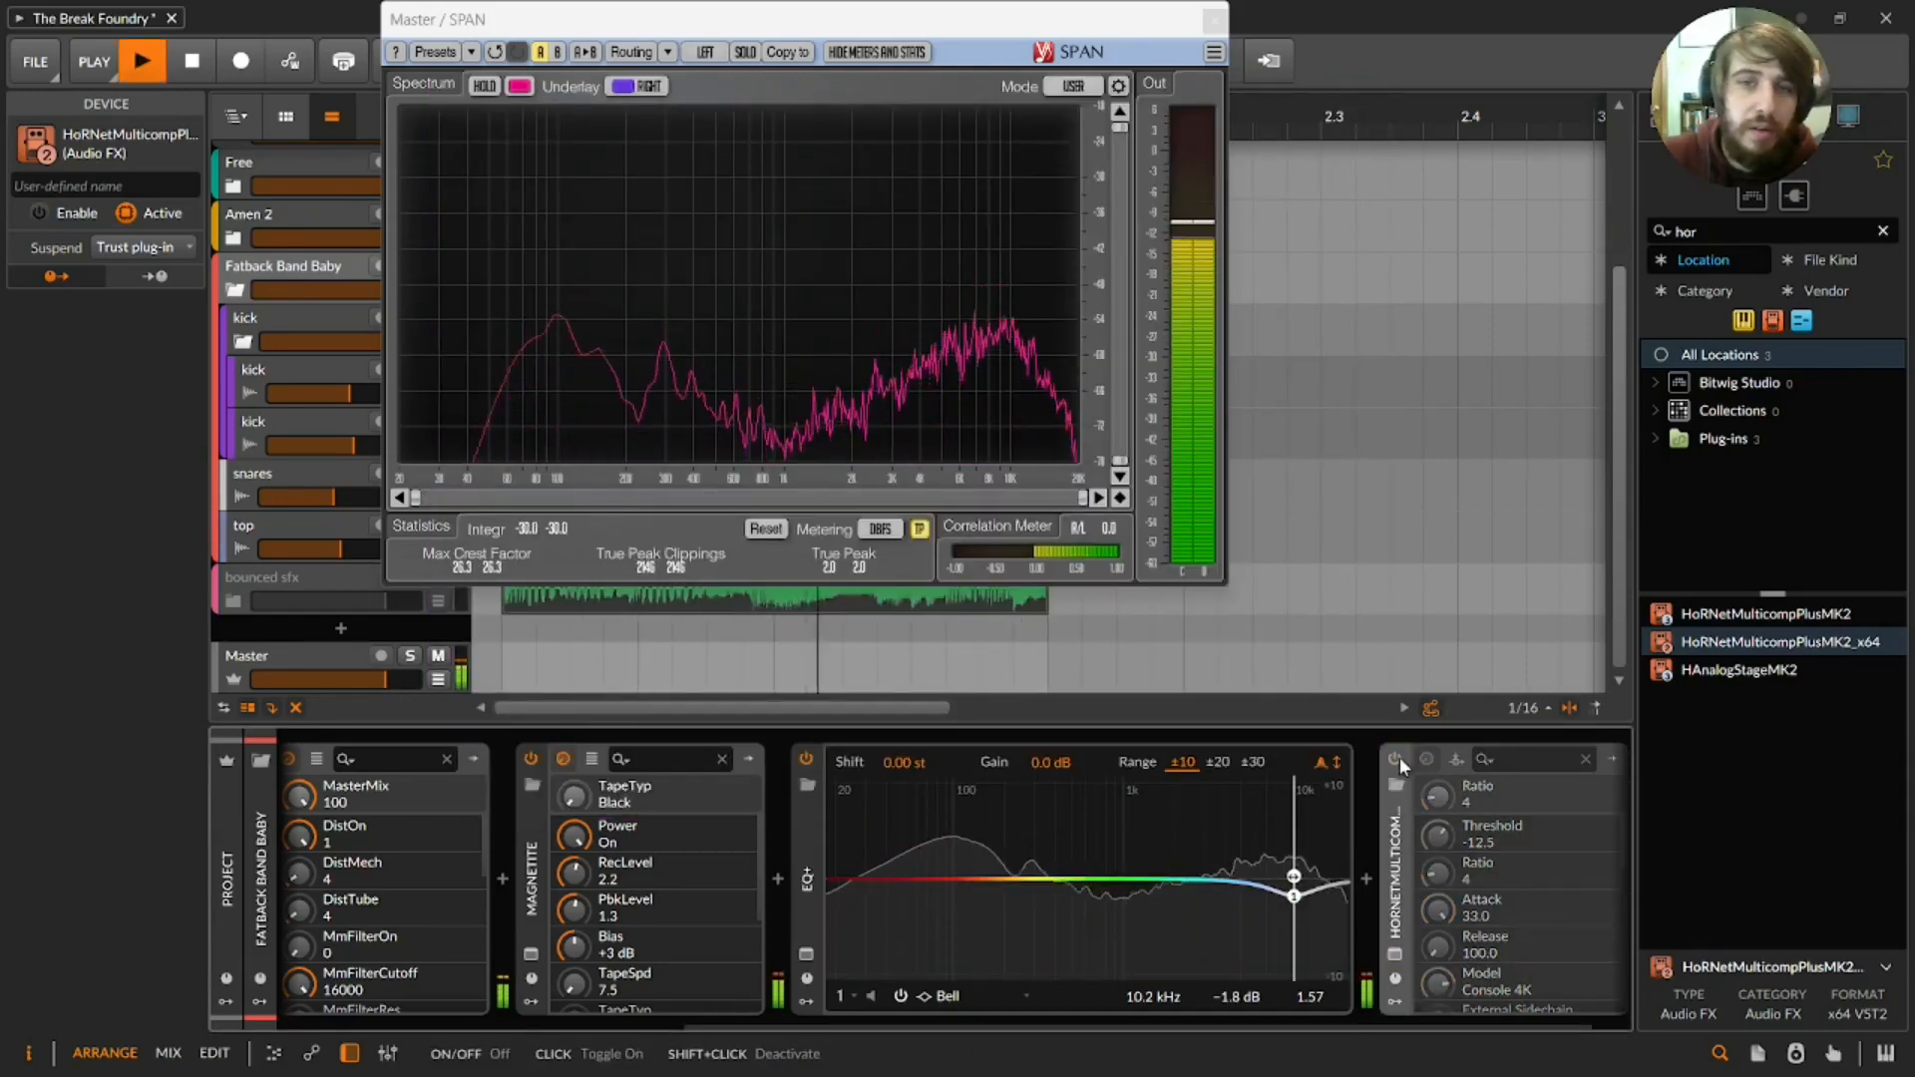
key(space)
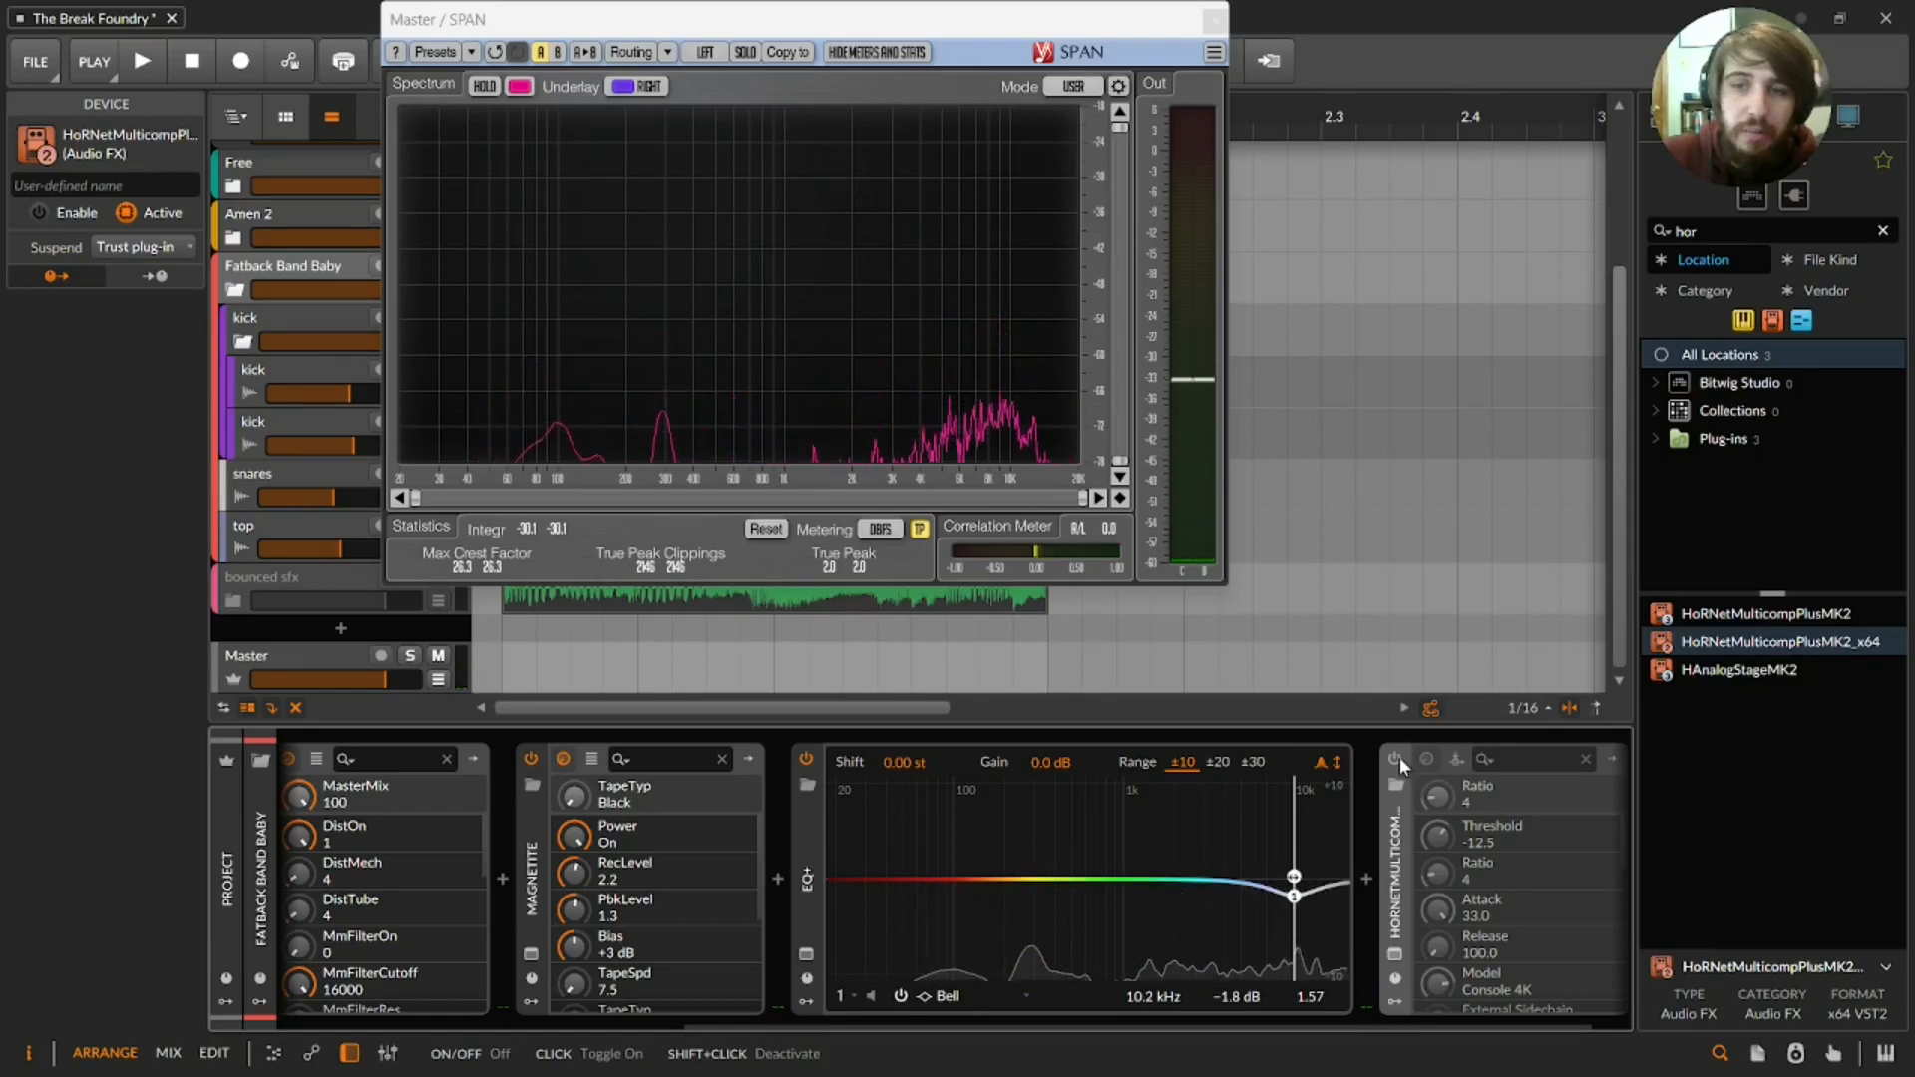
click(1396, 759)
key(space)
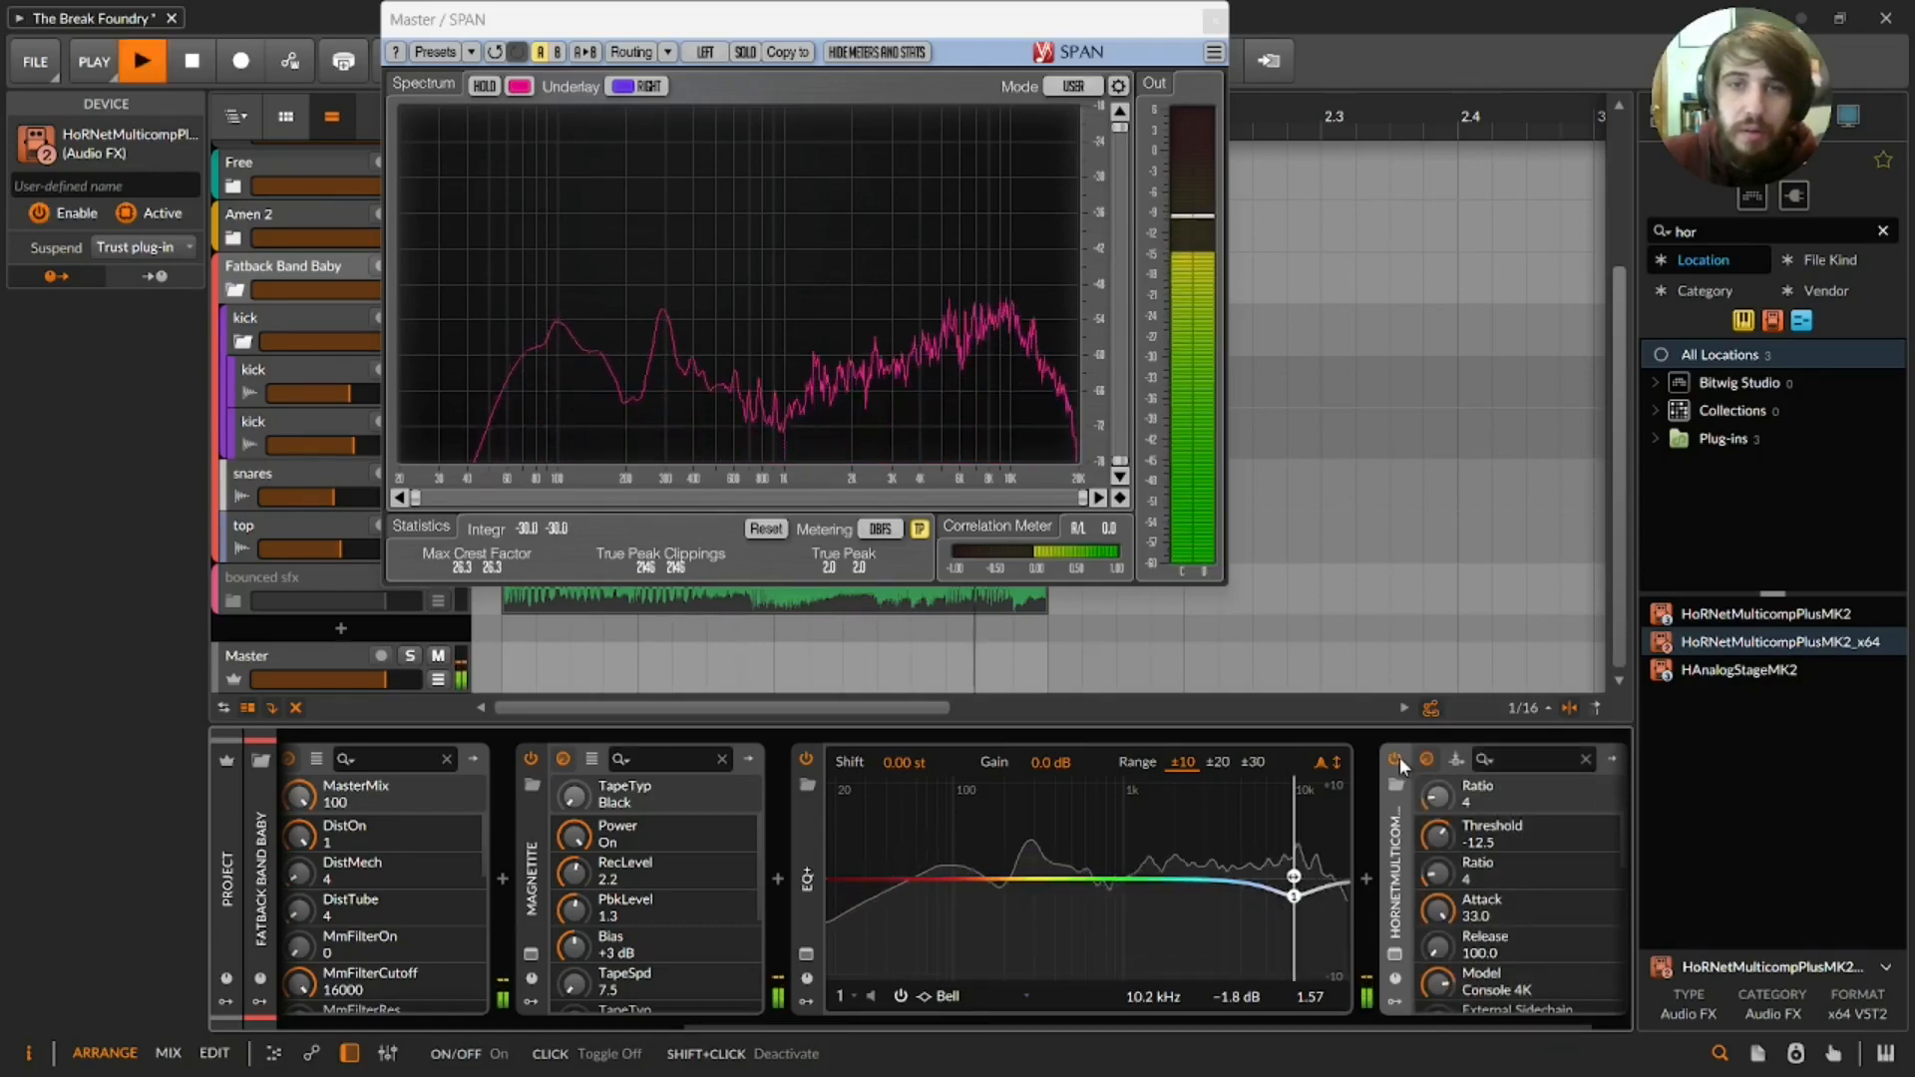
key(space)
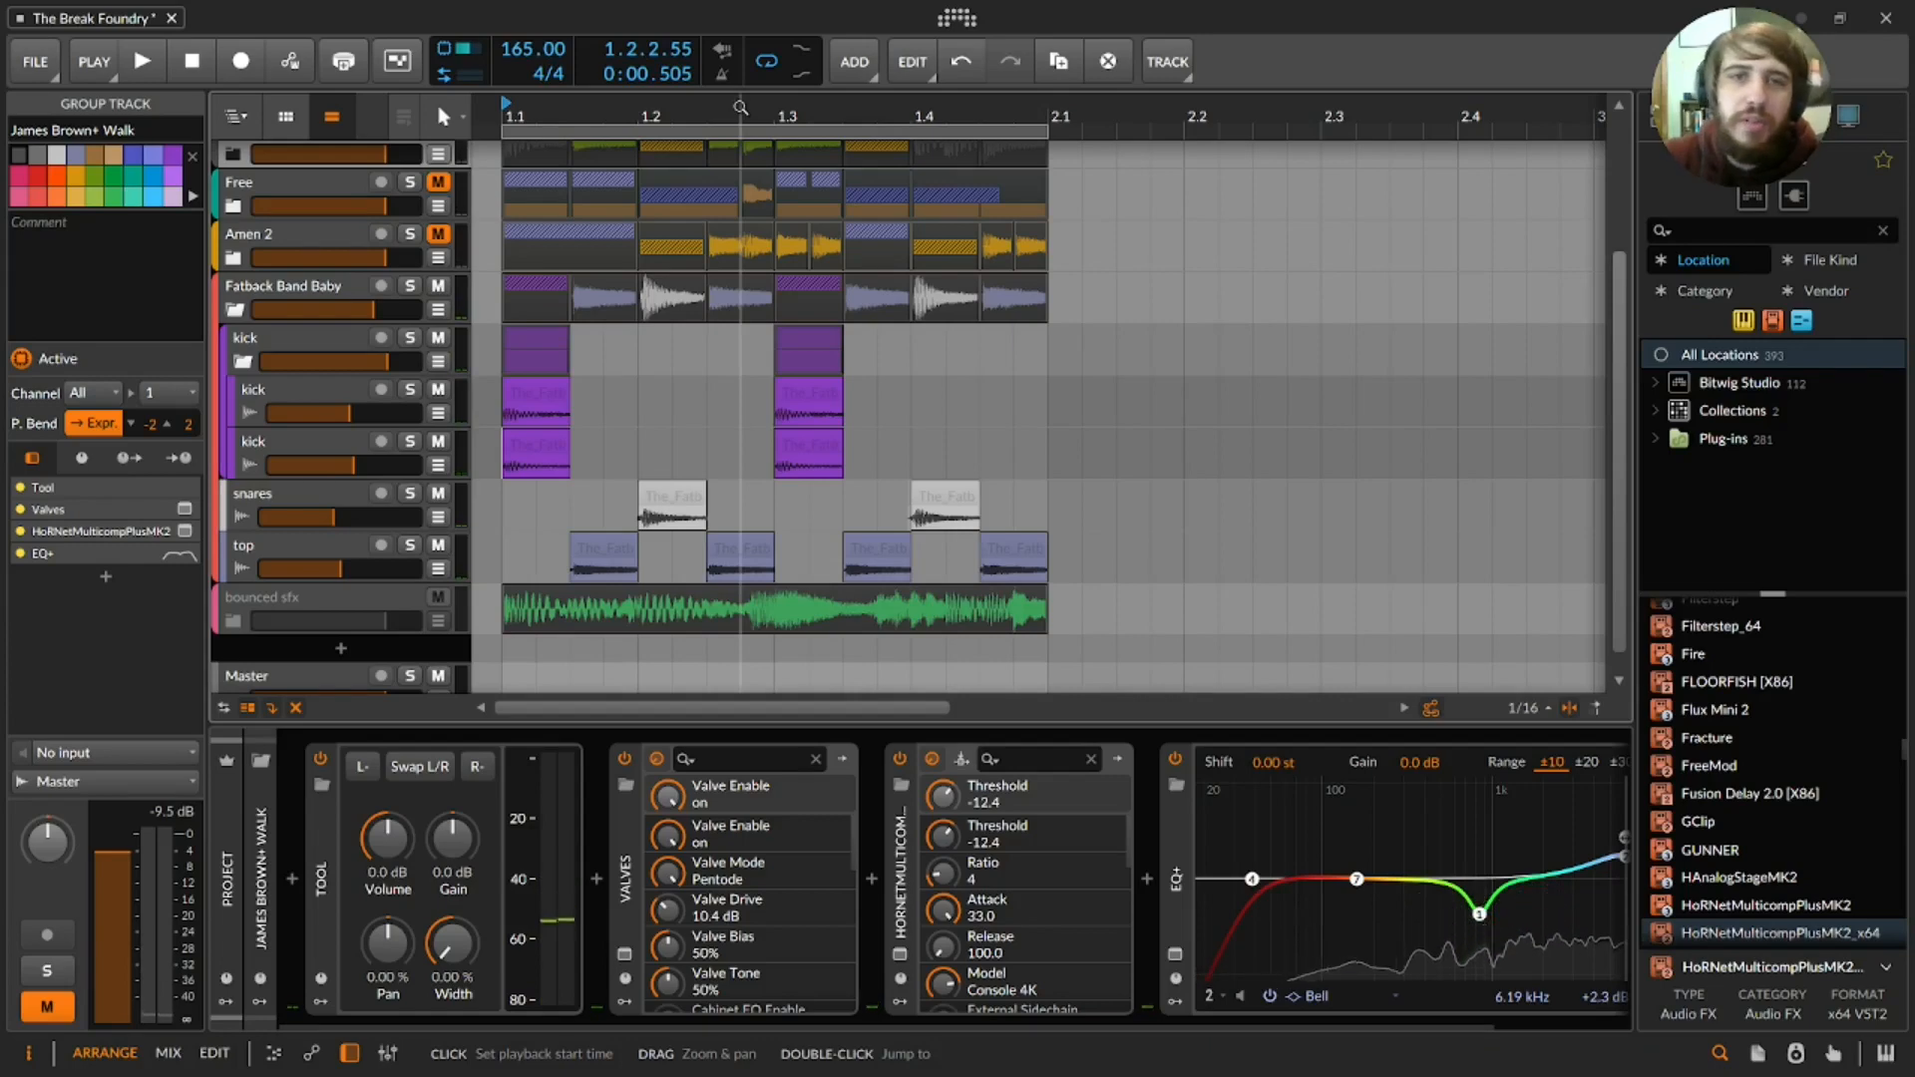
drag(740, 107, 570, 578)
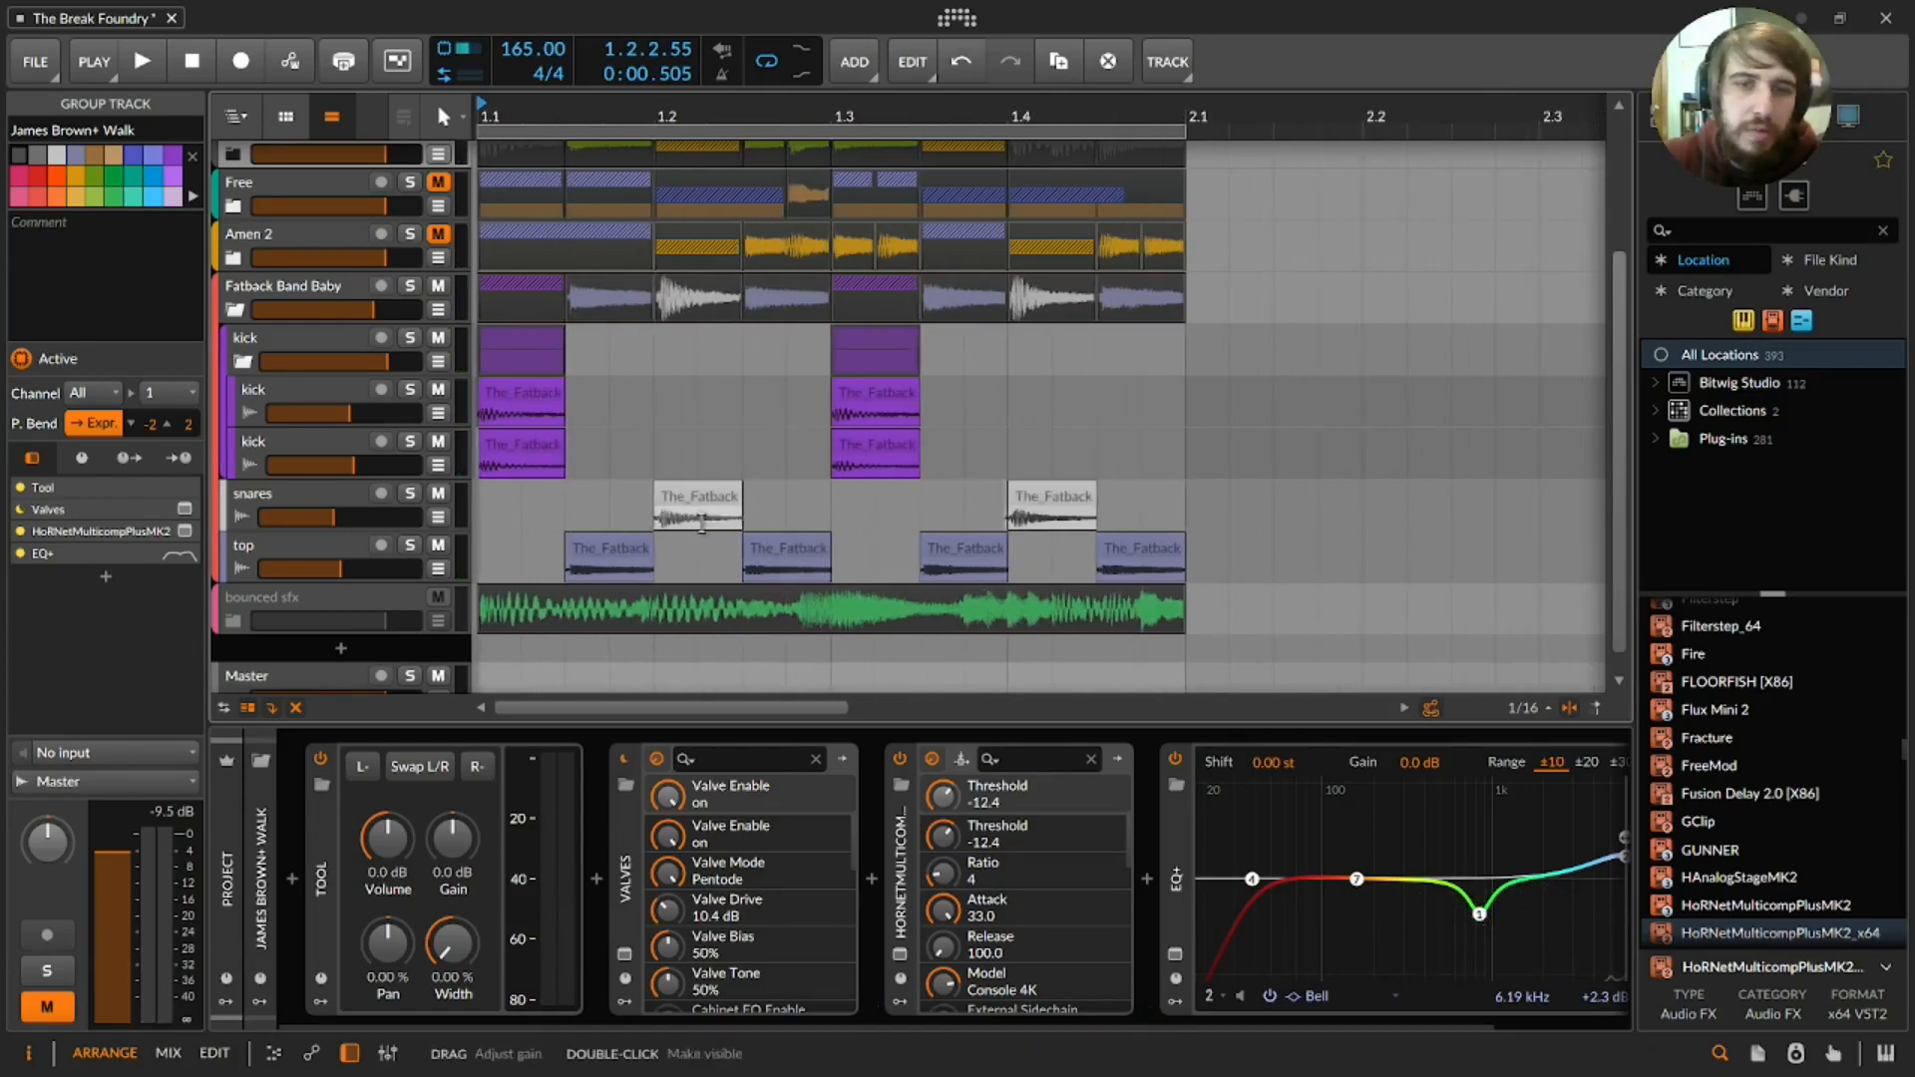
- Try snare rolls by repeating the first 1/16 of the snare hits at 1.2 and from 1.4 to 2.1, and audition them
click(656, 521)
key(ctrl+d)
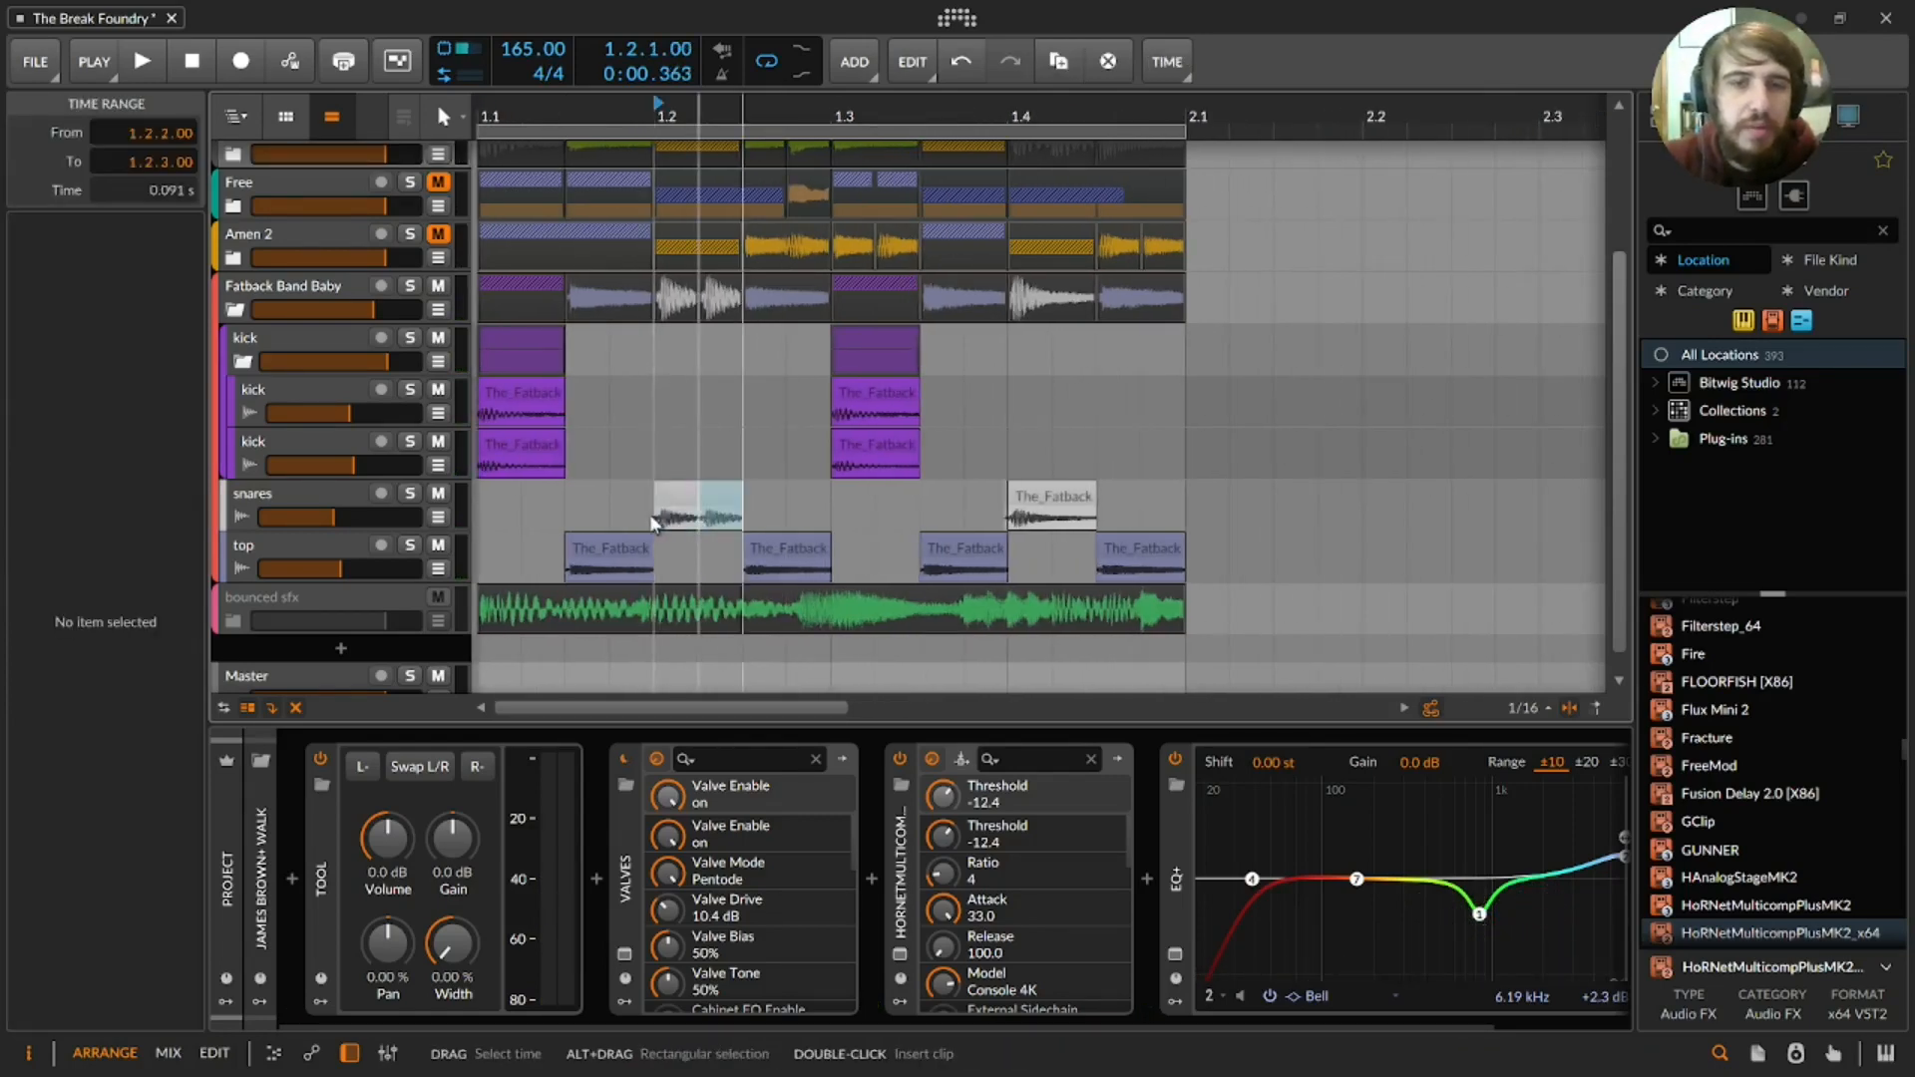
key(space)
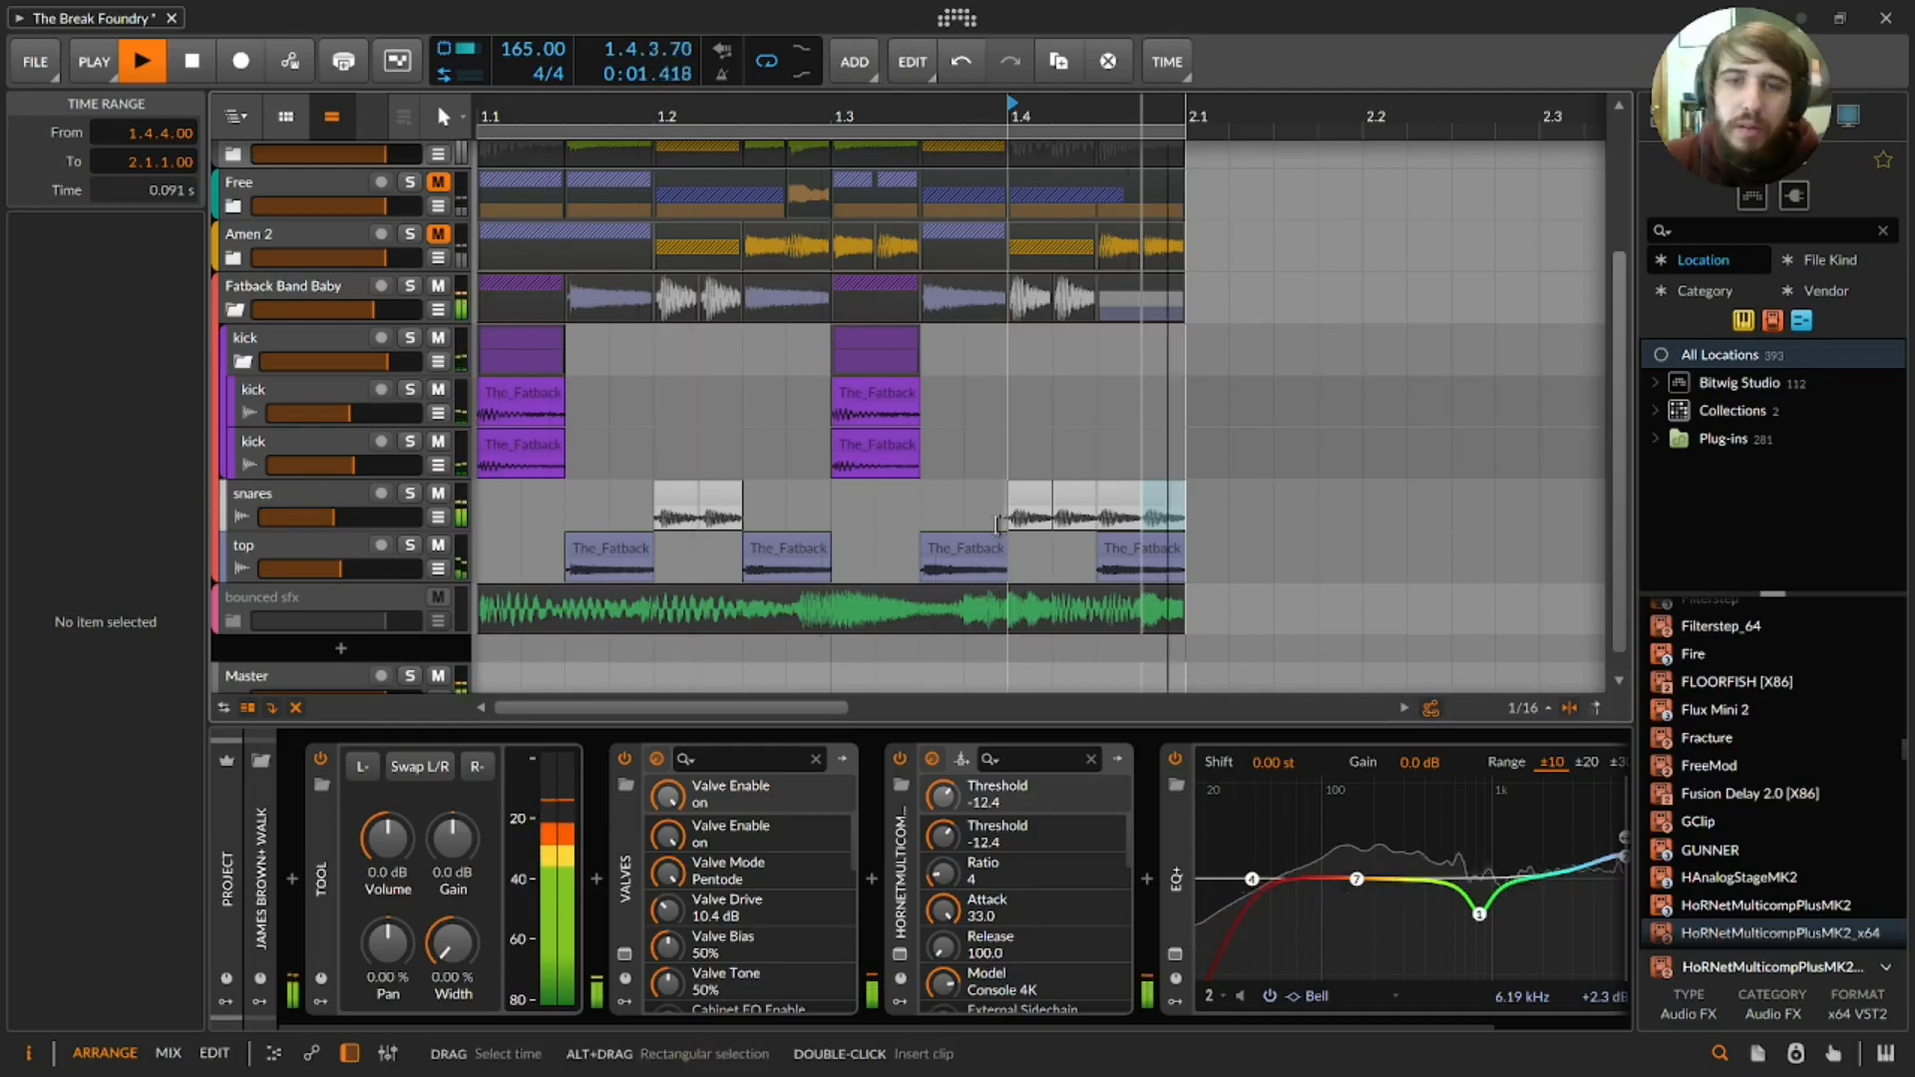
key(space)
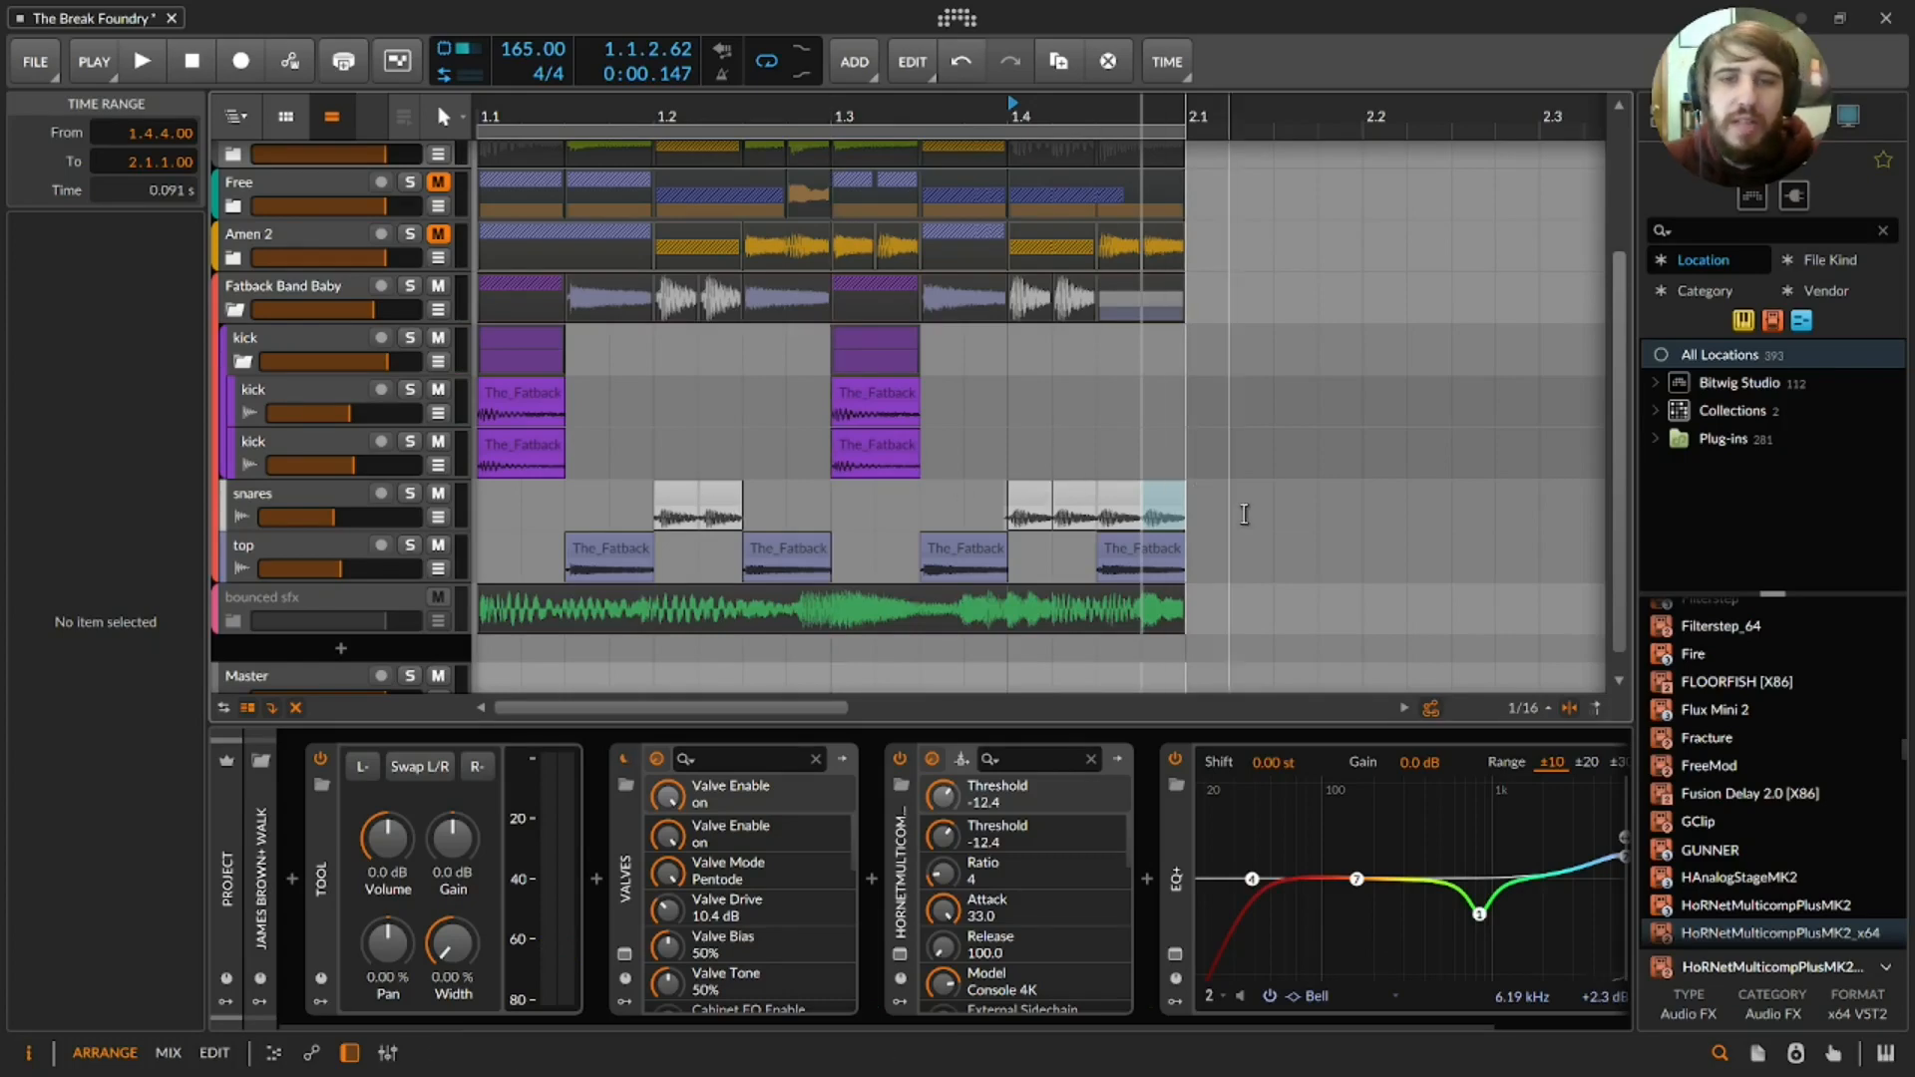
key(space)
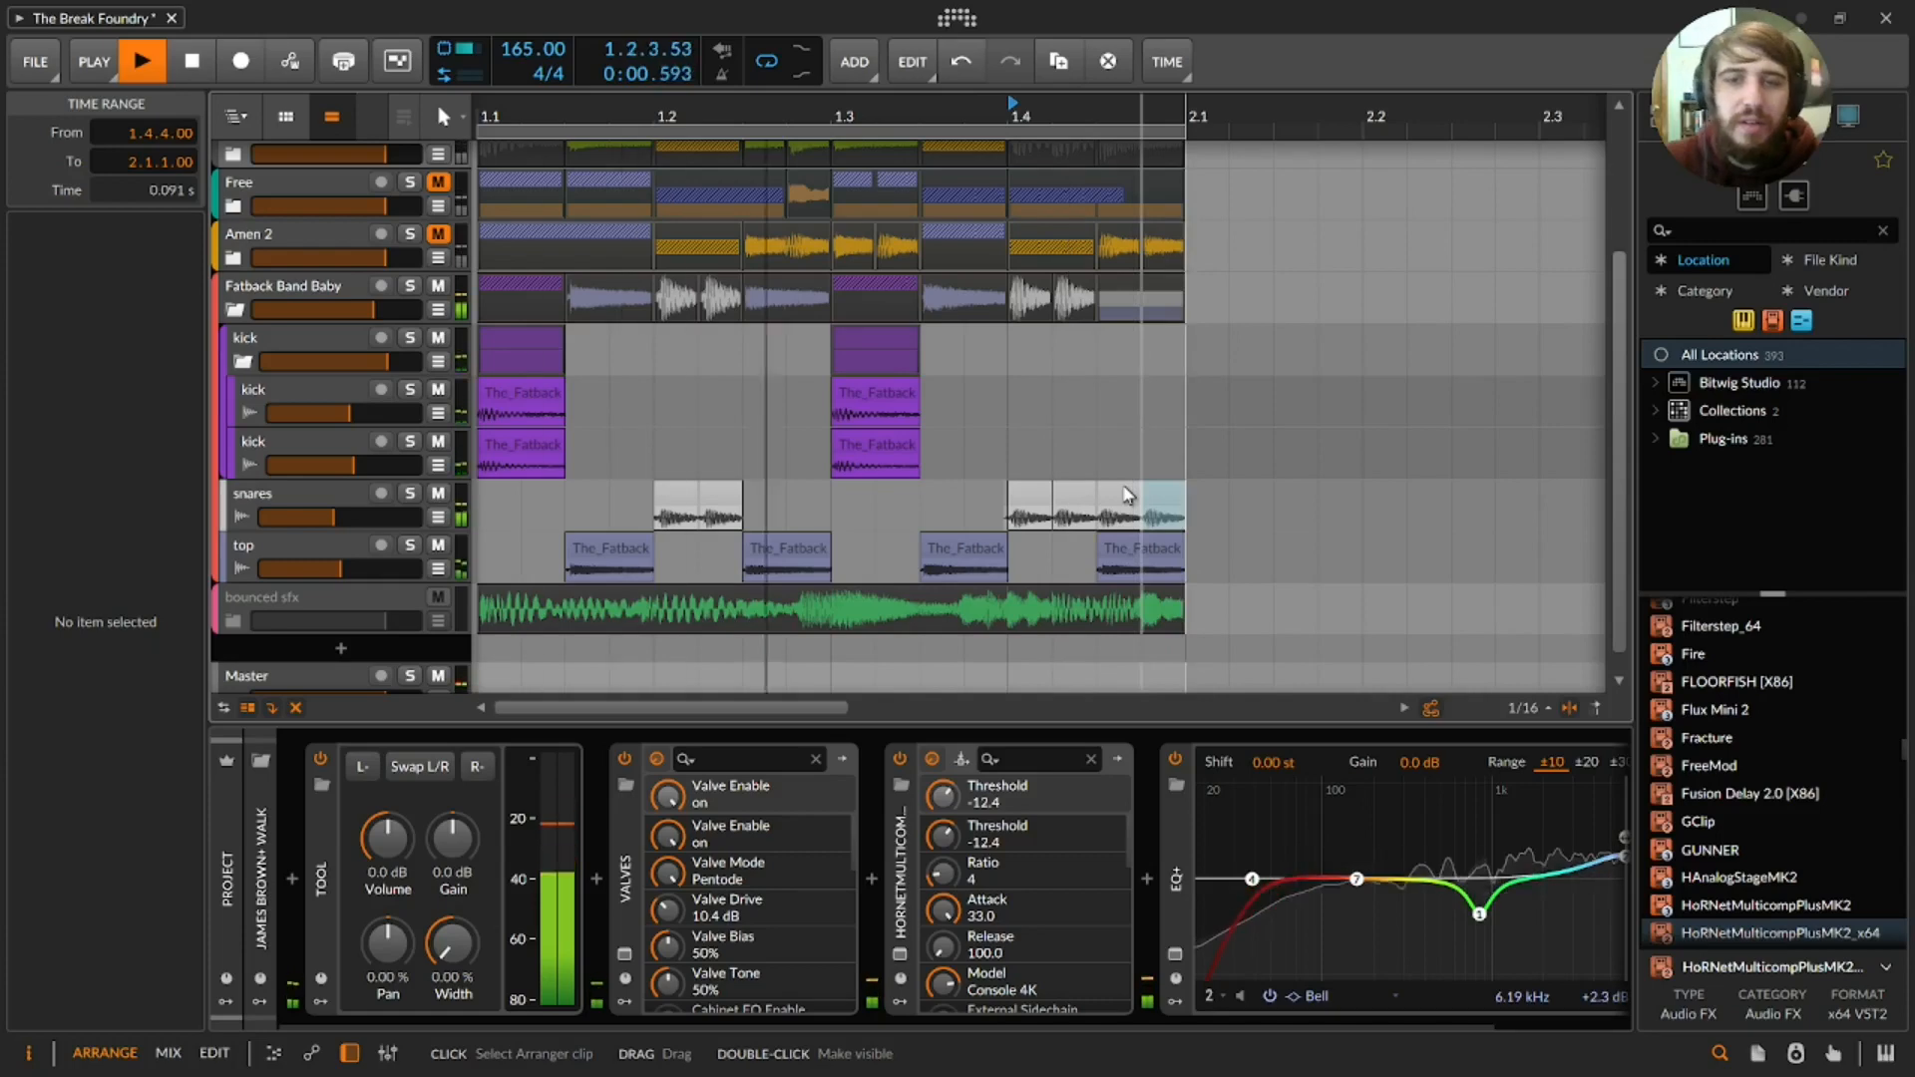
- Stop playback and select the two extra snare slices from 1.4.3 to 2.1 on the snares track
click(1119, 494)
key(space)
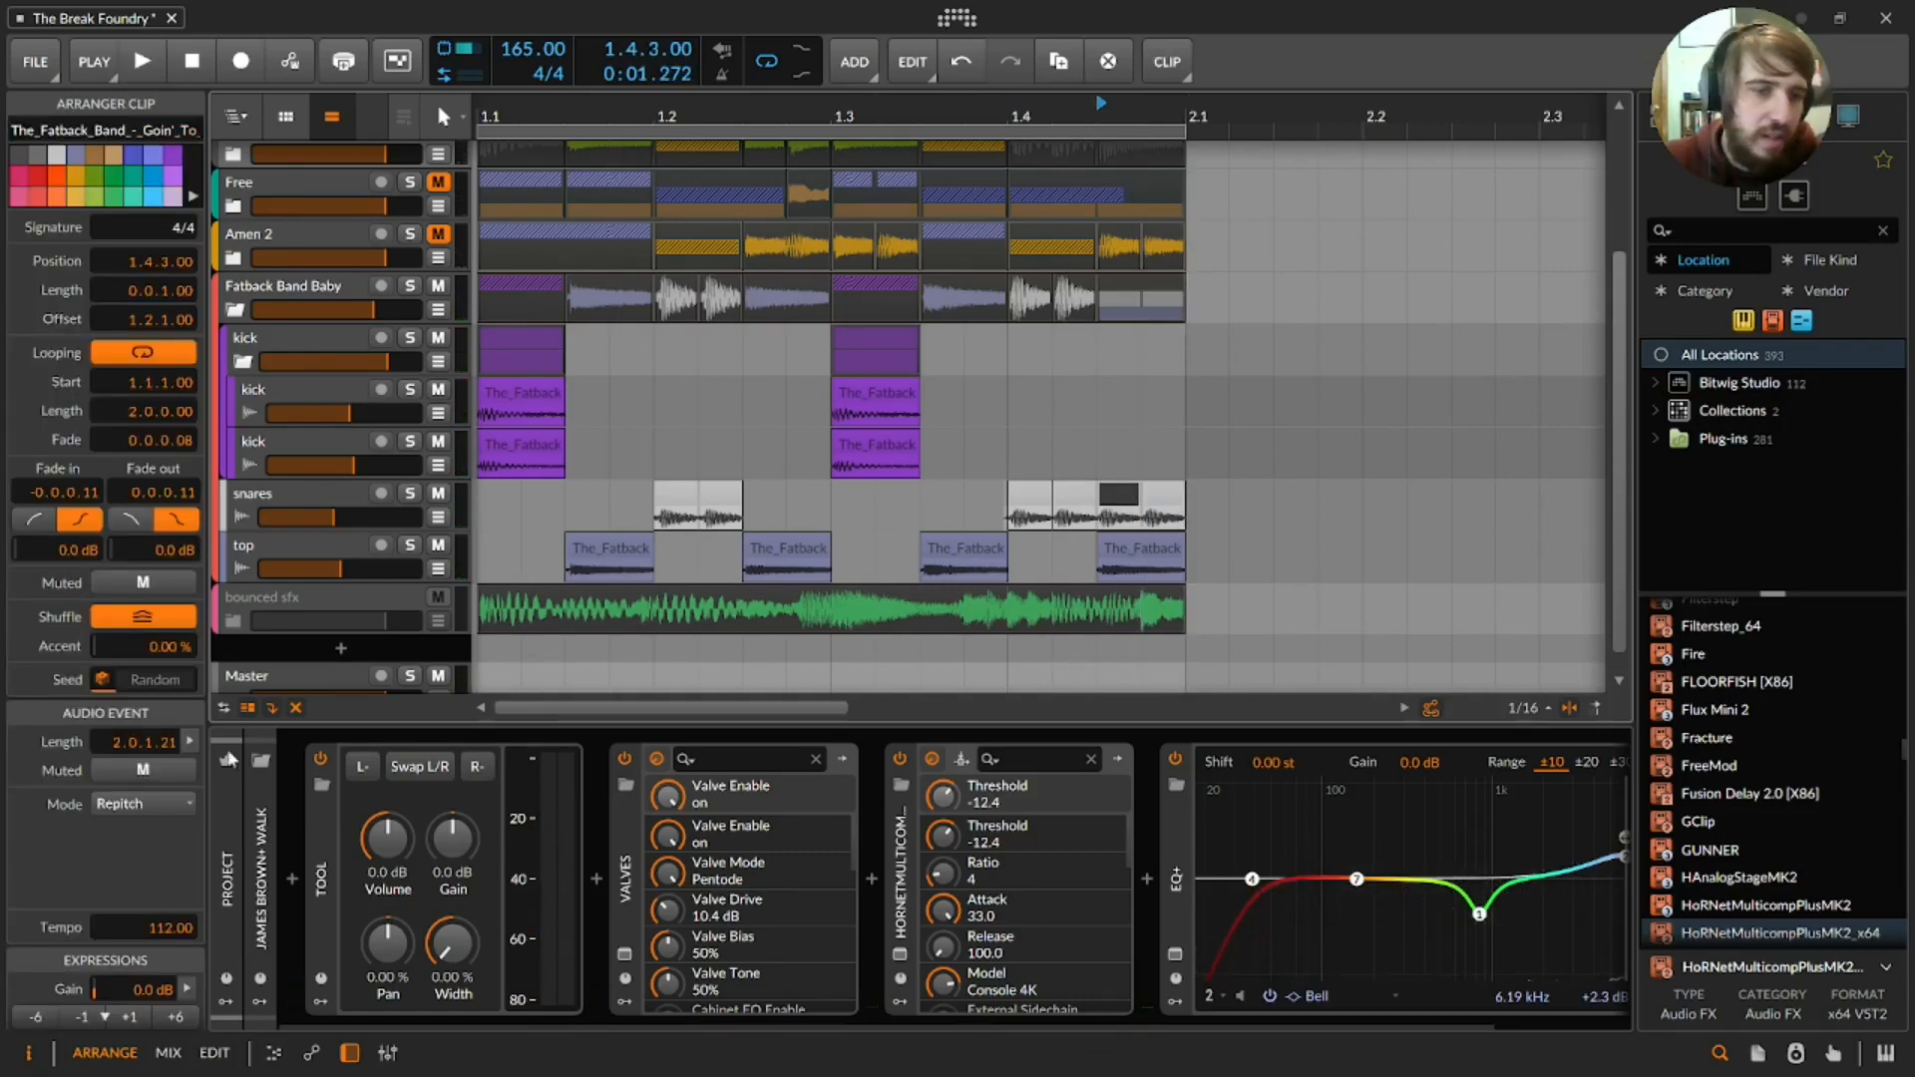
shift+click(1162, 503)
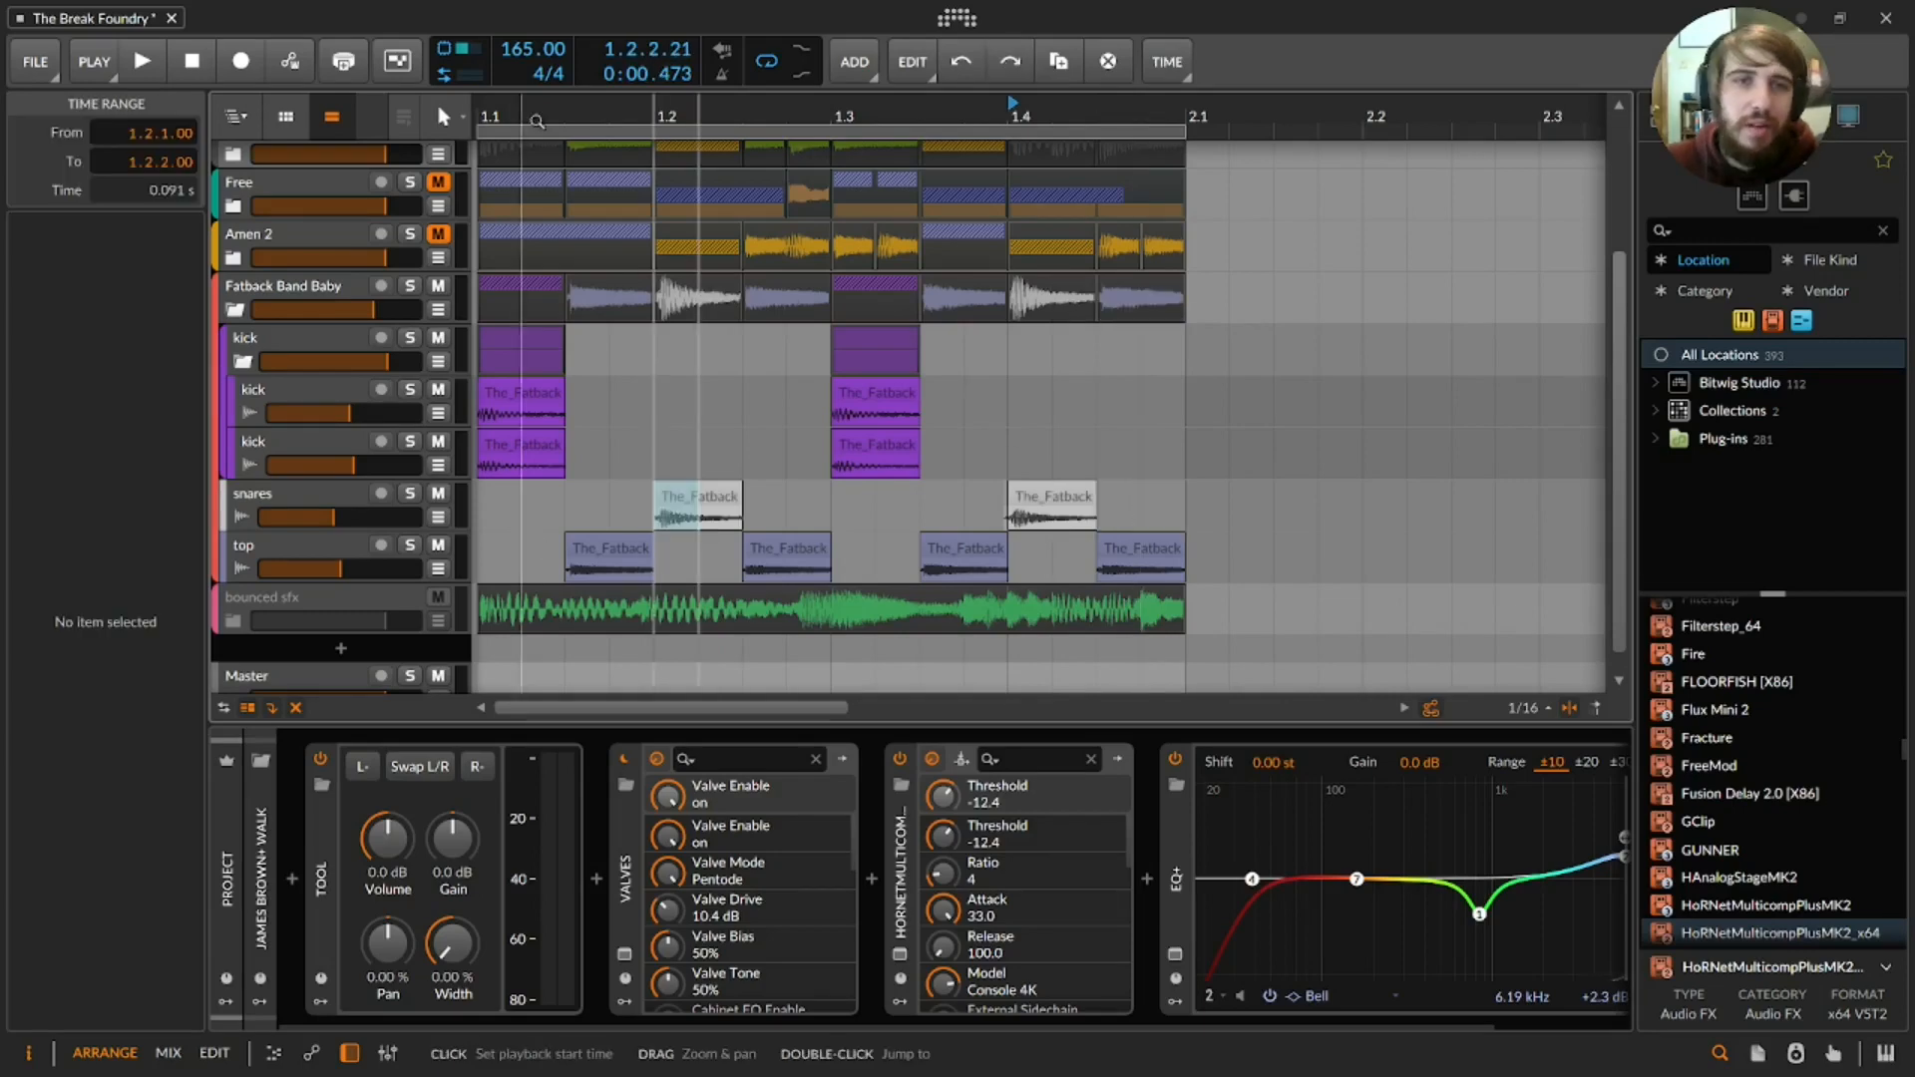
- Play the break from the start of bar 1
scroll(543, 342, down, 2)
click(488, 536)
key(space)
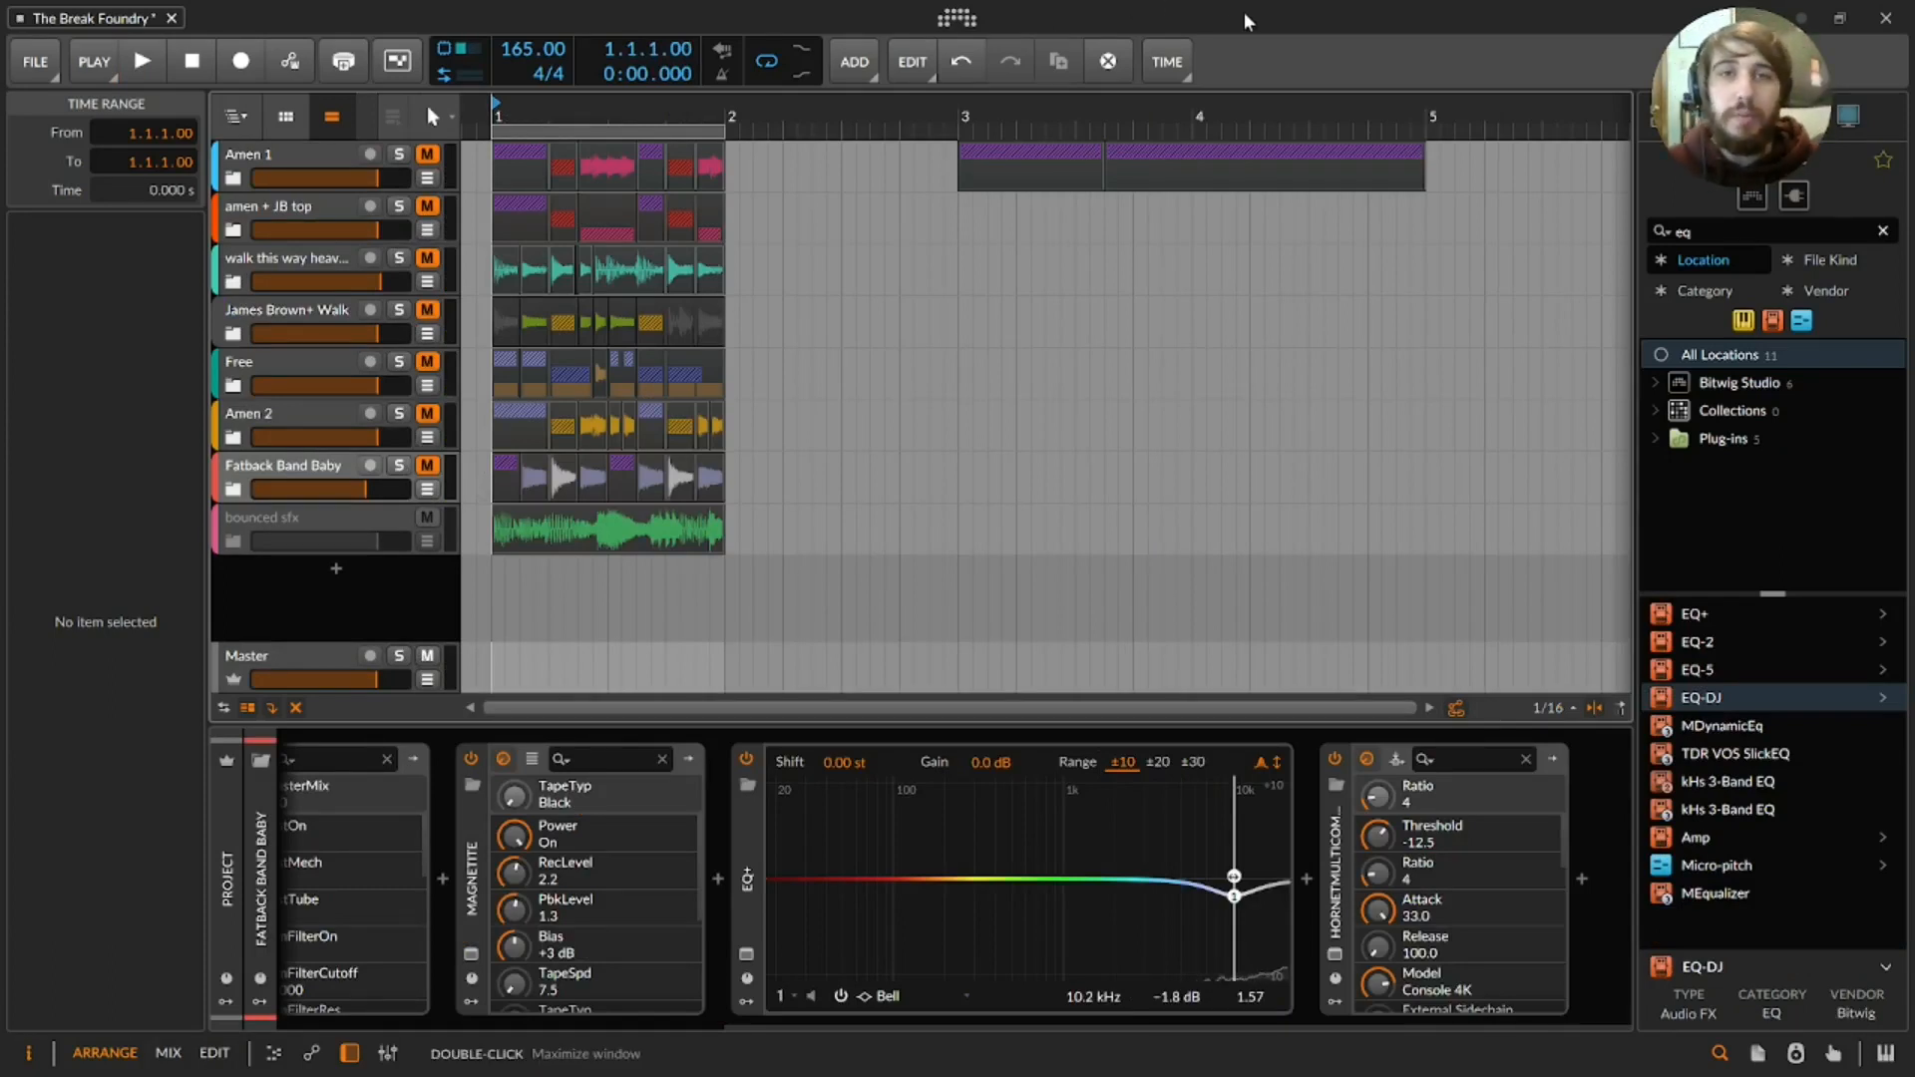
click(236, 490)
click(236, 492)
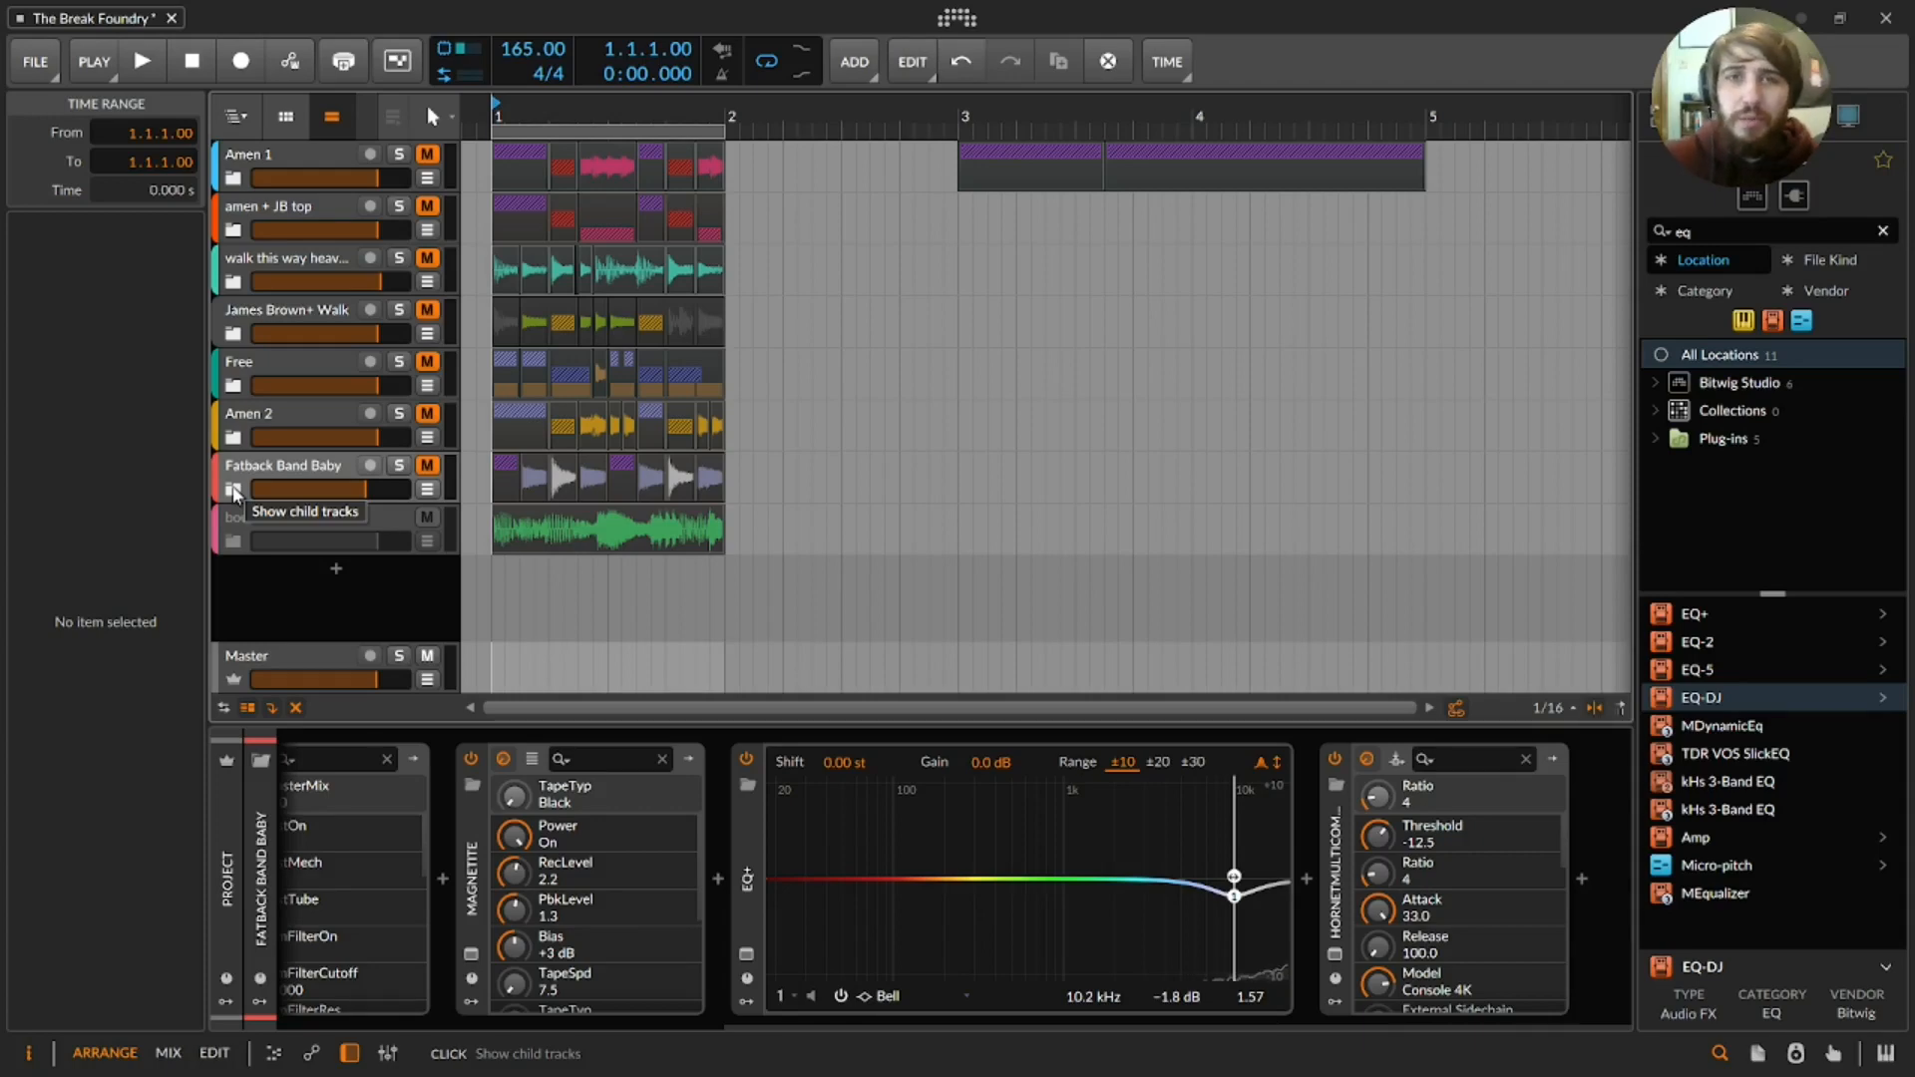
click(235, 489)
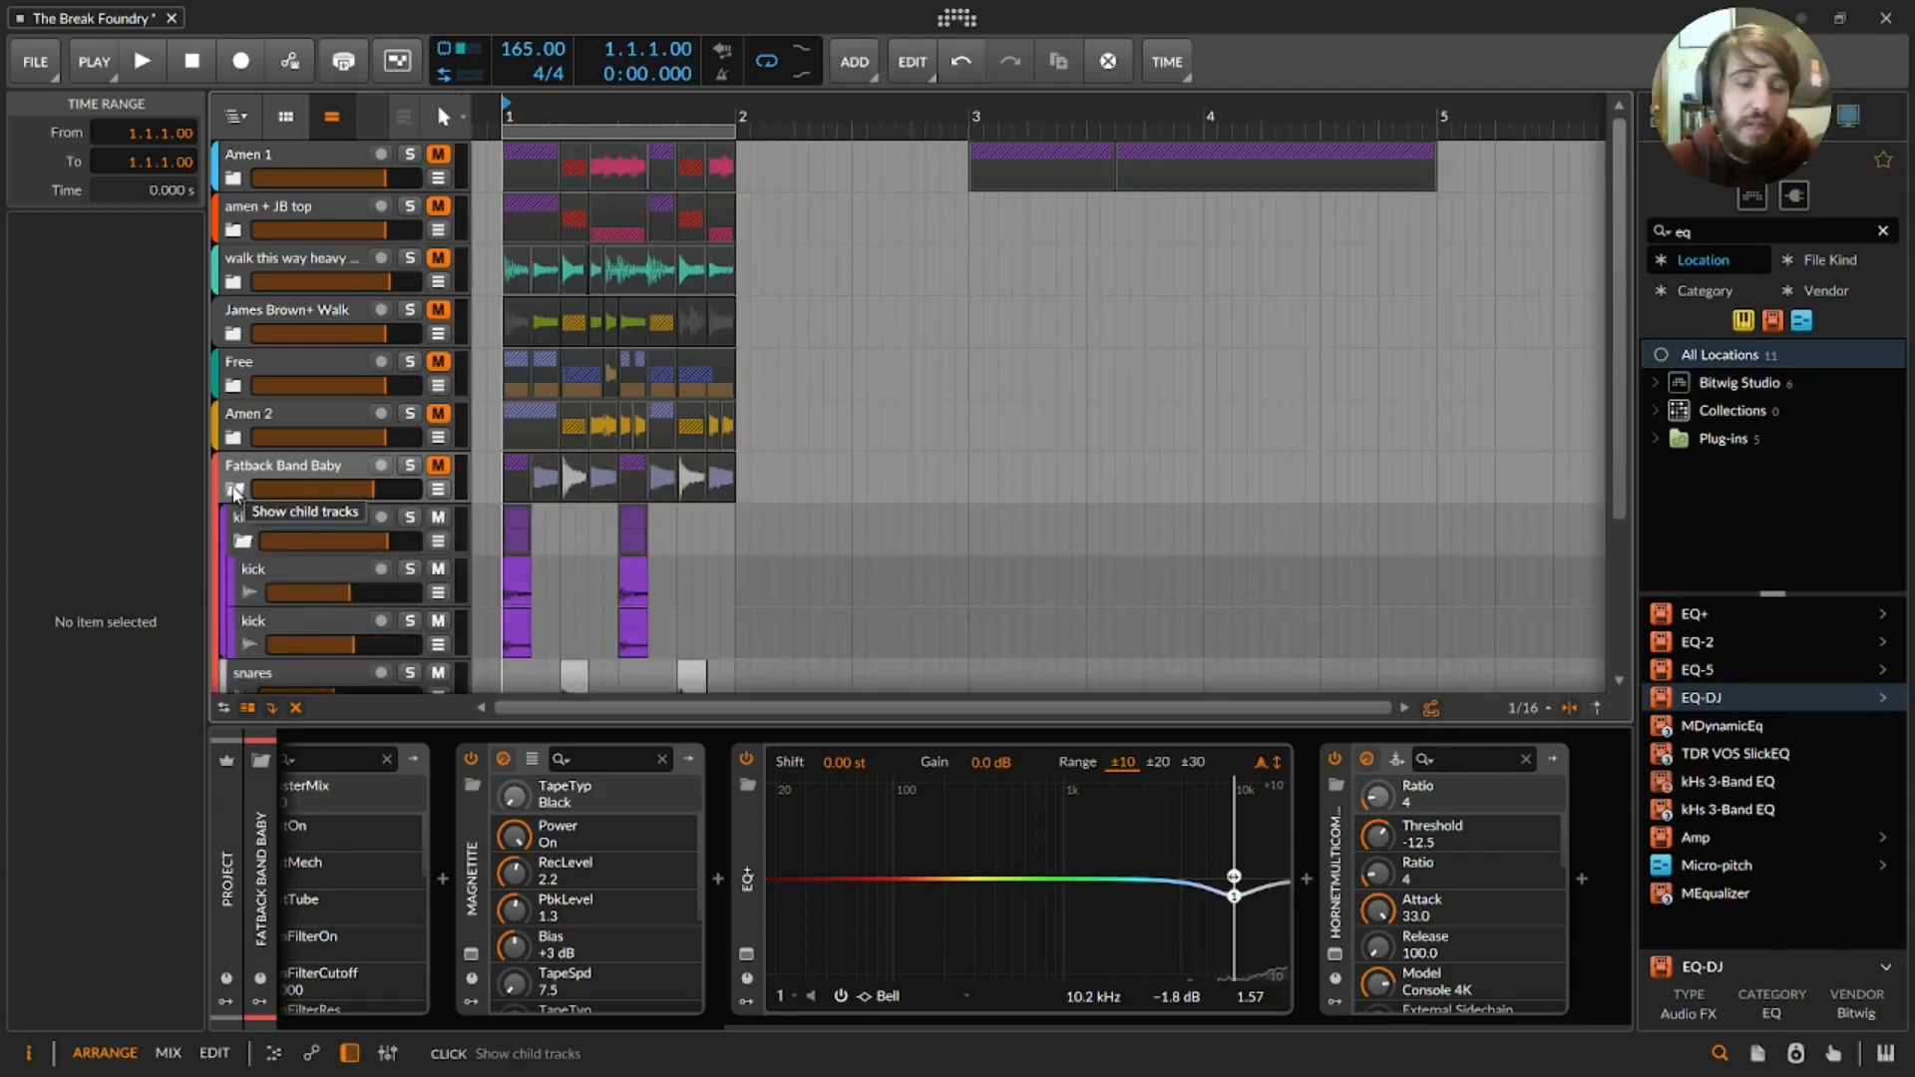
click(234, 490)
click(233, 490)
click(233, 489)
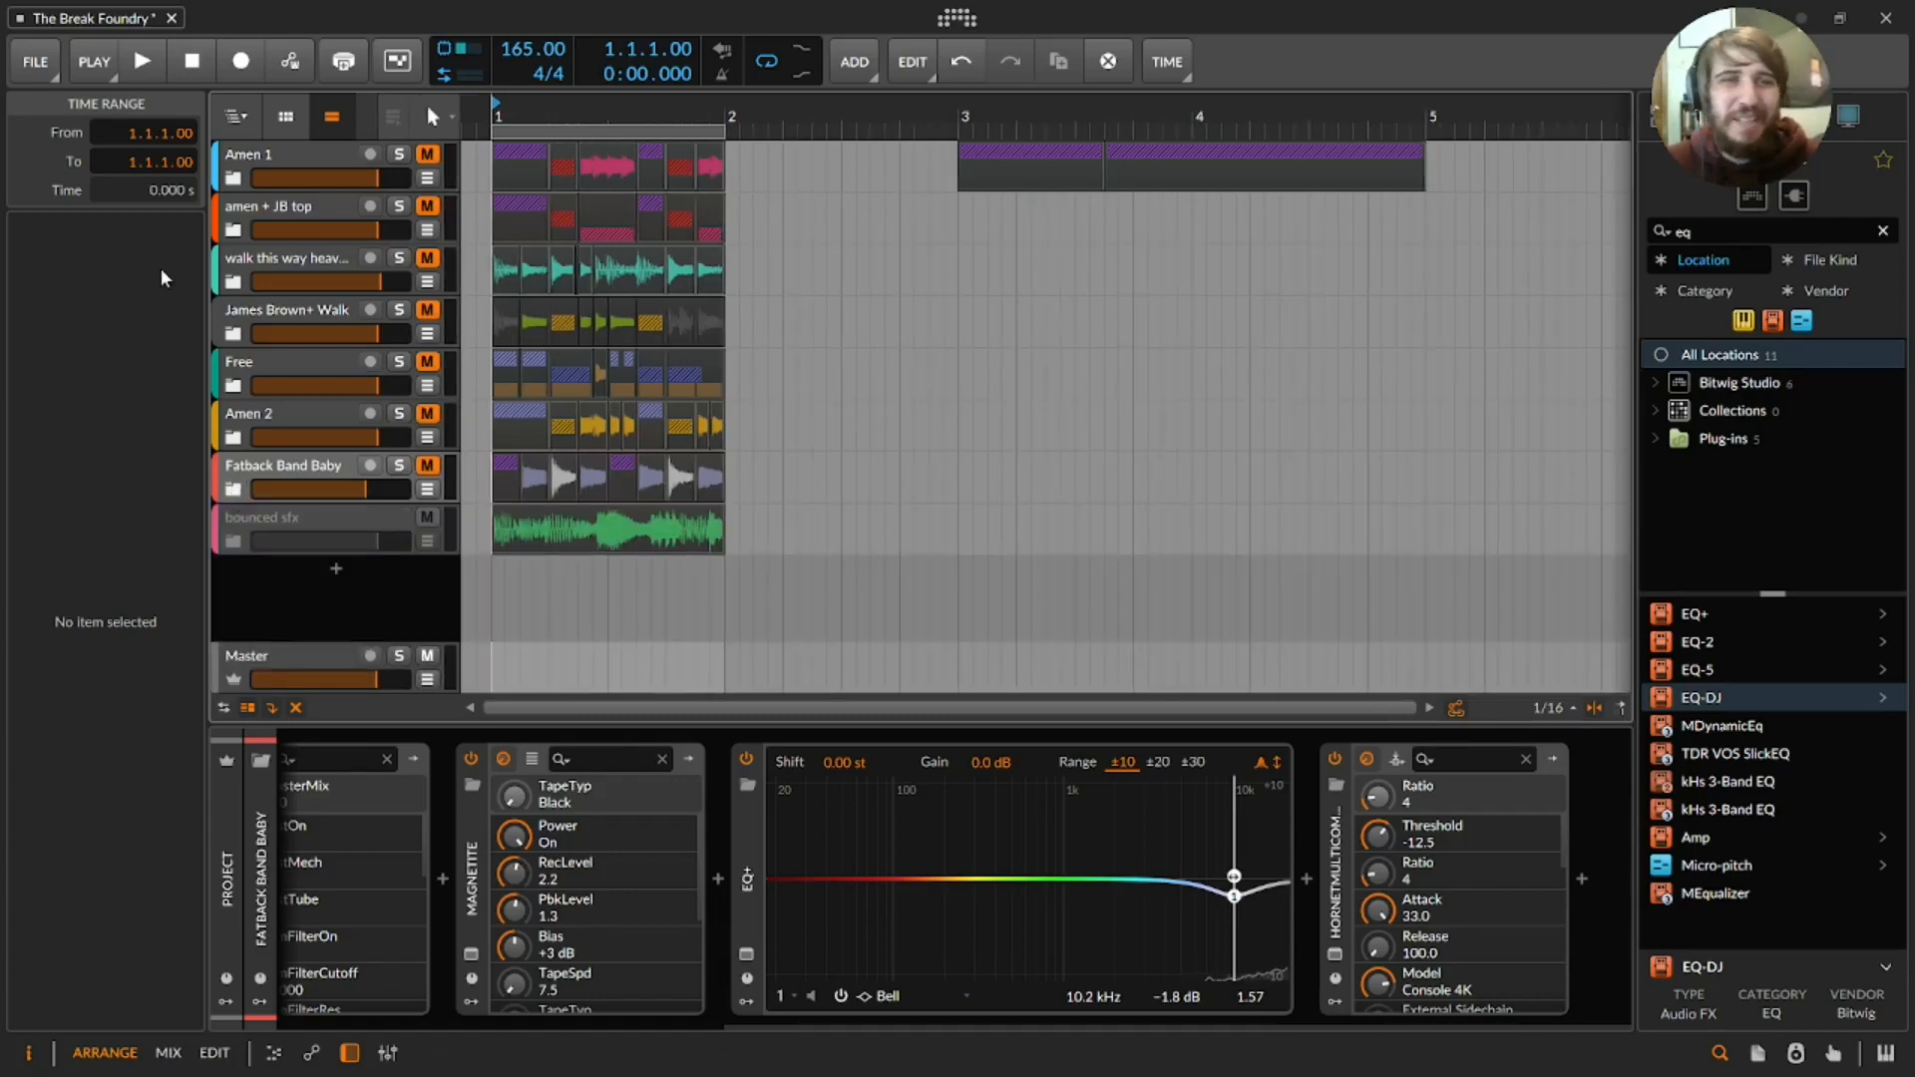
- Open the Amen 1 group track's device chain for inspection
click(290, 155)
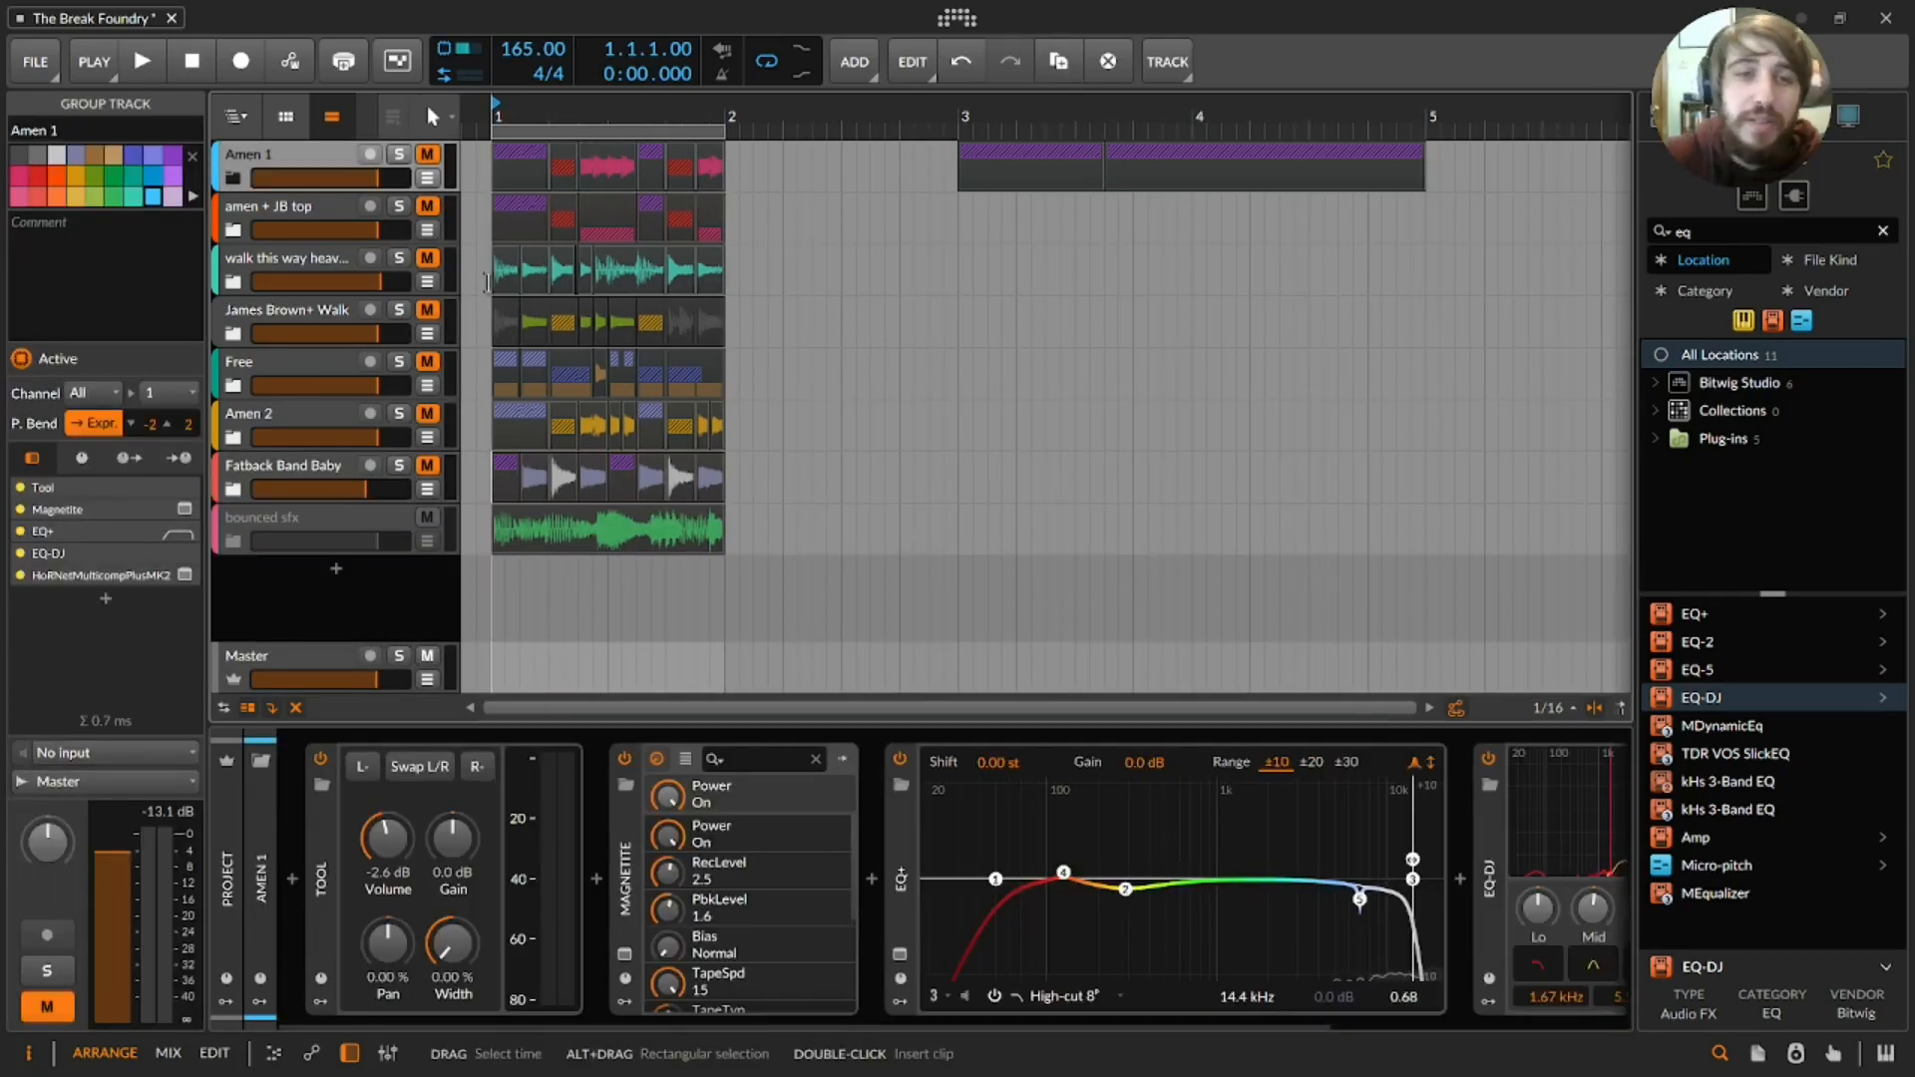